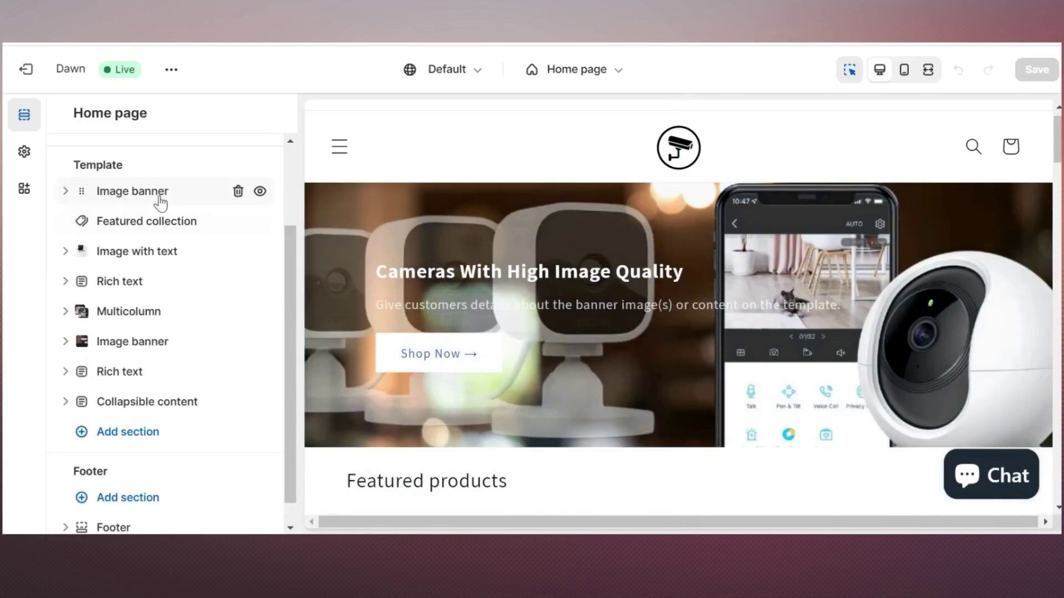
# Step: Scroll through the finished security-camera home page preview
pyautogui.moveTo(148, 238)
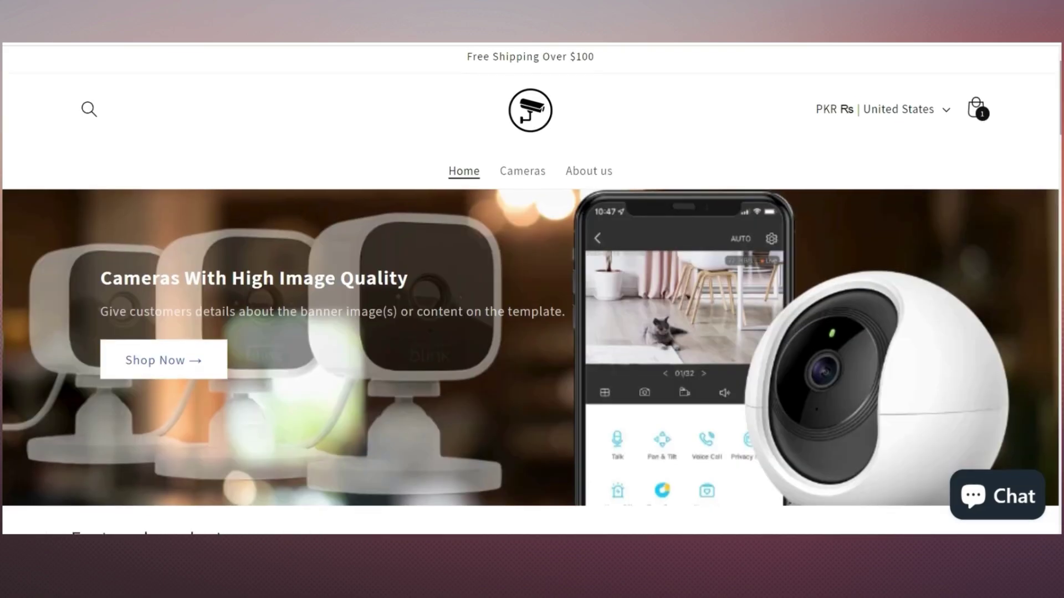
pyautogui.scroll(-3, 532, 288)
pyautogui.scroll(-9, 532, 288)
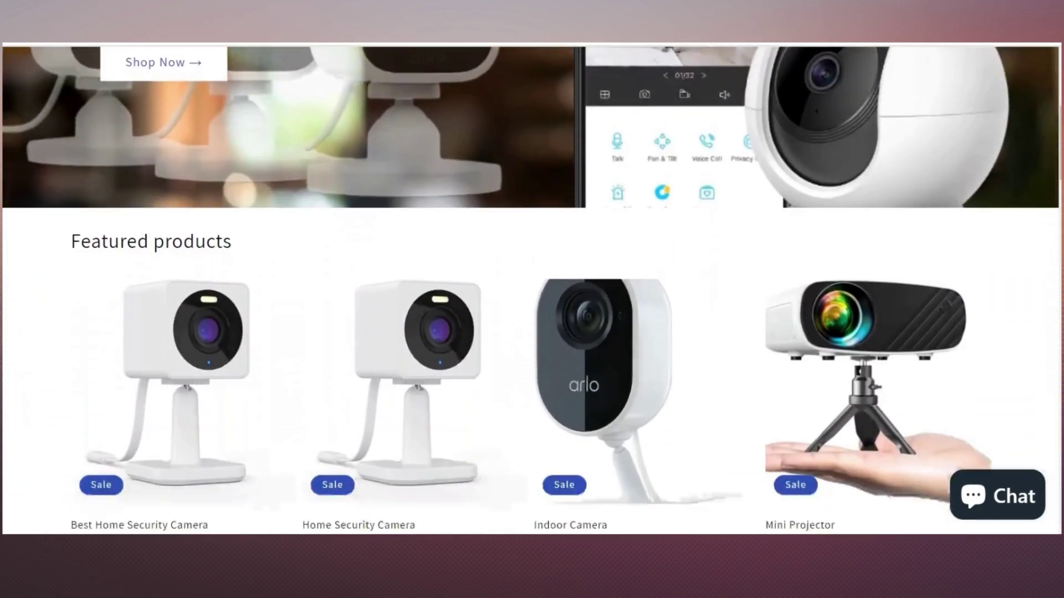
pyautogui.scroll(-10, 532, 288)
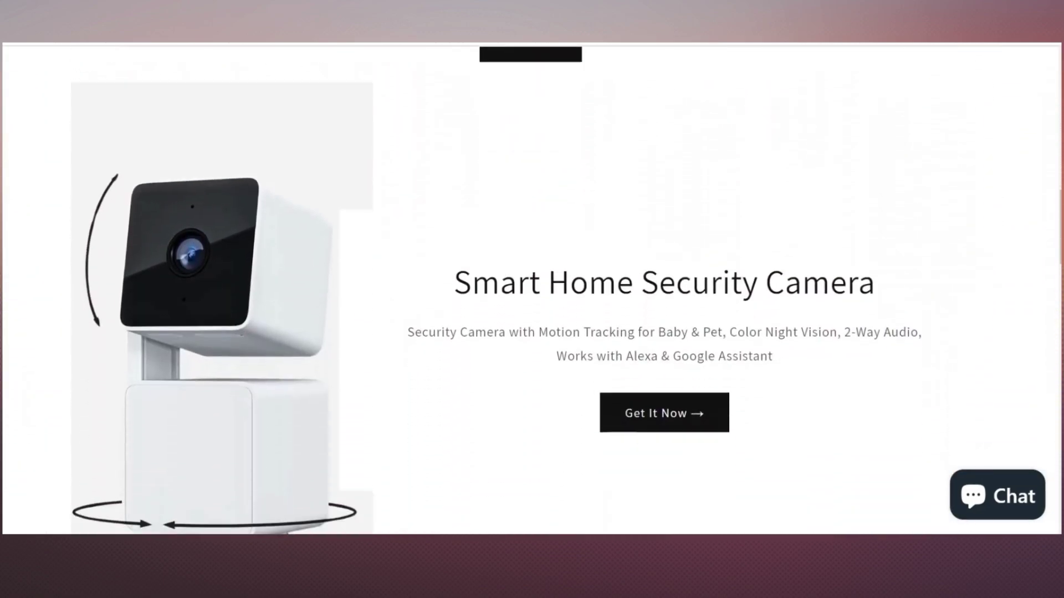
pyautogui.scroll(-10, 532, 288)
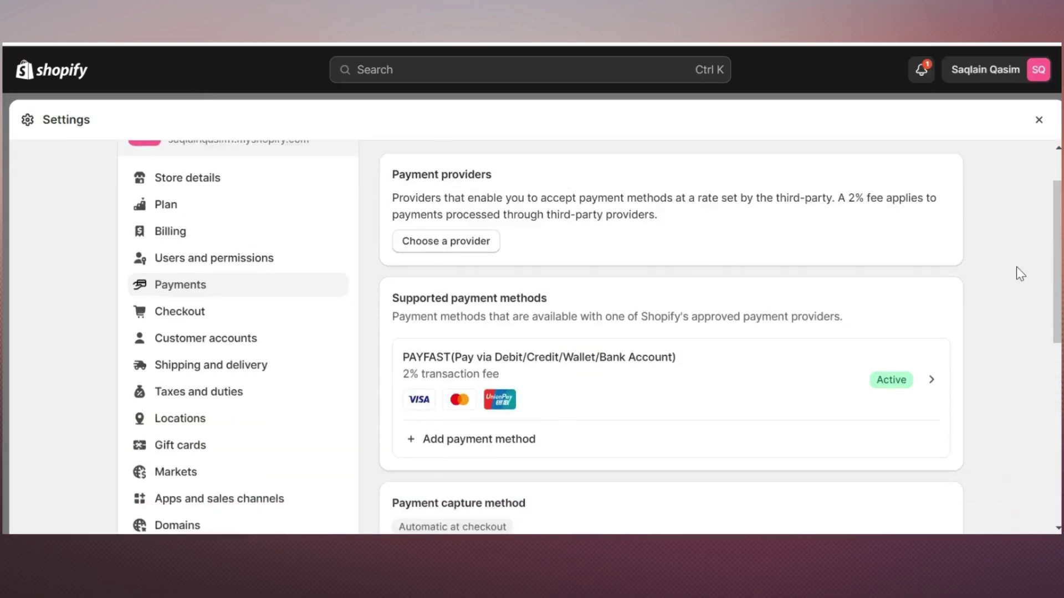
pyautogui.scroll(-5, 1016, 267)
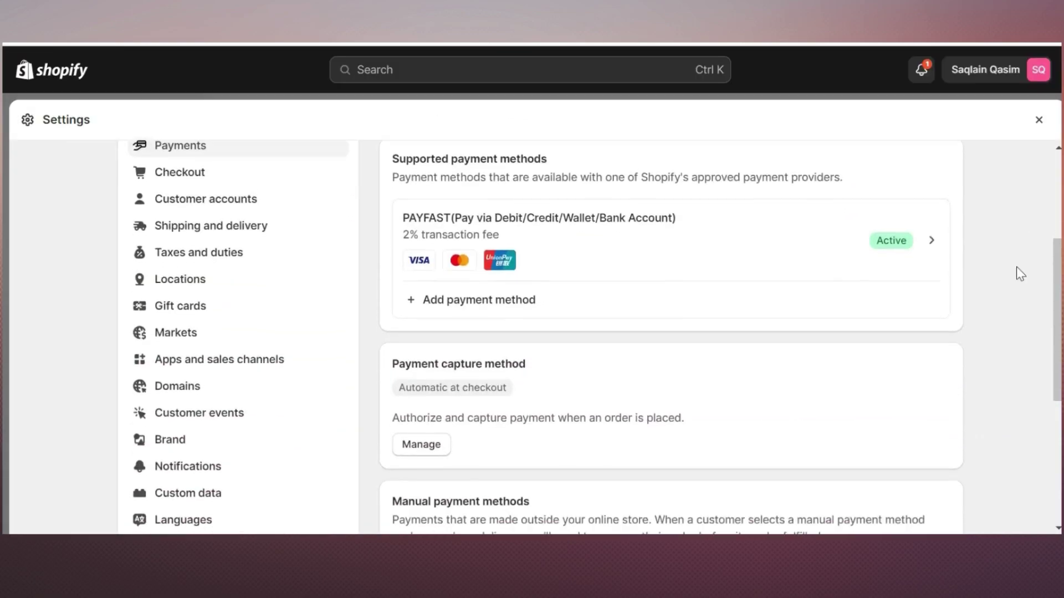
pyautogui.scroll(5, 1016, 267)
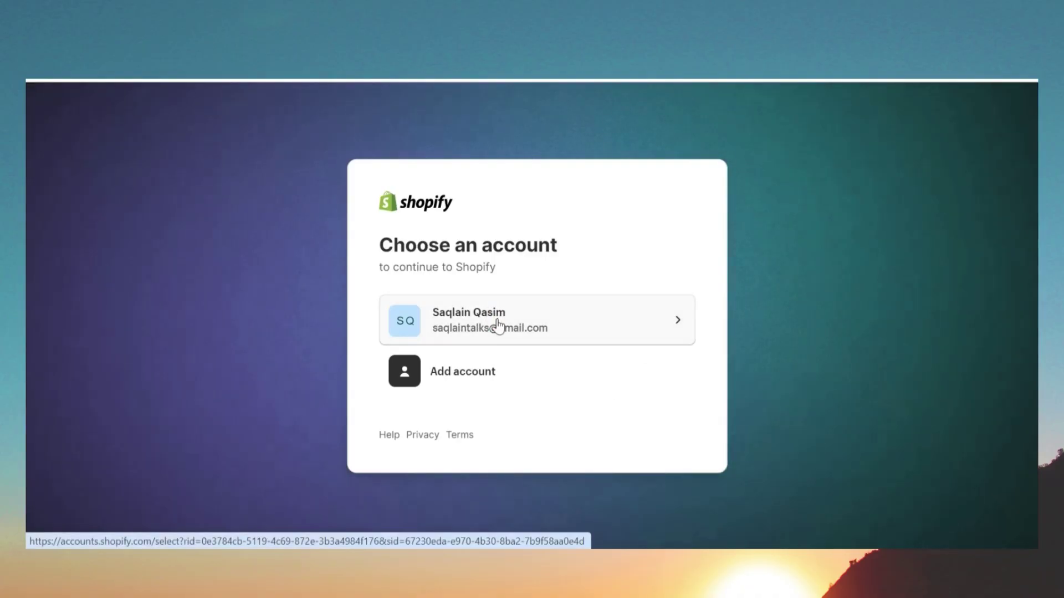
# Step: Log in with the store owner's account and scroll the admin Home dashboard
pyautogui.click(497, 327)
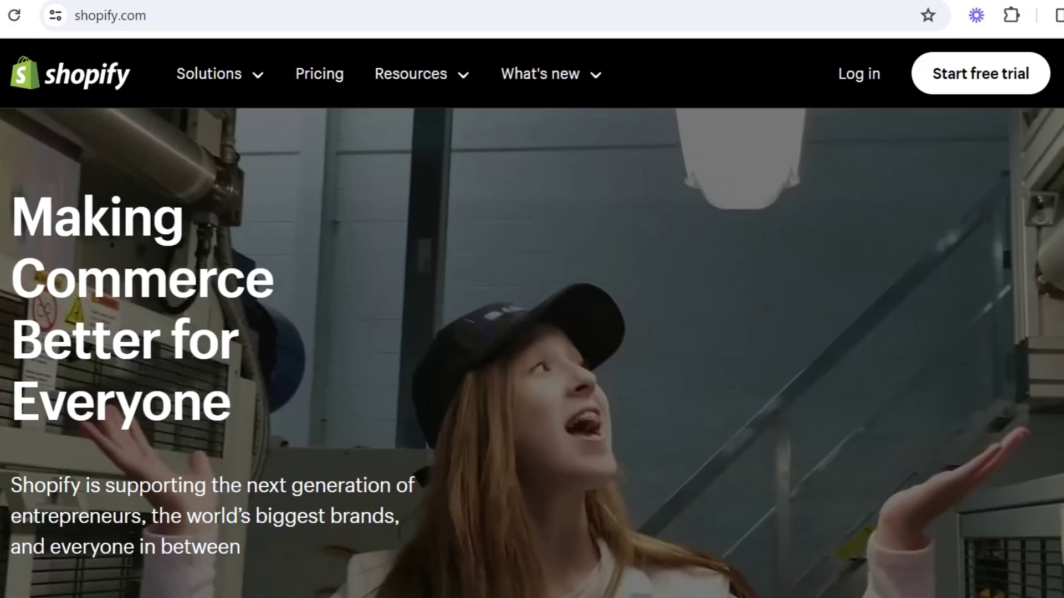
pyautogui.scroll(-10, 812, 543)
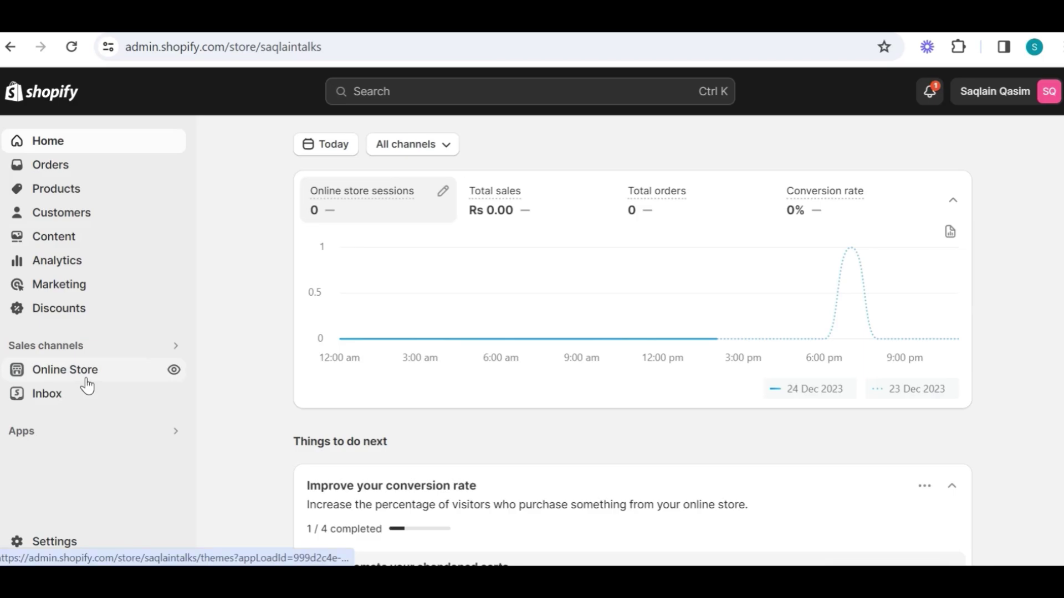
# Step: Open Online Store > Themes and scroll down to the Popular free themes
pyautogui.click(83, 370)
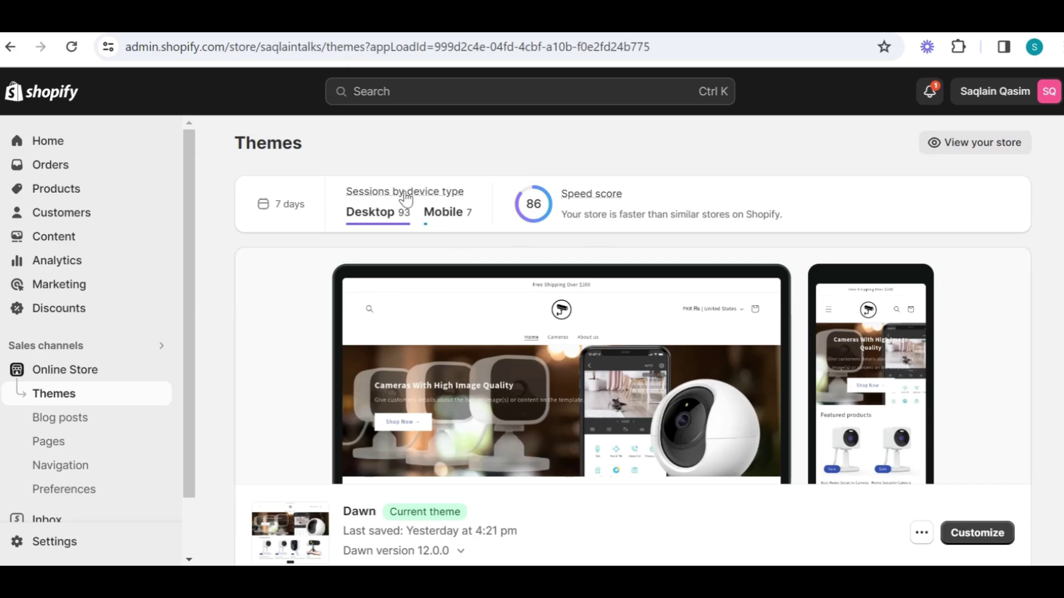
pyautogui.scroll(-3, 652, 297)
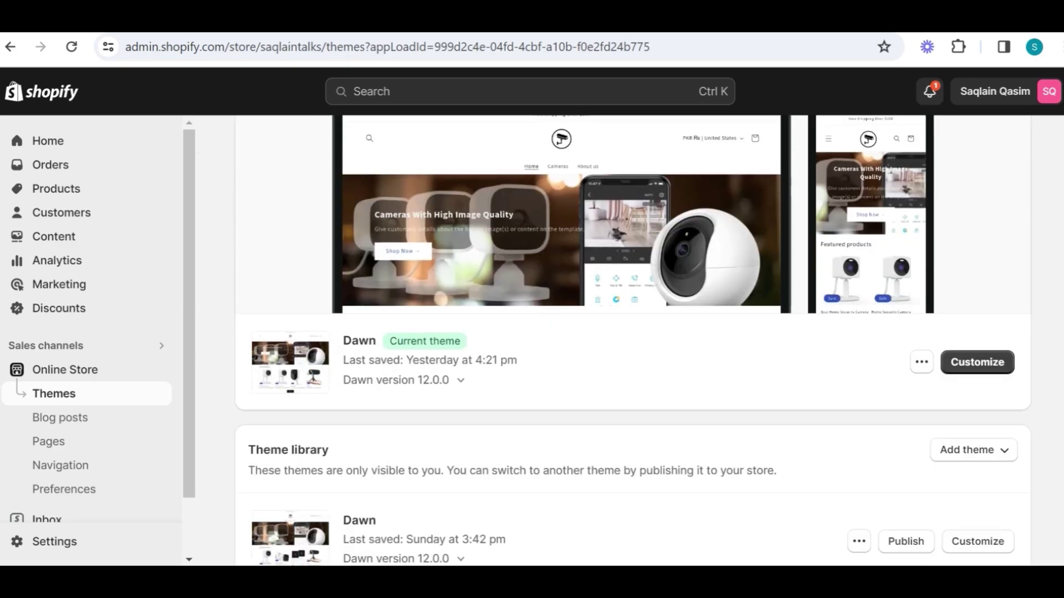
pyautogui.scroll(-7, 1035, 423)
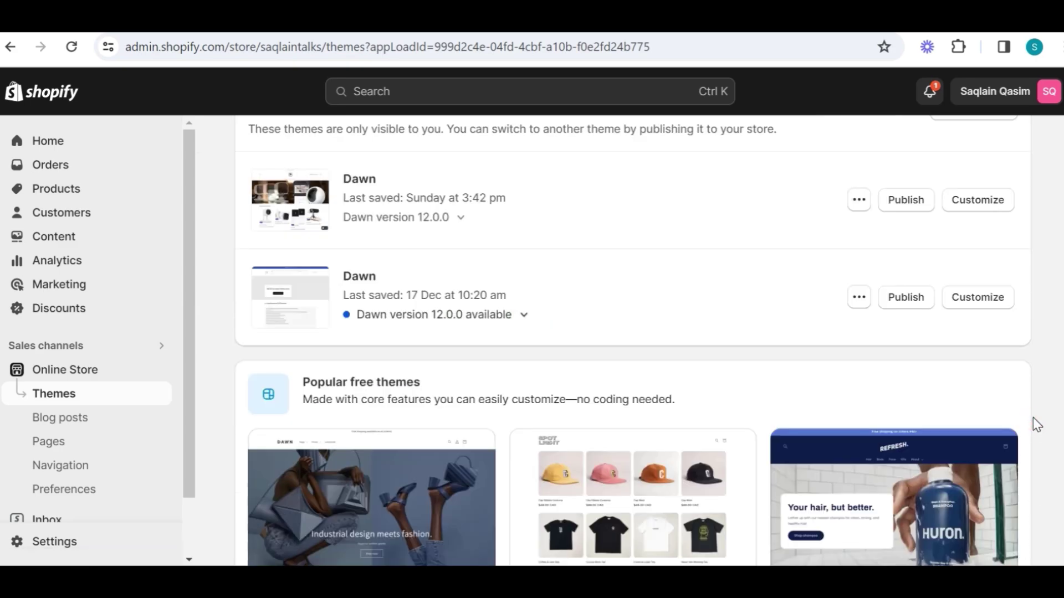
pyautogui.scroll(-8, 1037, 397)
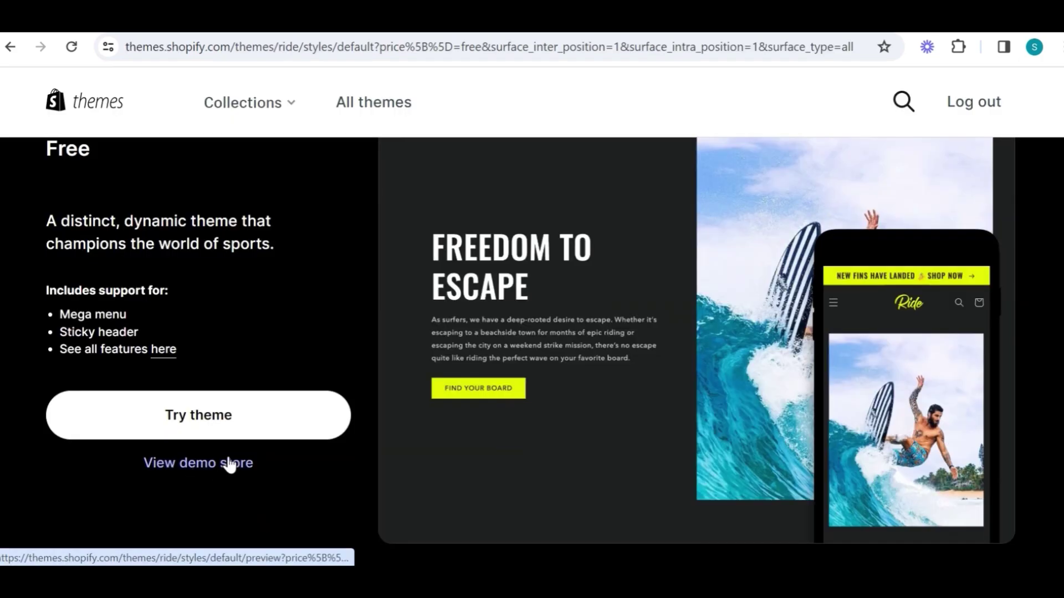
# Step: Look over the Ride theme page, then go back and browse the theme listings
pyautogui.scroll(4, 269, 372)
pyautogui.scroll(-2, 299, 388)
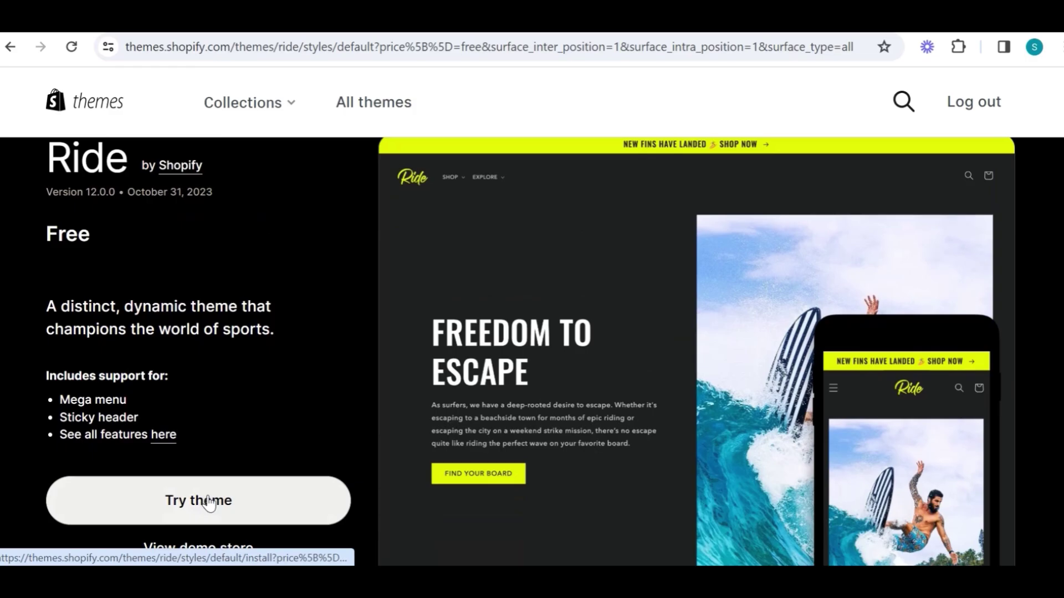
pyautogui.hotkey('alt', 'Left')
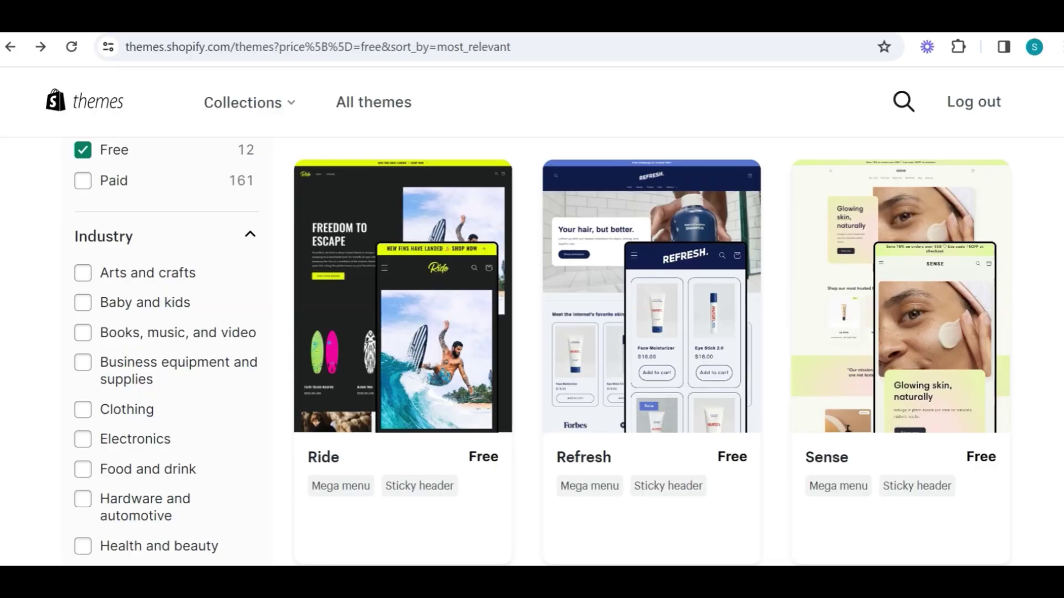
pyautogui.scroll(-10, 532, 351)
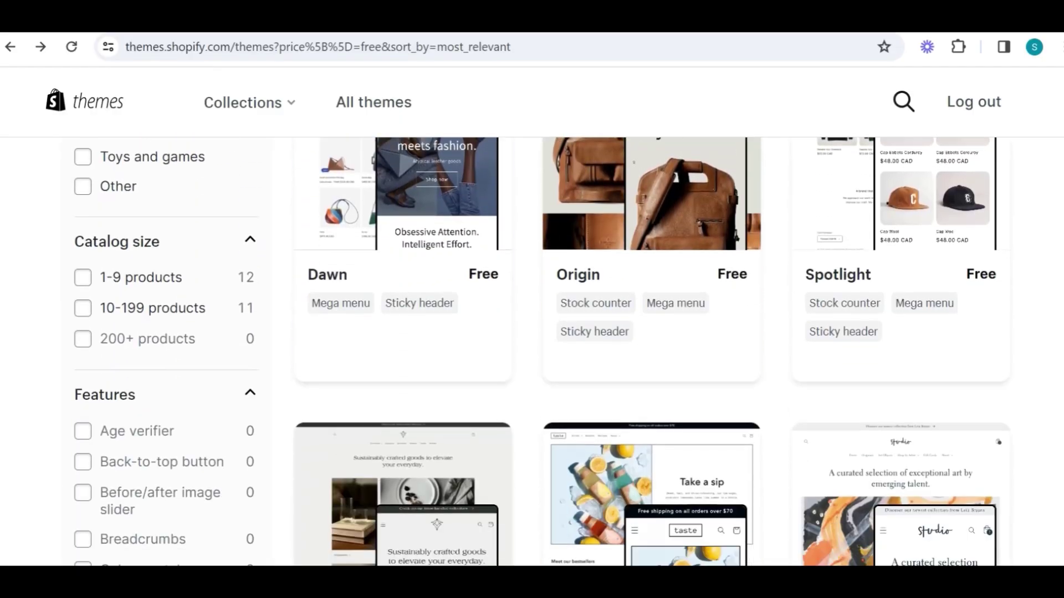
pyautogui.scroll(-7, 532, 352)
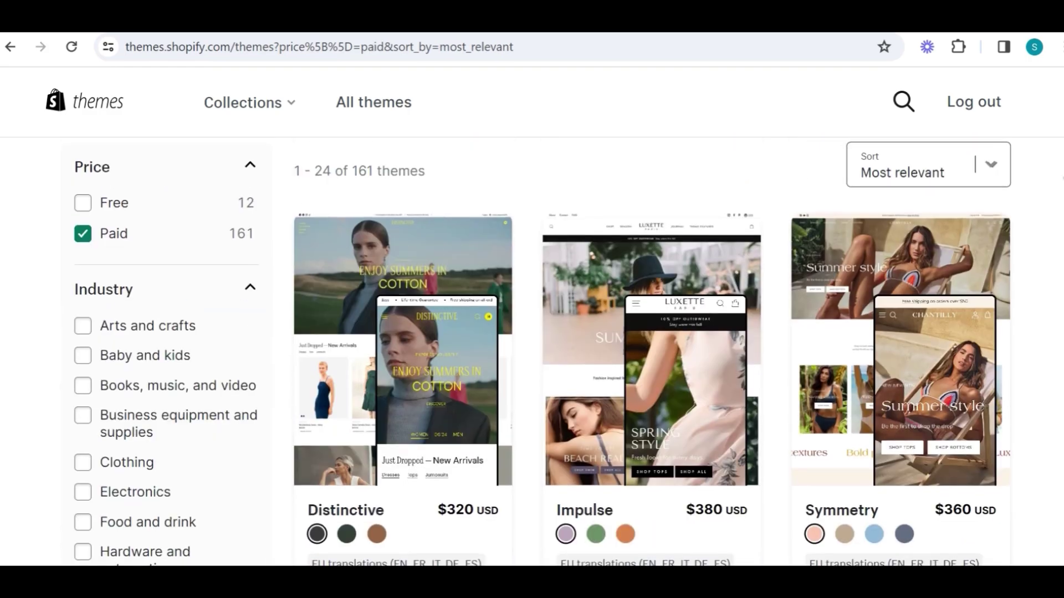
pyautogui.scroll(-3, 531, 352)
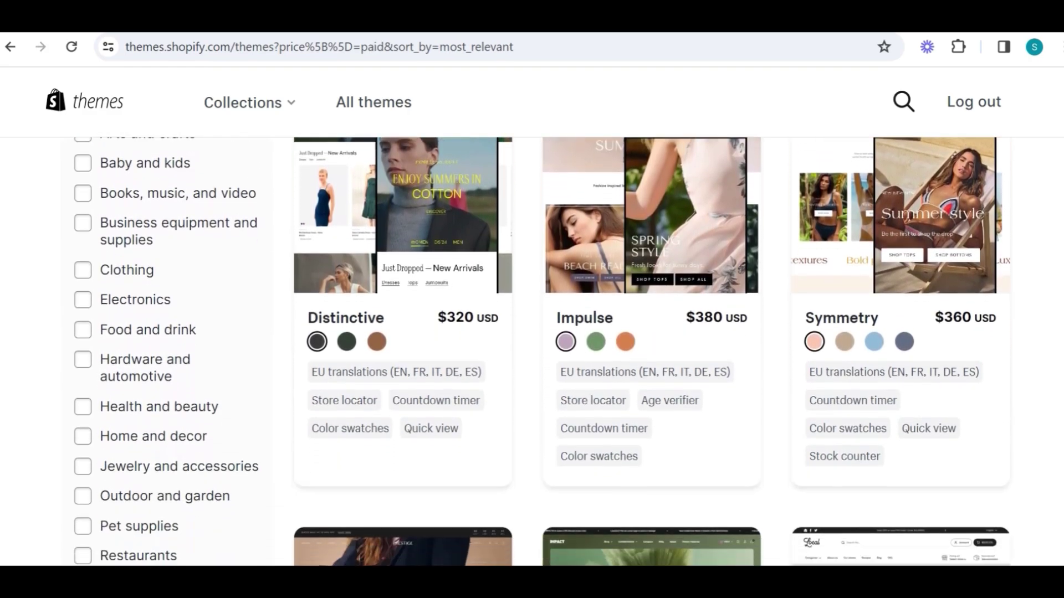
pyautogui.scroll(-2, 532, 352)
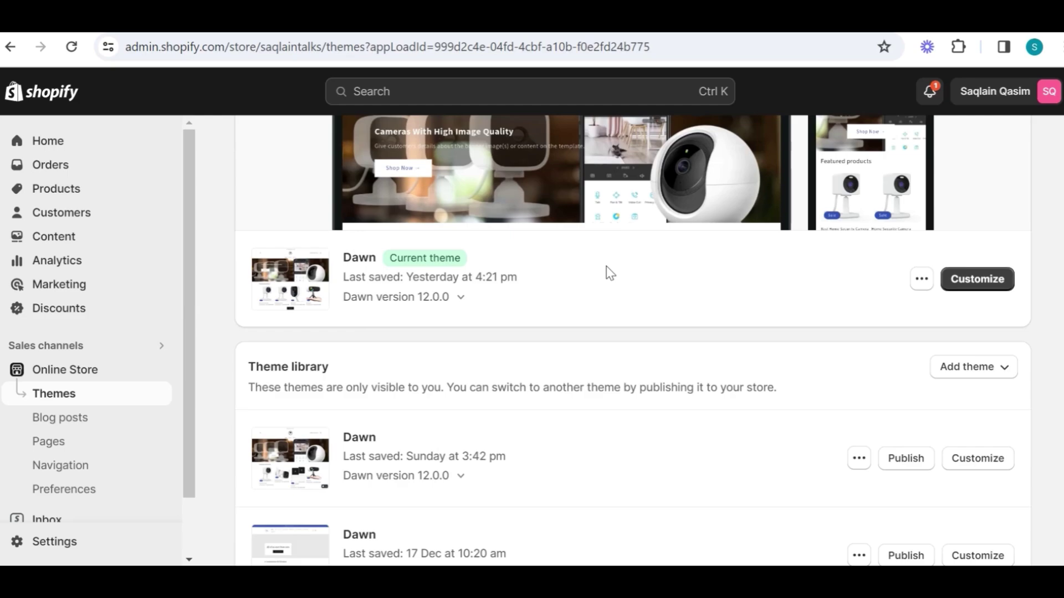
# Step: Customize Dawn and collapse Image banner, Image with text, Rich text, Multicolumn and second Image banner
pyautogui.click(978, 287)
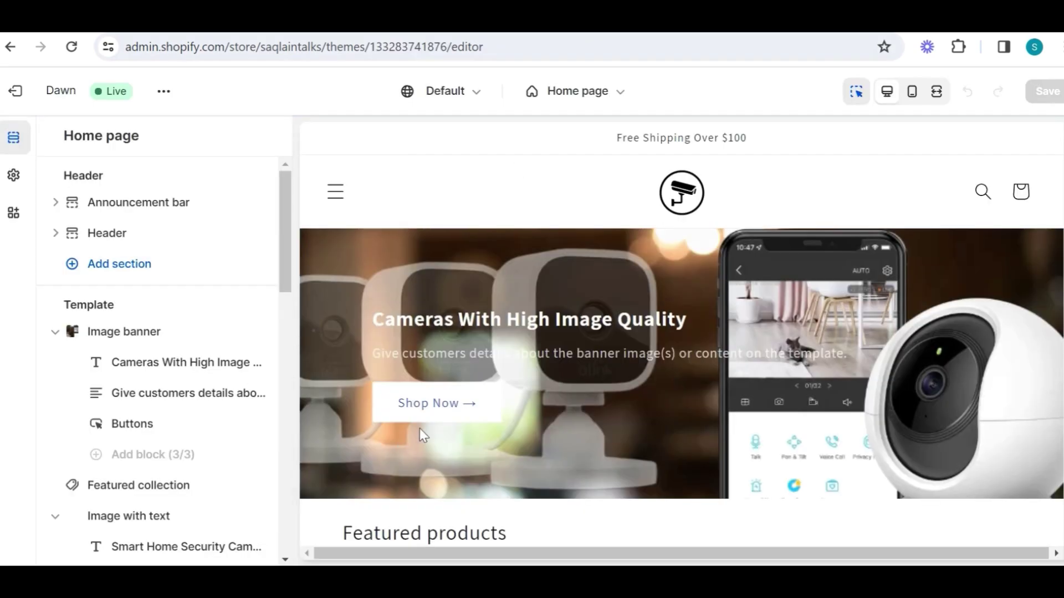
pyautogui.click(56, 333)
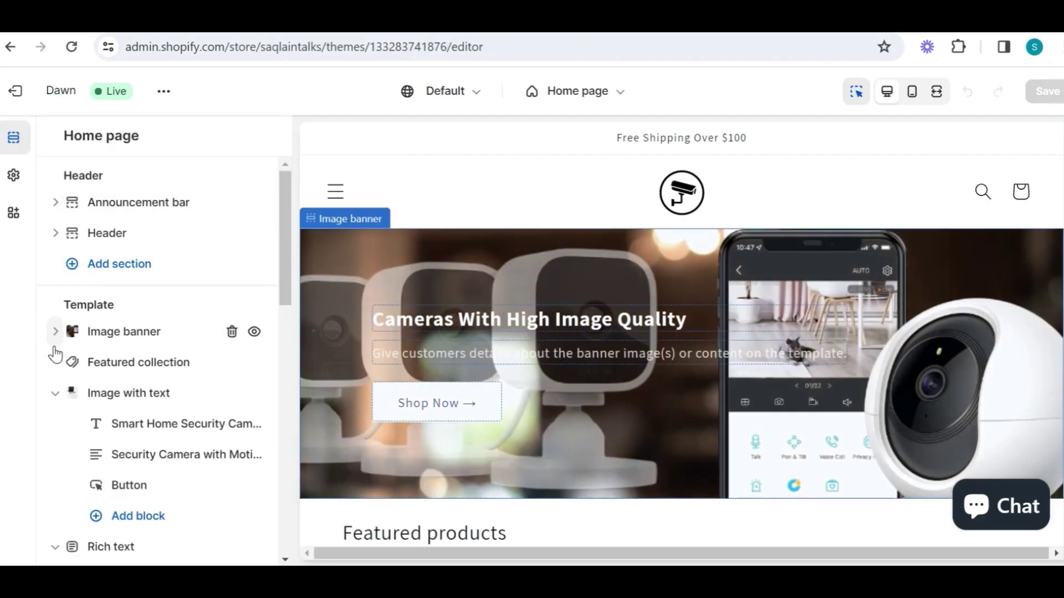
pyautogui.click(55, 394)
pyautogui.click(56, 424)
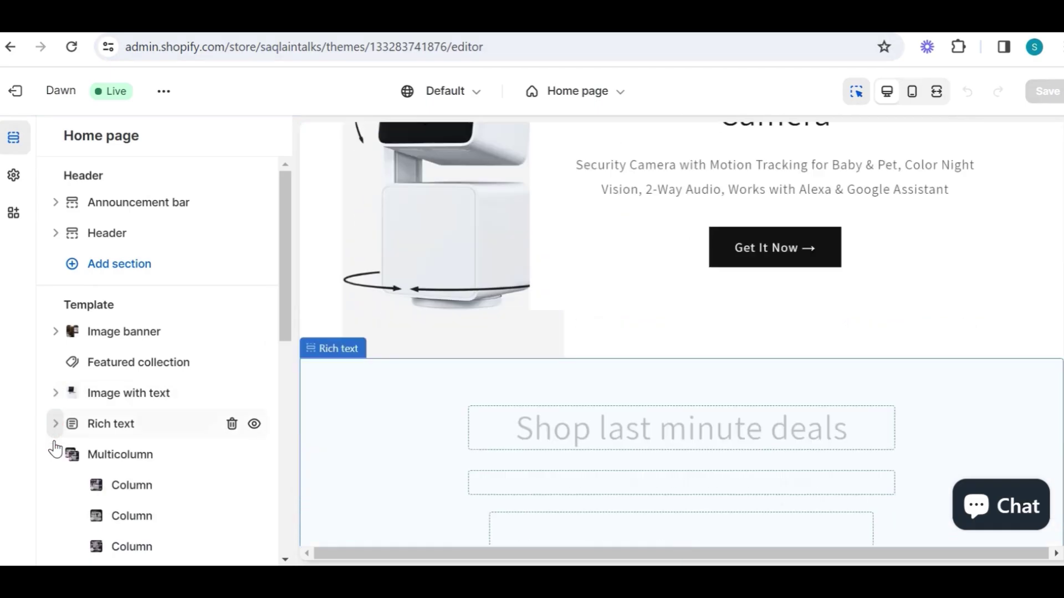
pyautogui.click(56, 455)
pyautogui.click(55, 485)
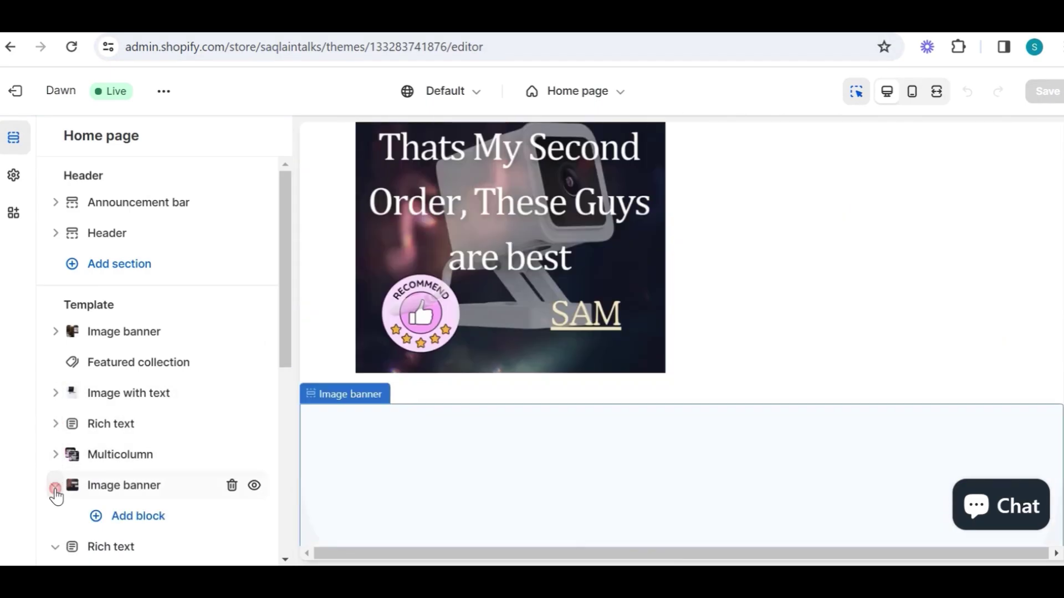
# Step: Collapse the second Rich text and Collapsible content FAQ sections, then clear the Header group selection
pyautogui.click(55, 518)
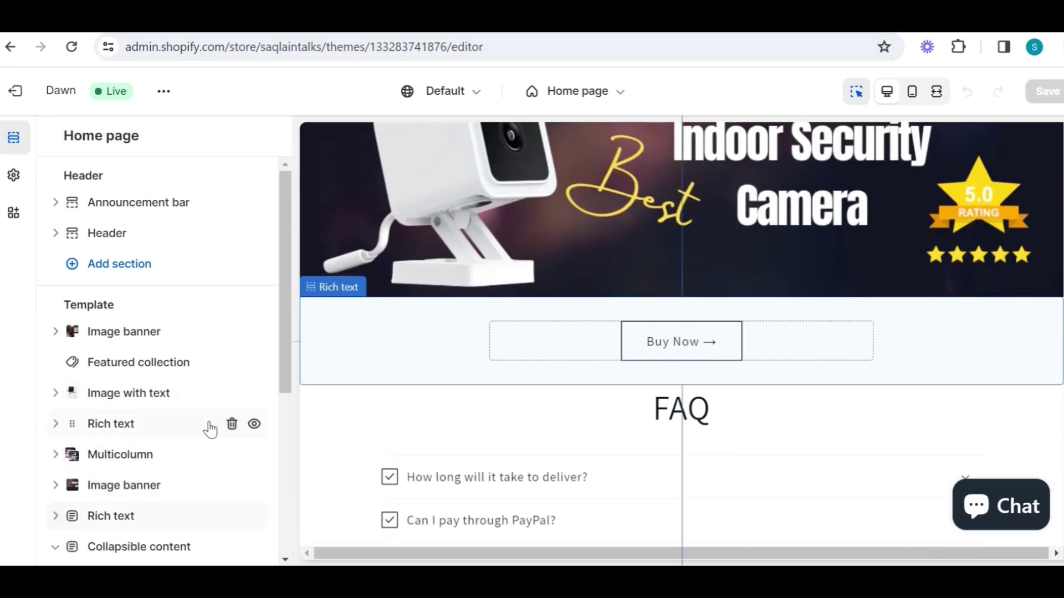
pyautogui.scroll(-2, 93, 468)
pyautogui.click(55, 466)
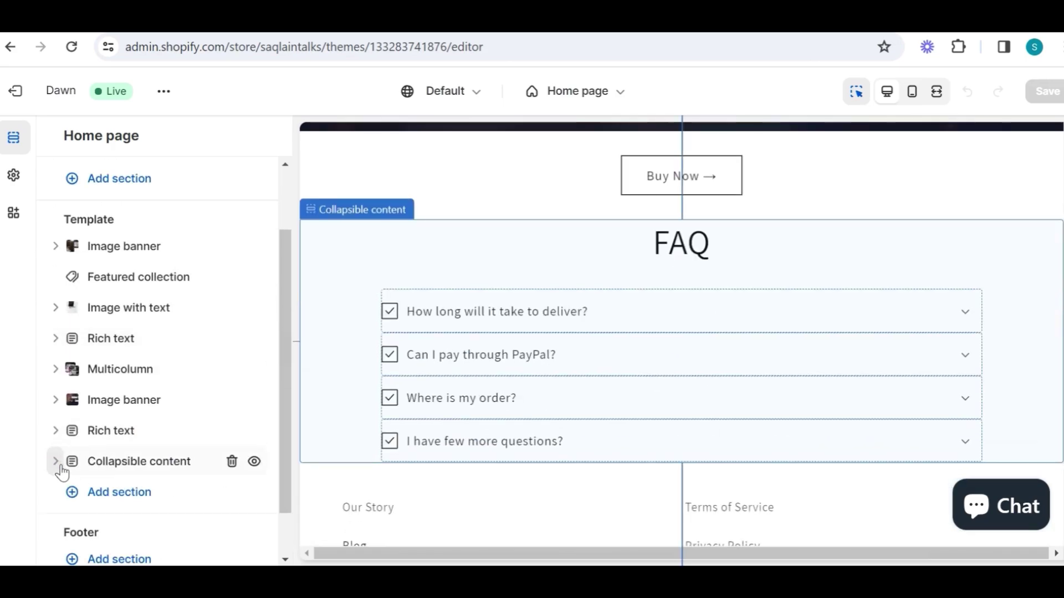
pyautogui.scroll(-2, 214, 393)
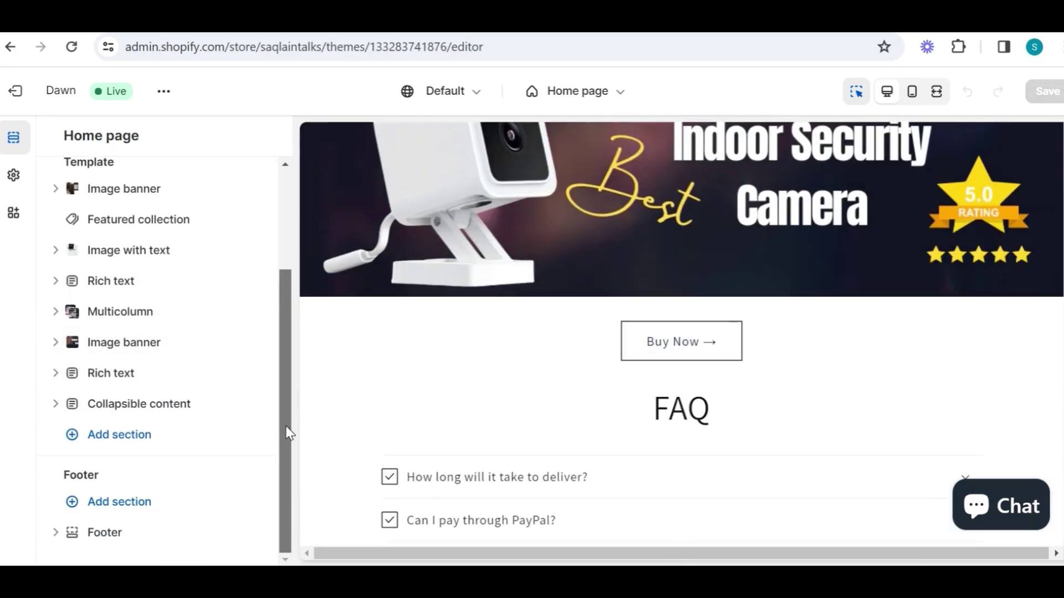
pyautogui.moveTo(288, 432); pyautogui.dragTo(303, 323)
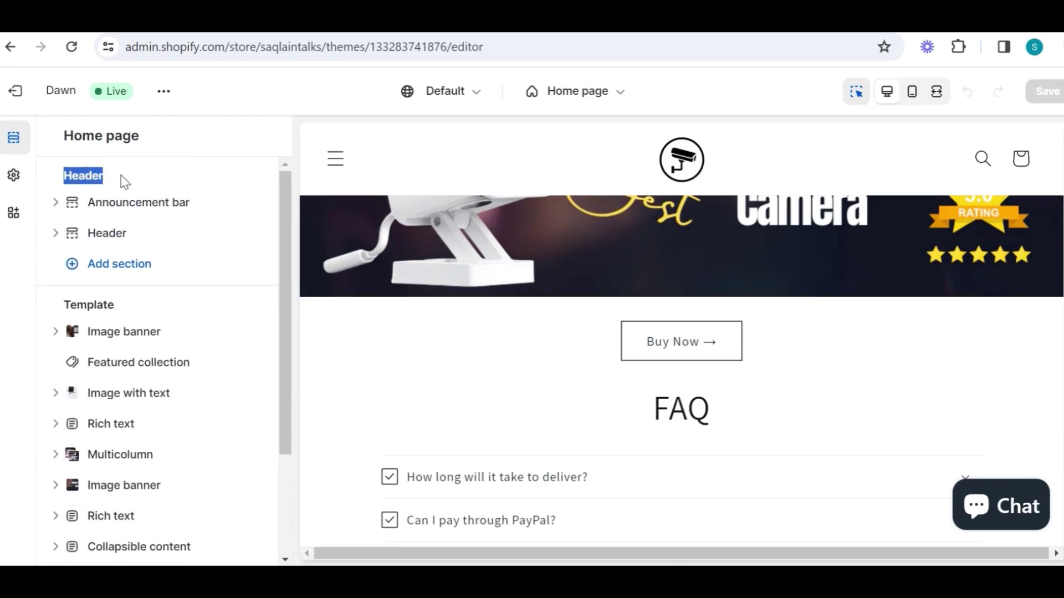
pyautogui.click(148, 220)
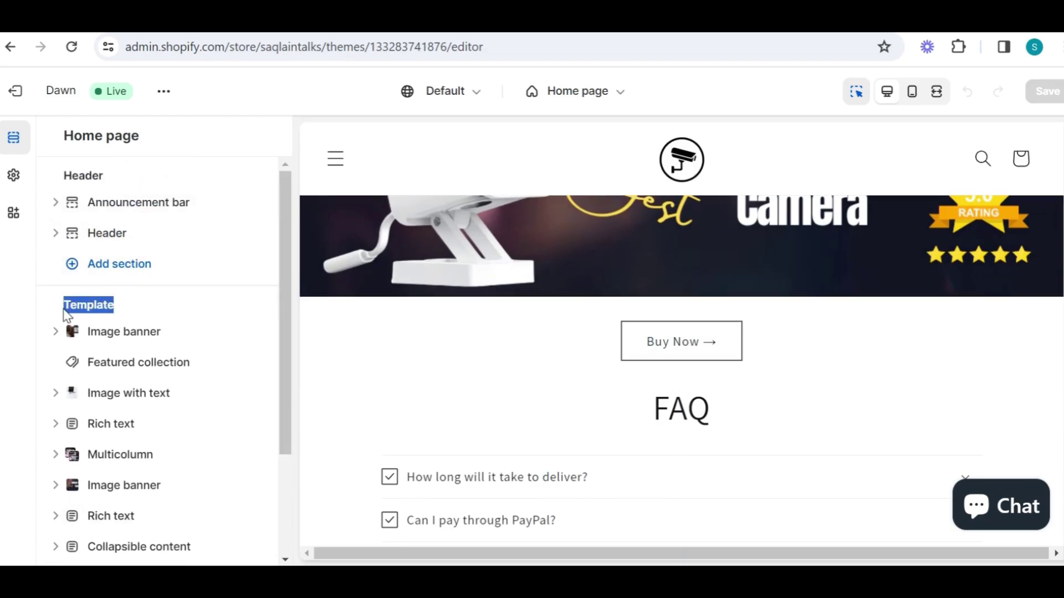
pyautogui.scroll(-4, 203, 313)
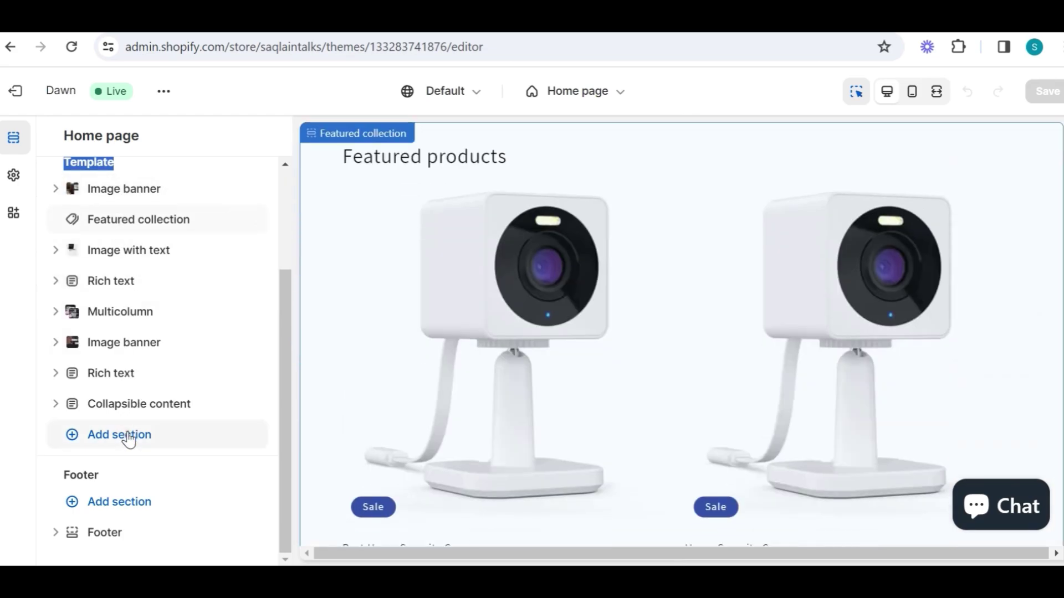
pyautogui.click(129, 441)
pyautogui.scroll(-3, 373, 397)
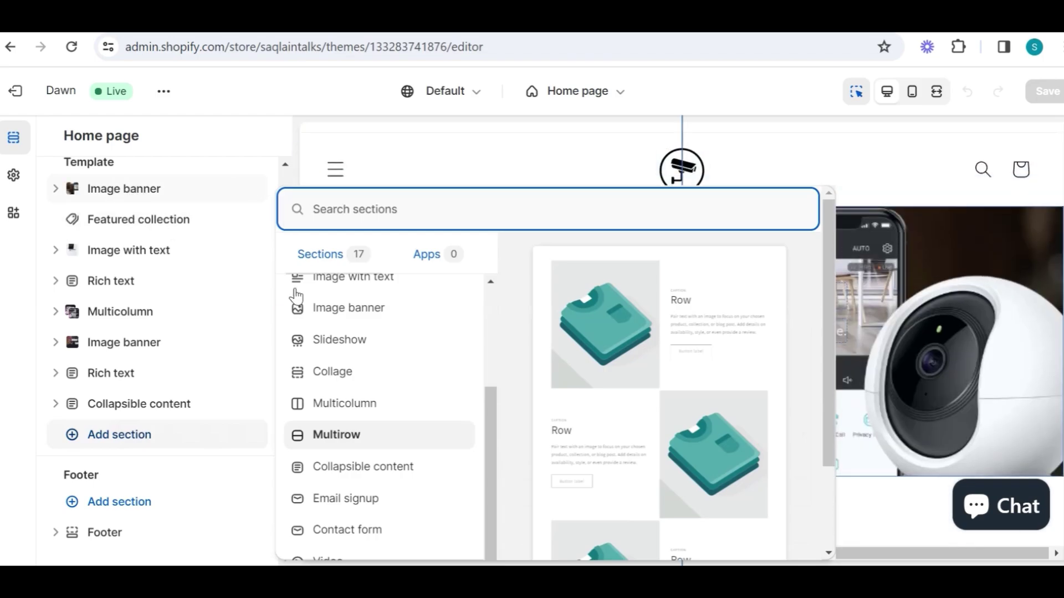
pyautogui.click(142, 437)
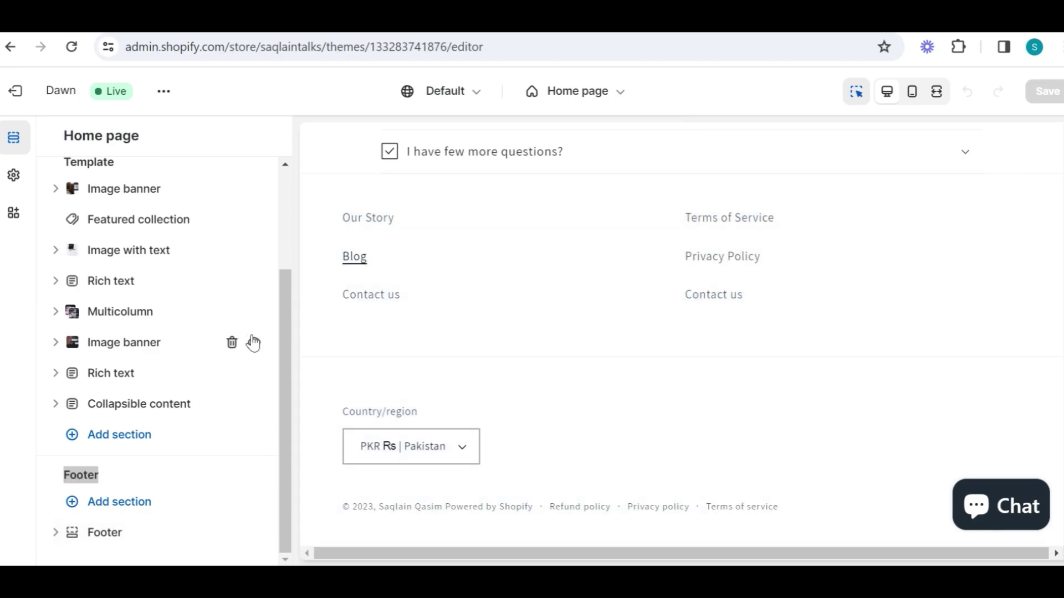
pyautogui.click(911, 93)
pyautogui.click(912, 93)
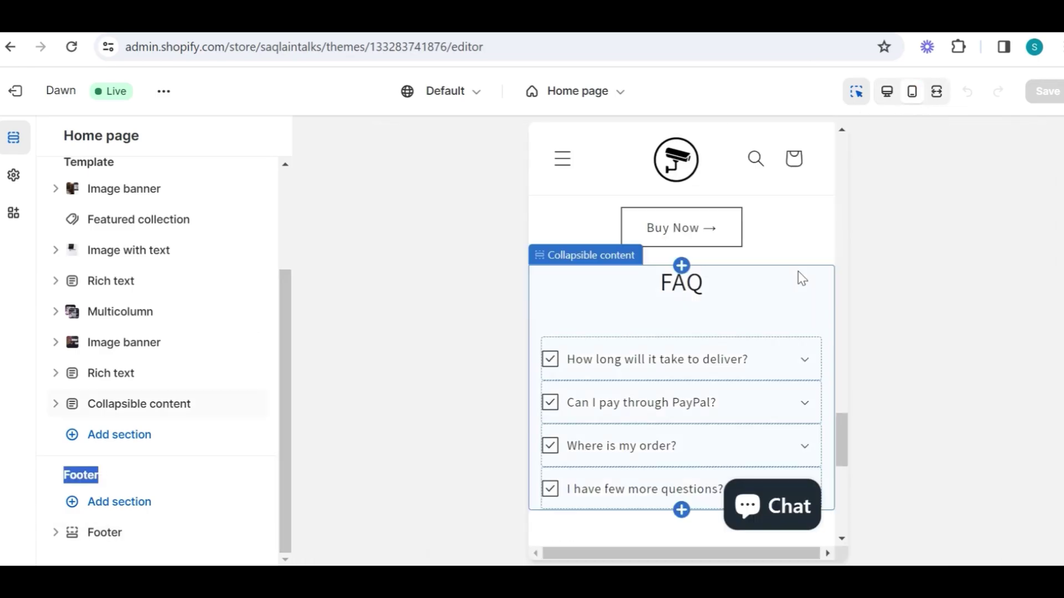
pyautogui.scroll(5, 840, 290)
pyautogui.moveTo(842, 424); pyautogui.dragTo(851, 166)
pyautogui.scroll(-15, 726, 308)
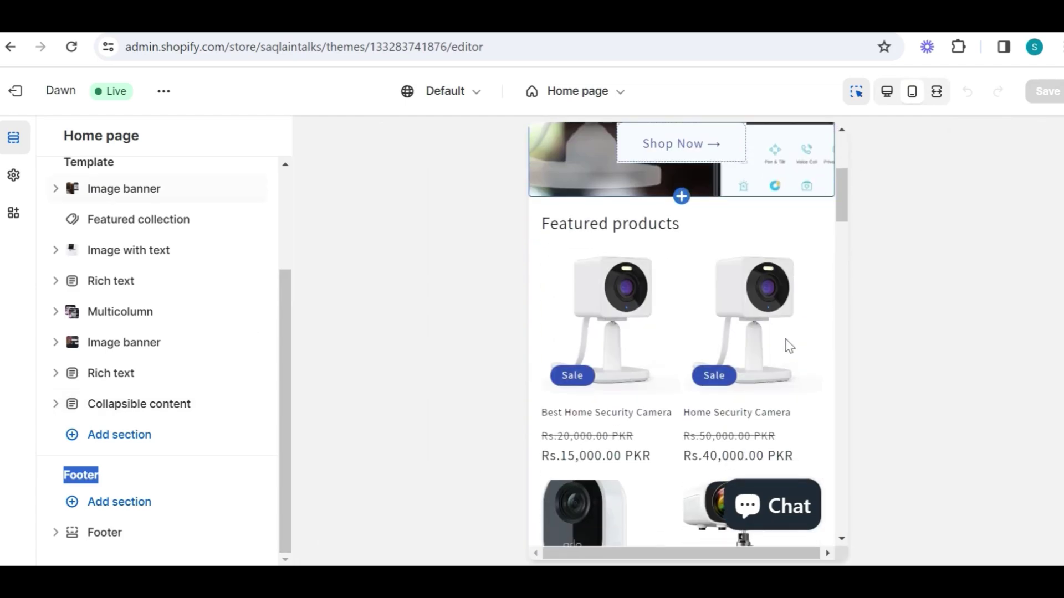
pyautogui.scroll(-10, 816, 353)
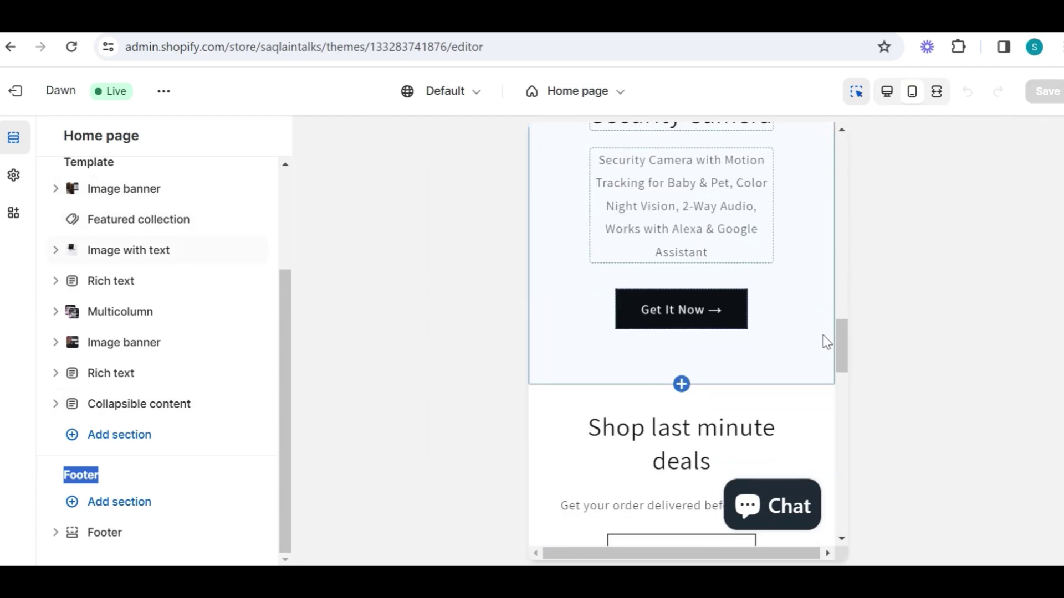
pyautogui.click(886, 92)
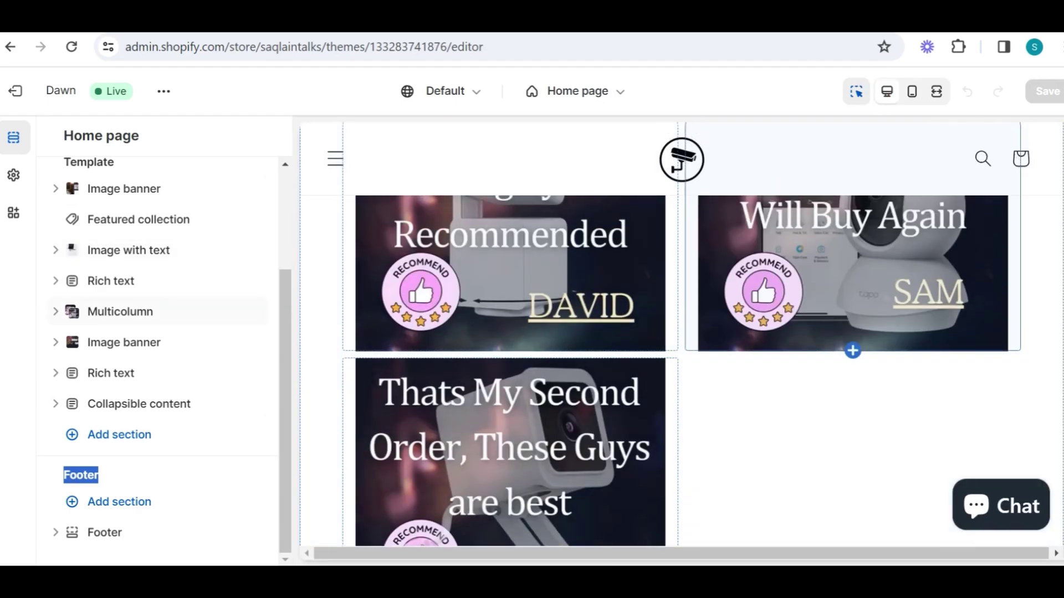
pyautogui.scroll(10, 681, 333)
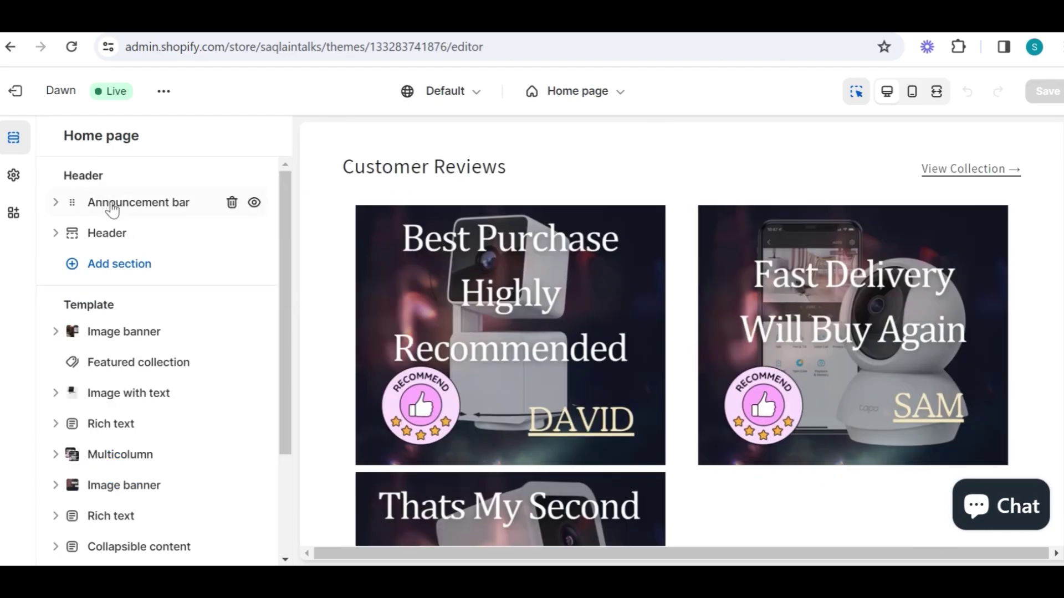
# Step: Inspect the announcement bar and its Free Shipping Over $100 block, leaving its link empty
pyautogui.click(113, 204)
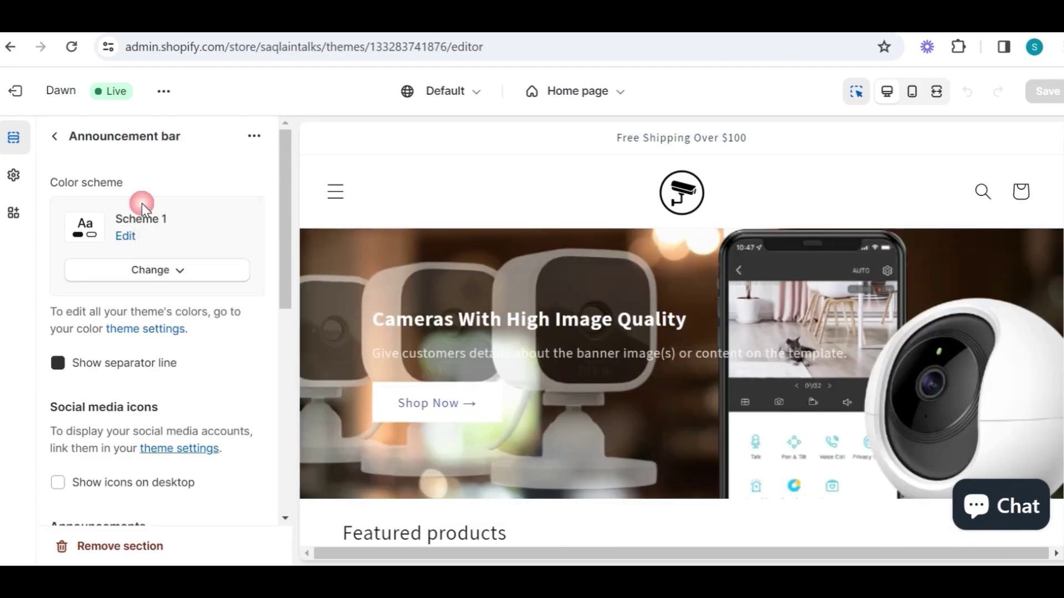
pyautogui.click(55, 141)
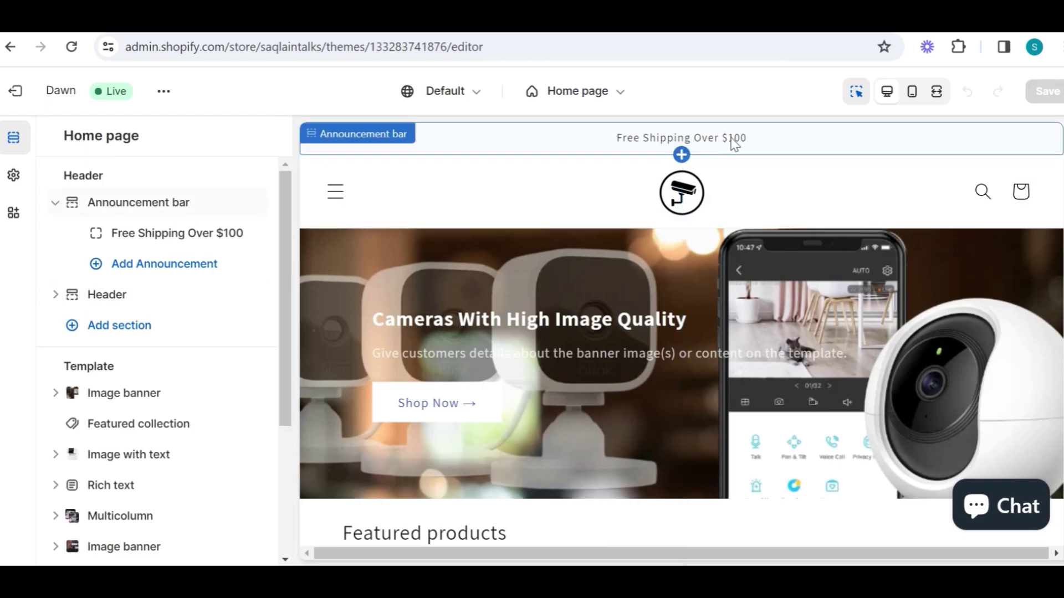
pyautogui.click(170, 234)
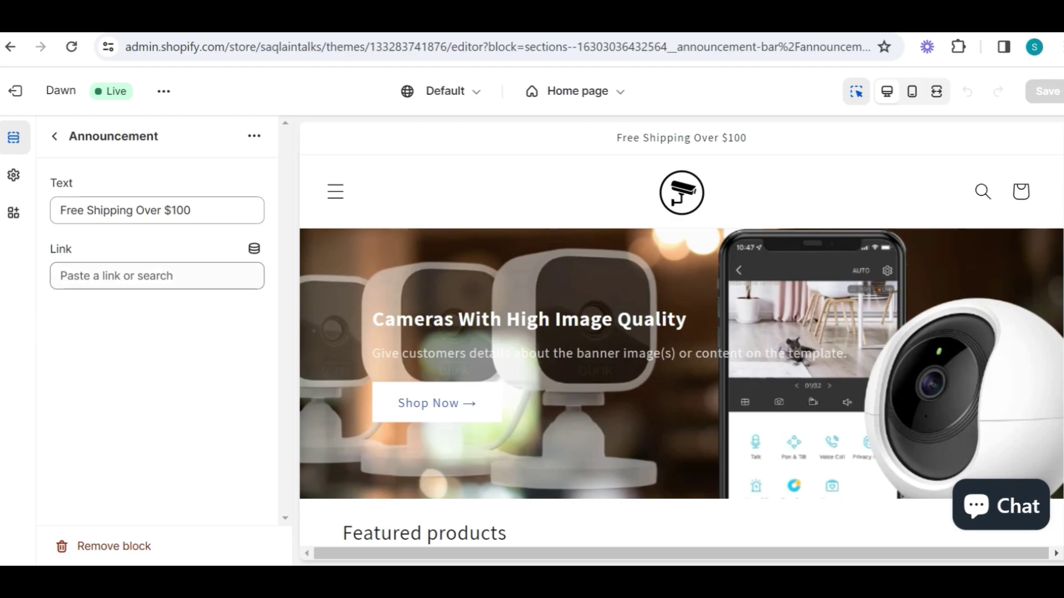
pyautogui.click(156, 276)
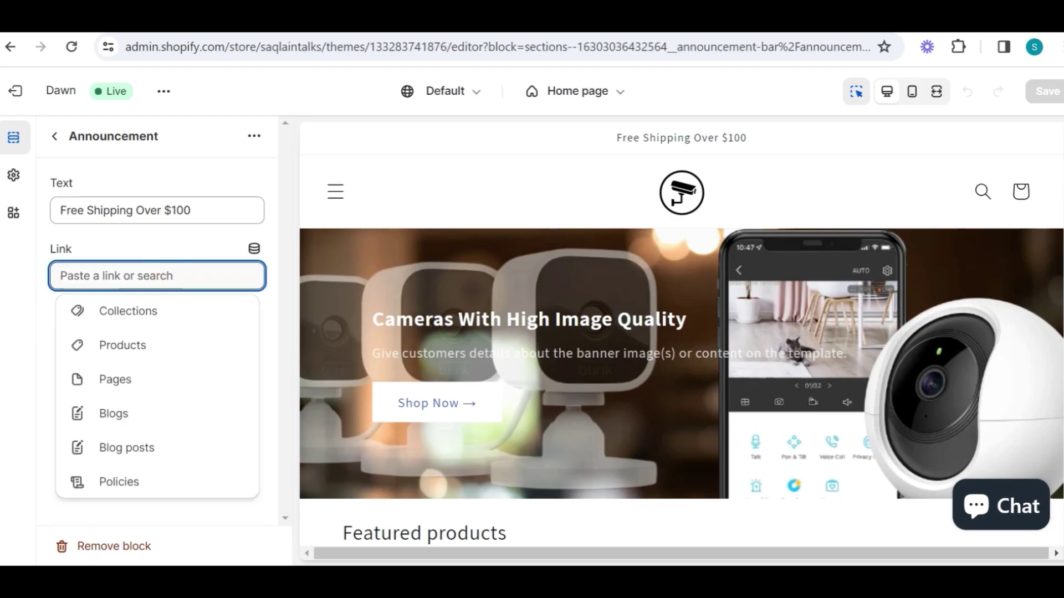
pyautogui.press('Escape')
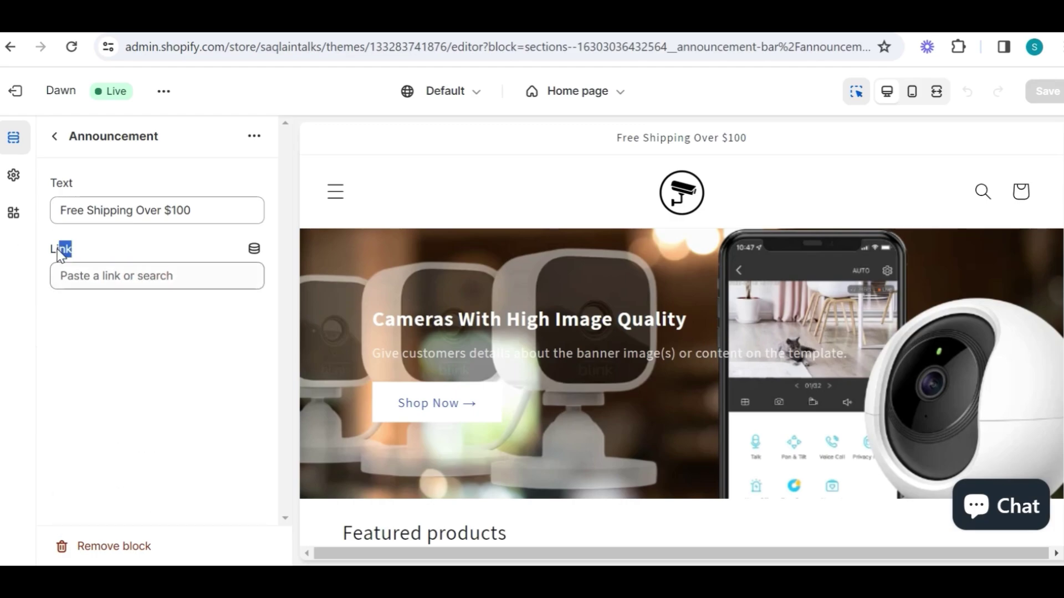
pyautogui.press('Escape')
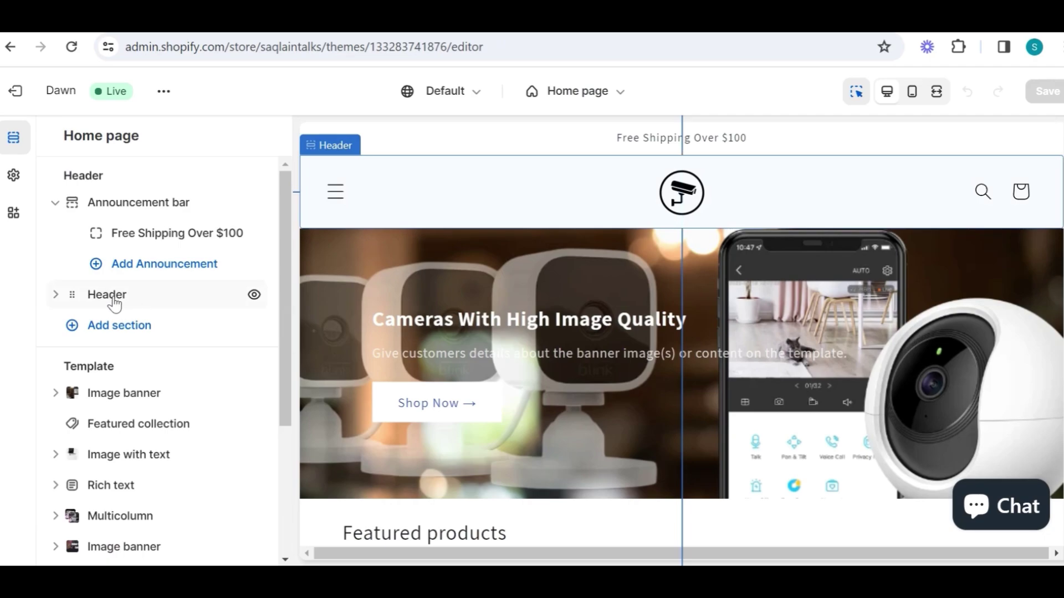
pyautogui.click(113, 296)
# Step: Create a new 500 × 500 px logo design in Canva
pyautogui.scroll(-2, 261, 261)
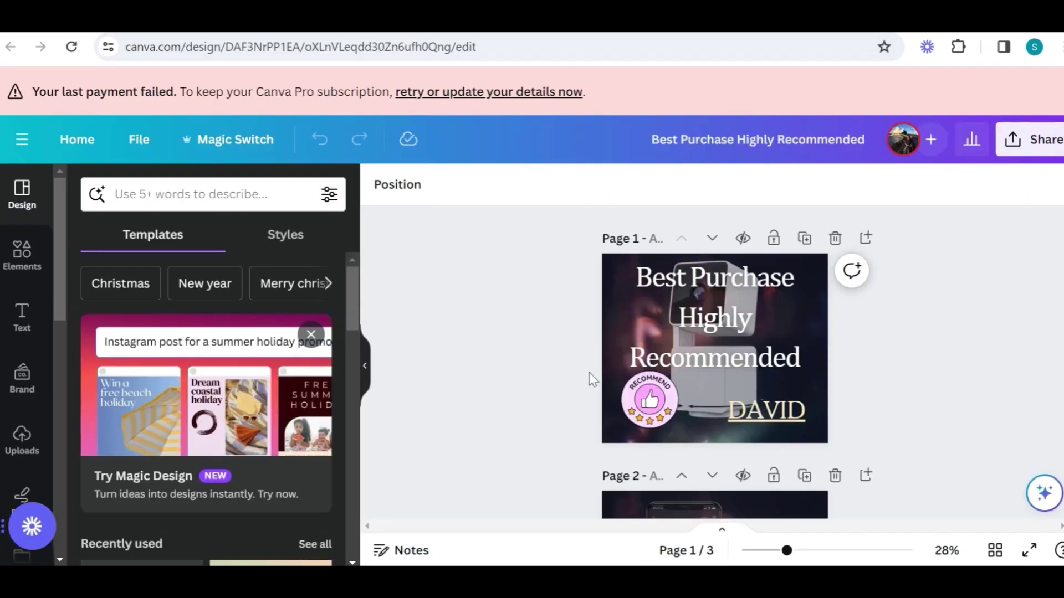
pyautogui.scroll(-10, 589, 372)
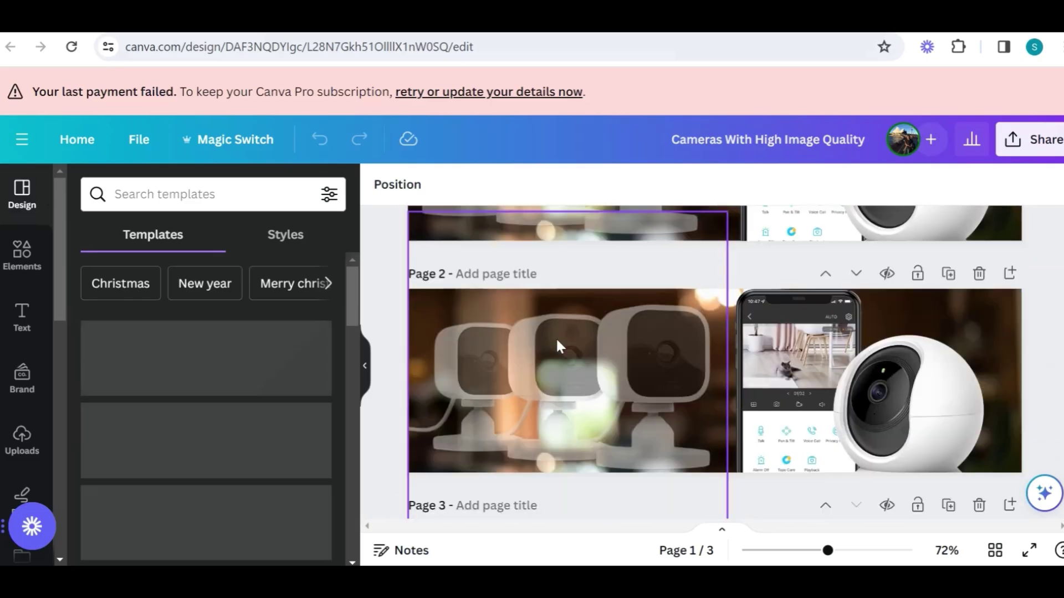
pyautogui.scroll(-10, 556, 336)
pyautogui.scroll(10, 566, 350)
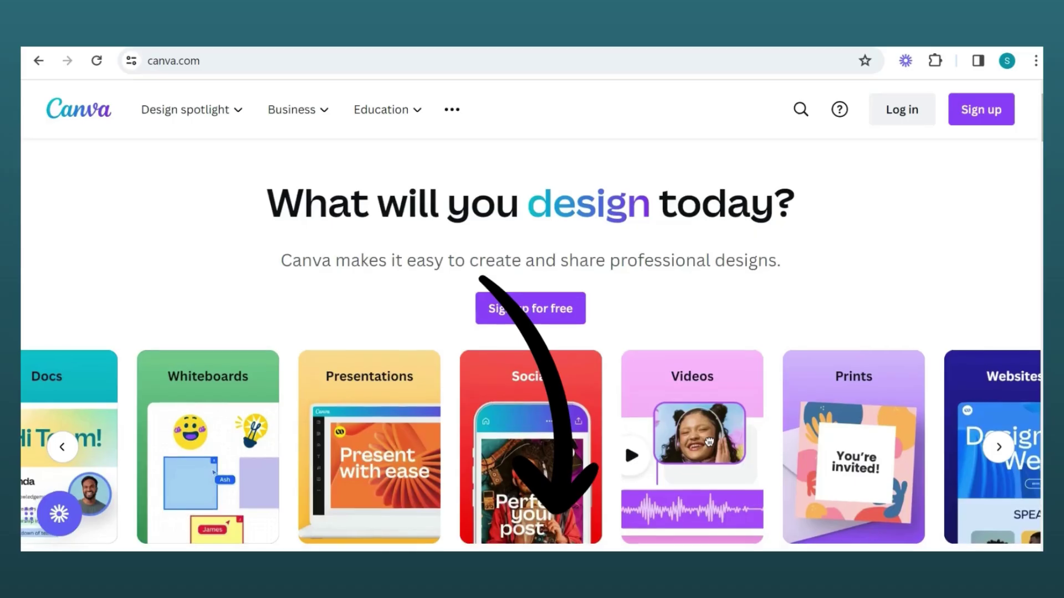
pyautogui.scroll(-6, 709, 442)
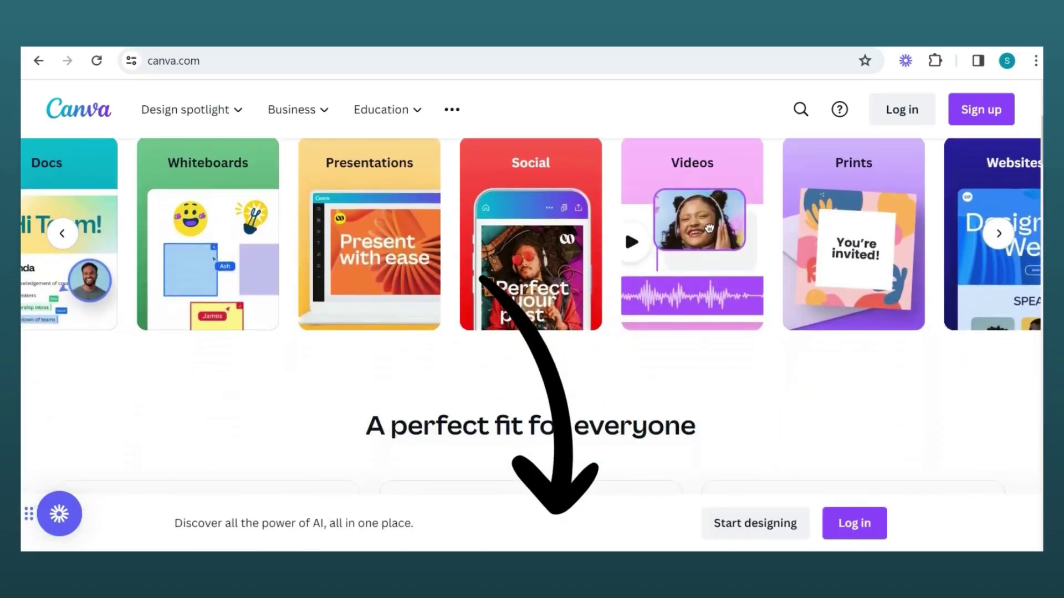
pyautogui.scroll(-8, 532, 310)
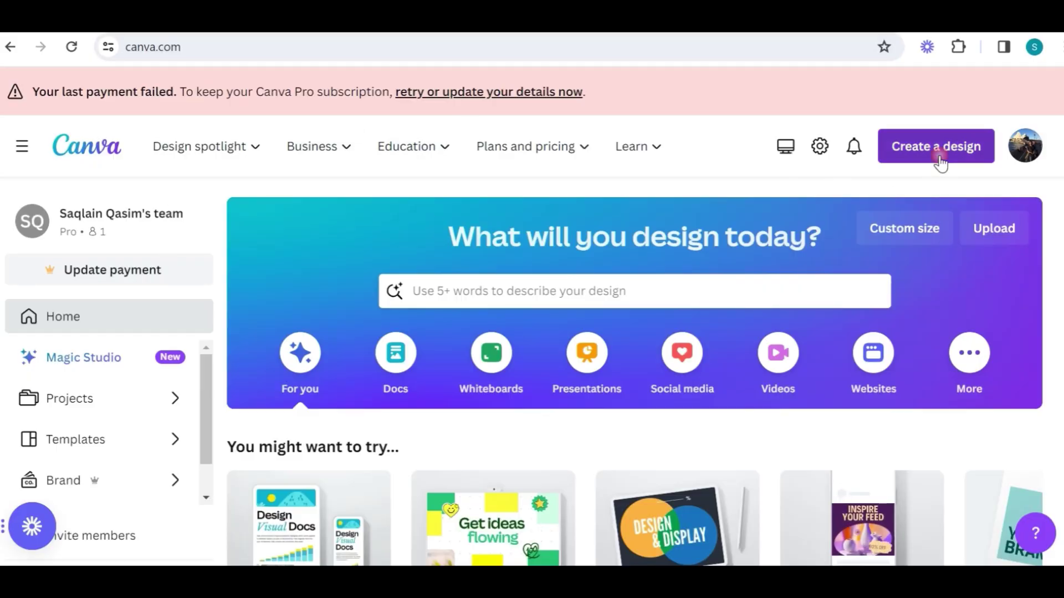
pyautogui.click(938, 158)
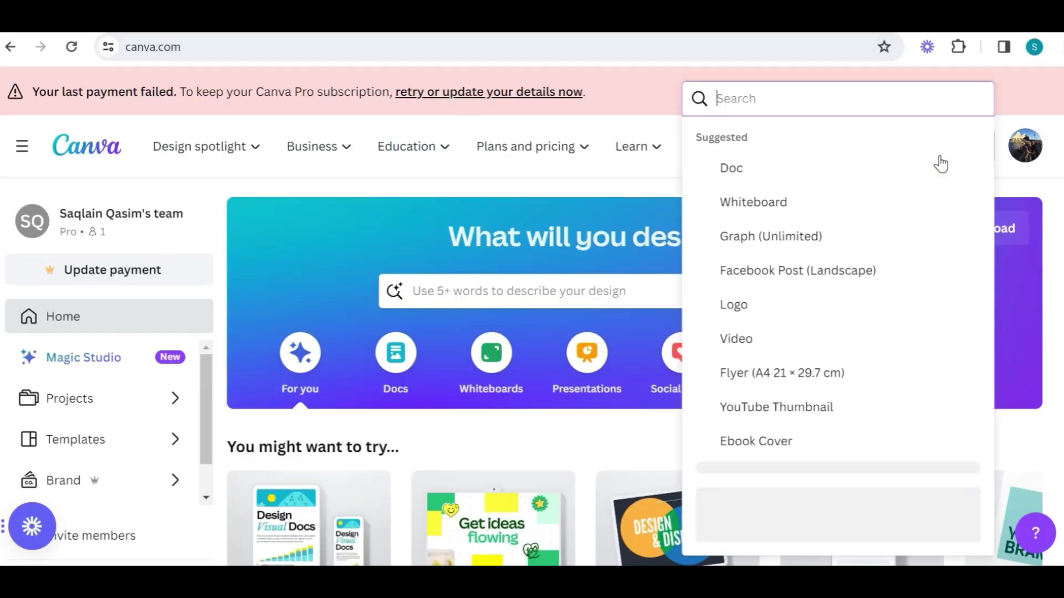
pyautogui.click(736, 310)
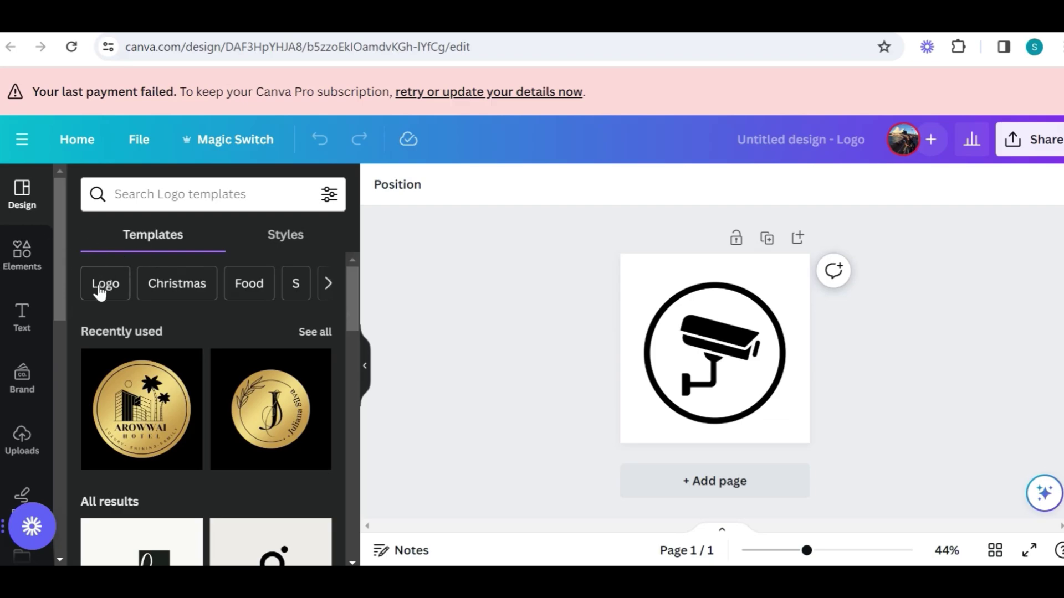
# Step: Browse Canva's design elements for the logo
pyautogui.scroll(-6, 218, 375)
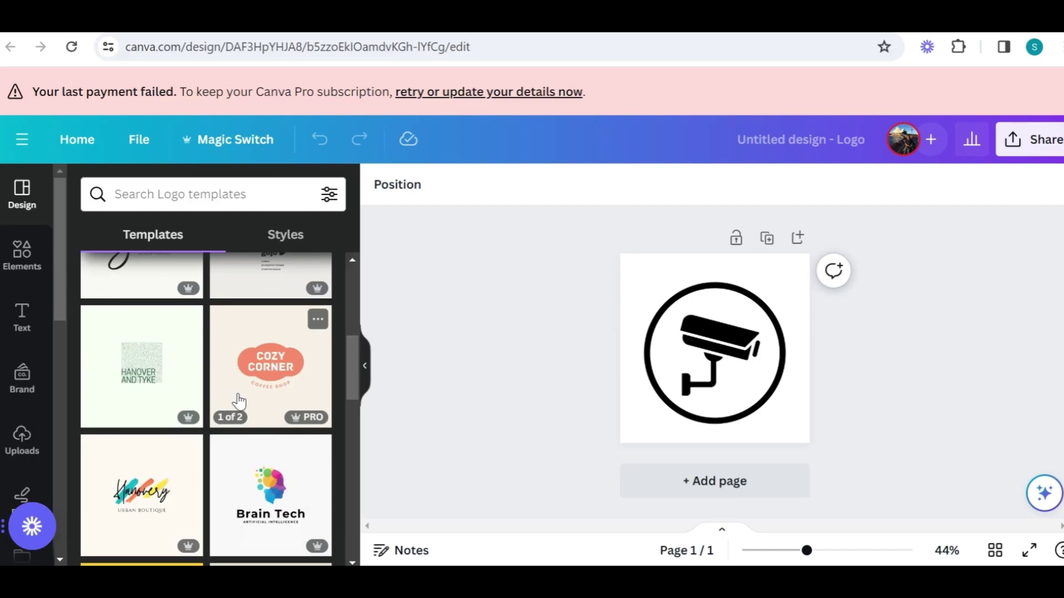
pyautogui.scroll(-3, 243, 404)
pyautogui.scroll(2, 268, 408)
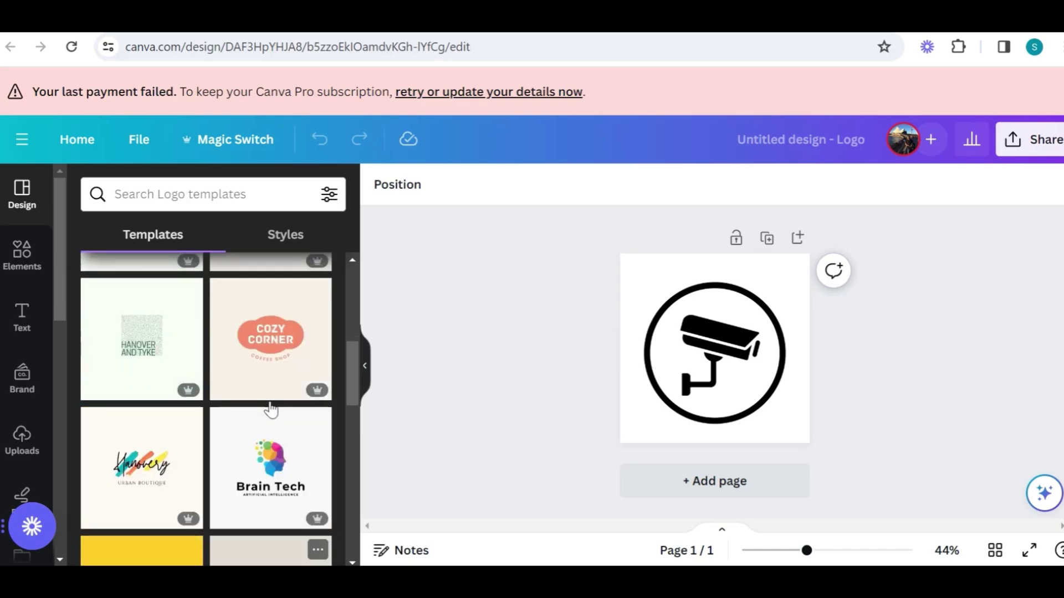
pyautogui.scroll(8, 271, 409)
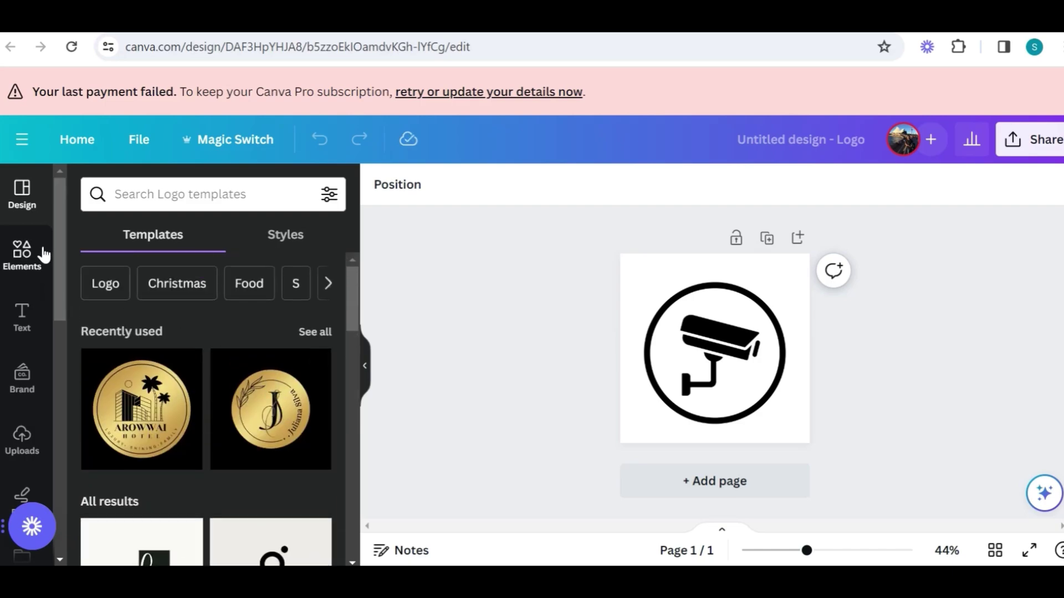
pyautogui.click(31, 260)
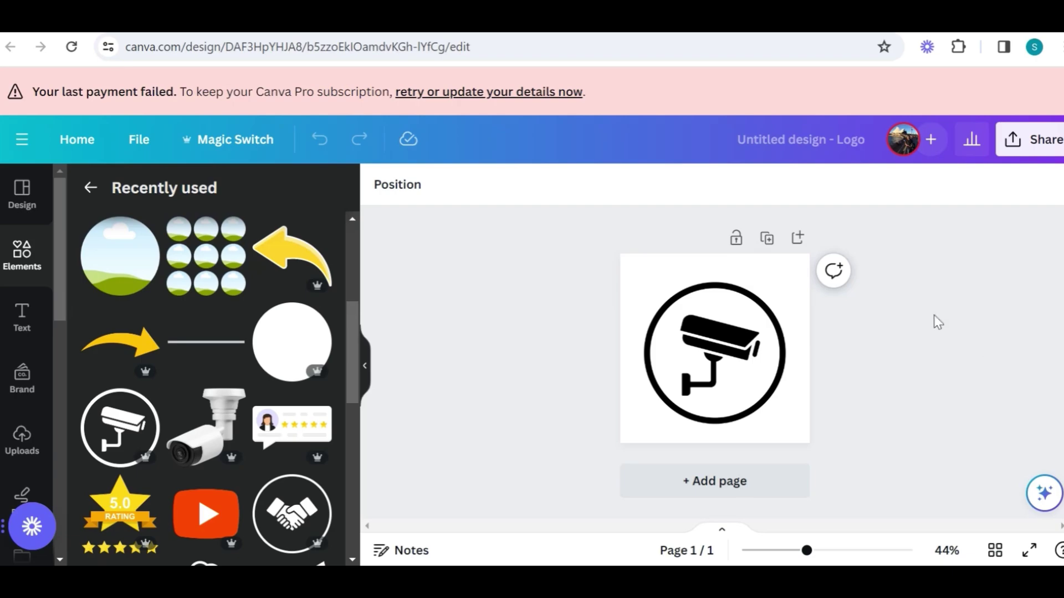
# Step: Download the logo as a PNG with a transparent background
pyautogui.click(1045, 145)
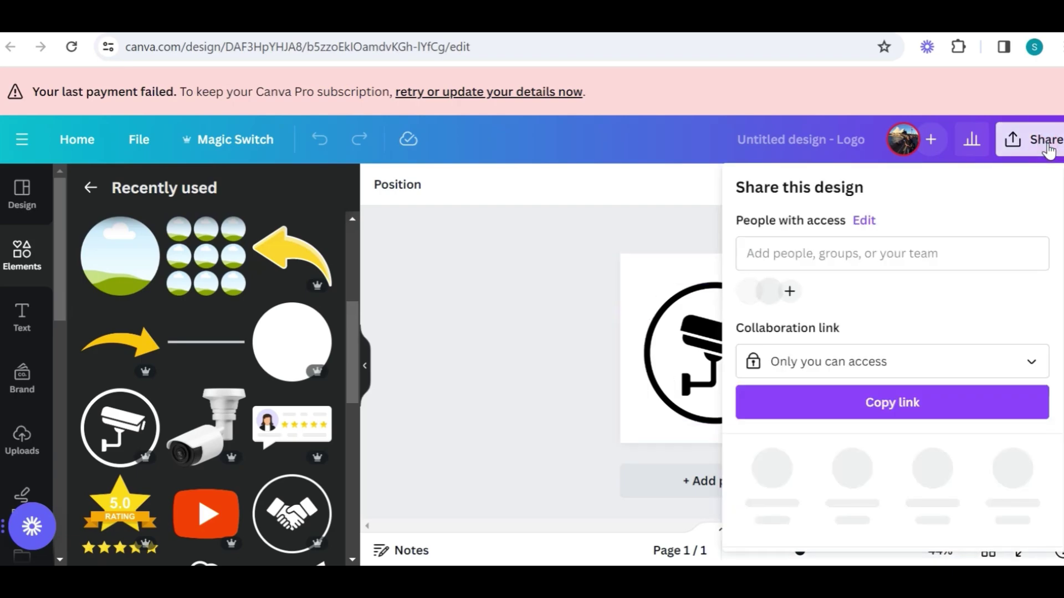
pyautogui.scroll(-3, 886, 421)
pyautogui.click(883, 438)
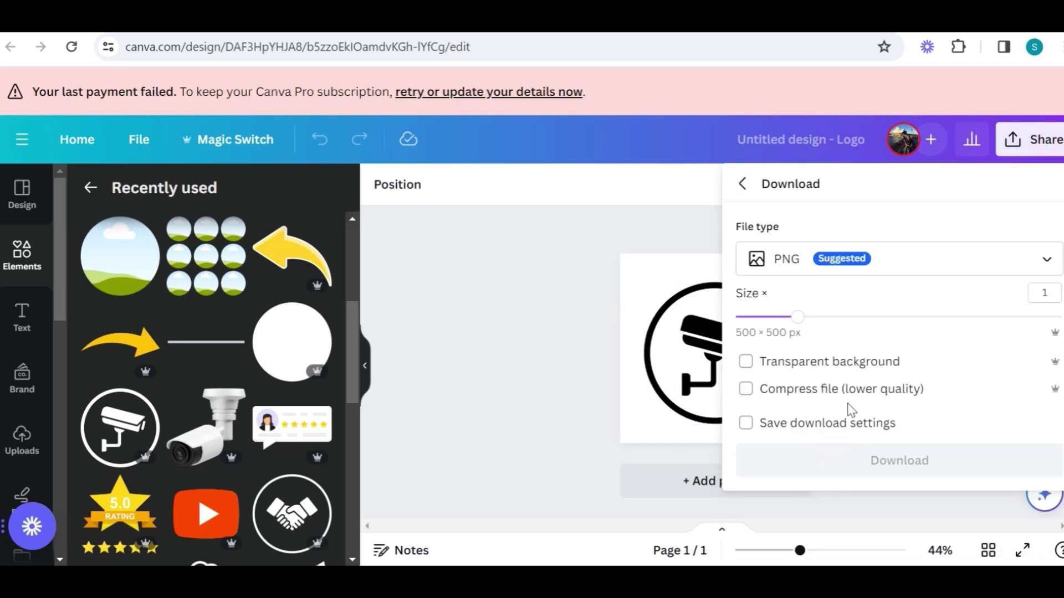
pyautogui.click(777, 372)
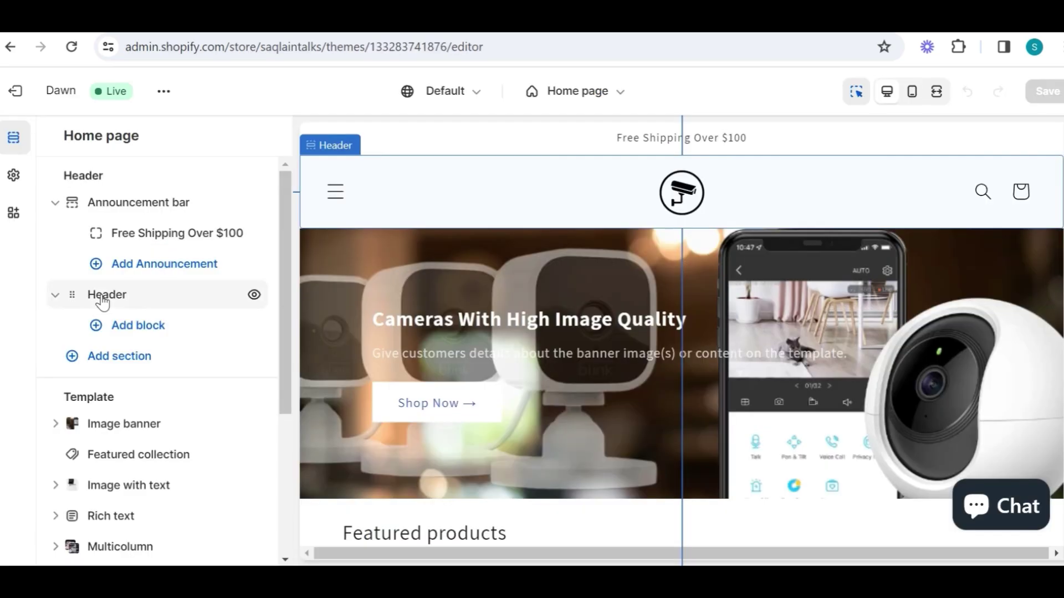
pyautogui.click(119, 295)
# Step: Adjust the desktop logo width, trying 170 px, 50 px and 80 px
pyautogui.scroll(-5, 223, 419)
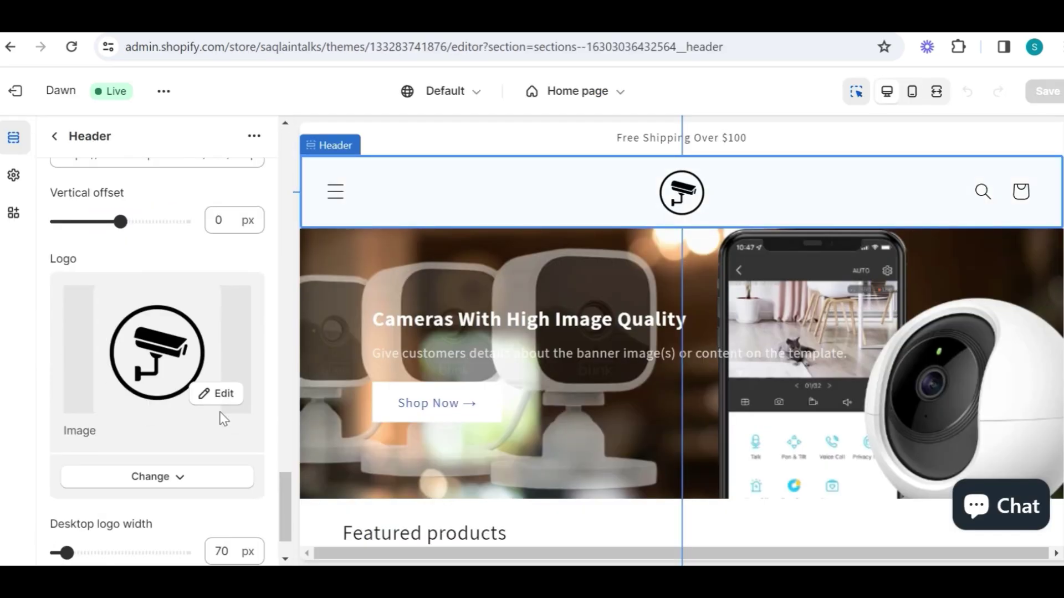
pyautogui.scroll(-2, 141, 474)
pyautogui.click(118, 485)
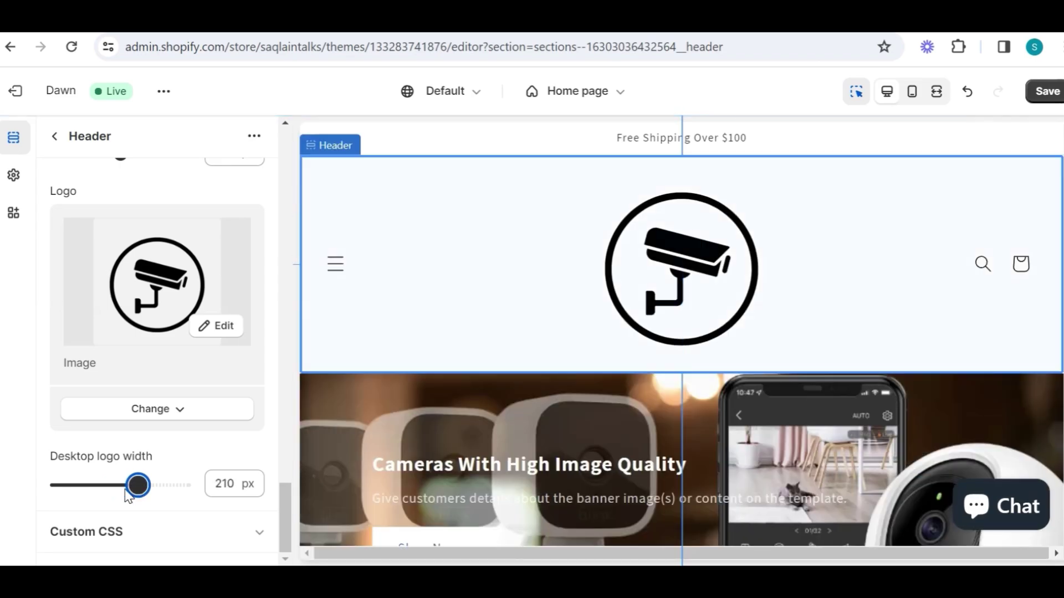
pyautogui.moveTo(126, 494); pyautogui.dragTo(57, 482)
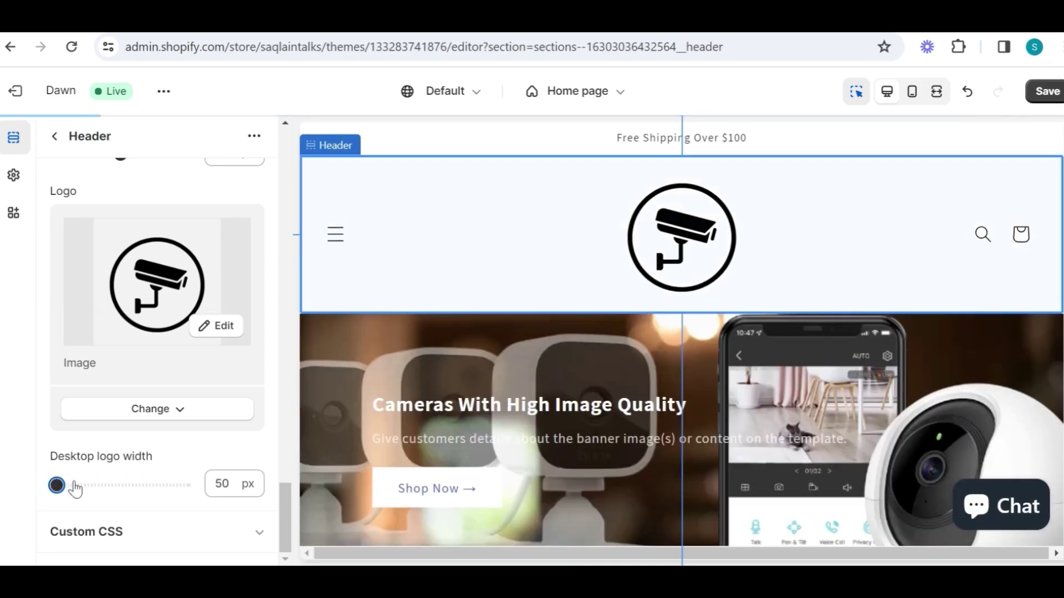
pyautogui.press('Right')
pyautogui.press('Right')
pyautogui.press('Right')
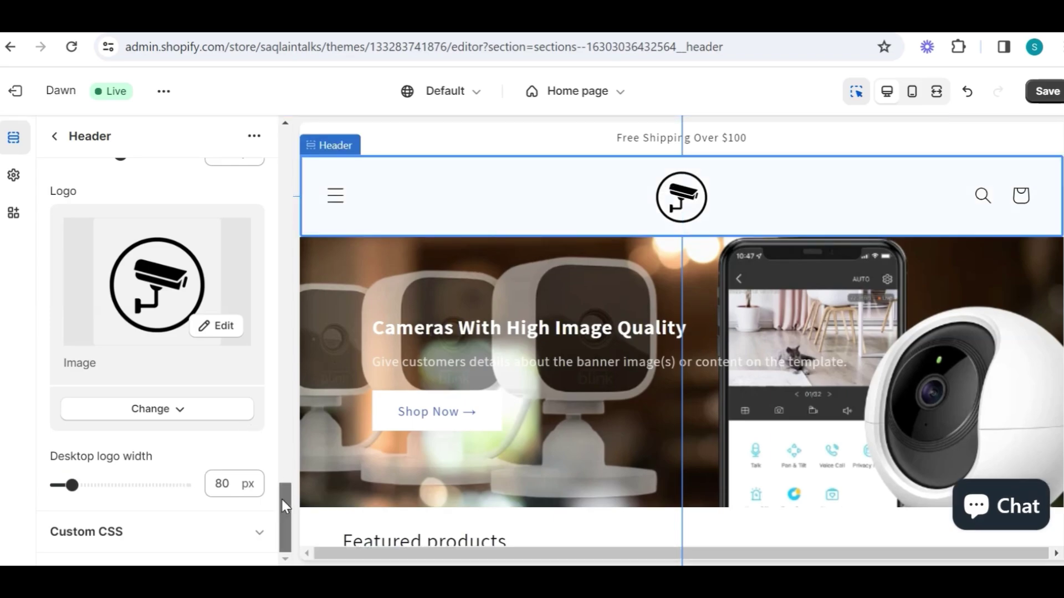
pyautogui.moveTo(281, 499); pyautogui.dragTo(284, 475)
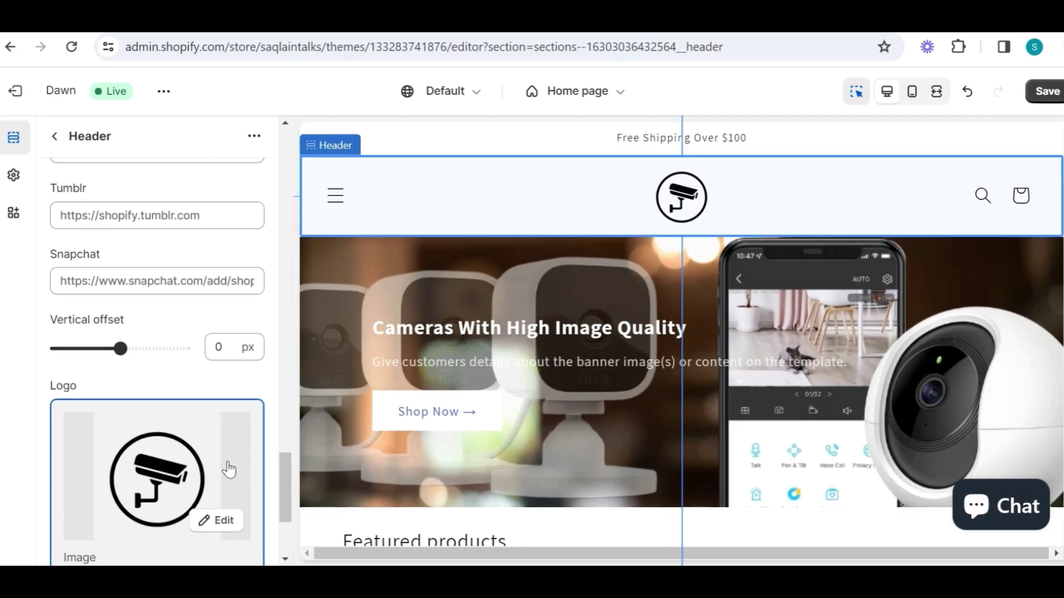
# Step: Switch the cart type to Drawer, then back to Page
pyautogui.scroll(7, 229, 470)
pyautogui.scroll(3, 153, 294)
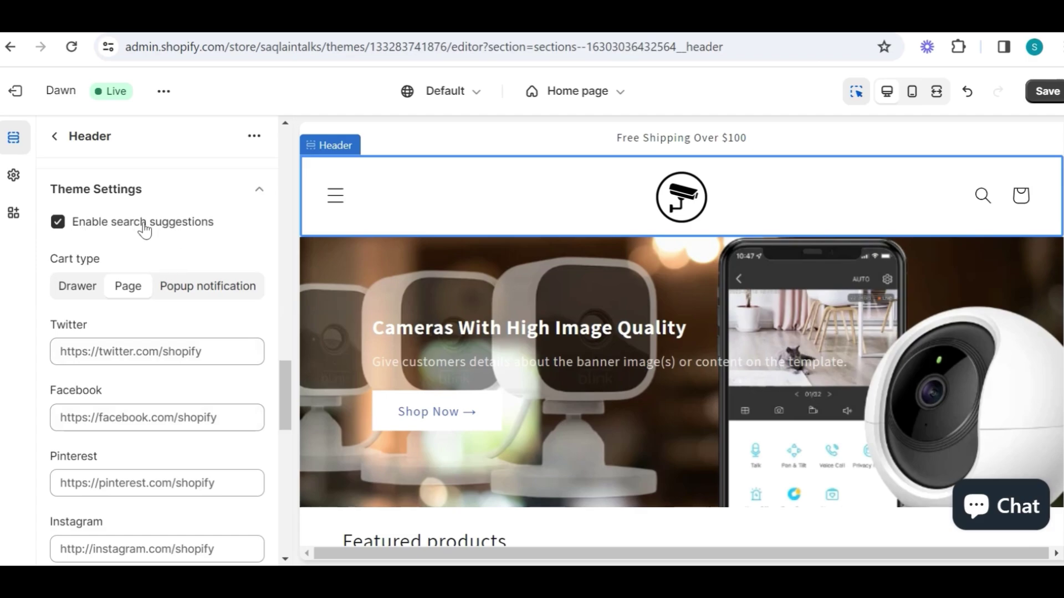
pyautogui.scroll(3, 192, 272)
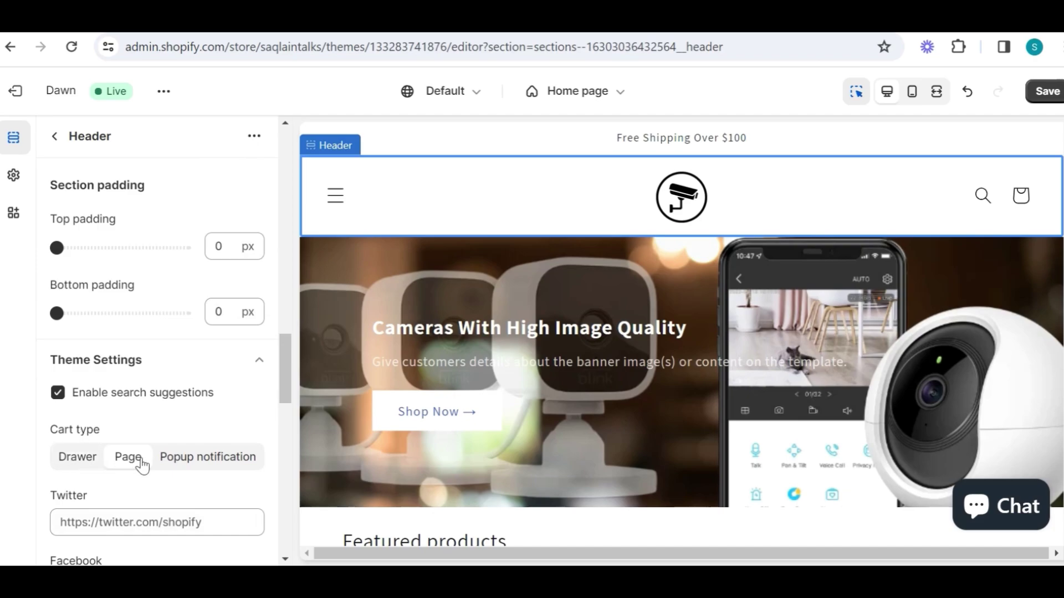
pyautogui.click(84, 461)
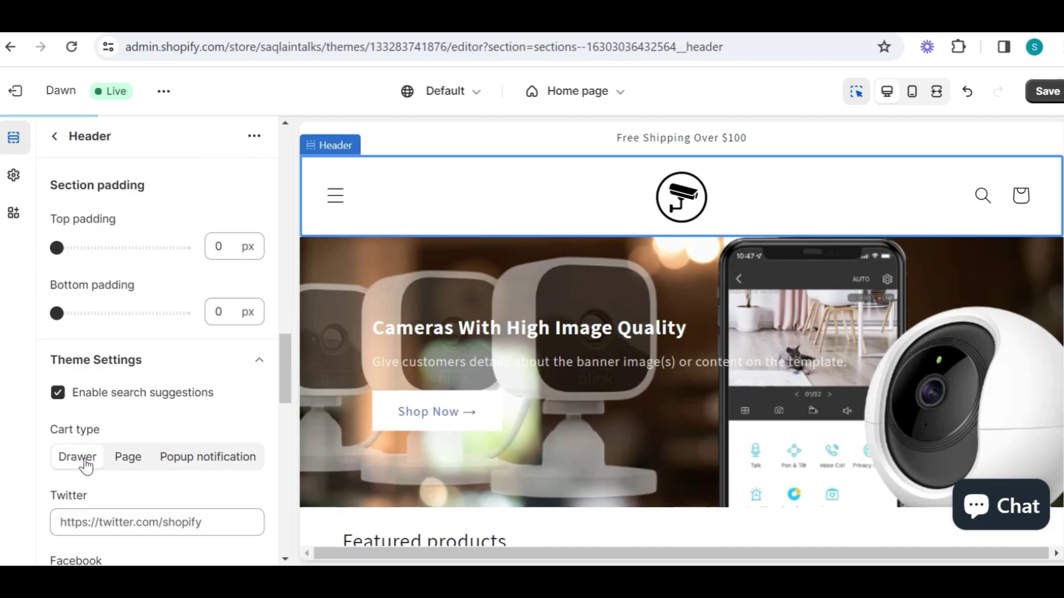
pyautogui.click(127, 462)
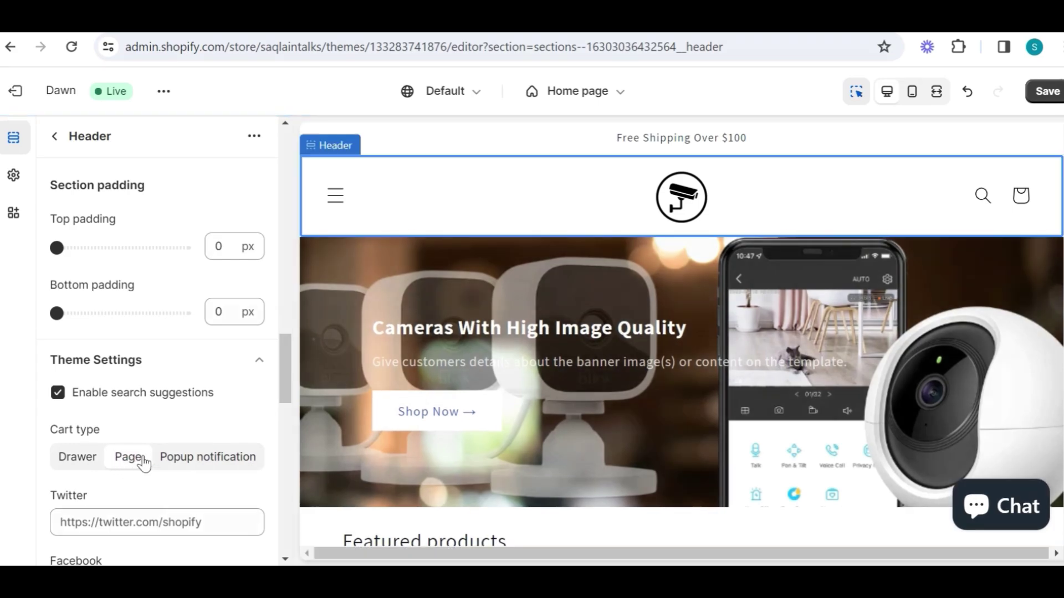
pyautogui.scroll(2, 155, 410)
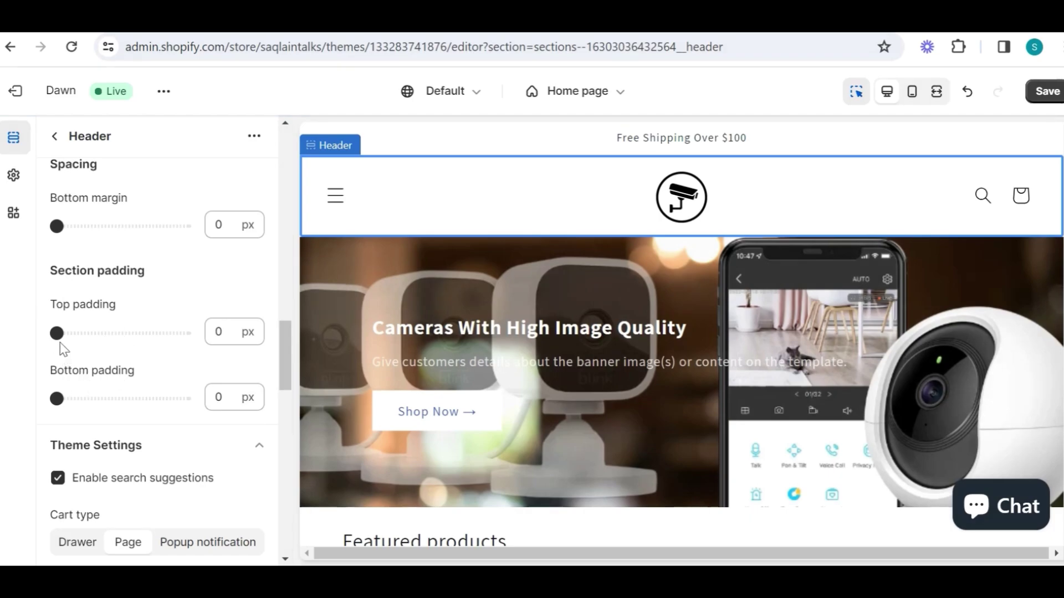
pyautogui.moveTo(57, 333); pyautogui.dragTo(98, 332)
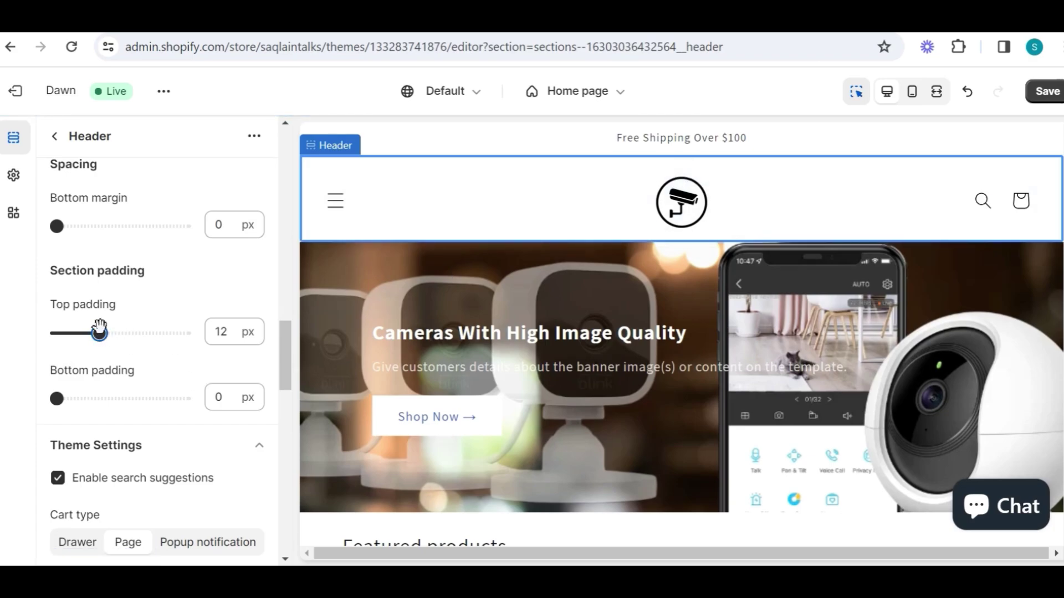
pyautogui.moveTo(99, 332); pyautogui.dragTo(164, 331)
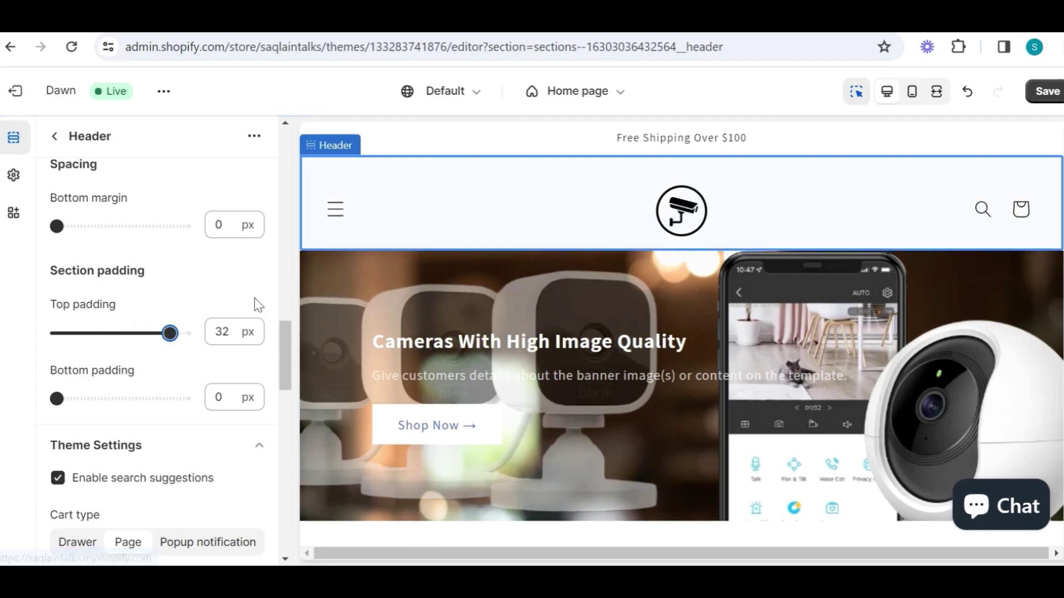
pyautogui.moveTo(169, 332); pyautogui.dragTo(56, 333)
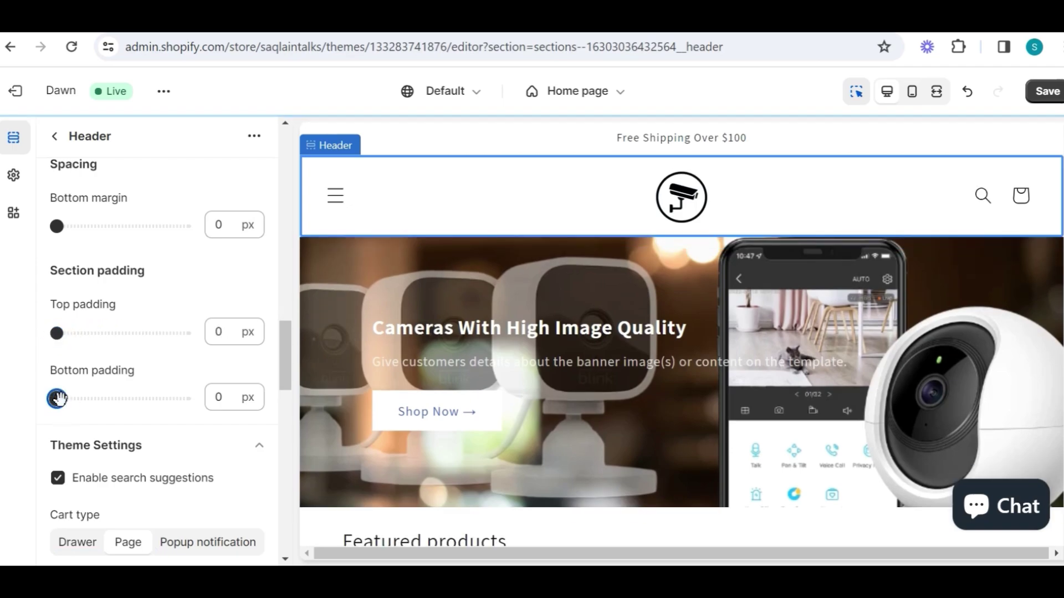
pyautogui.moveTo(57, 398)
pyautogui.mouseDown()
pyautogui.moveTo(128, 398)
pyautogui.moveTo(65, 403)
pyautogui.mouseUp()
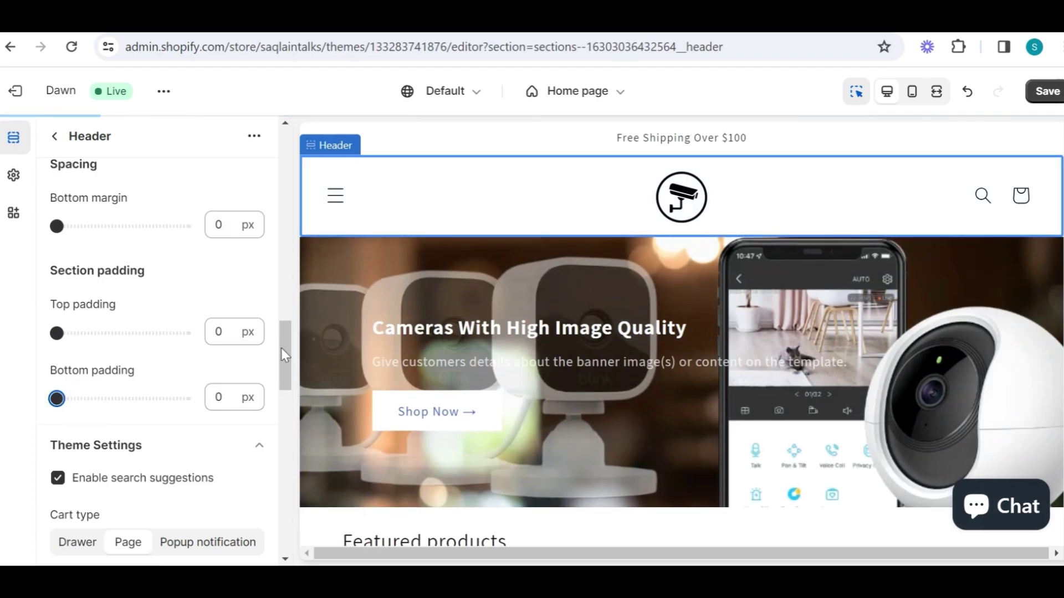
pyautogui.scroll(2, 64, 343)
pyautogui.moveTo(58, 312)
pyautogui.mouseDown()
pyautogui.moveTo(127, 312)
pyautogui.moveTo(55, 312)
pyautogui.mouseUp()
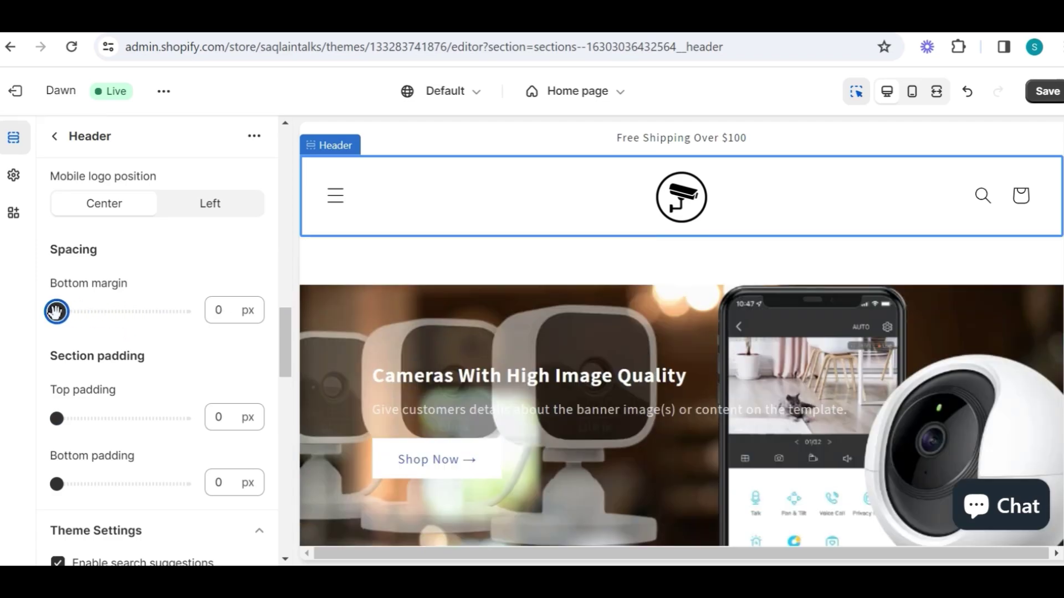
# Step: Preview at mobile size, toggling mobile logo position between Left and Center, ending on Center
pyautogui.scroll(3, 129, 275)
pyautogui.scroll(1, 129, 283)
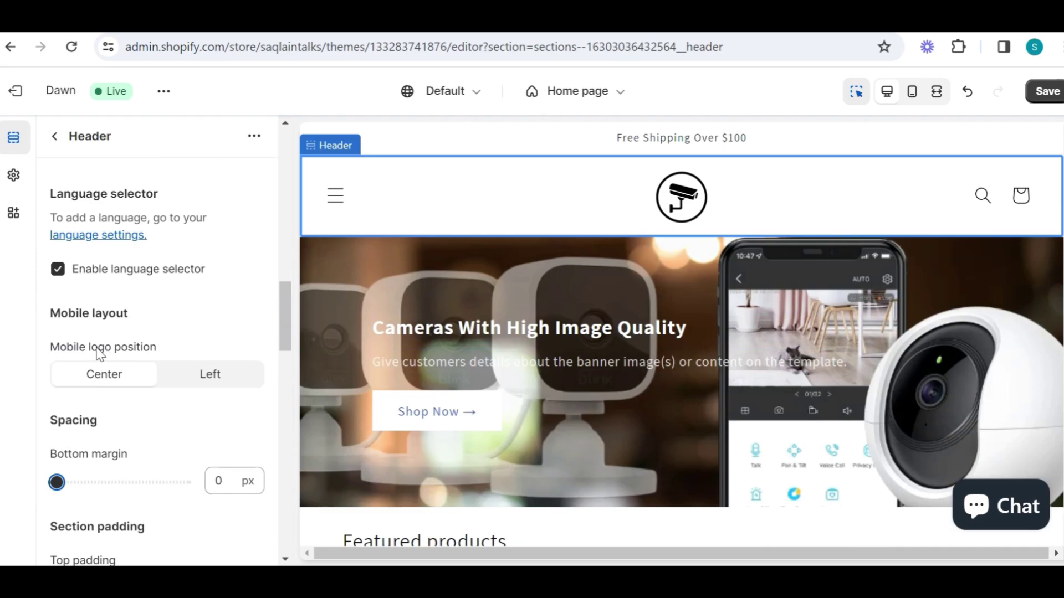
pyautogui.click(201, 377)
pyautogui.click(123, 378)
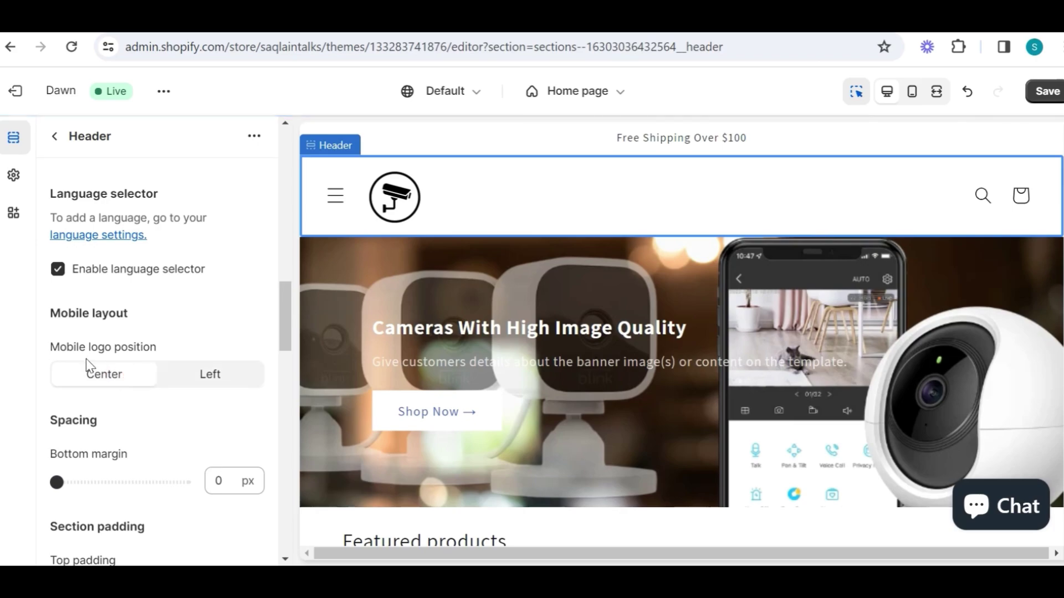
pyautogui.click(912, 92)
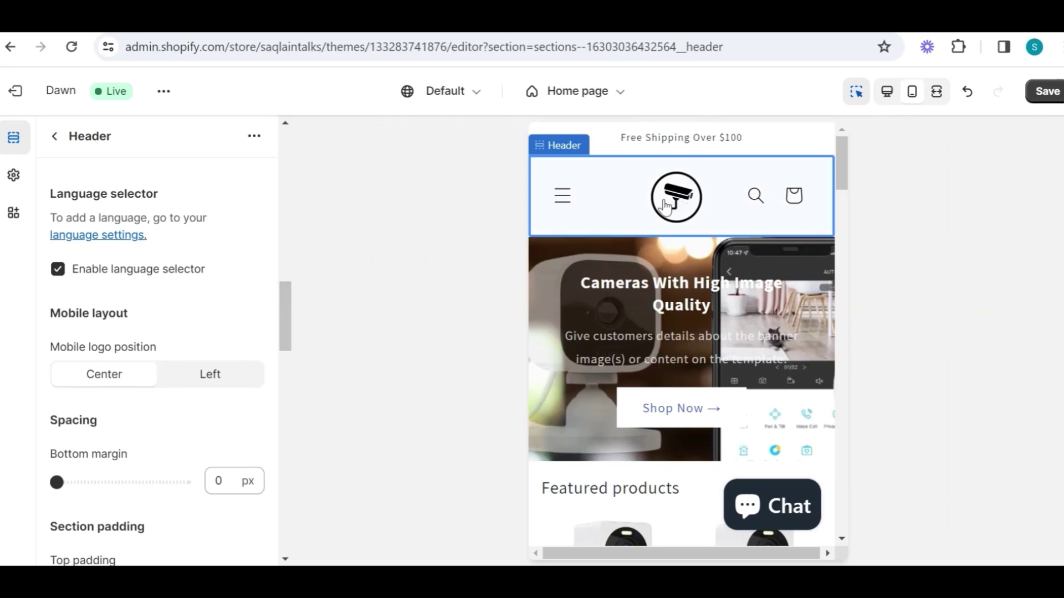
pyautogui.click(221, 372)
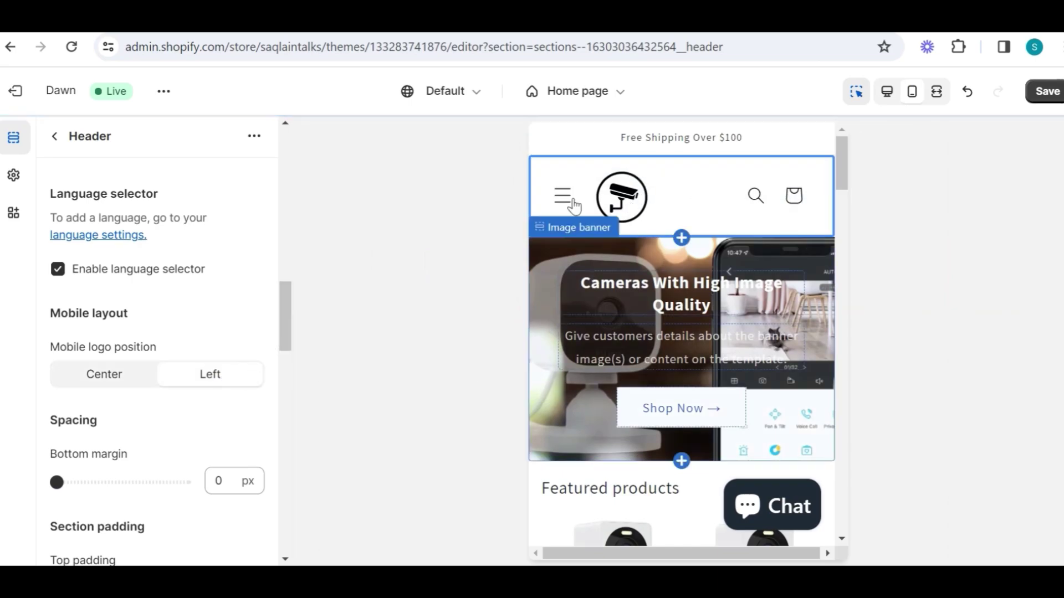
pyautogui.click(104, 378)
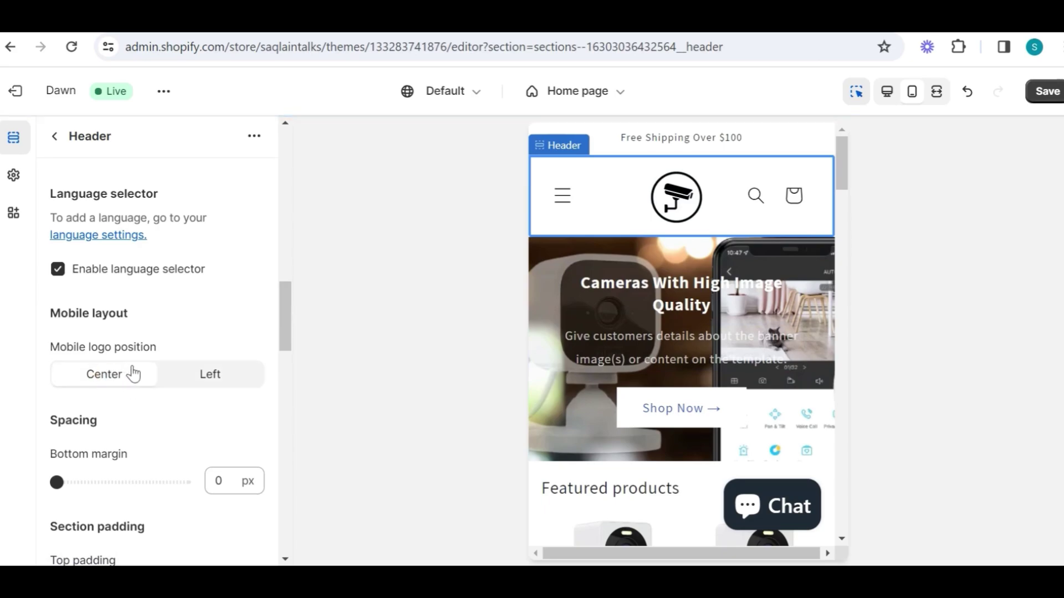
pyautogui.scroll(2, 213, 342)
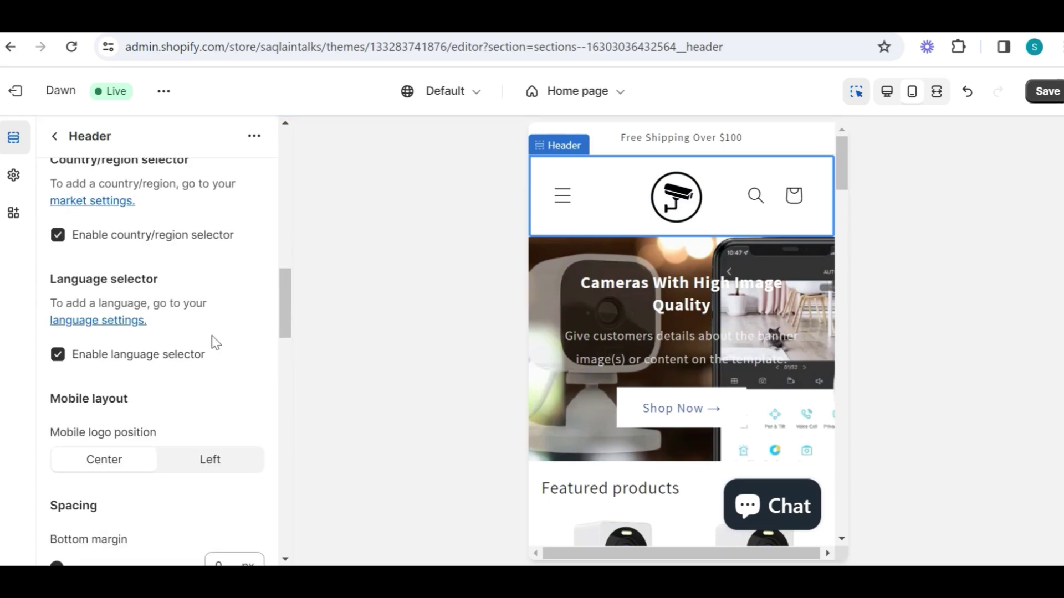
pyautogui.scroll(4, 213, 342)
# Step: Set the menu color scheme to Scheme 5
pyautogui.click(166, 319)
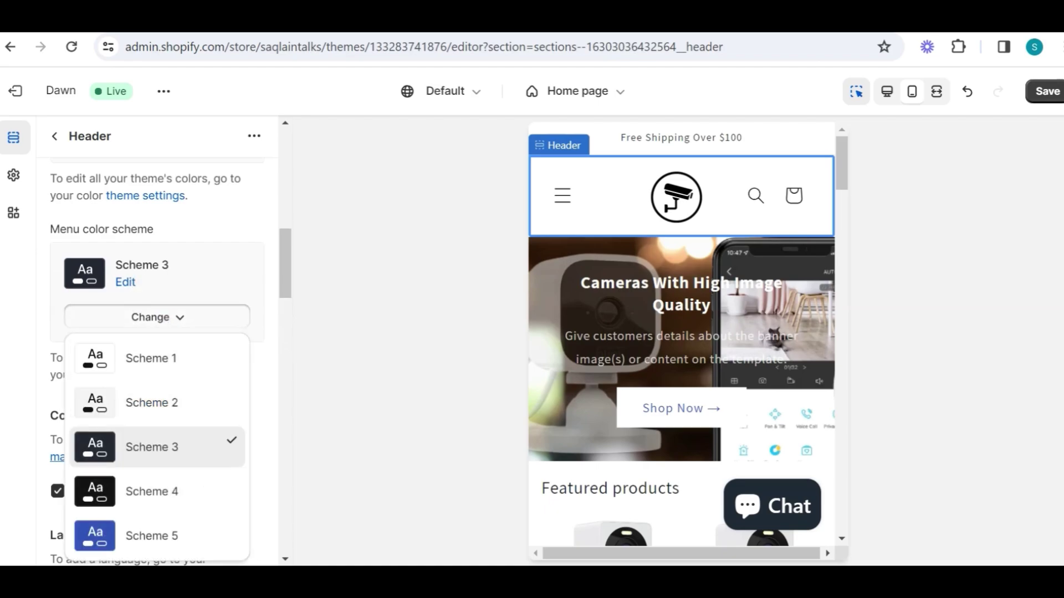
pyautogui.click(151, 536)
pyautogui.click(562, 196)
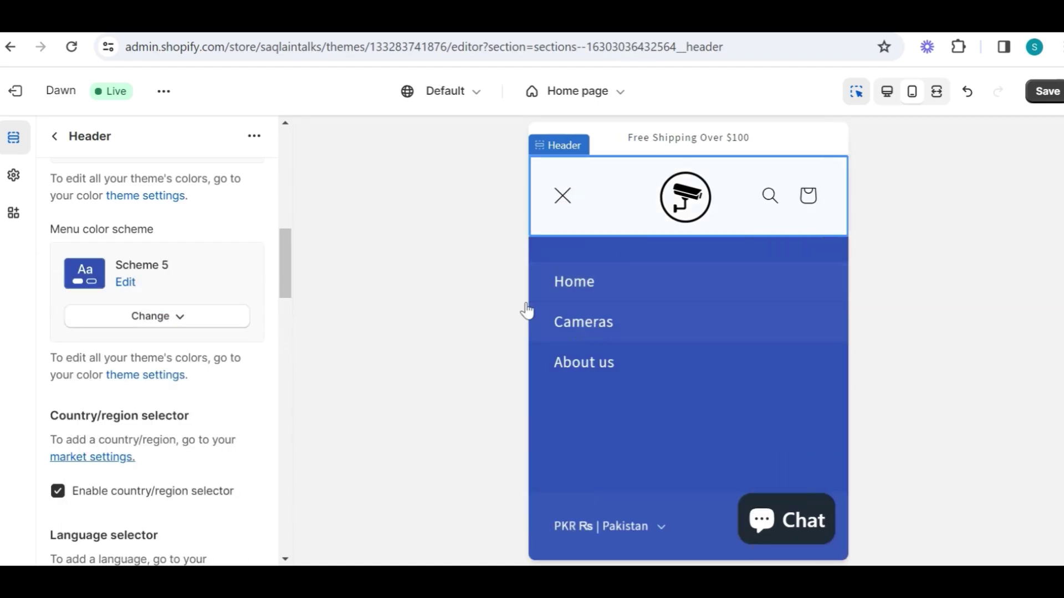
pyautogui.click(160, 316)
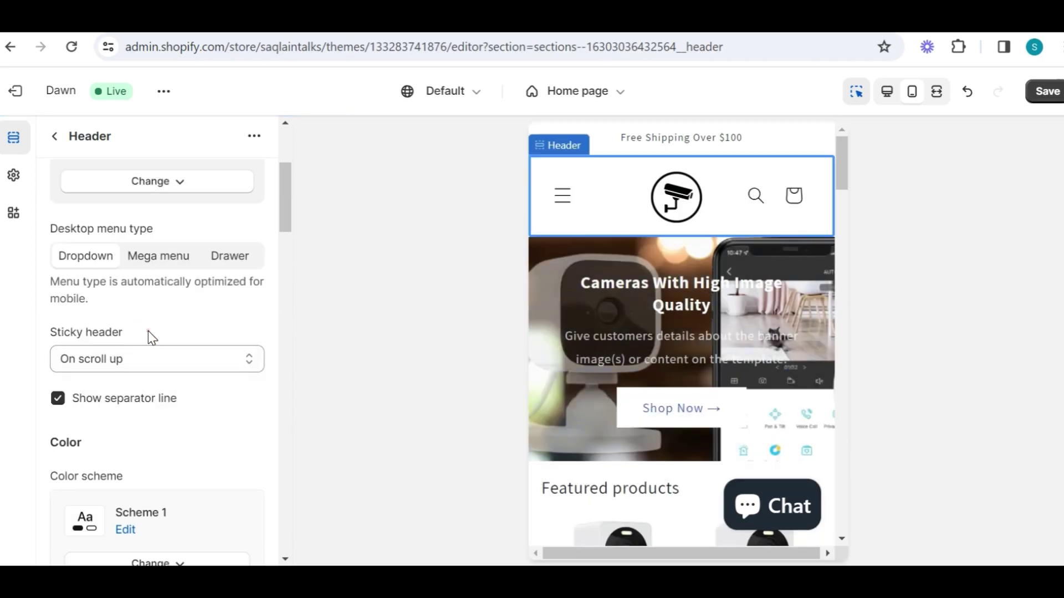
# Step: Try Sticky header Always, then set it to On scroll up
pyautogui.click(139, 366)
pyautogui.click(91, 409)
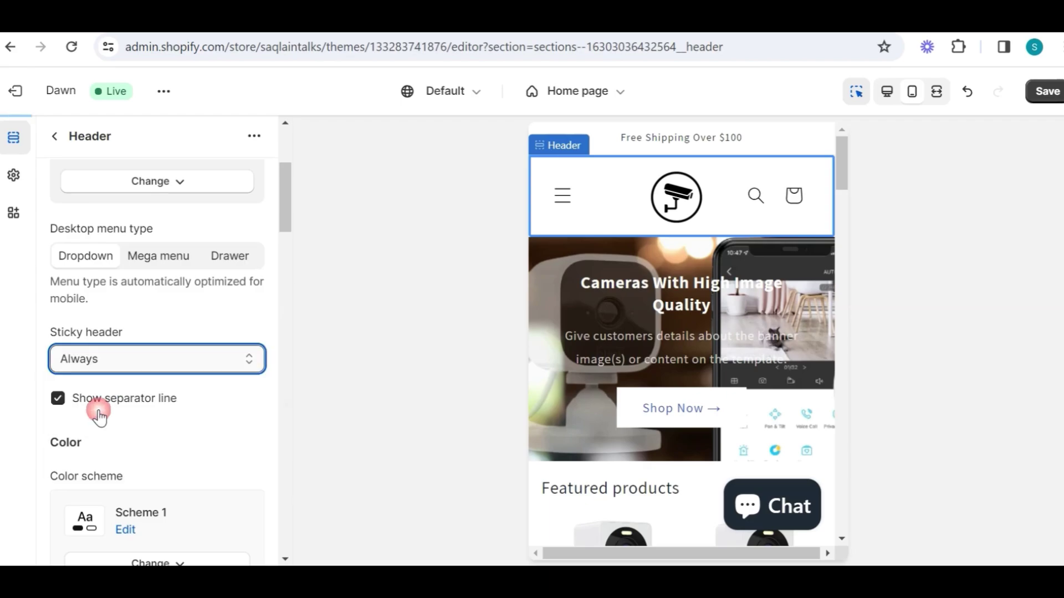
pyautogui.scroll(-6, 687, 261)
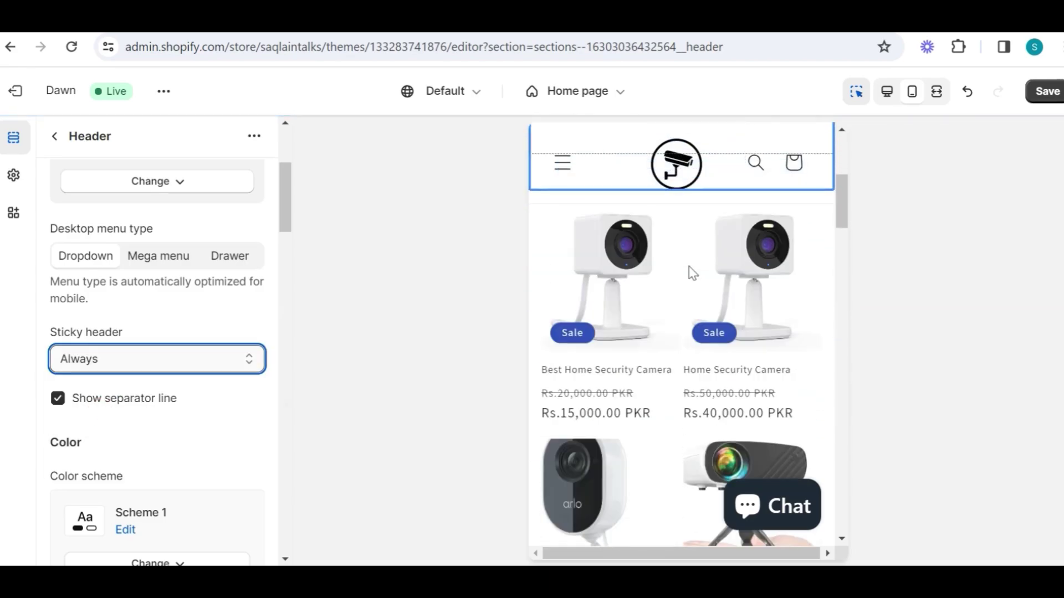
pyautogui.click(205, 359)
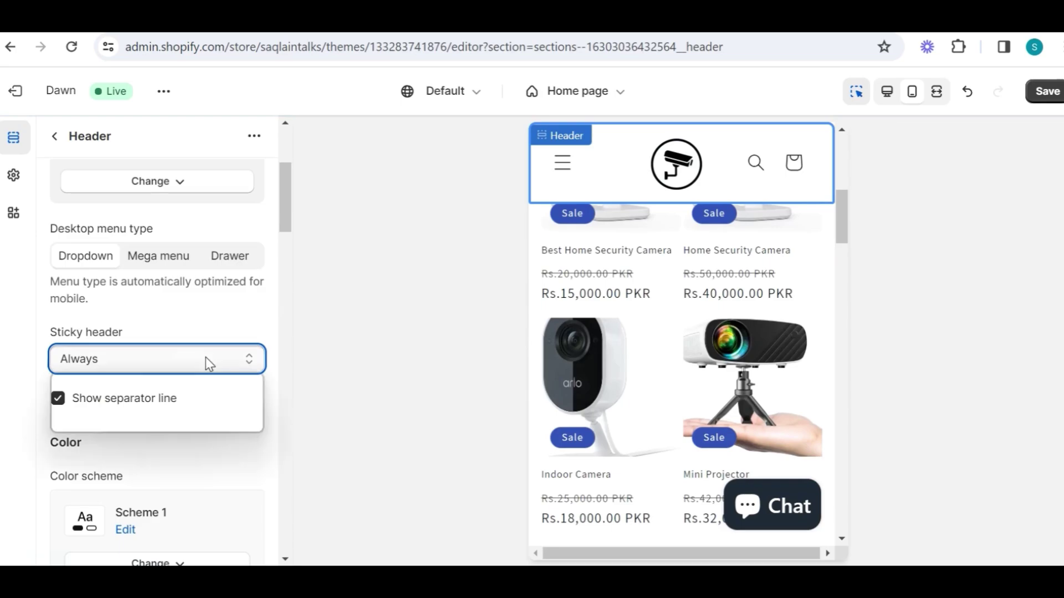
pyautogui.click(120, 397)
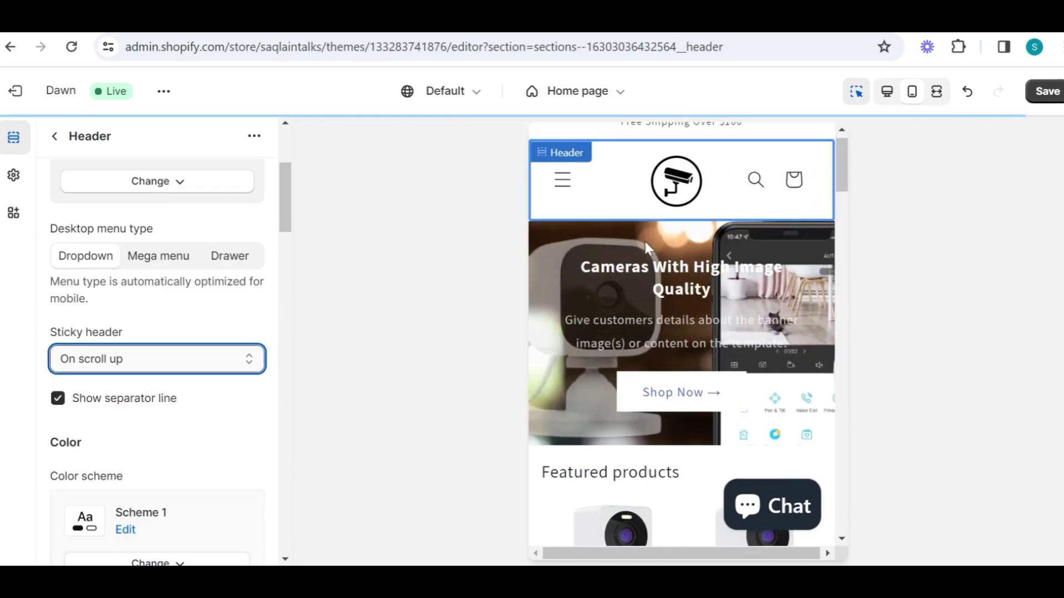
pyautogui.scroll(-8, 760, 300)
pyautogui.scroll(8, 759, 300)
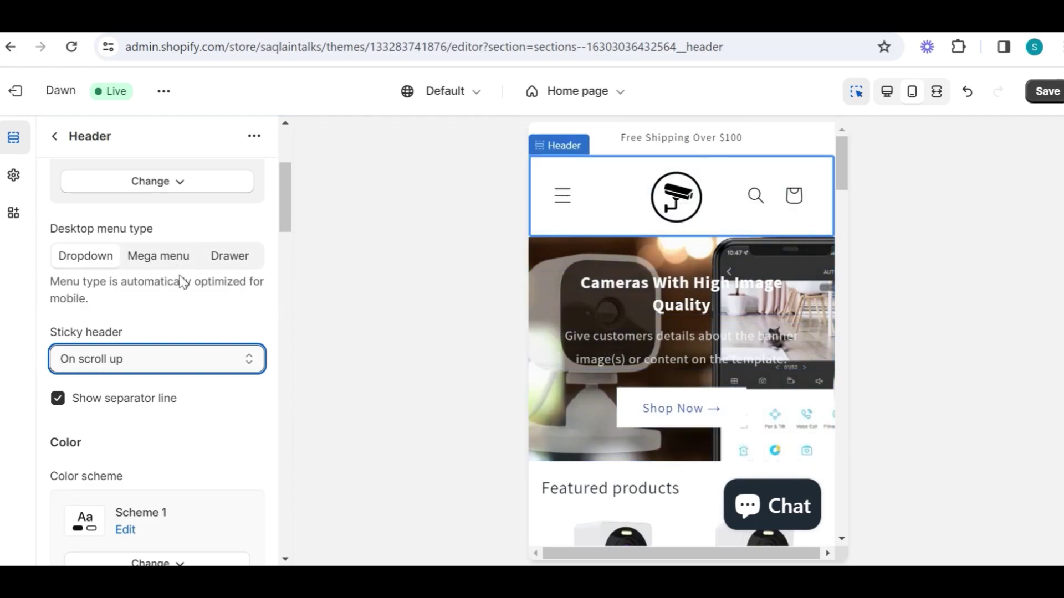
pyautogui.scroll(3, 183, 283)
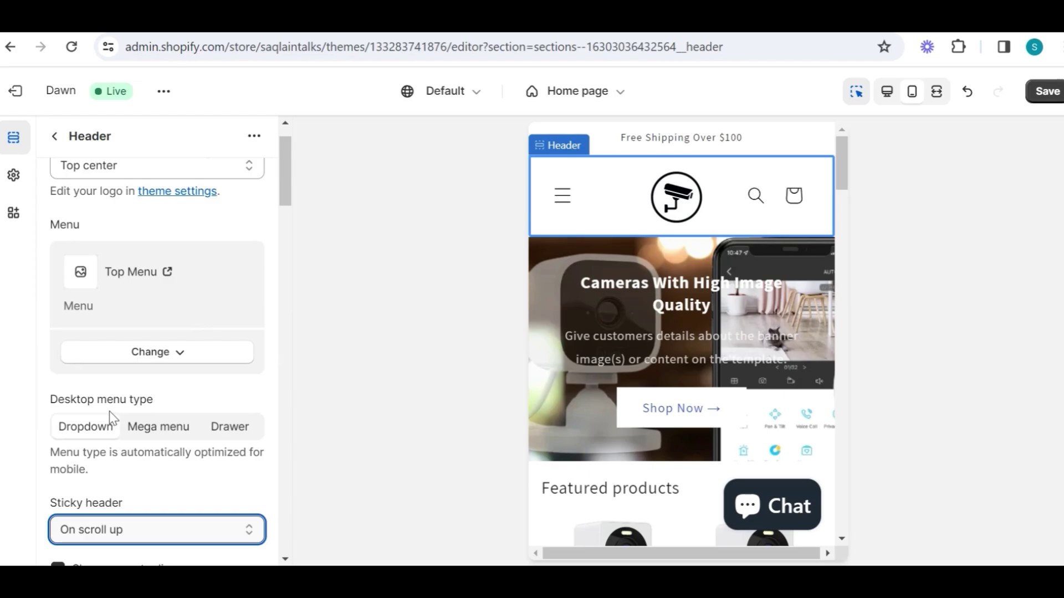
pyautogui.scroll(1, 183, 277)
pyautogui.click(202, 210)
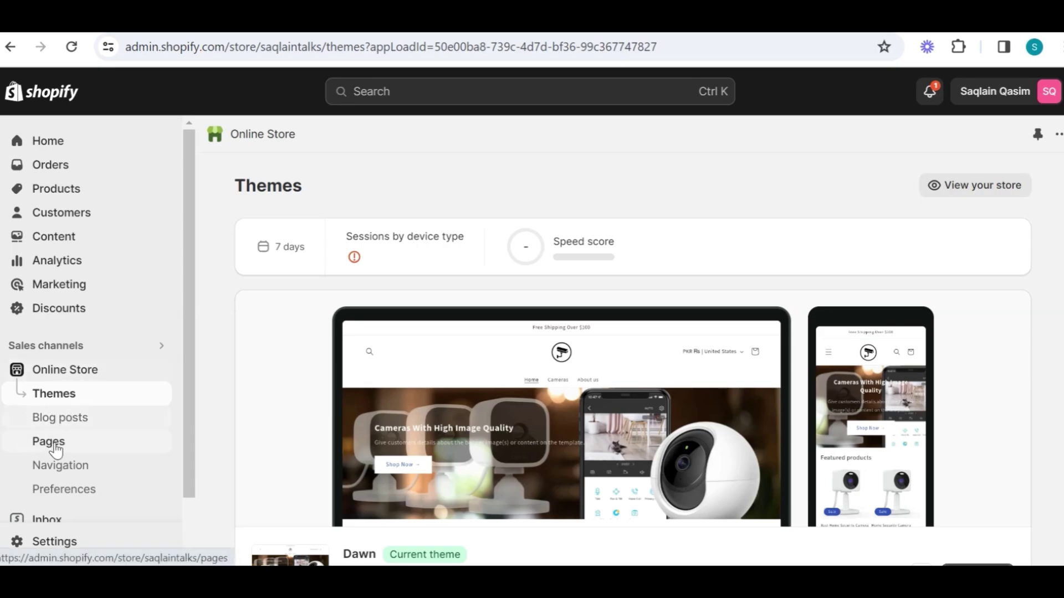
# Step: Start a new navigation menu titled Top Menu and add its first item
pyautogui.click(64, 470)
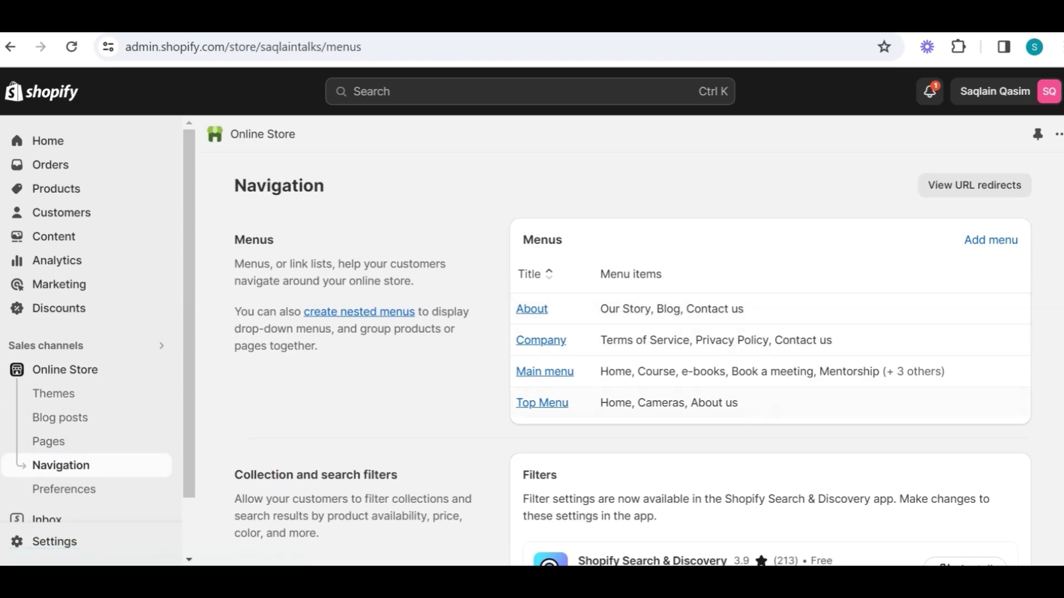
pyautogui.click(990, 241)
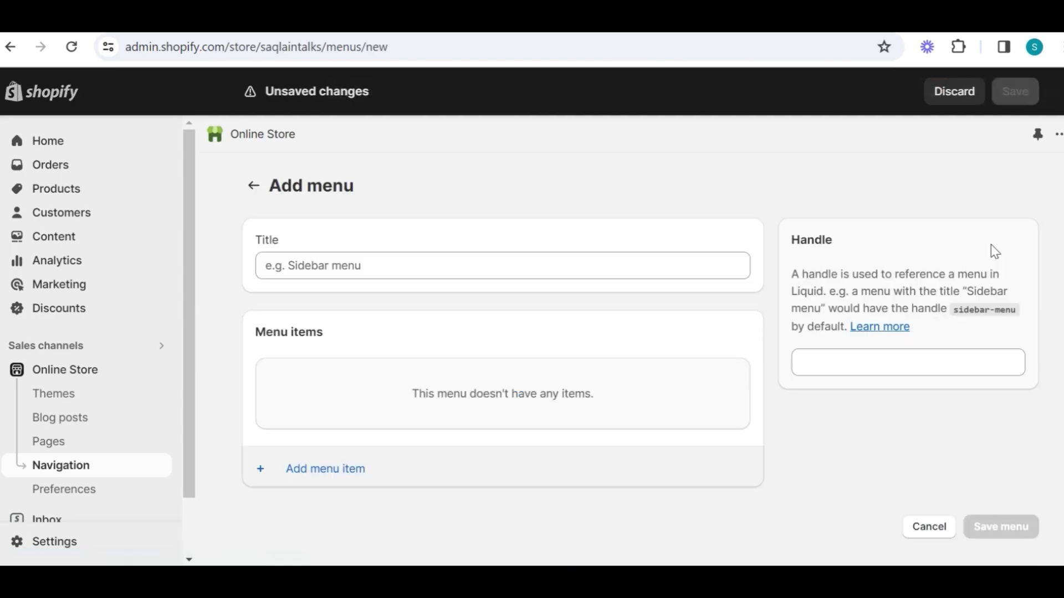
pyautogui.write('Top Menu')
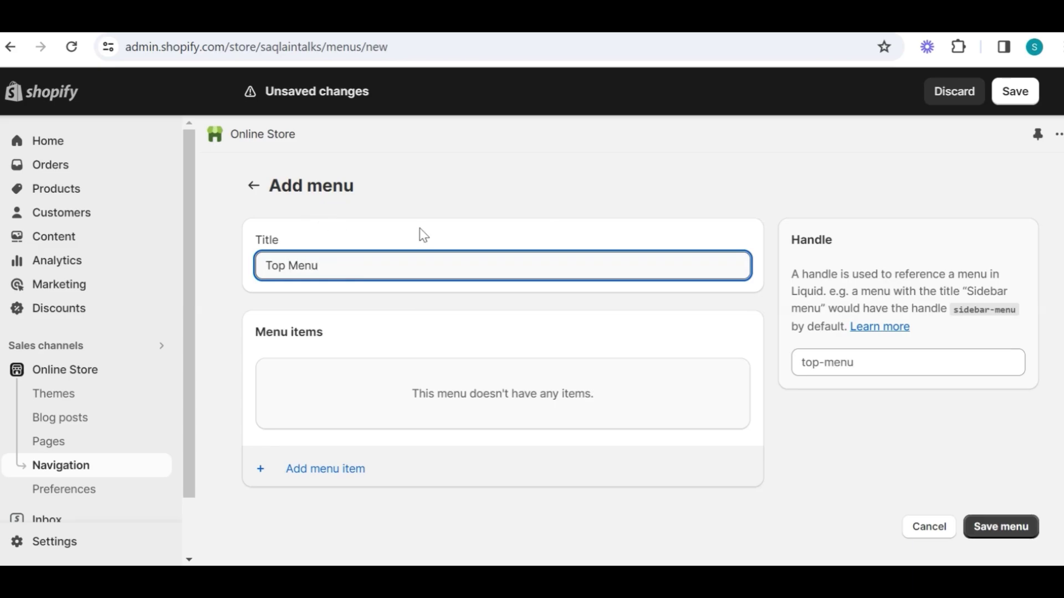
pyautogui.click(350, 471)
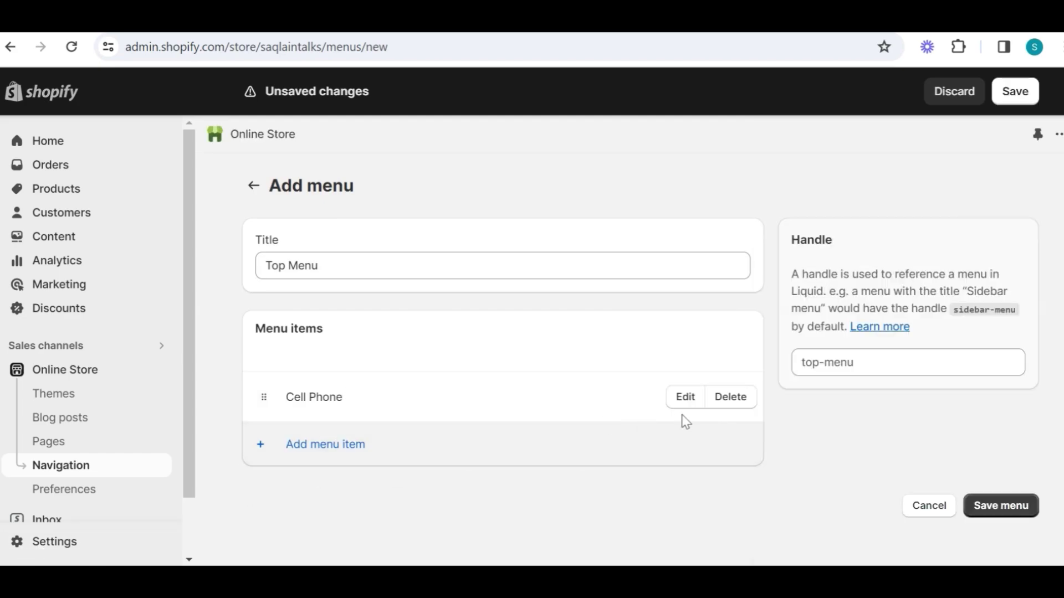
# Step: Add an Apple item linked to the Home page and nest Samsung under Cell Phone
pyautogui.click(345, 444)
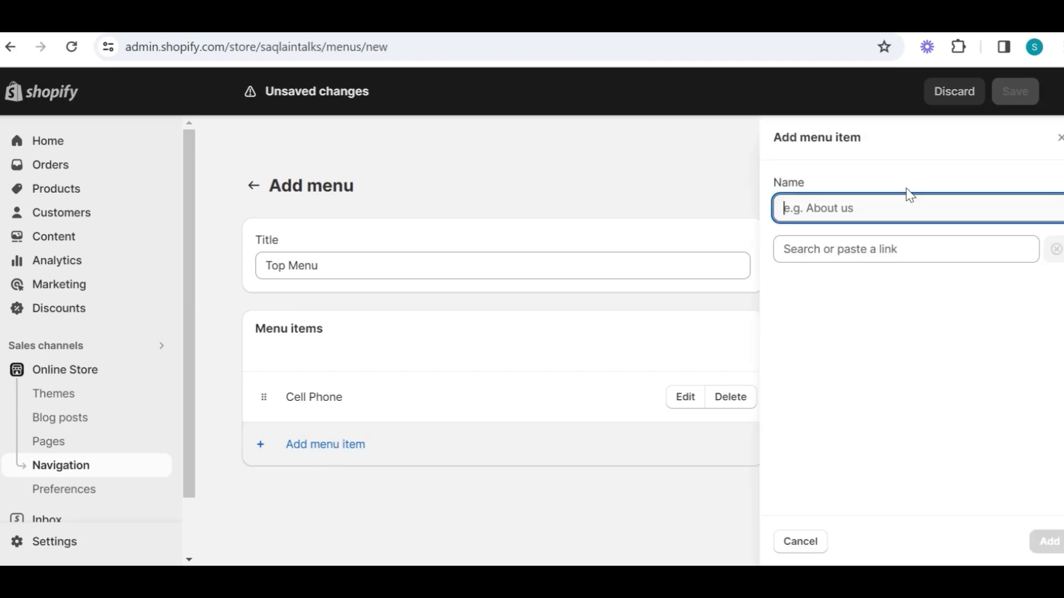
pyautogui.write('App')
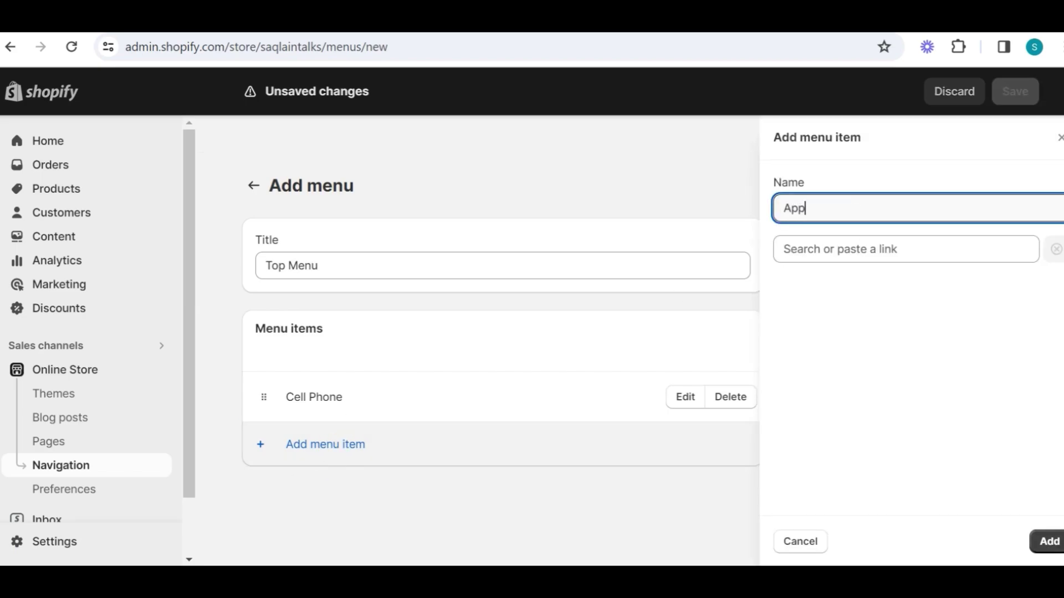
pyautogui.write('le')
pyautogui.click(864, 248)
pyautogui.click(864, 281)
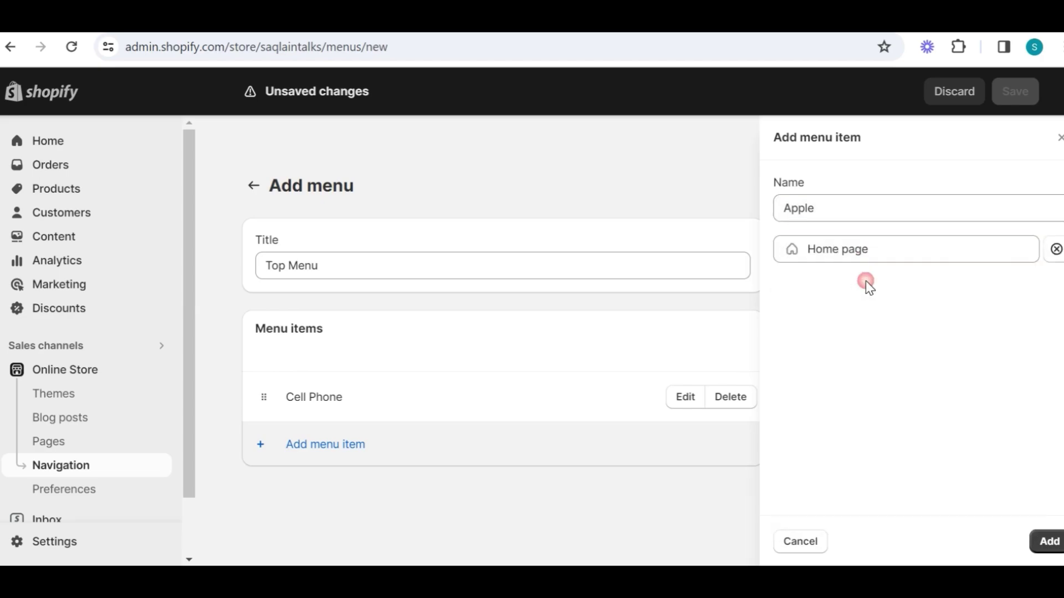
pyautogui.click(1048, 540)
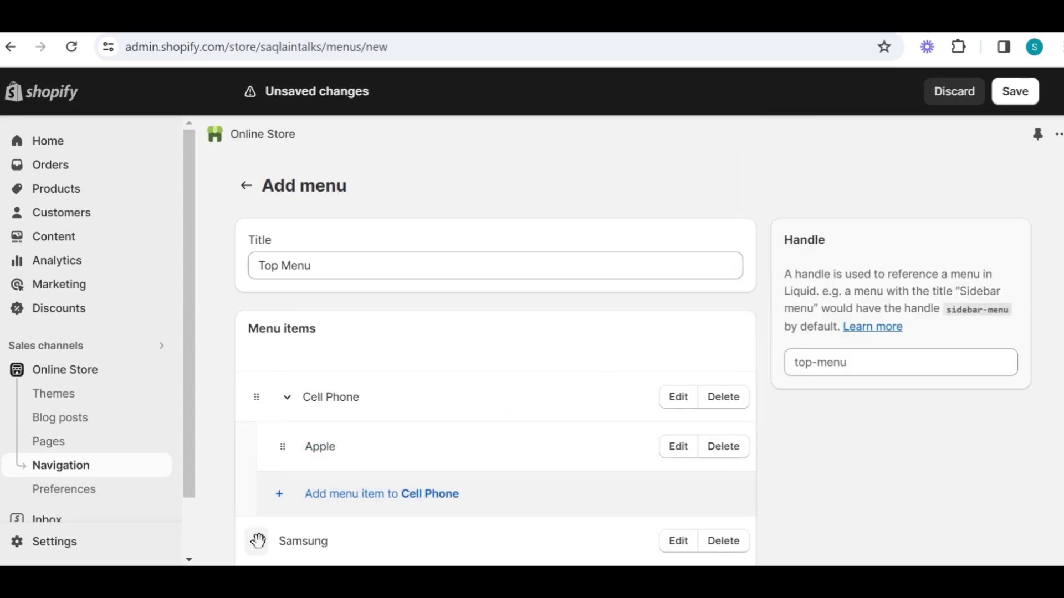
pyautogui.moveTo(261, 539); pyautogui.dragTo(290, 501)
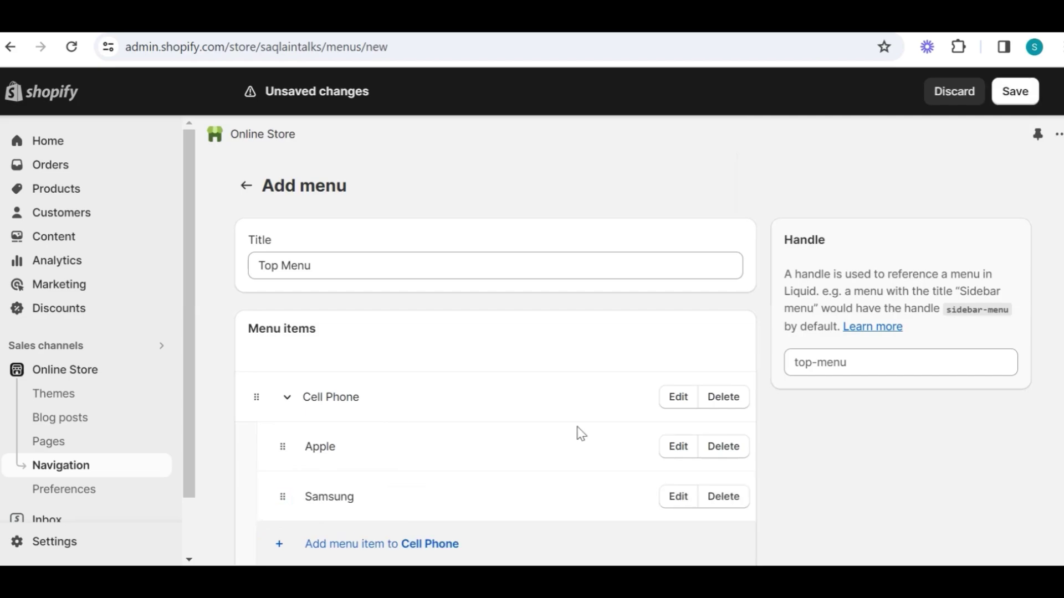
pyautogui.scroll(-2, 579, 433)
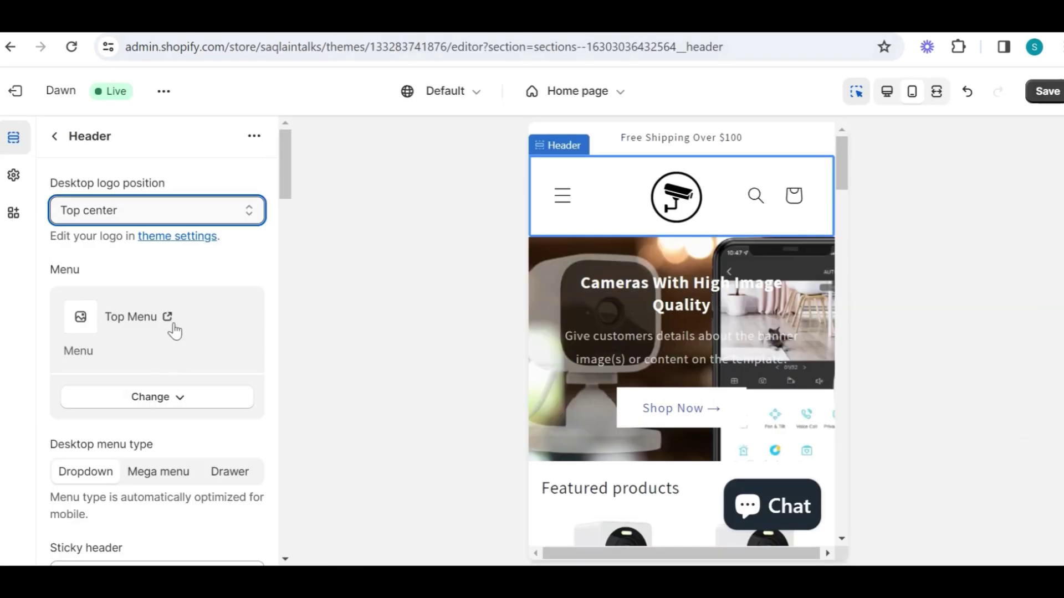
# Step: Leave the Header settings and return to the home page section list
pyautogui.scroll(-3, 183, 321)
pyautogui.scroll(3, 177, 324)
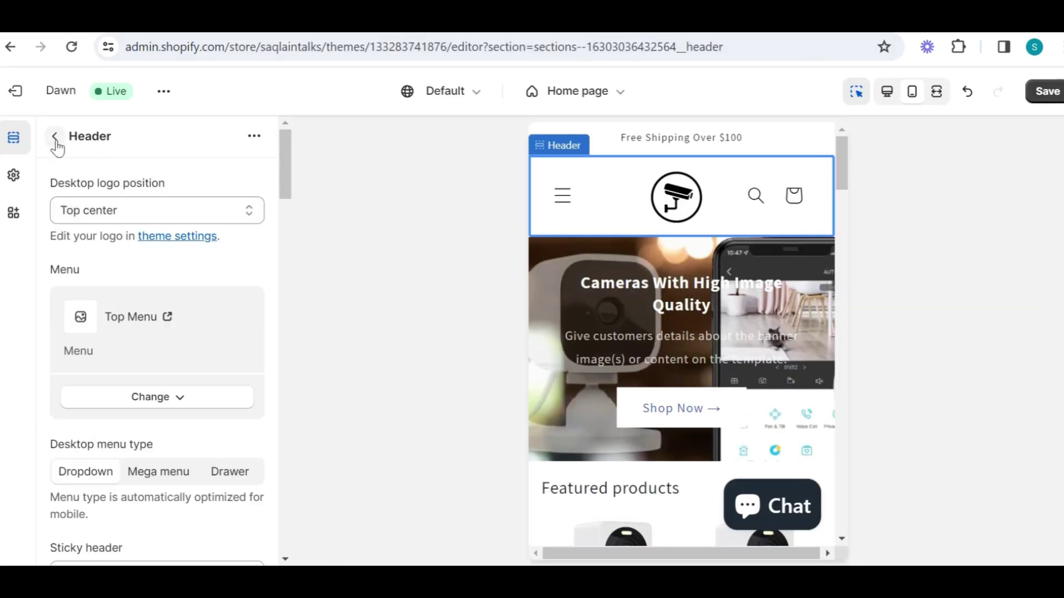
pyautogui.click(54, 136)
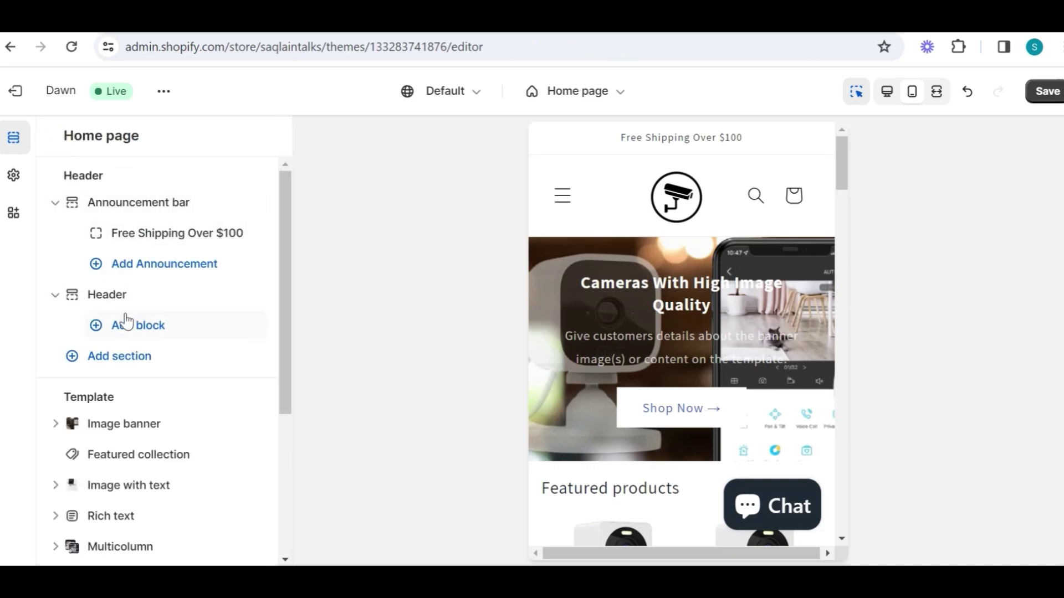
pyautogui.scroll(-3, 213, 352)
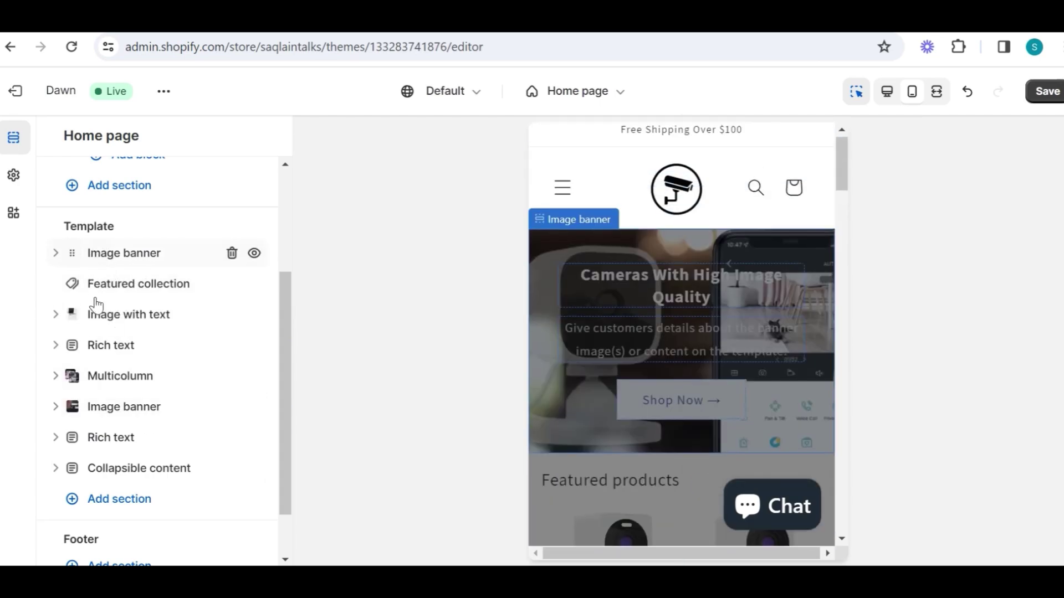
# Step: Browse the Add section picker without adding anything, then try moving Collapsible content higher
pyautogui.click(113, 501)
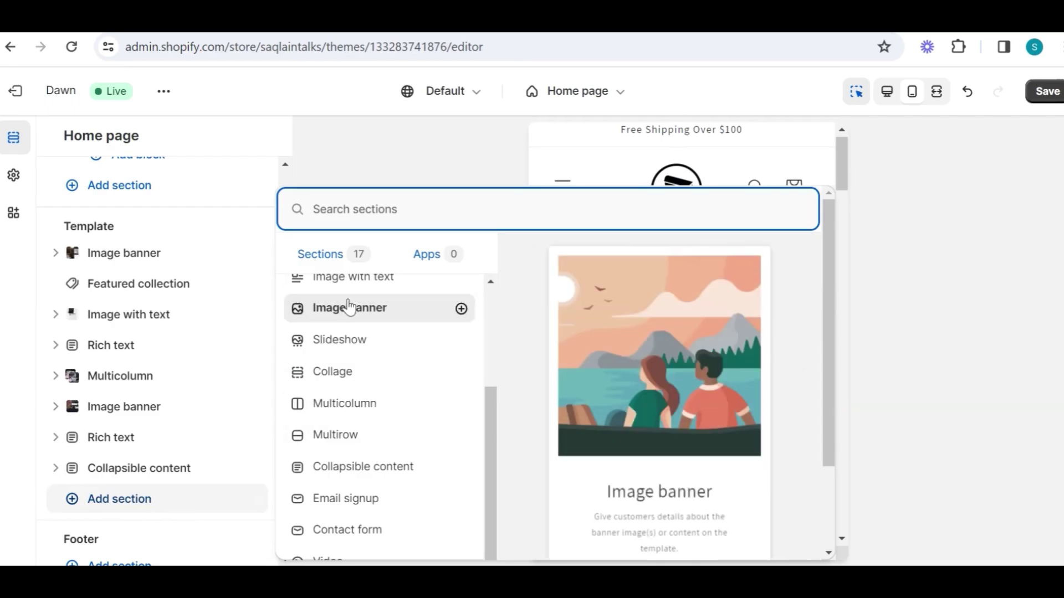
pyautogui.scroll(3, 351, 363)
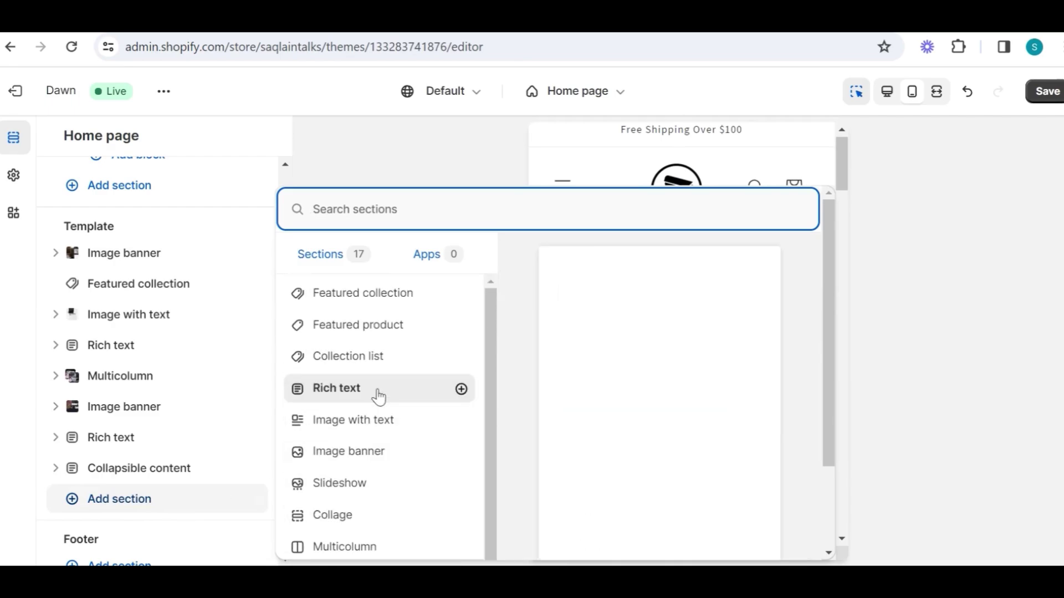
pyautogui.scroll(-3, 382, 388)
pyautogui.scroll(2, 386, 382)
pyautogui.scroll(2, 366, 405)
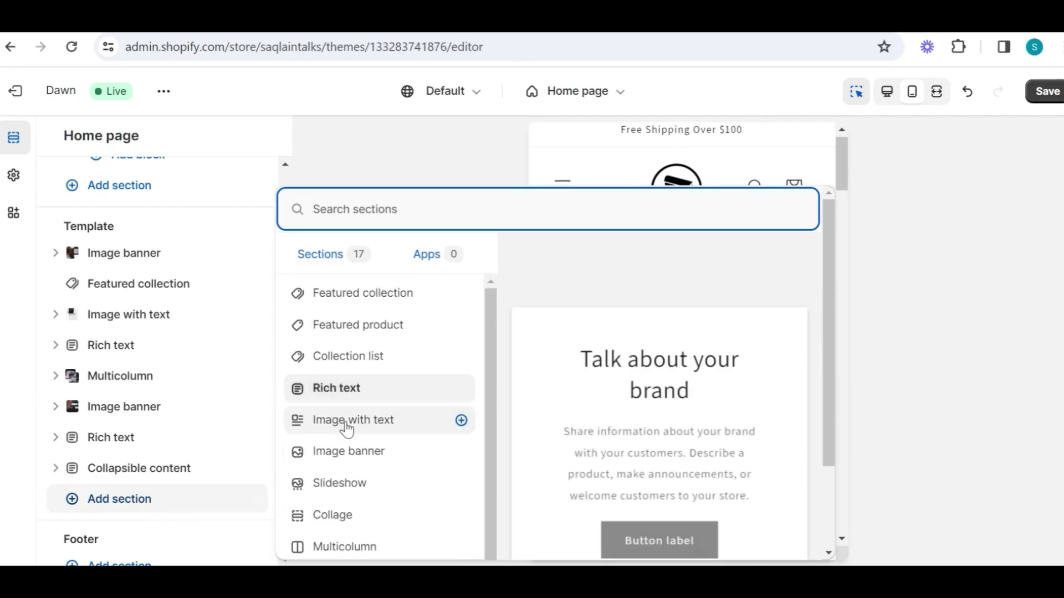
pyautogui.scroll(-1, 369, 415)
pyautogui.scroll(-2, 366, 432)
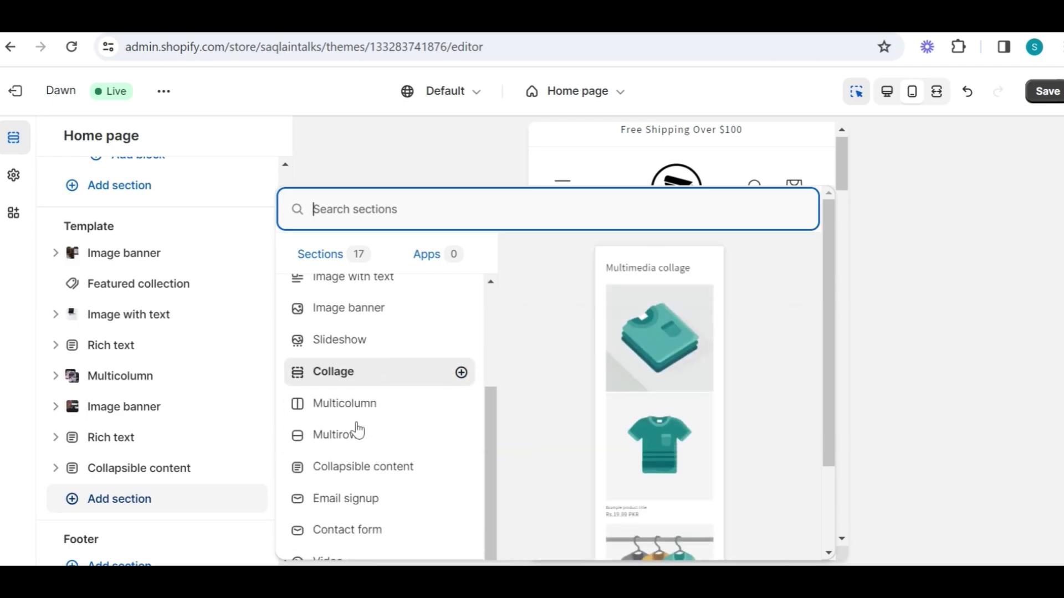
pyautogui.press('Escape')
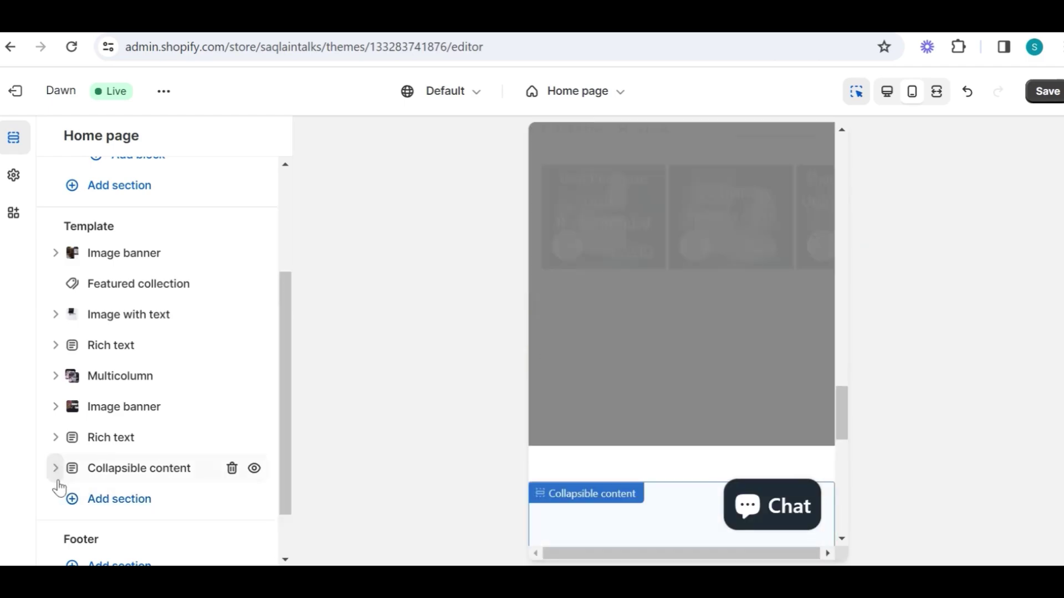
pyautogui.moveTo(74, 480); pyautogui.dragTo(74, 439)
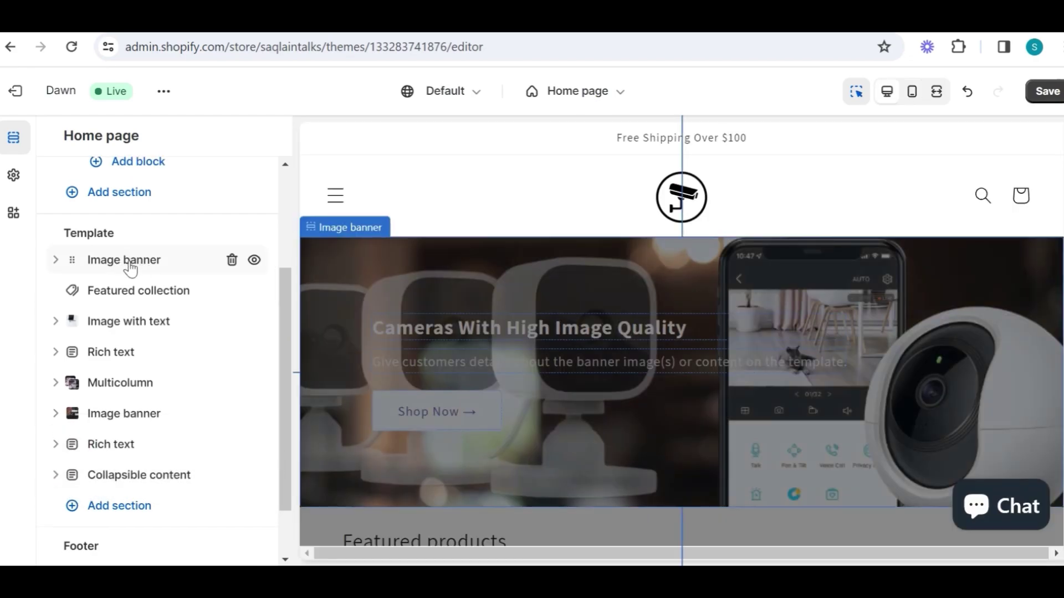
# Step: Glance at the Image banner settings, scroll the preview, then switch to the Canva banner design
pyautogui.click(145, 268)
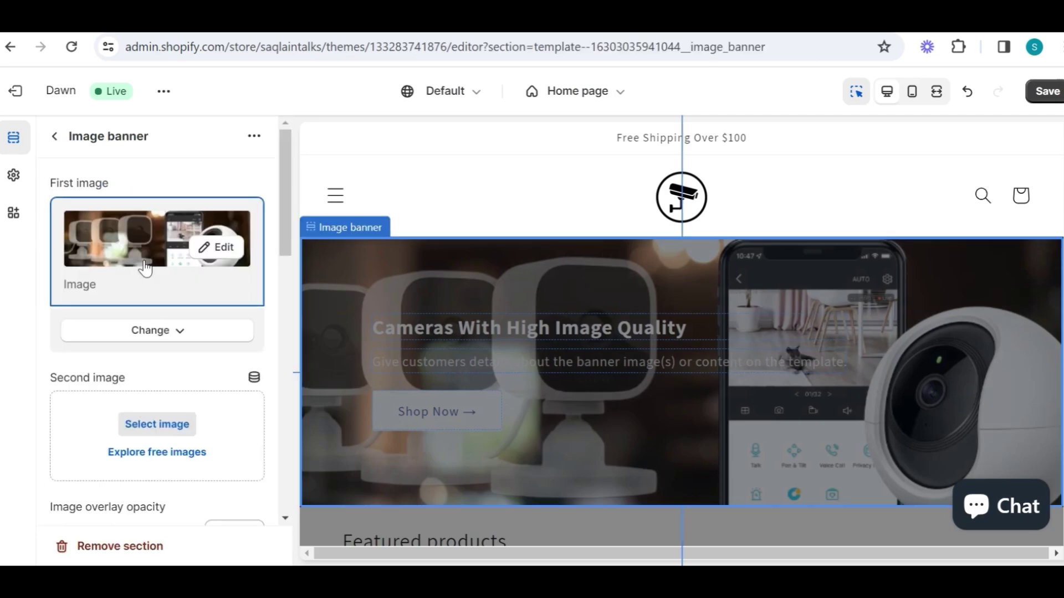
pyautogui.click(51, 136)
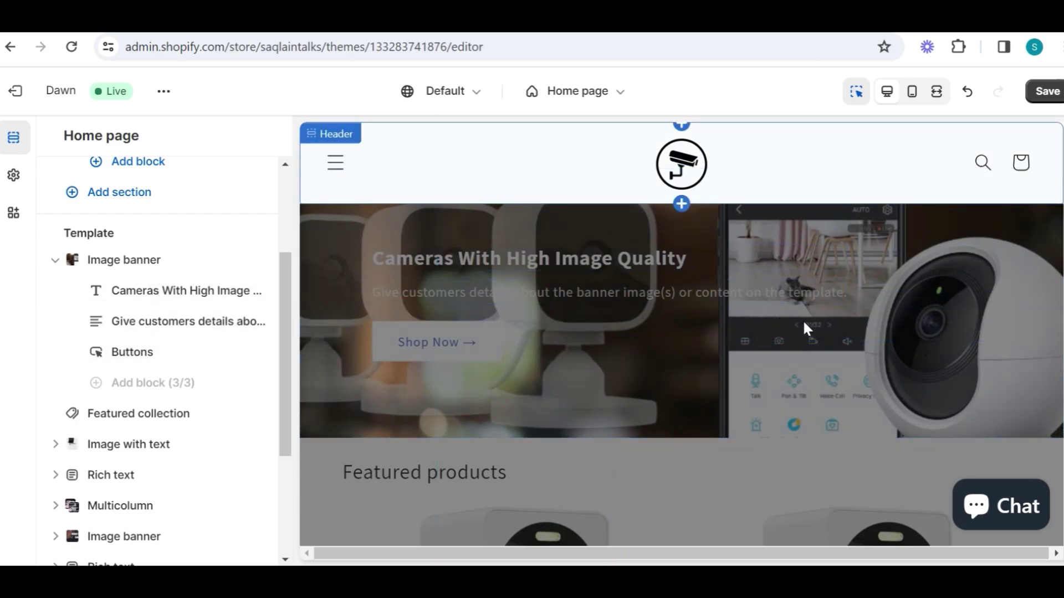
pyautogui.scroll(1, 825, 338)
pyautogui.scroll(-2, 754, 310)
pyautogui.scroll(2, 687, 288)
pyautogui.scroll(-1, 712, 313)
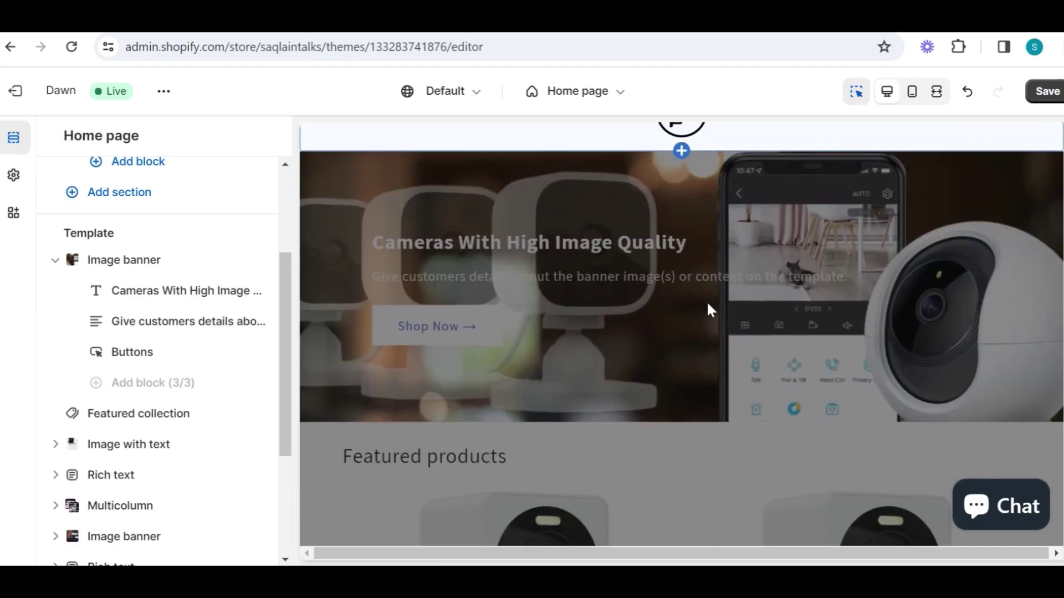
pyautogui.scroll(2, 709, 309)
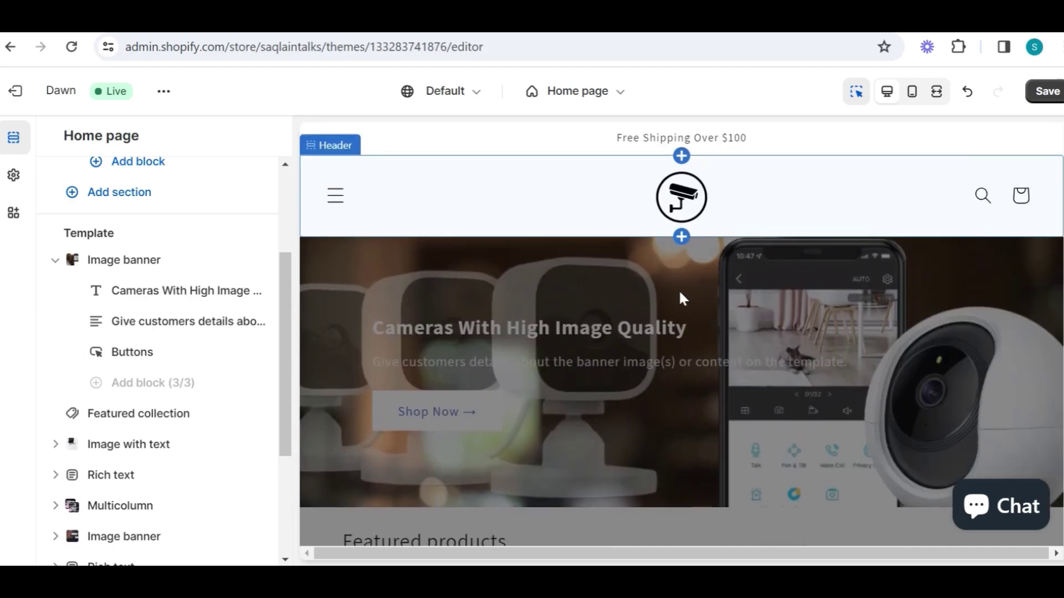
pyautogui.hotkey('ctrl', 'Tab')
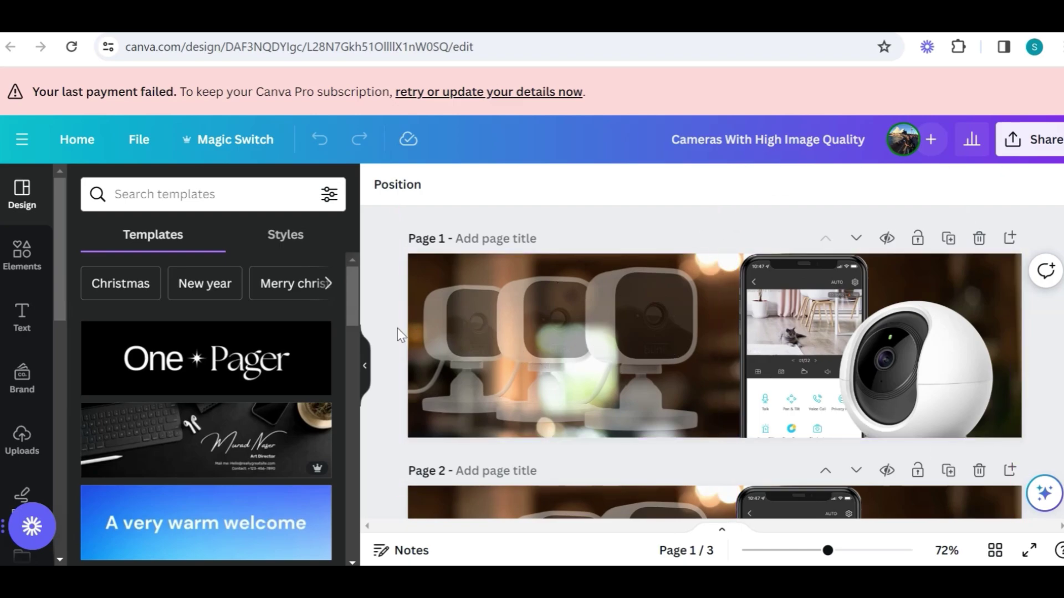
# Step: Create a custom-size Canva design of 1000 × 300 px
pyautogui.scroll(-2, 28, 351)
pyautogui.scroll(2, 28, 351)
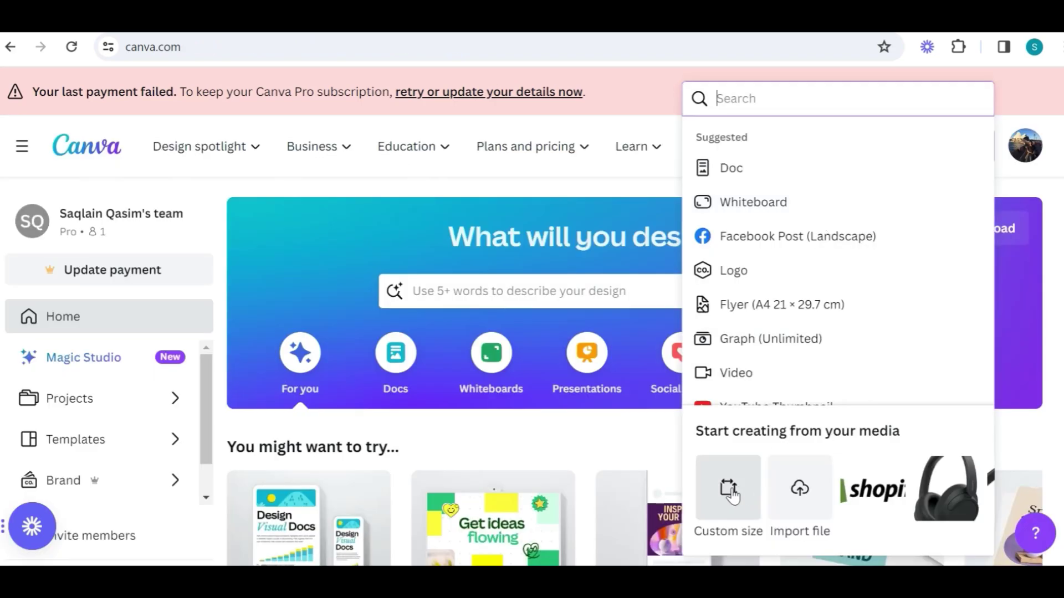
pyautogui.click(729, 490)
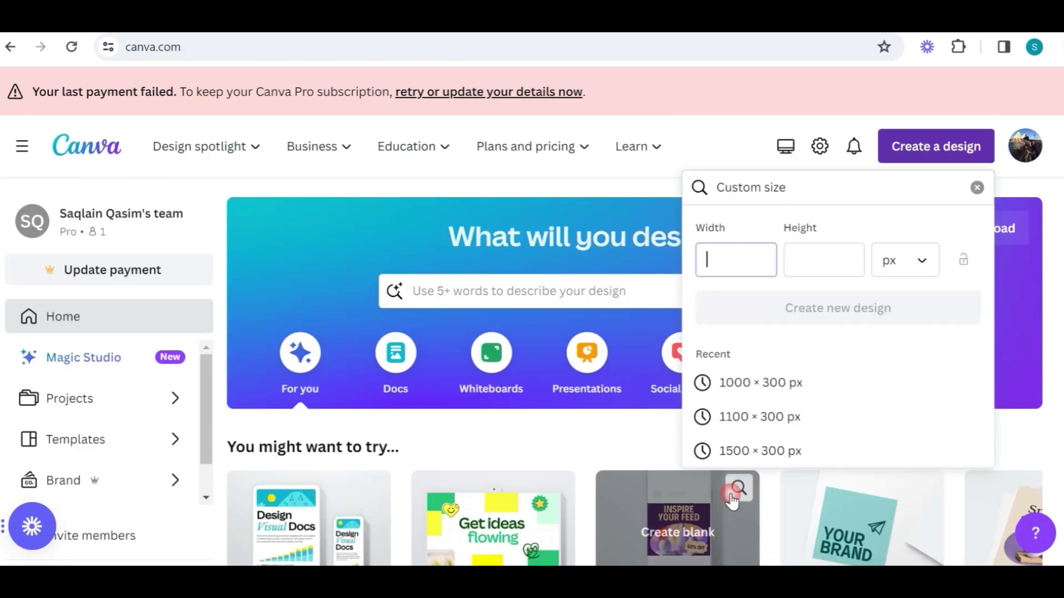
pyautogui.write('1')
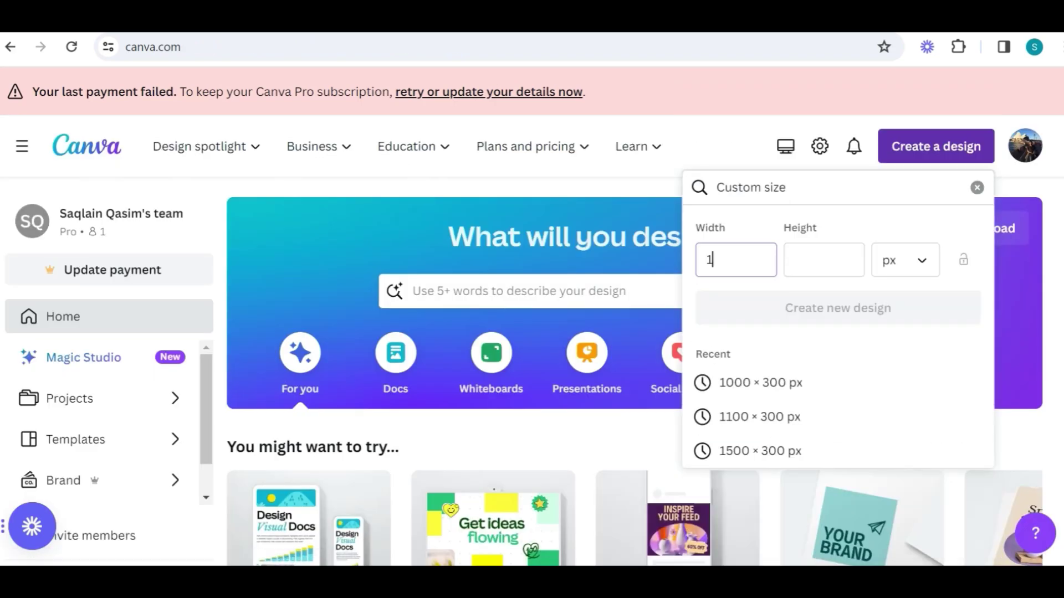
pyautogui.write('0000')
pyautogui.click(815, 266)
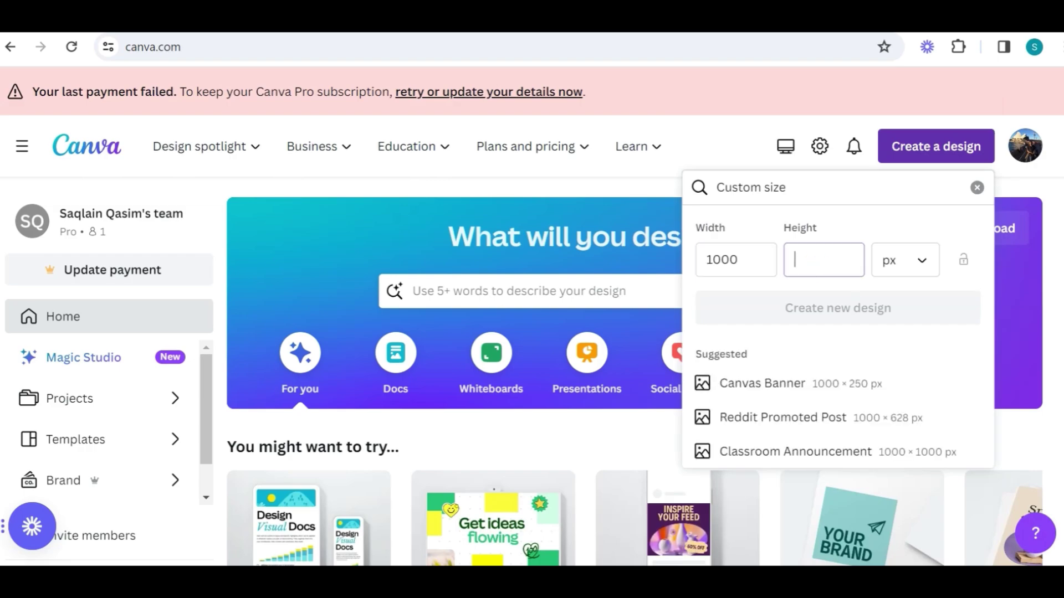
pyautogui.write('300')
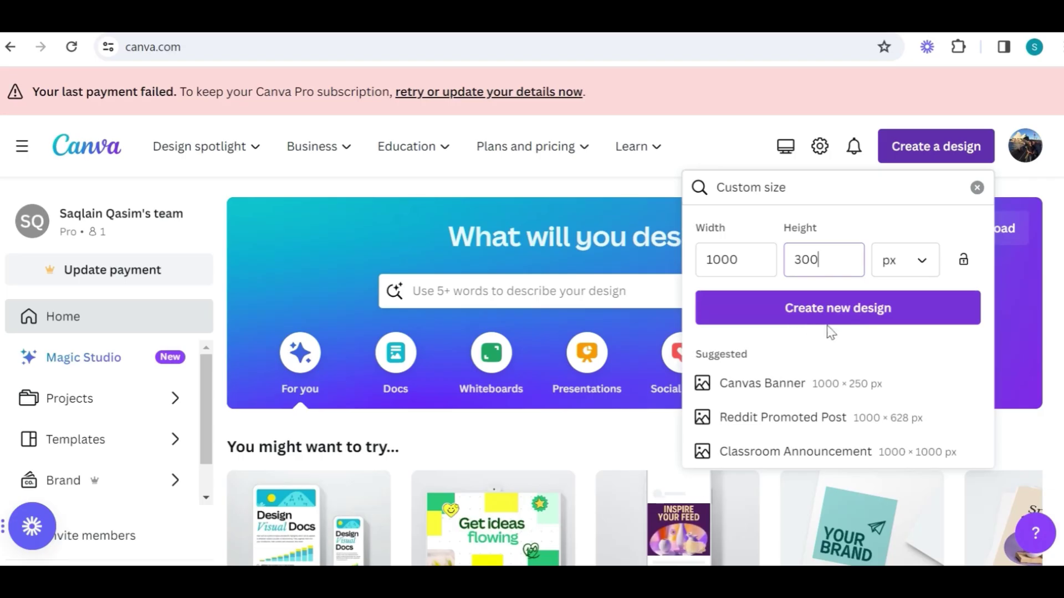
pyautogui.click(830, 324)
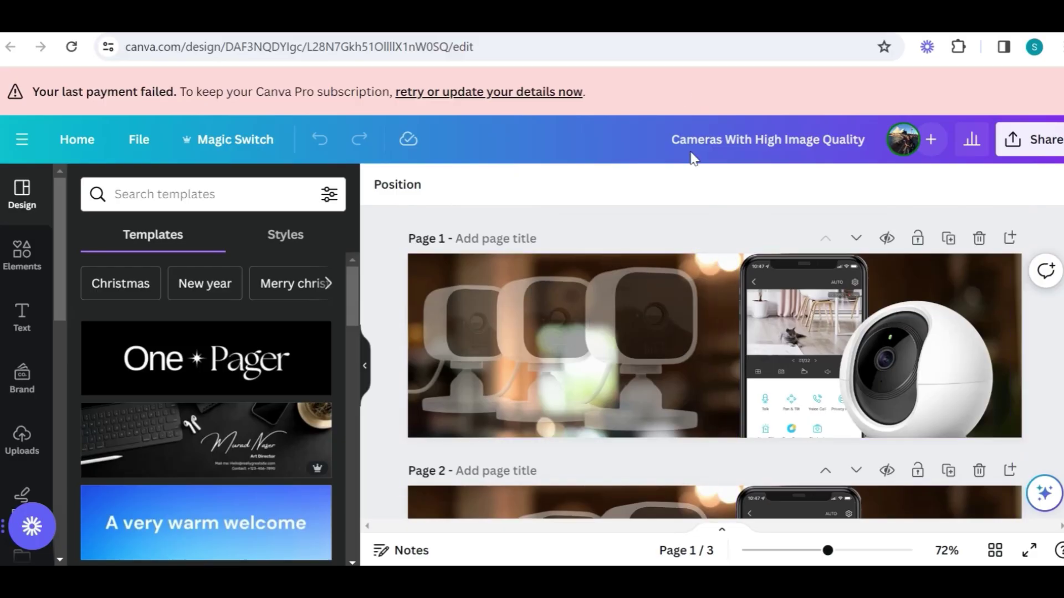
# Step: Add a blank page 2 and give it the bokeh photo as its background
pyautogui.click(1007, 241)
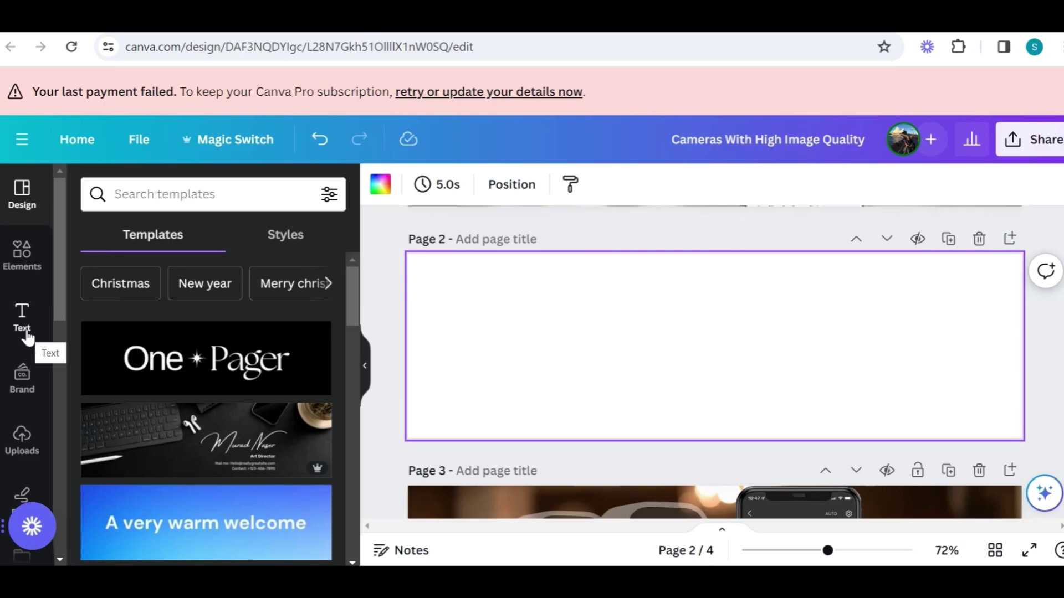
pyautogui.click(384, 190)
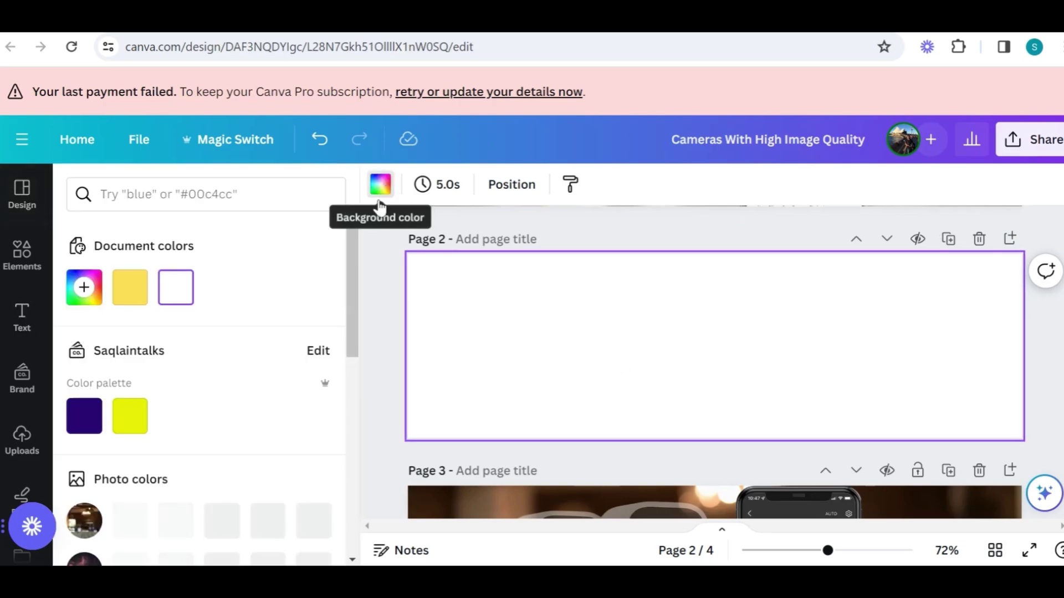
pyautogui.scroll(-3, 164, 382)
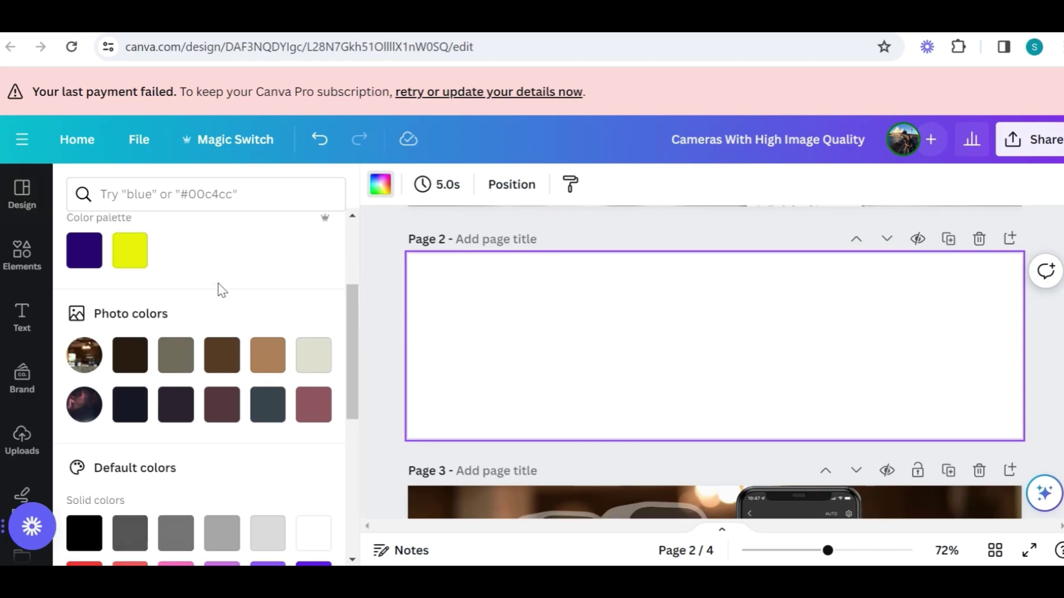
pyautogui.scroll(3, 218, 290)
pyautogui.click(377, 191)
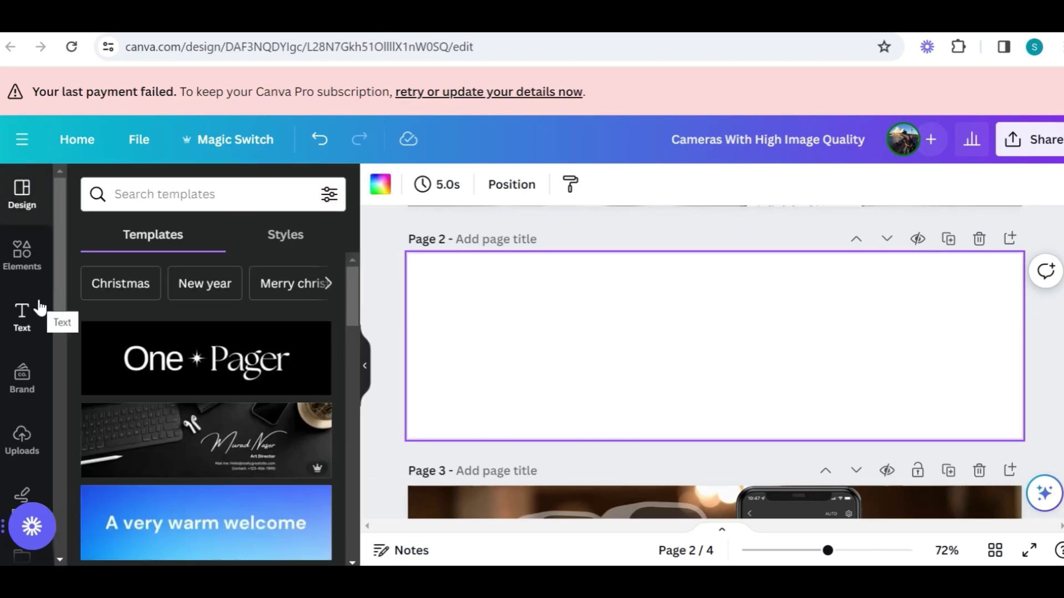
pyautogui.scroll(-6, 34, 343)
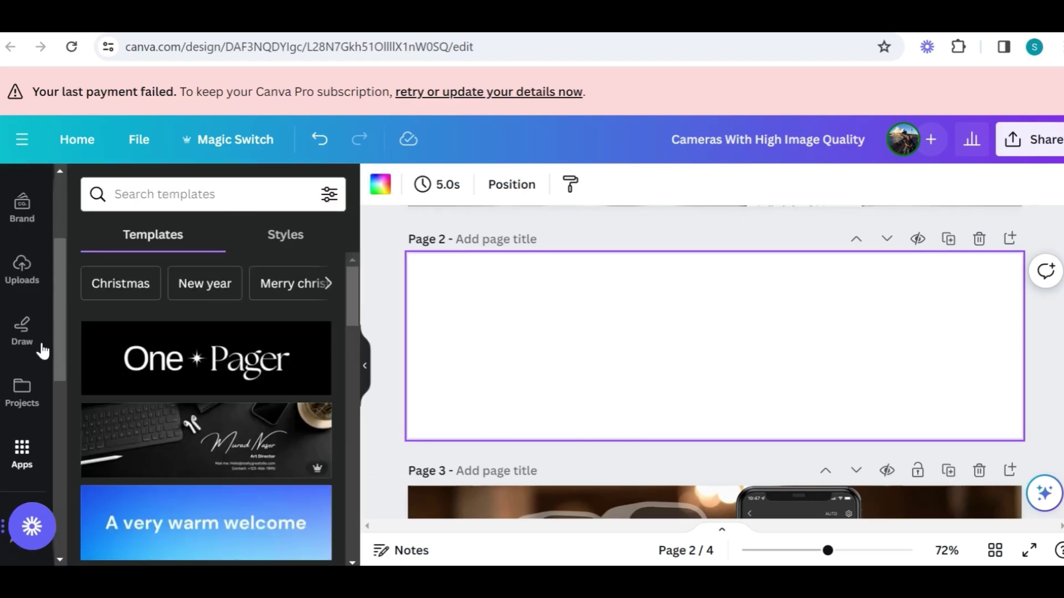
pyautogui.scroll(-2, 33, 388)
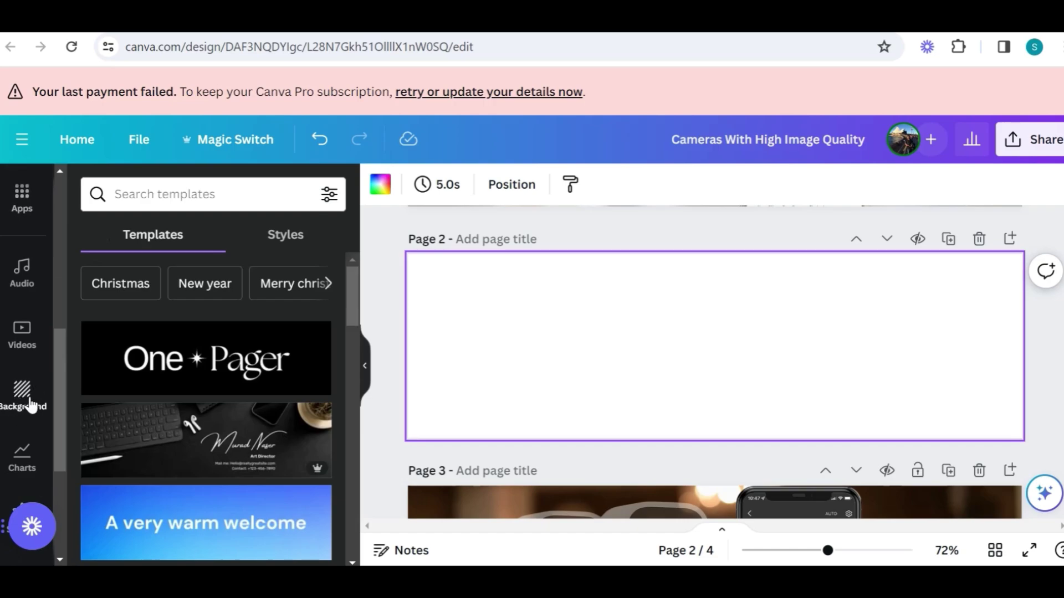
pyautogui.click(23, 394)
pyautogui.click(123, 332)
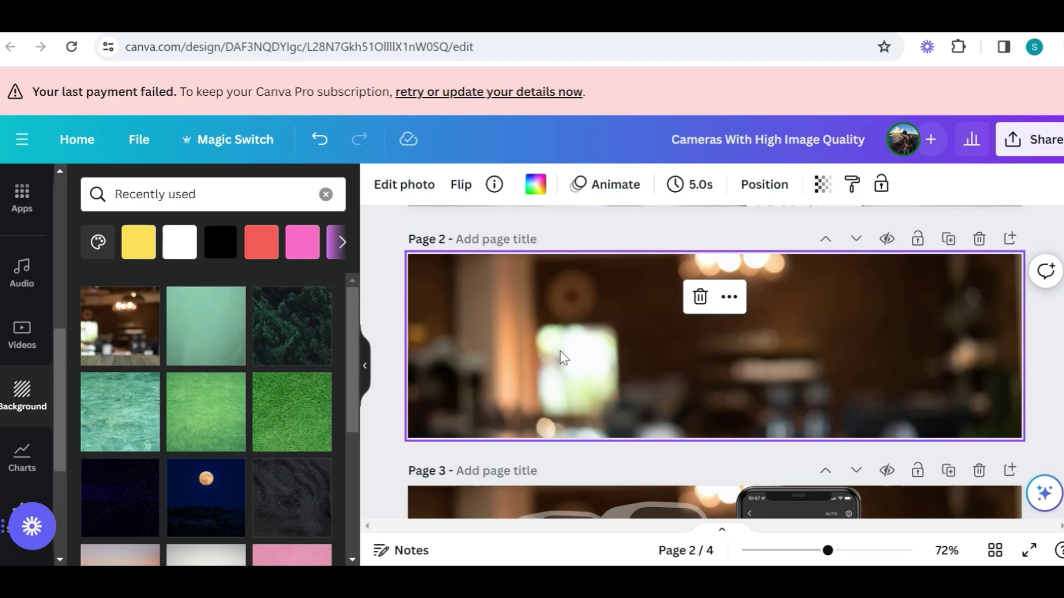
# Step: Place an uploaded camera photo enlarged on page 2's right half and remove its background
pyautogui.scroll(3, 649, 337)
pyautogui.scroll(-3, 651, 334)
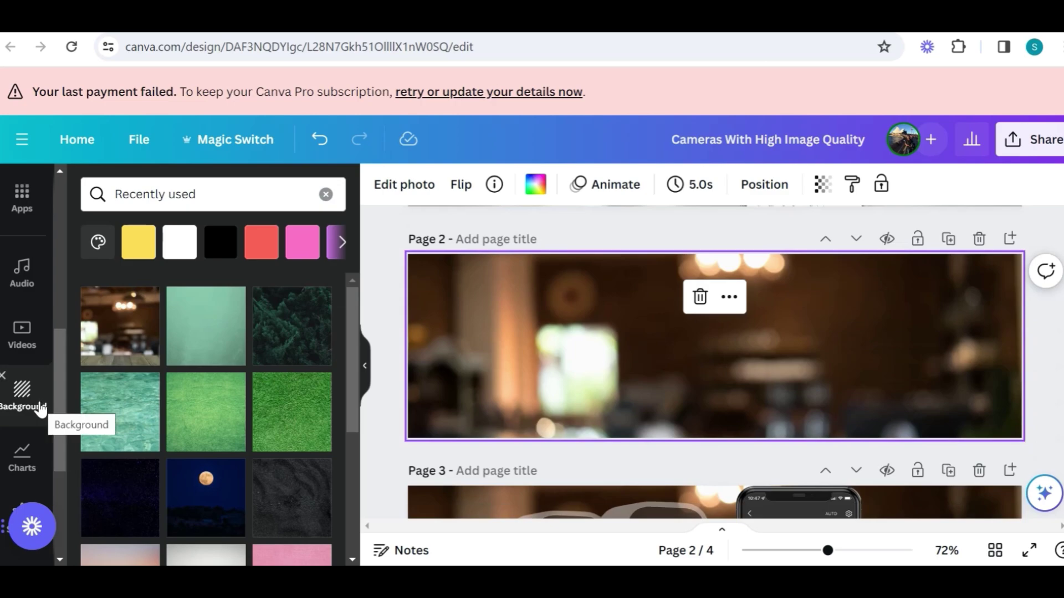
pyautogui.scroll(5, 34, 413)
pyautogui.scroll(-2, 30, 412)
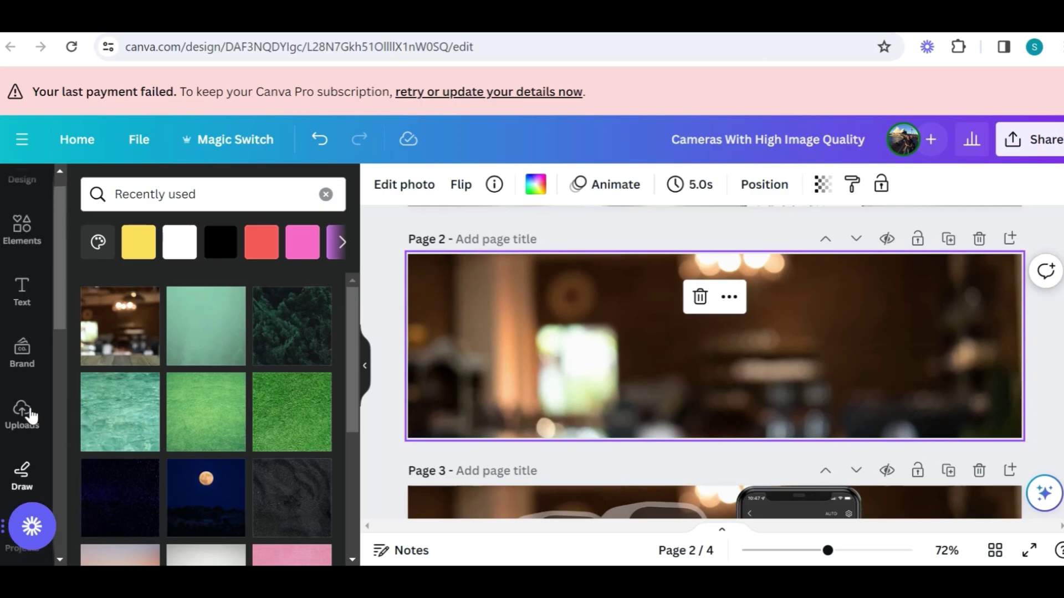
pyautogui.scroll(3, 29, 363)
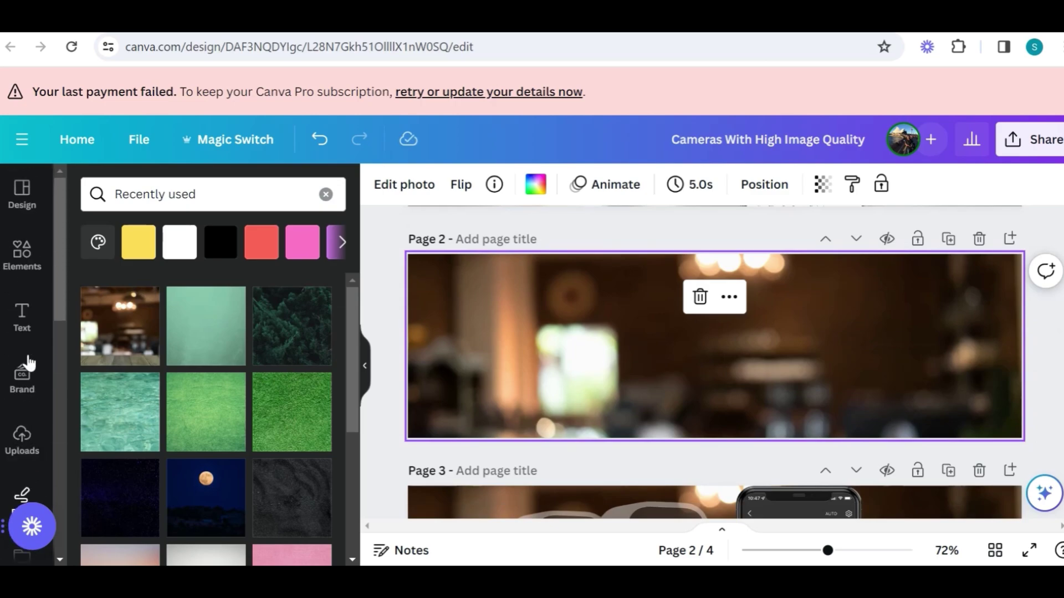
pyautogui.scroll(-2, 27, 360)
pyautogui.click(22, 355)
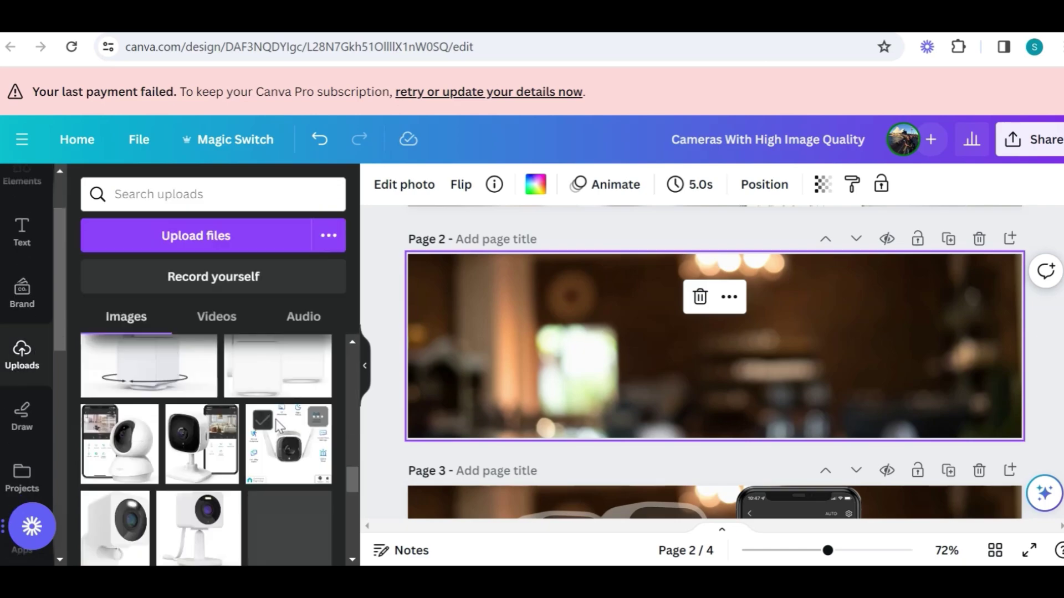
pyautogui.click(120, 443)
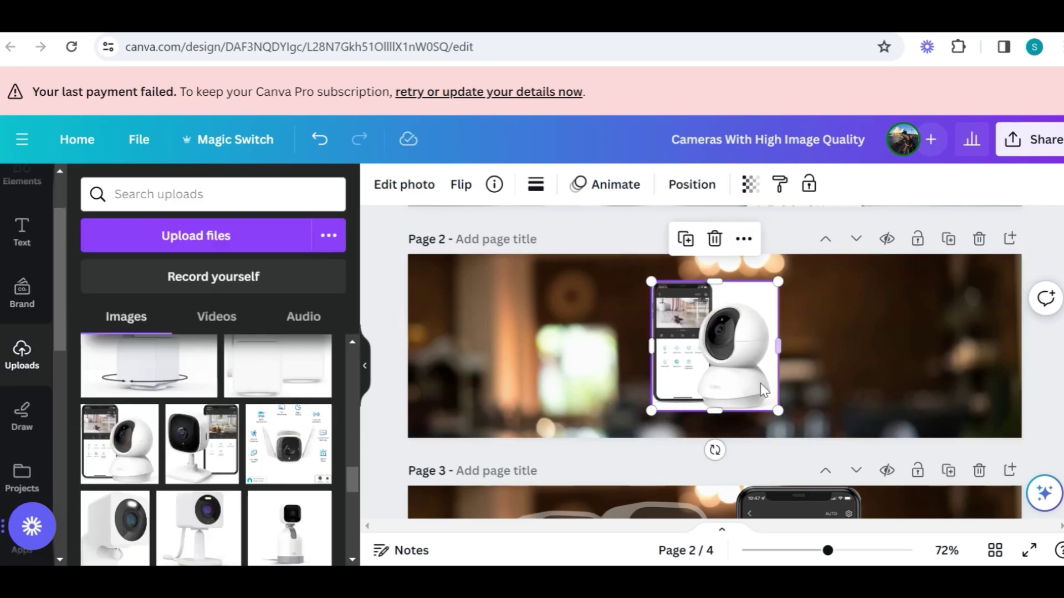
pyautogui.moveTo(778, 412); pyautogui.dragTo(972, 552)
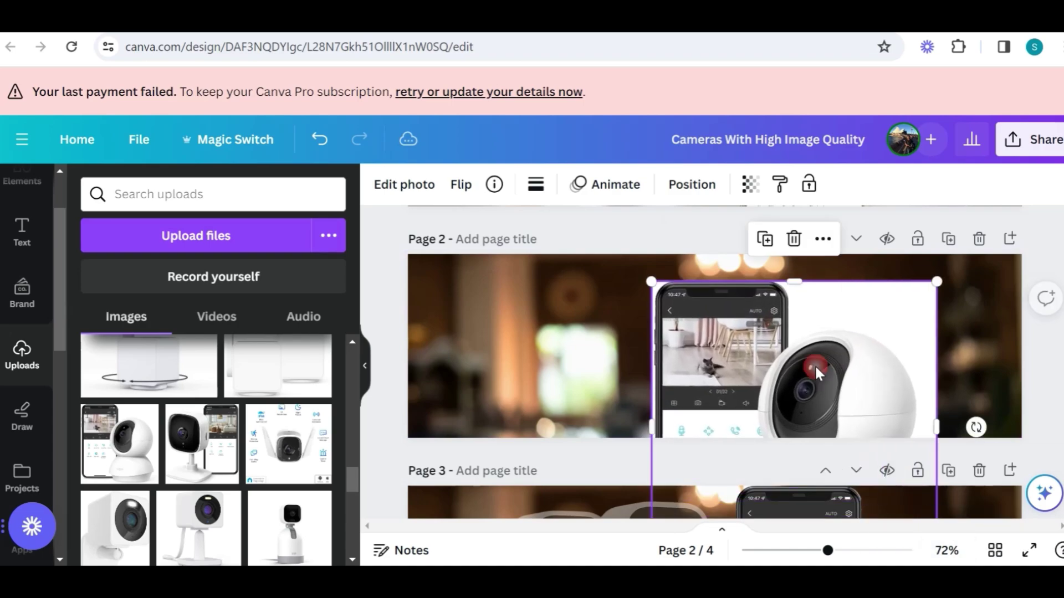
pyautogui.moveTo(818, 357); pyautogui.dragTo(895, 344)
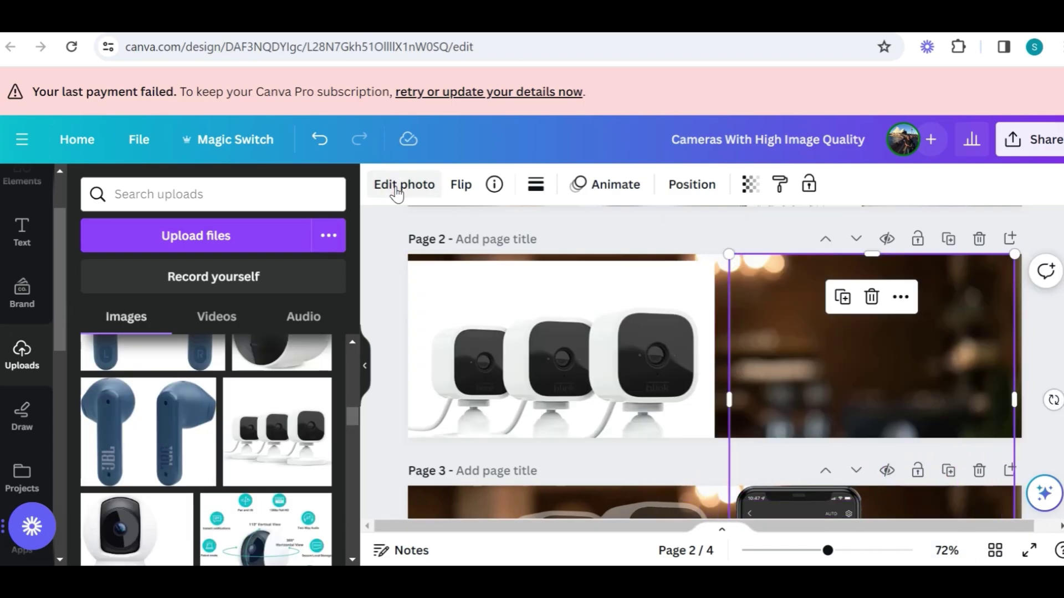
pyautogui.click(397, 188)
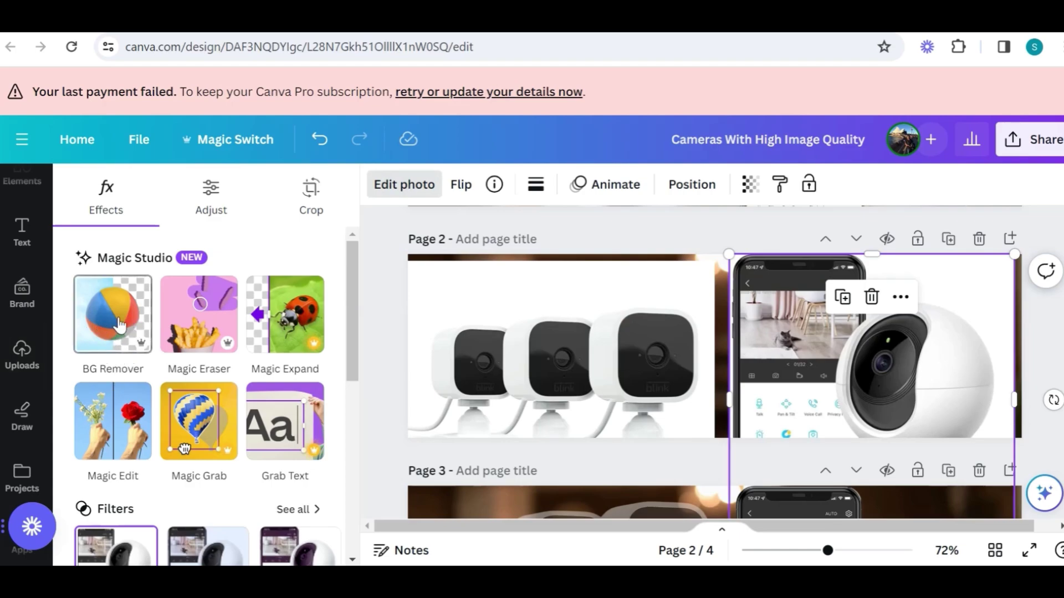
pyautogui.click(119, 324)
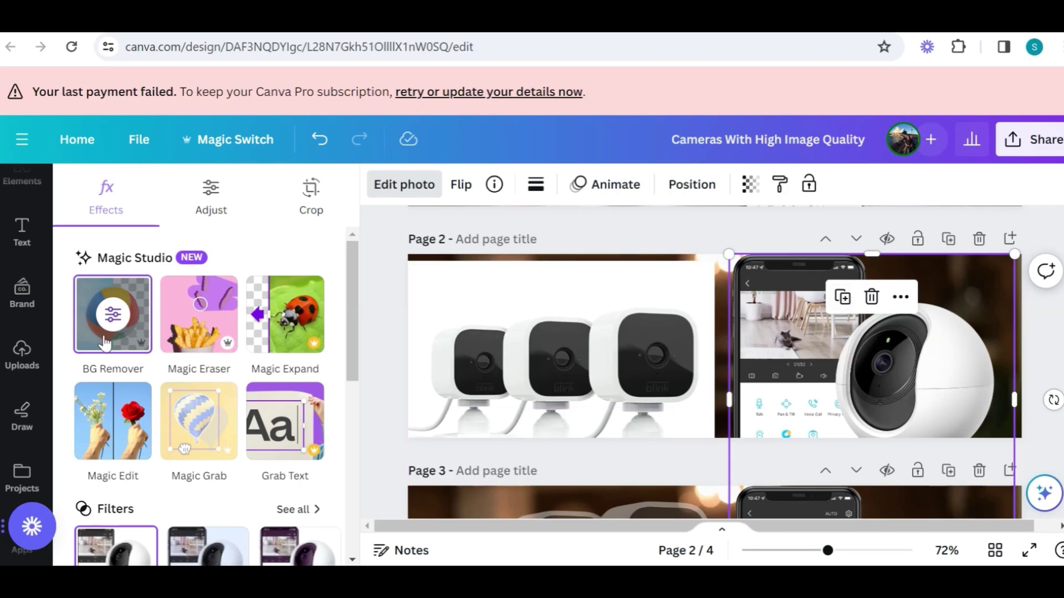
# Step: Remove the left three-camera image's background and set its transparency to 40
pyautogui.click(516, 358)
pyautogui.click(394, 185)
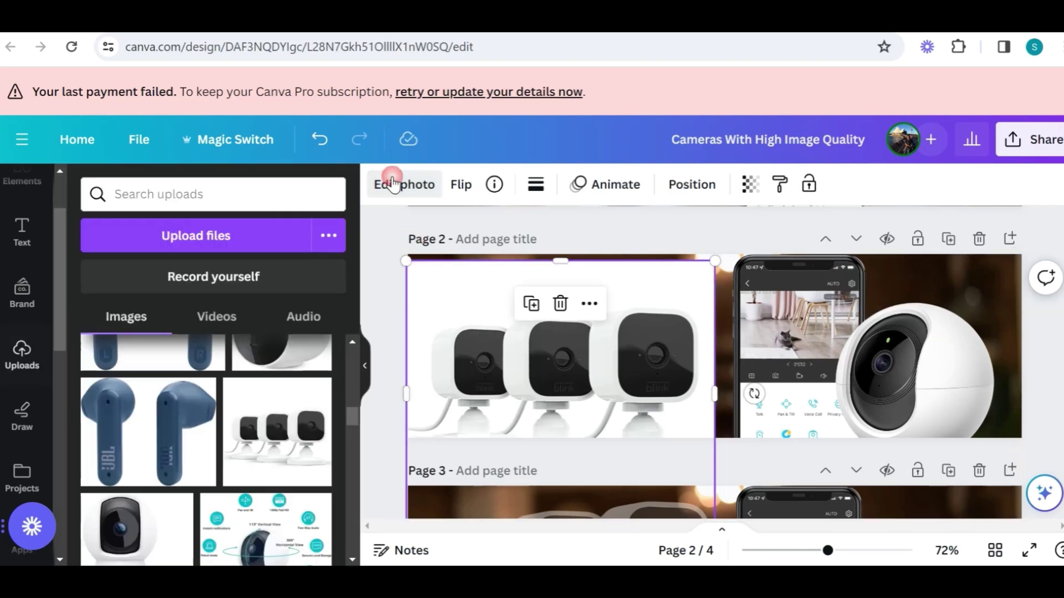
pyautogui.click(415, 184)
pyautogui.click(114, 314)
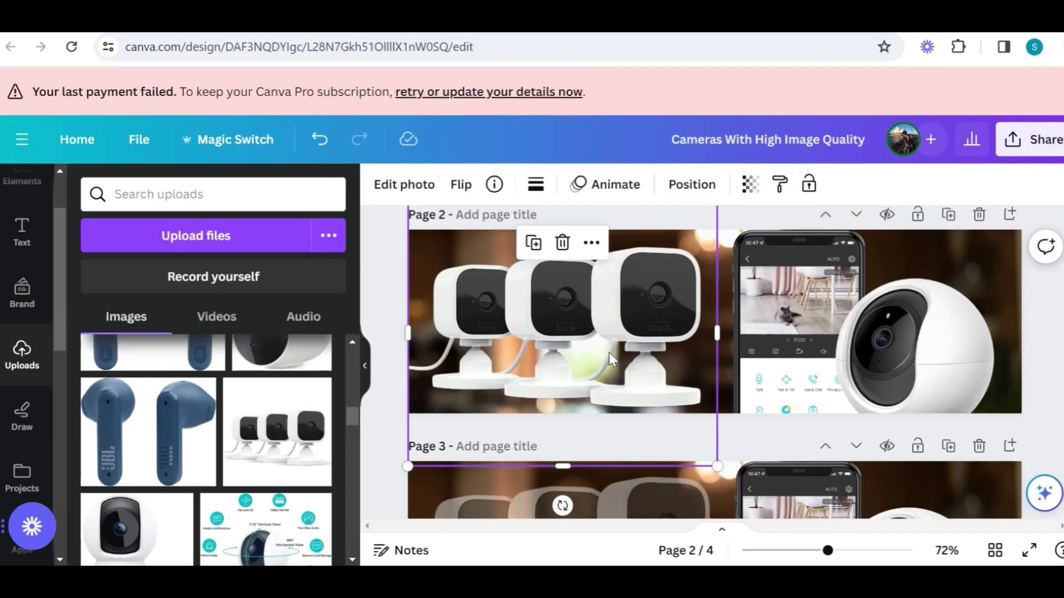
pyautogui.click(750, 185)
pyautogui.moveTo(750, 256); pyautogui.dragTo(653, 263)
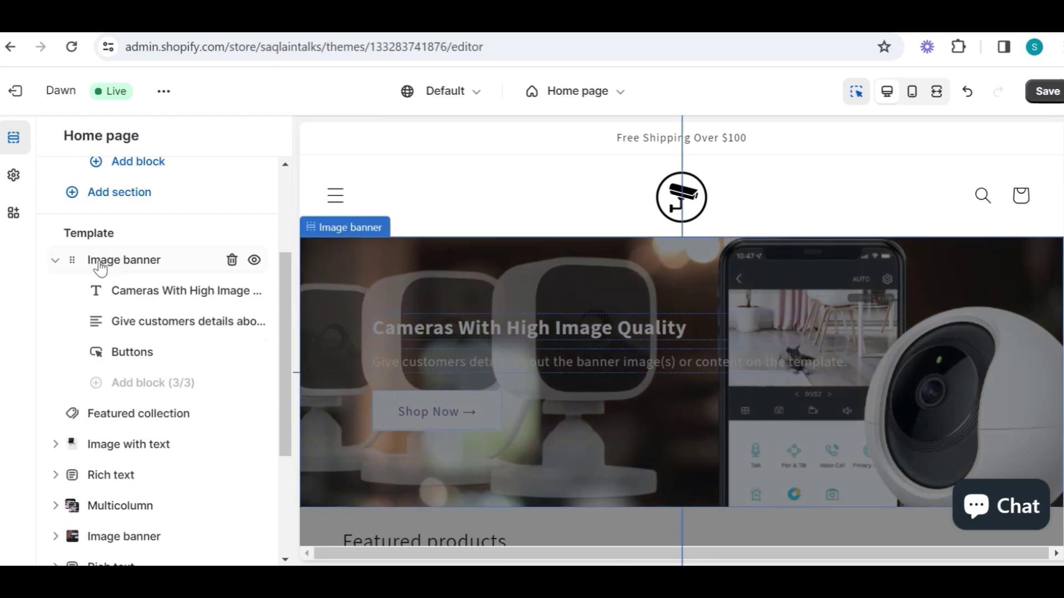
# Step: Adjust the Image banner's overlay opacity and keep its height at Adapt to first image
pyautogui.click(100, 266)
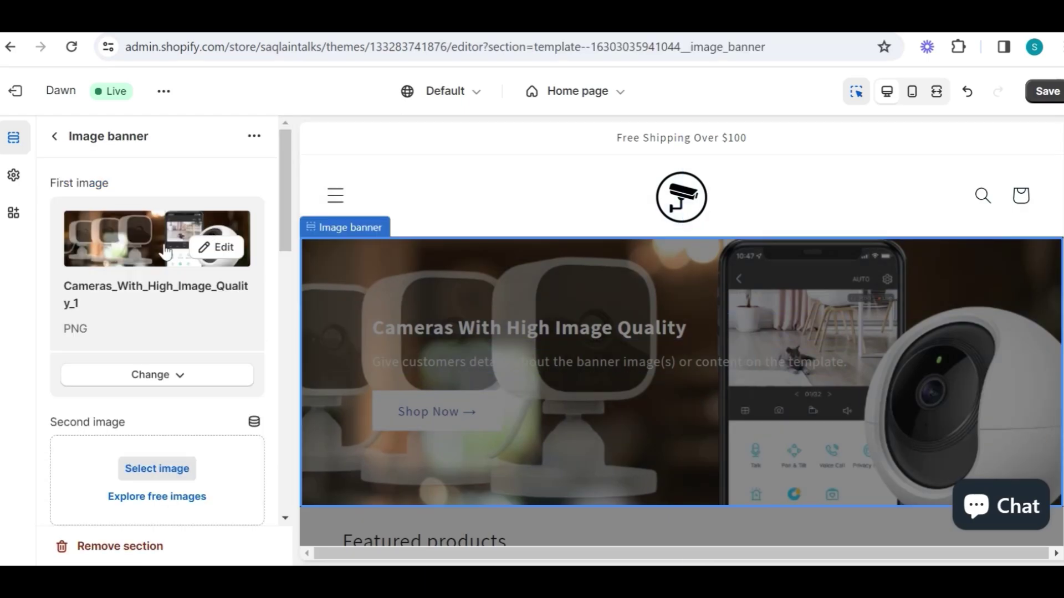
pyautogui.click(54, 136)
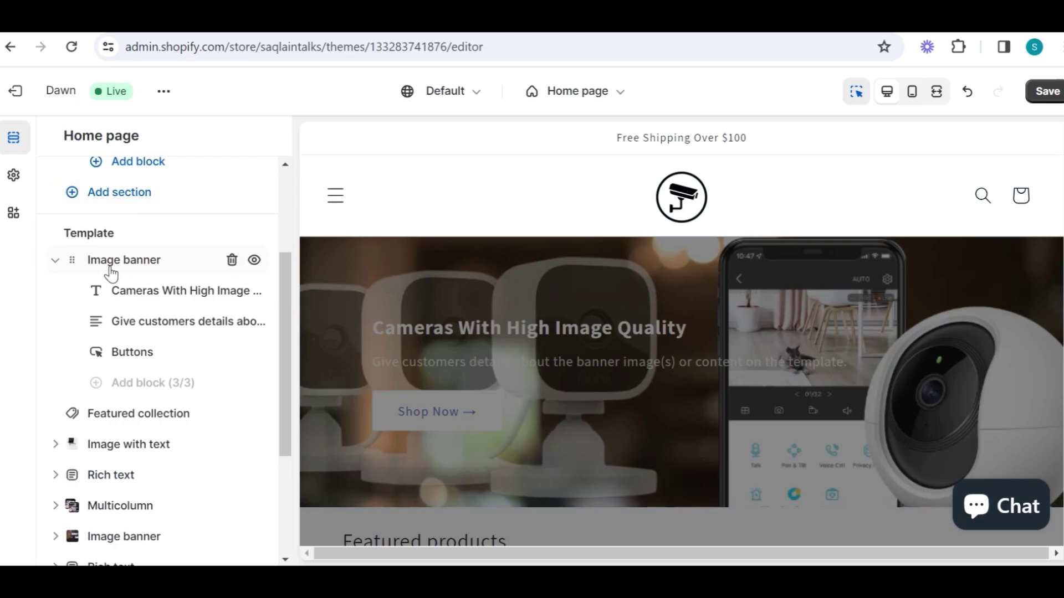
pyautogui.click(116, 264)
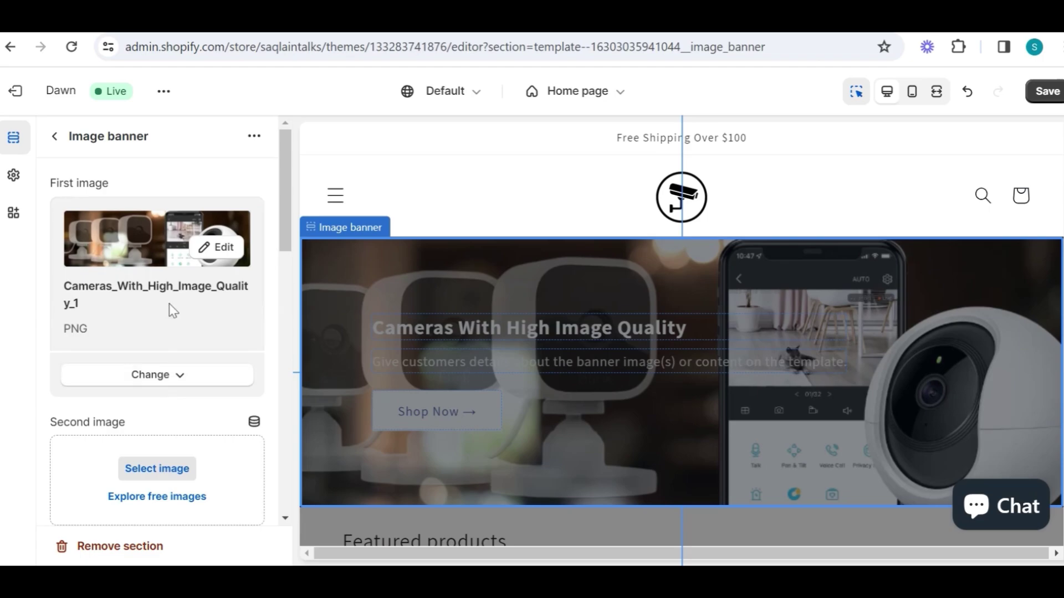
pyautogui.scroll(-3, 232, 395)
pyautogui.scroll(-2, 247, 361)
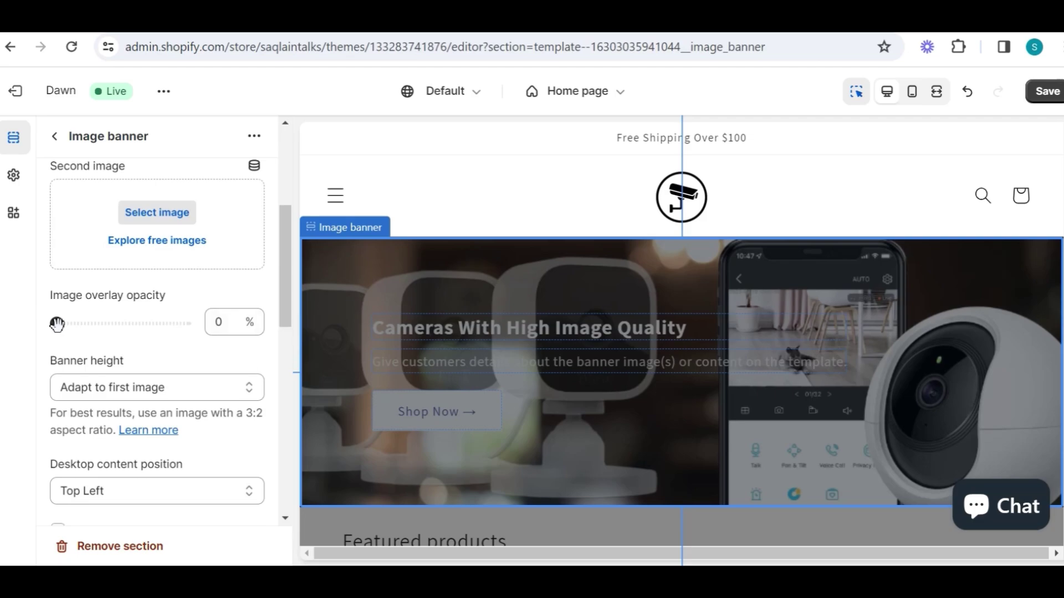
pyautogui.moveTo(55, 323)
pyautogui.mouseDown()
pyautogui.moveTo(135, 324)
pyautogui.moveTo(67, 324)
pyautogui.moveTo(60, 343)
pyautogui.mouseUp()
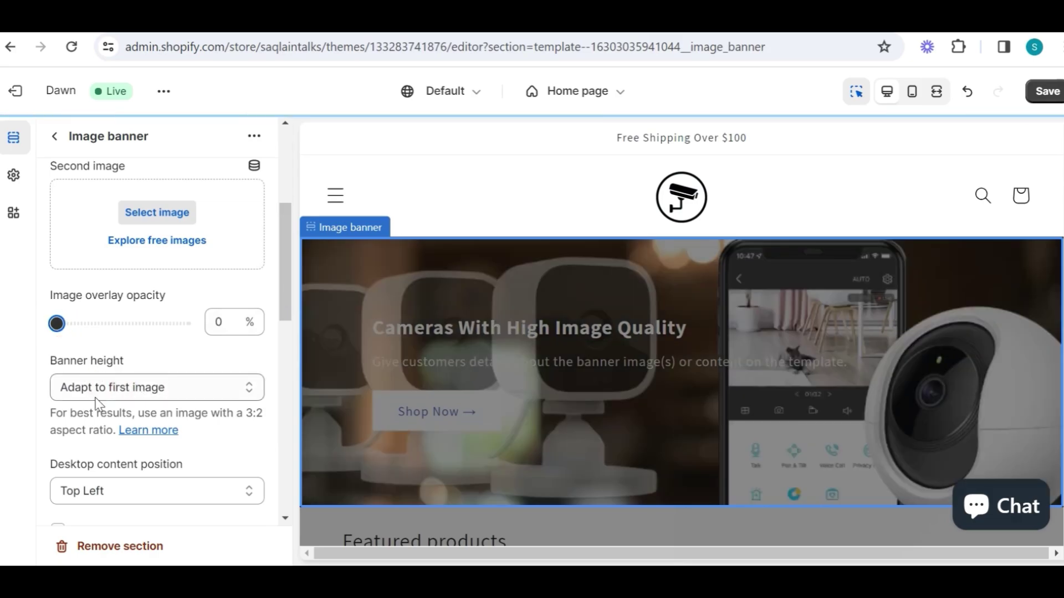
pyautogui.click(183, 401)
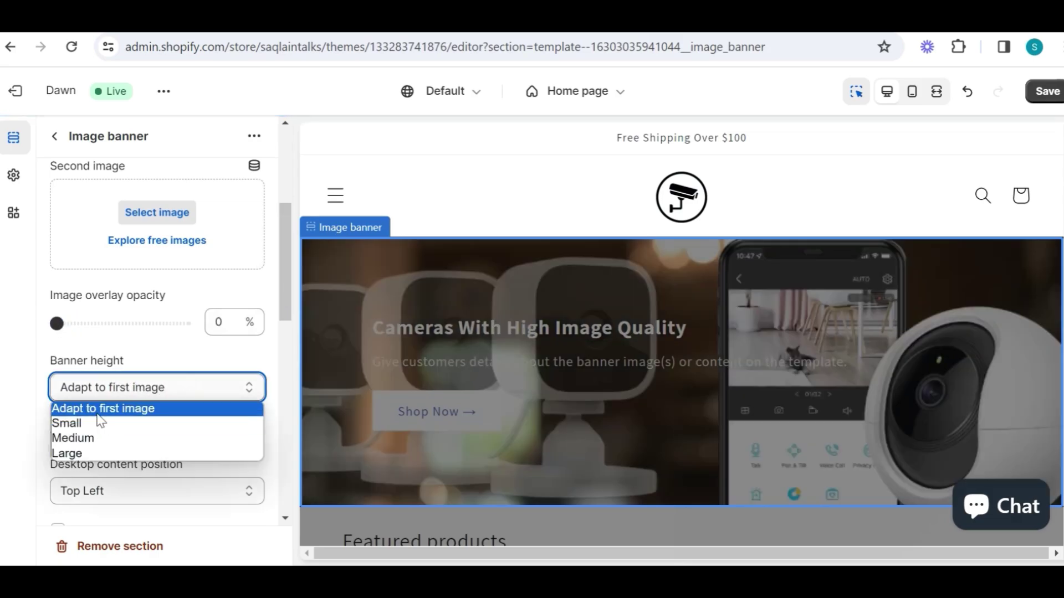
pyautogui.click(161, 395)
pyautogui.scroll(-3, 260, 382)
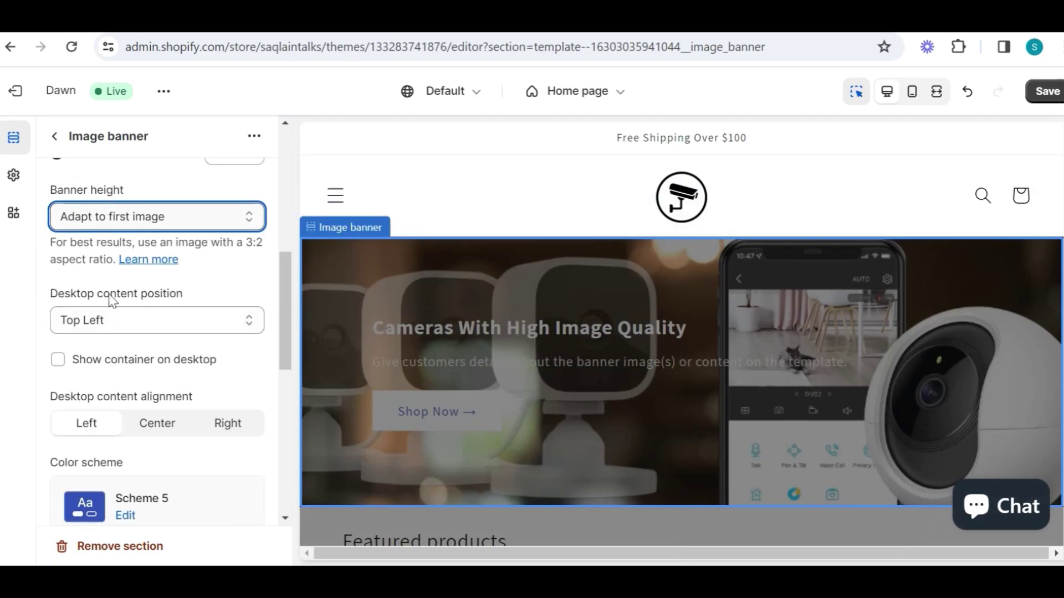
# Step: Try a desktop text container and centred content, then revert to no container and Left
pyautogui.moveTo(186, 293); pyautogui.dragTo(46, 294)
pyautogui.click(194, 326)
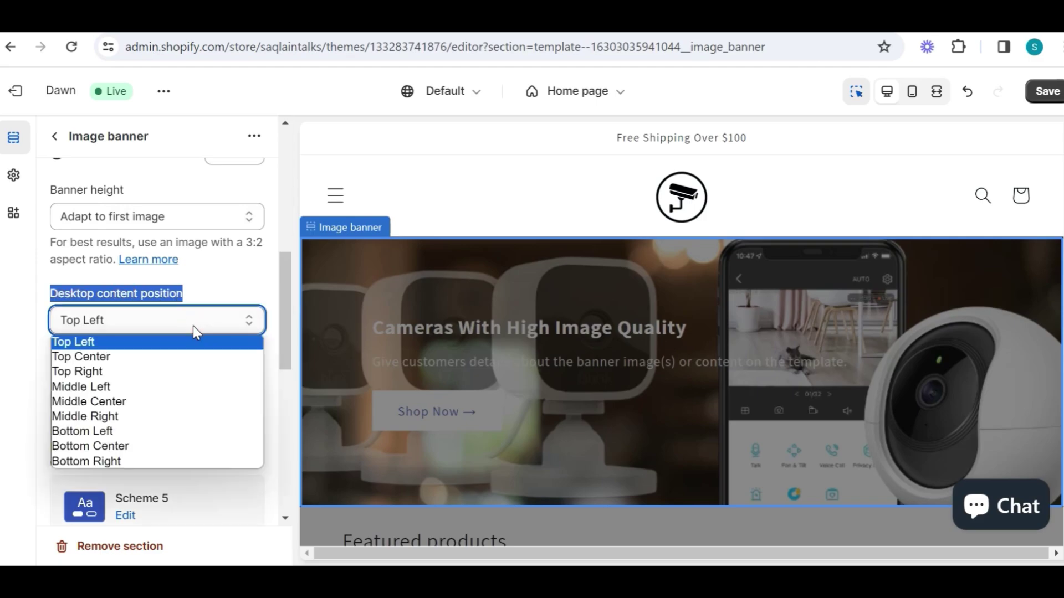
pyautogui.scroll(-2, 104, 283)
pyautogui.click(57, 274)
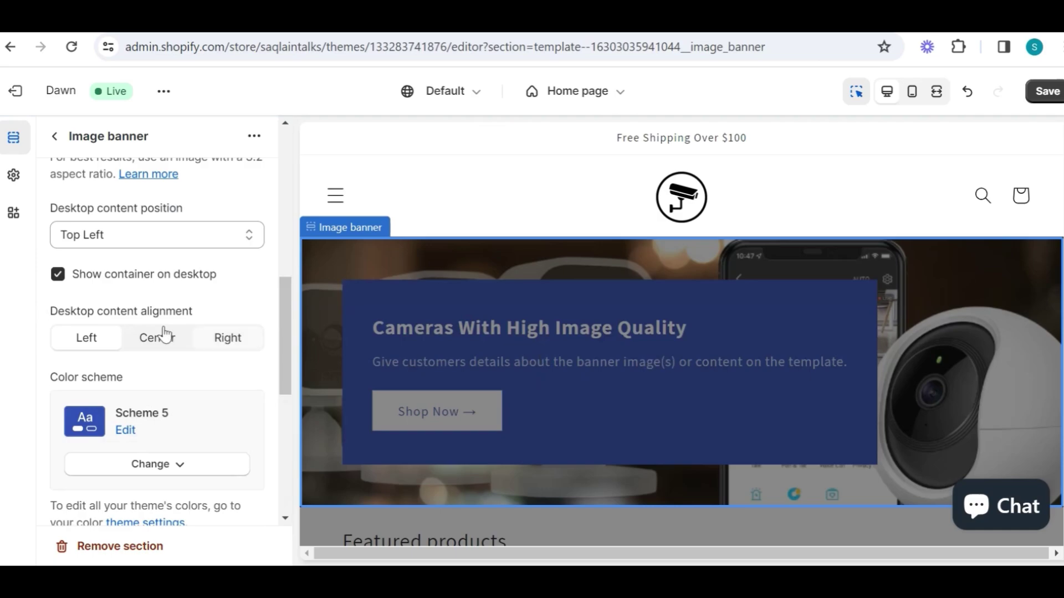
pyautogui.click(85, 280)
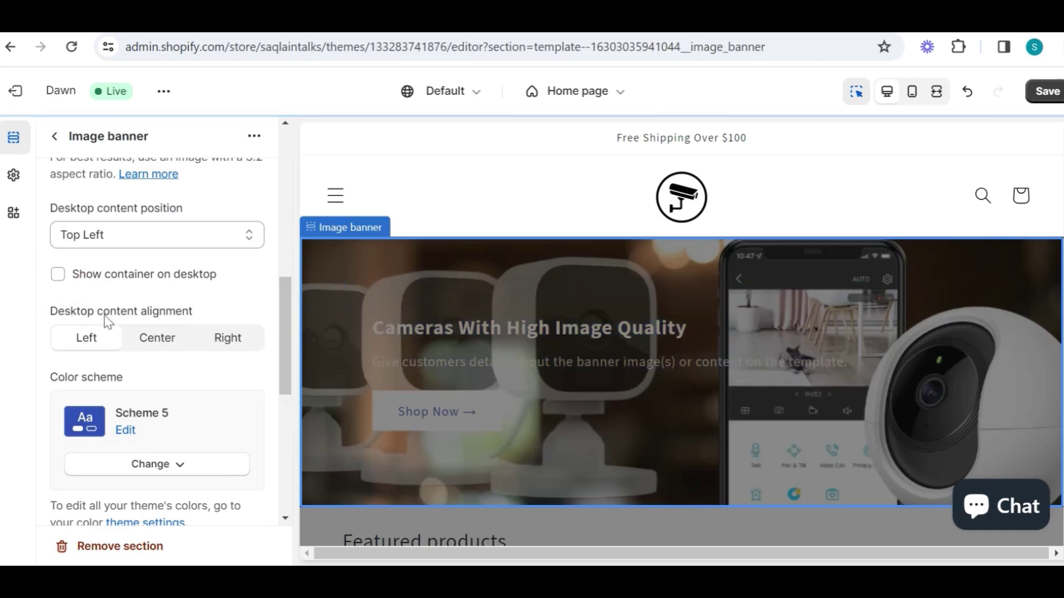
pyautogui.click(150, 339)
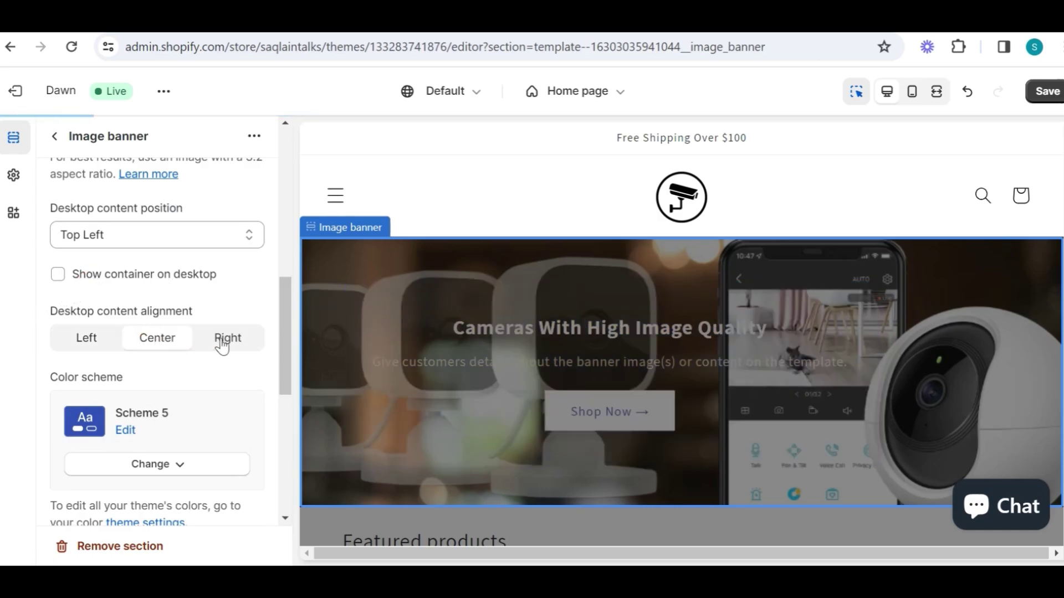
pyautogui.click(85, 339)
pyautogui.scroll(-5, 127, 414)
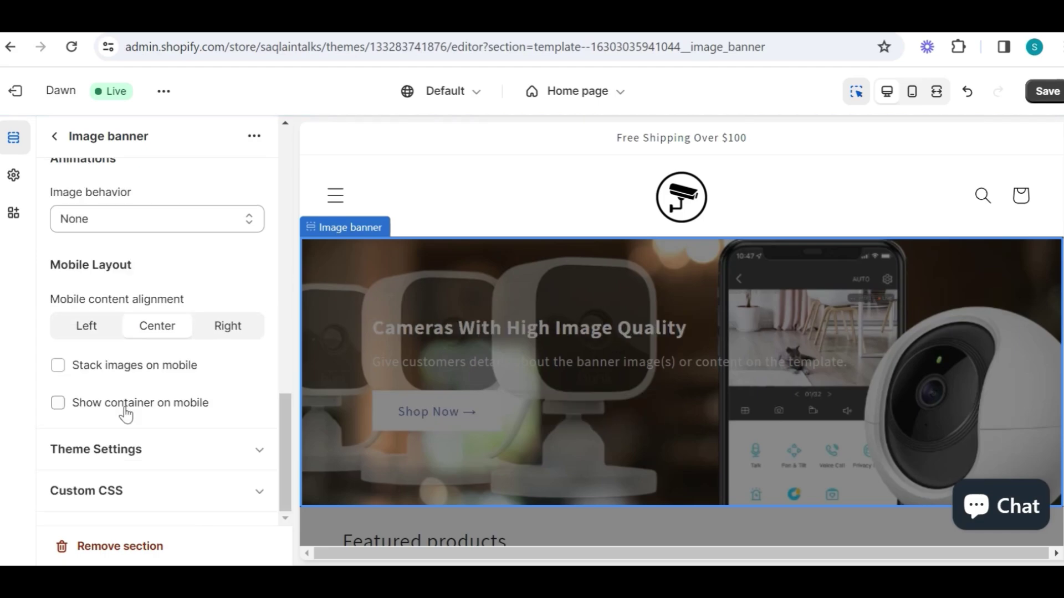
# Step: Try a mobile banner container in mobile preview, then remove it
pyautogui.click(89, 404)
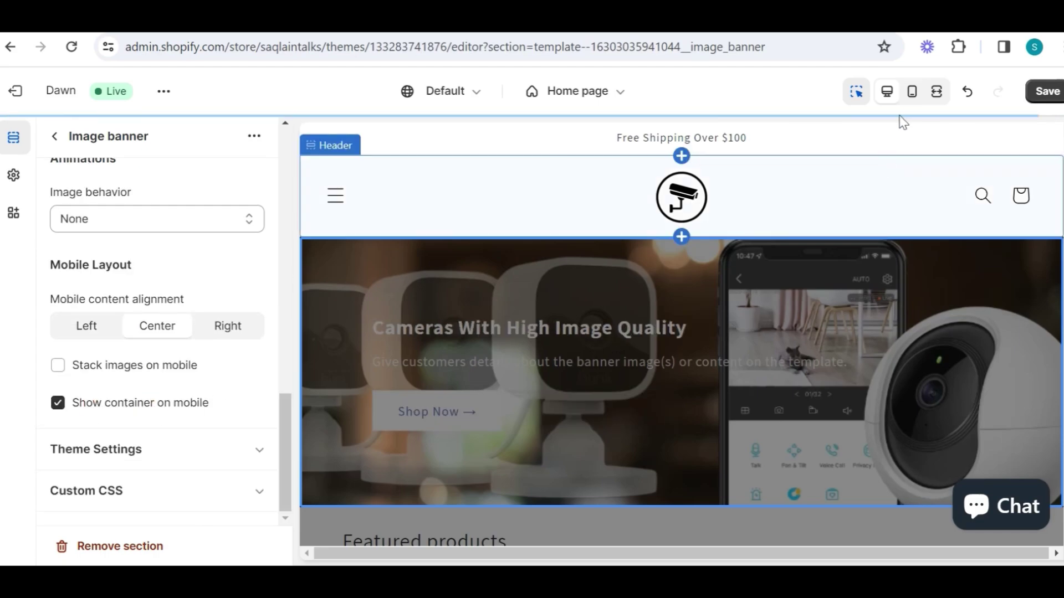
pyautogui.click(911, 92)
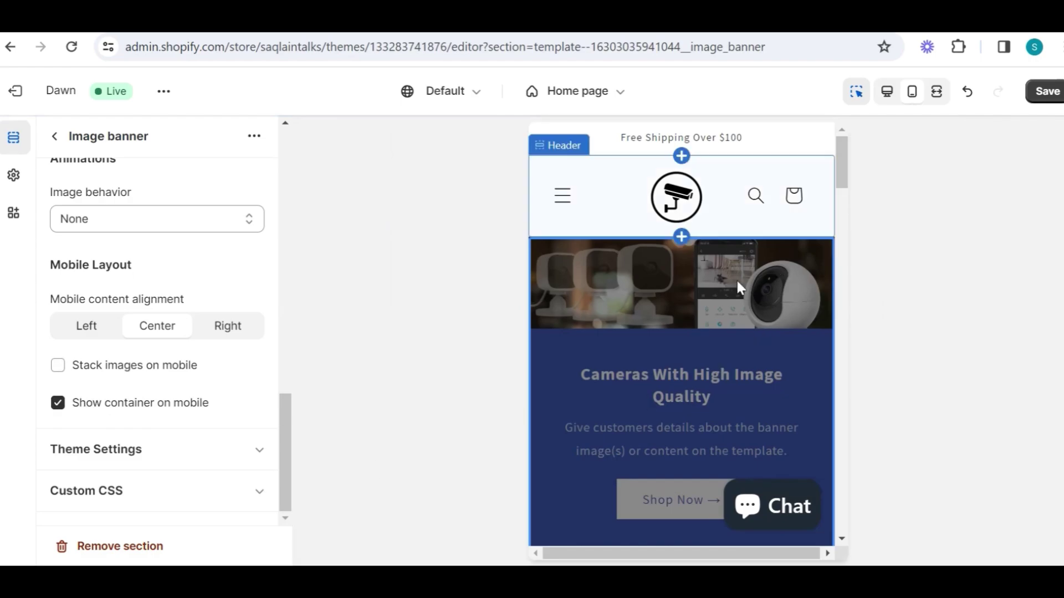
pyautogui.click(83, 404)
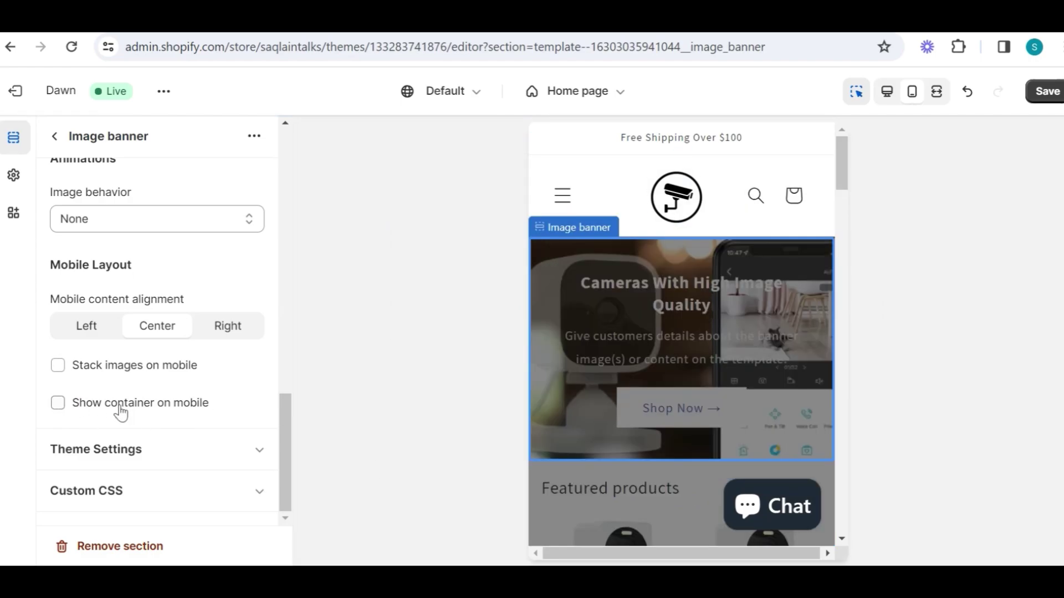
pyautogui.click(53, 139)
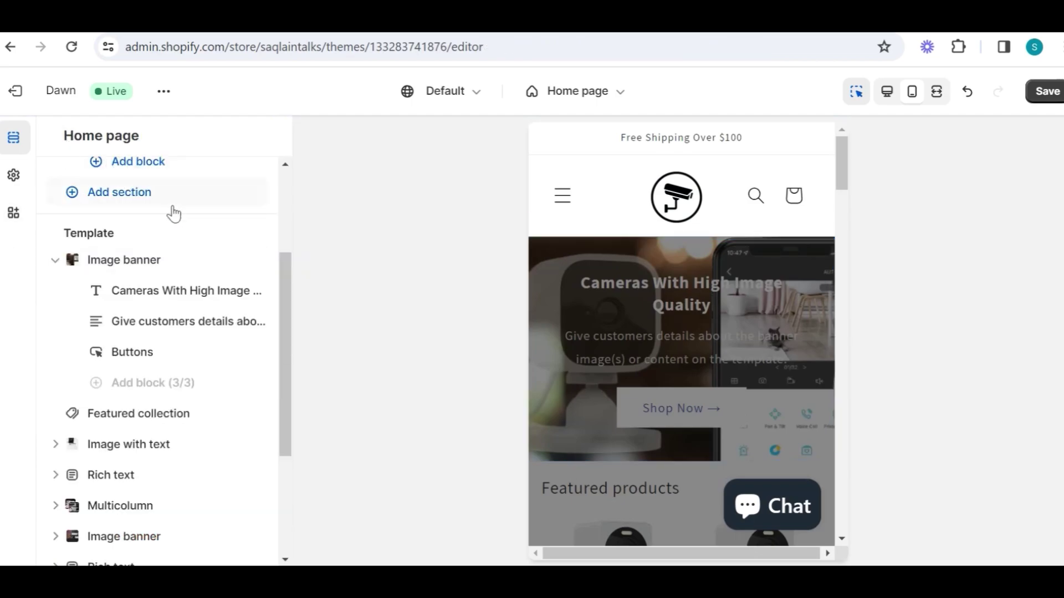
# Step: Delete the Image banner's descriptive text block and collapse the section's blocks
pyautogui.scroll(-2, 224, 304)
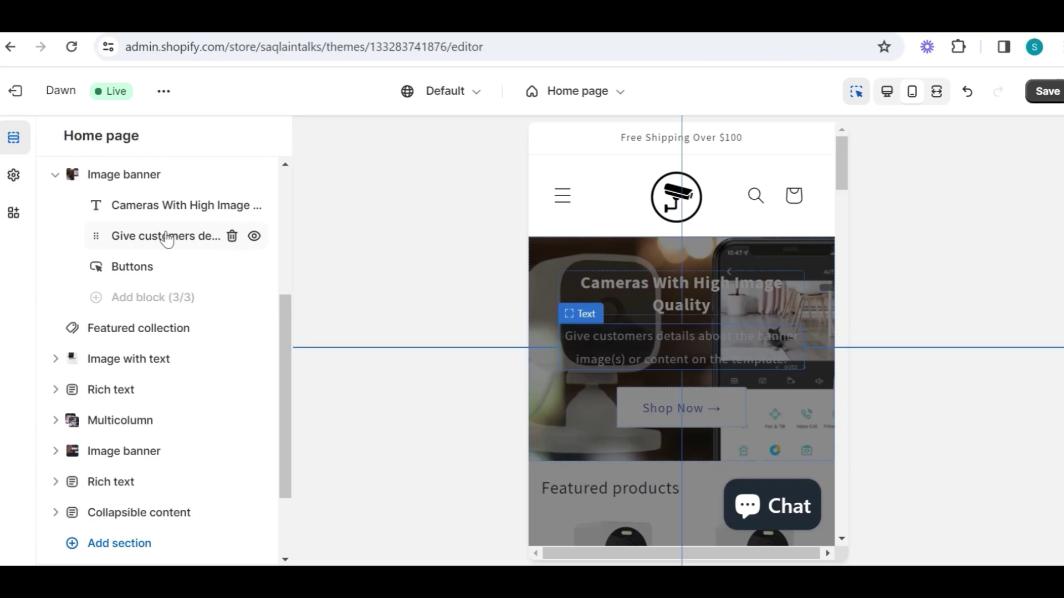
pyautogui.click(232, 236)
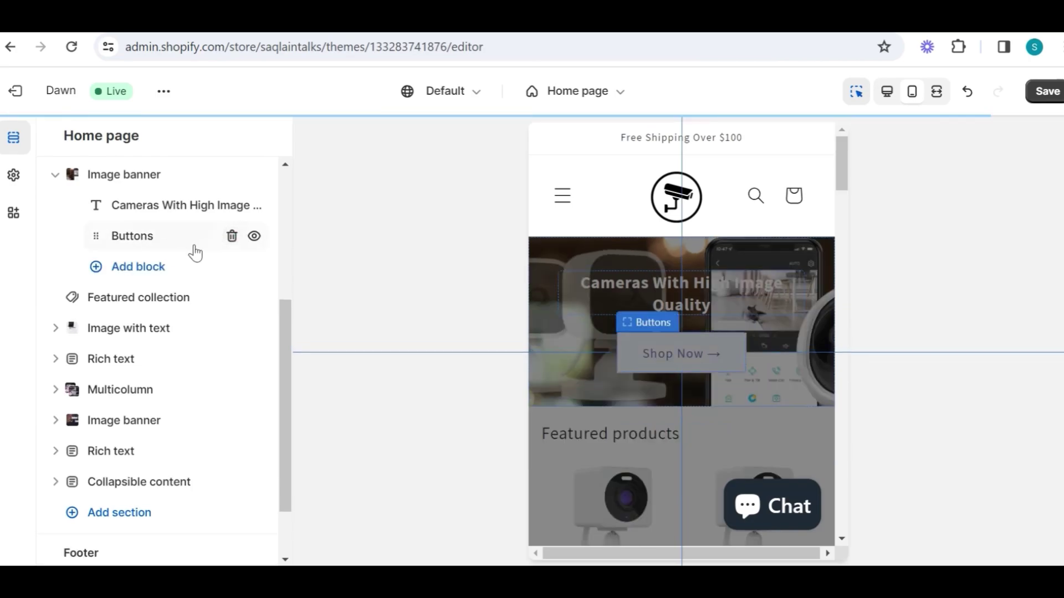
pyautogui.scroll(2, 197, 248)
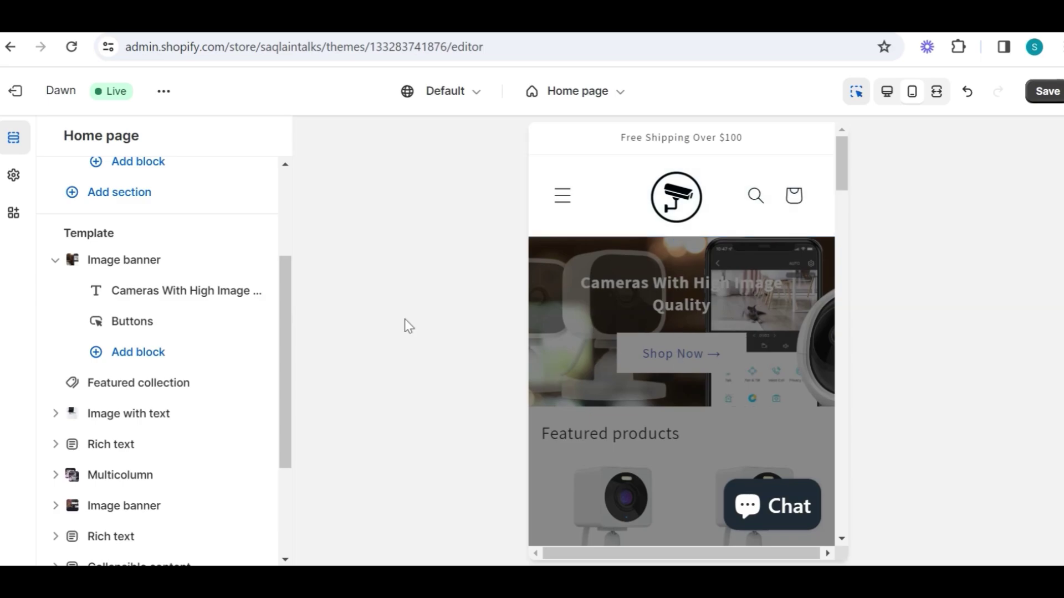
pyautogui.click(54, 260)
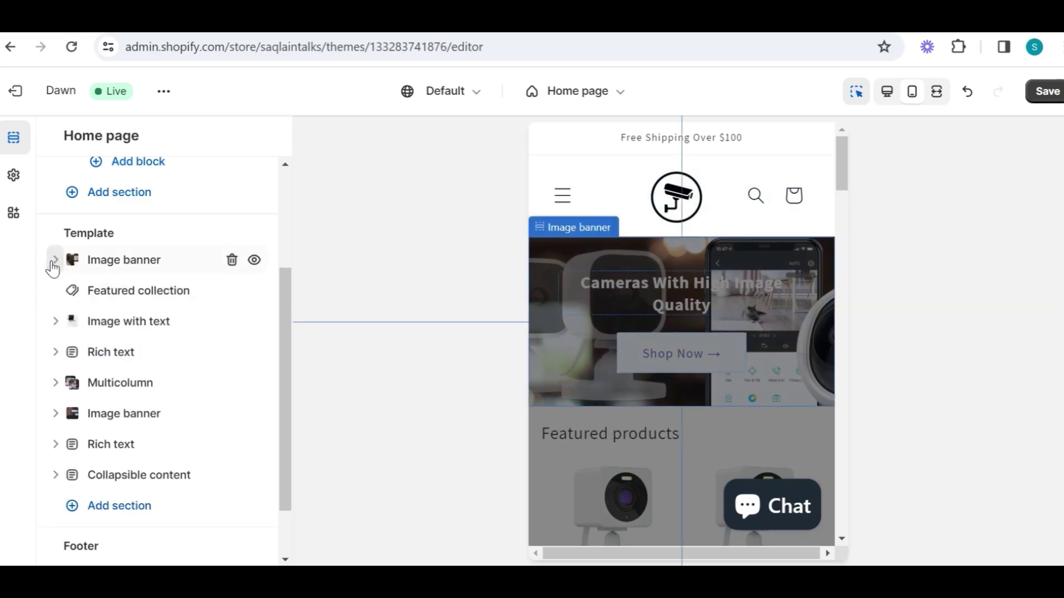
pyautogui.click(54, 263)
pyautogui.click(53, 262)
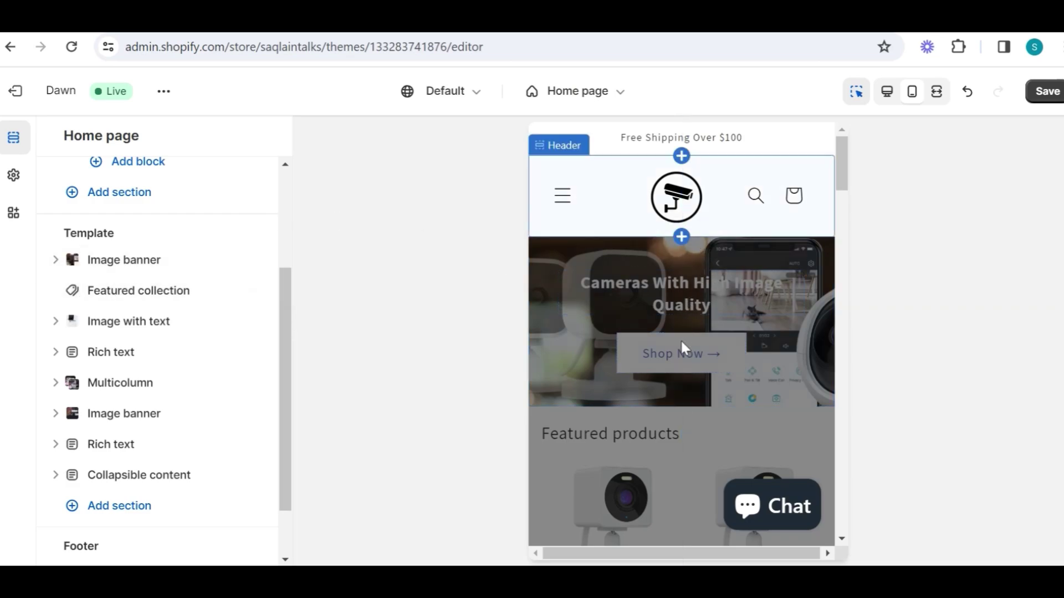
pyautogui.scroll(-3, 700, 254)
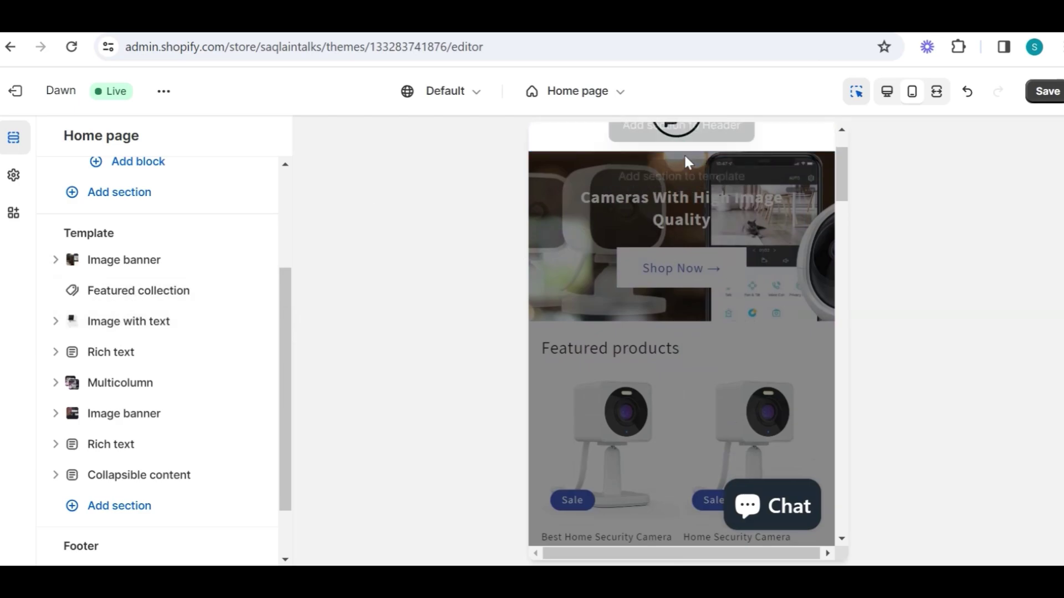
# Step: Dismiss the section picker and go to the Products area of the admin
pyautogui.click(683, 176)
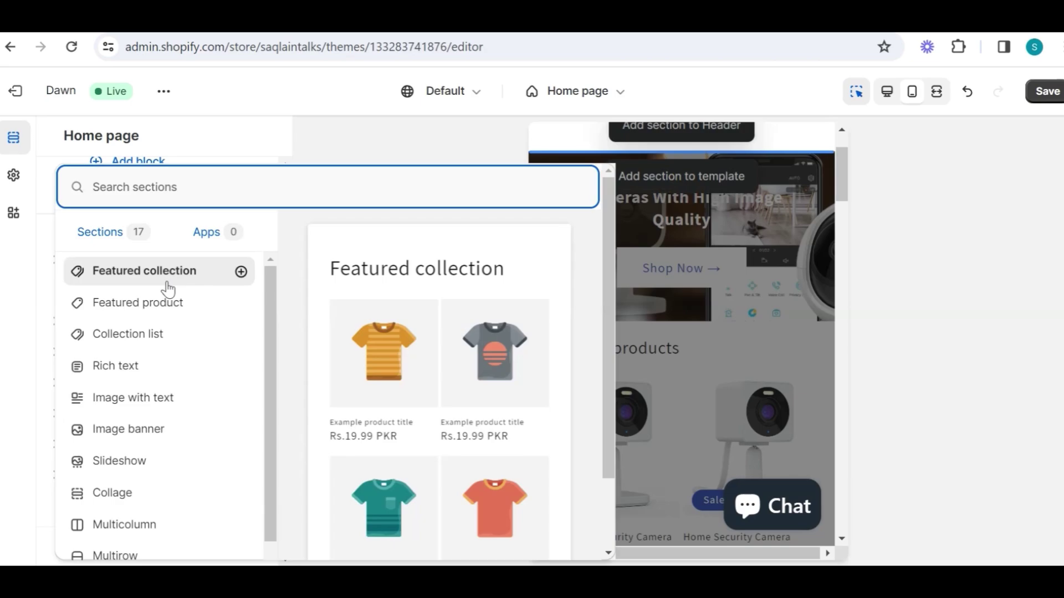
pyautogui.click(360, 144)
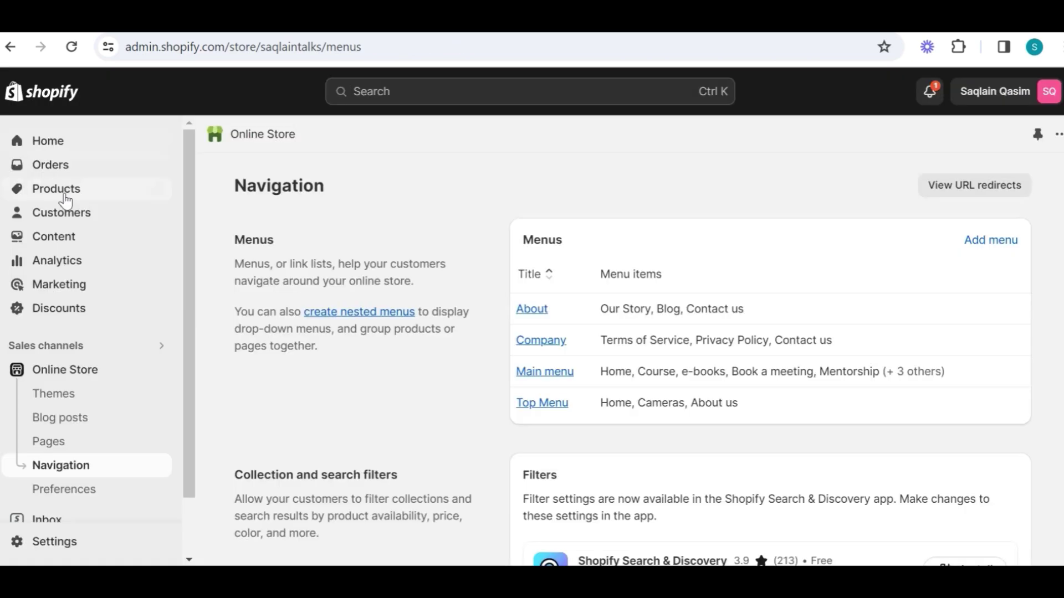
pyautogui.click(64, 193)
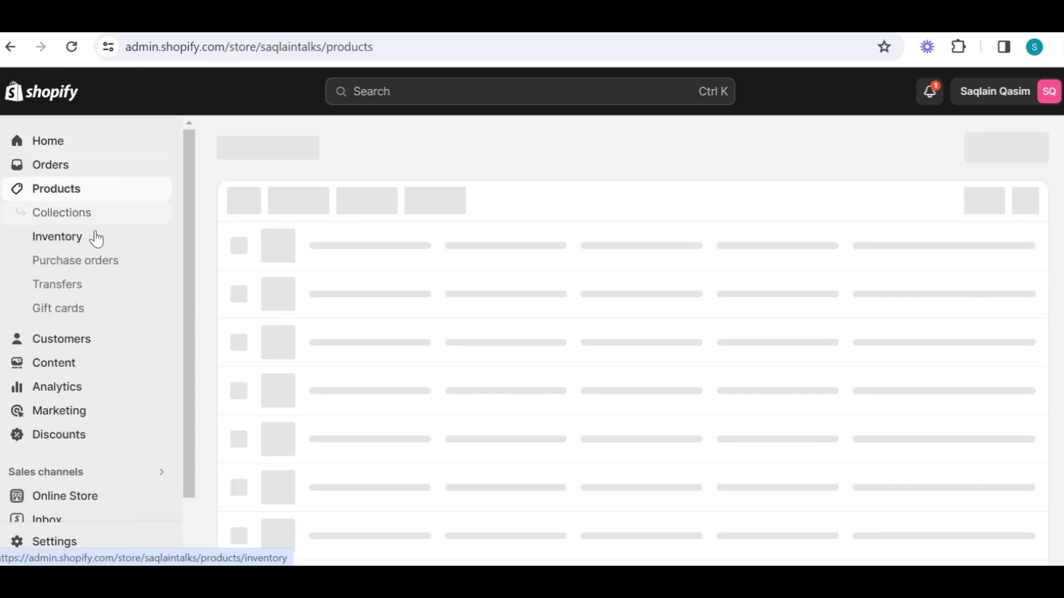
# Step: Create and save a manual collection titled Camera under Products > Collections
pyautogui.click(75, 221)
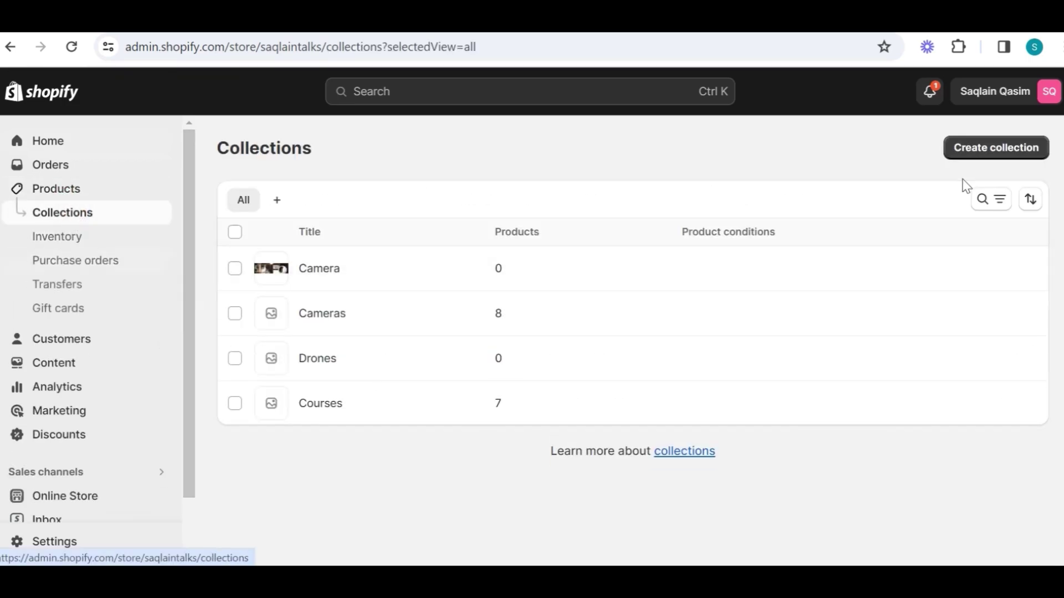
pyautogui.click(996, 148)
pyautogui.write('cam')
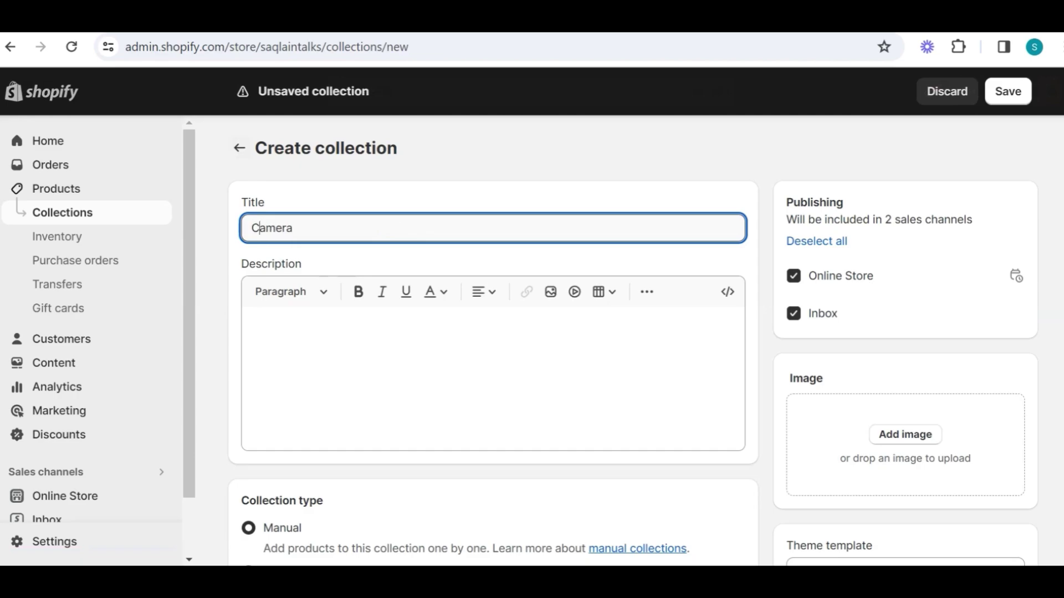
pyautogui.scroll(-3, 496, 413)
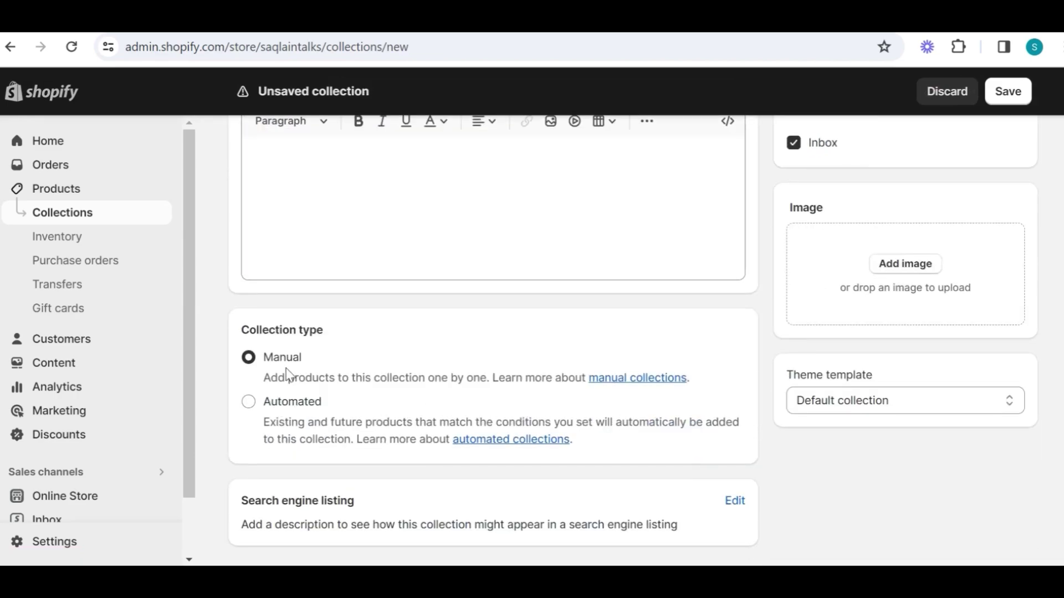
pyautogui.scroll(3, 648, 410)
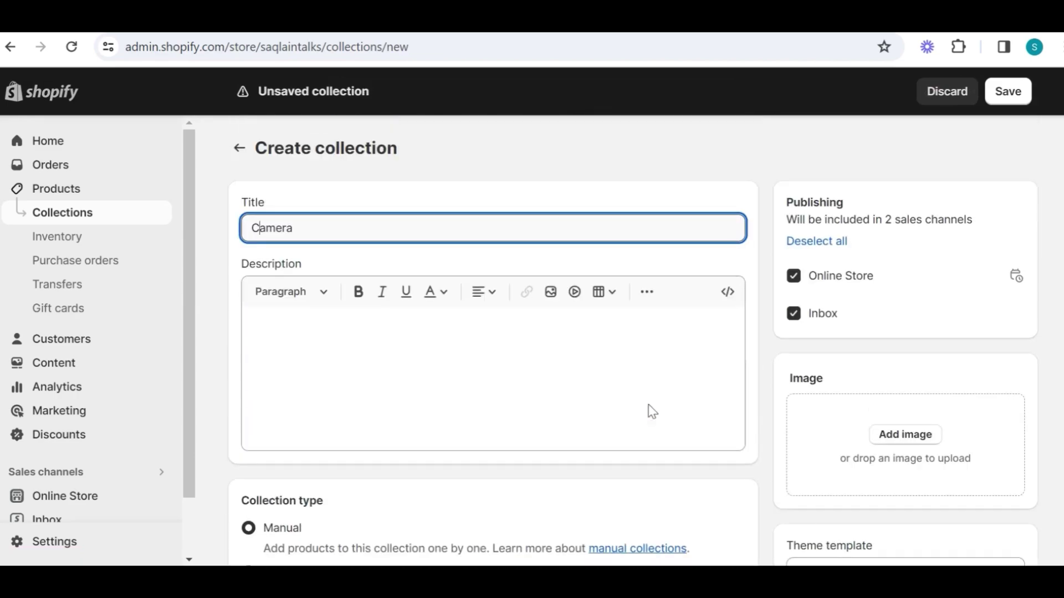
pyautogui.click(1006, 95)
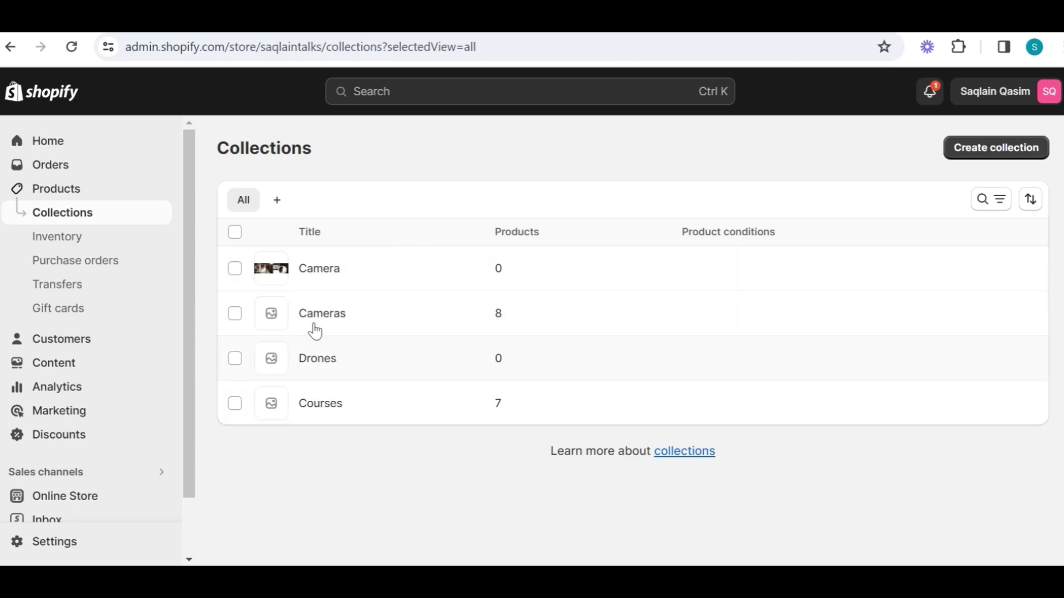
# Step: Rewind the Shopify tutorial video to 1:55, play it, and skip ahead to about 2:15
pyautogui.click(61, 191)
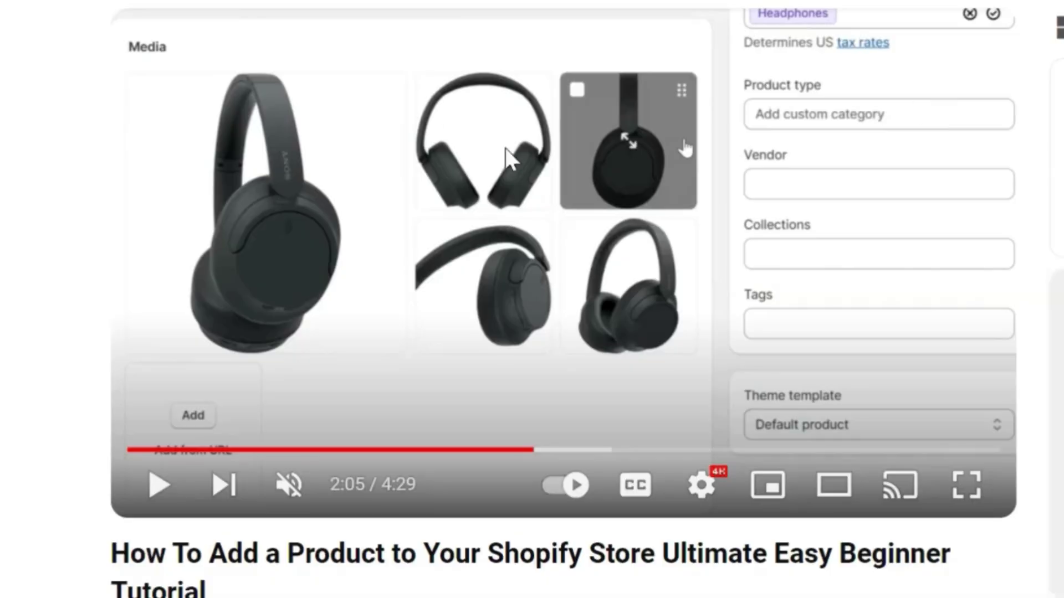
pyautogui.click(502, 451)
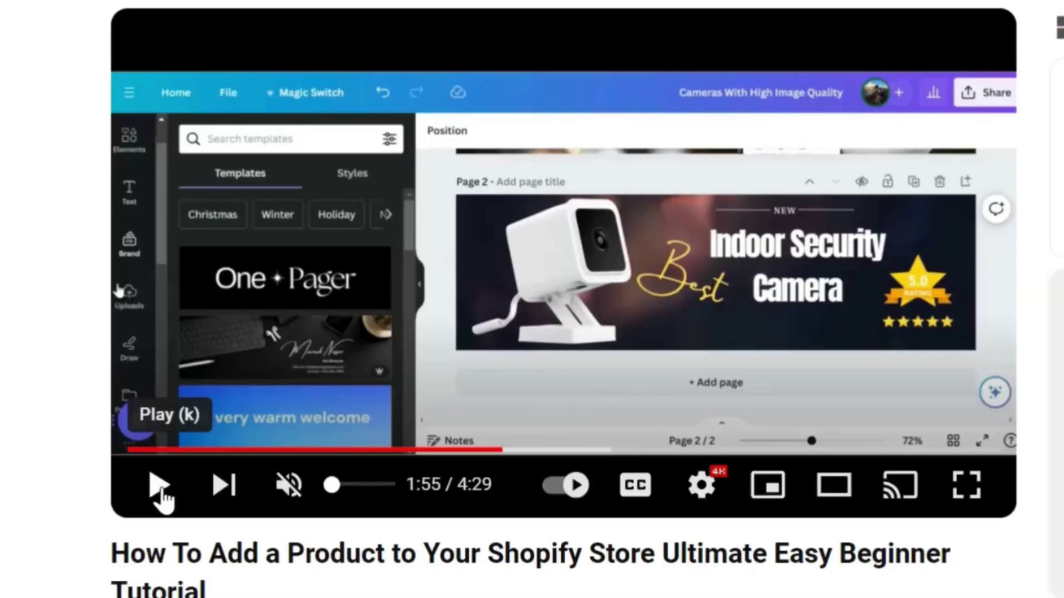
pyautogui.click(159, 486)
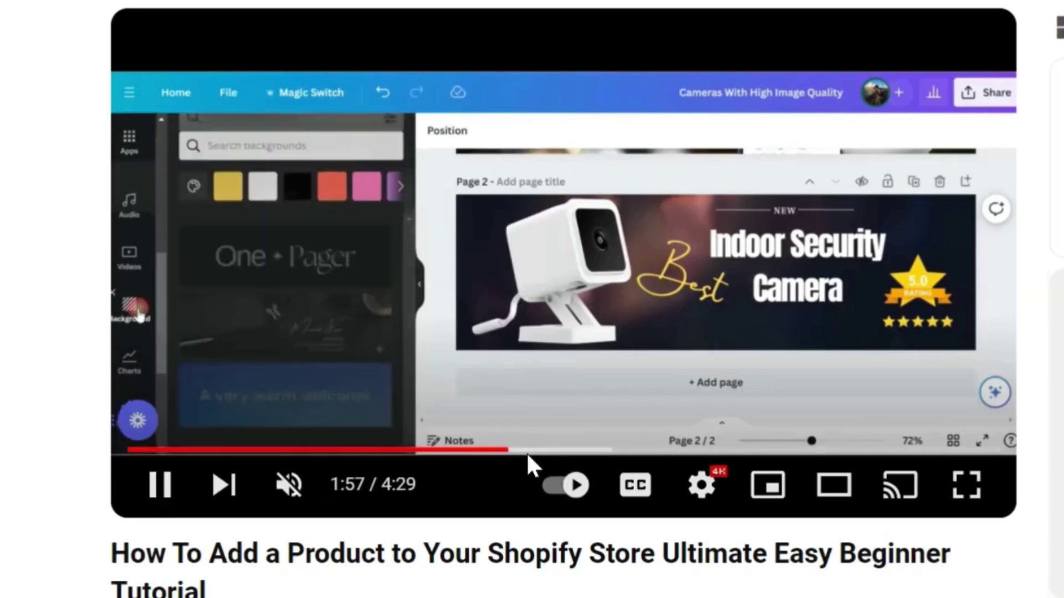
pyautogui.moveTo(535, 451); pyautogui.dragTo(354, 459)
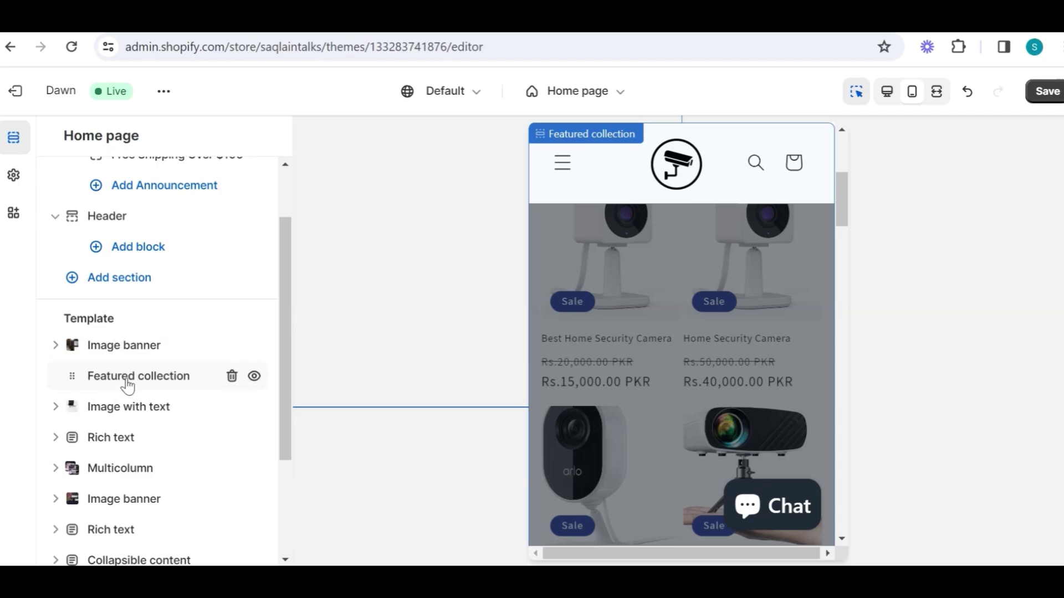
# Step: Review the Featured collection's heading and set its maximum products to show to 4
pyautogui.scroll(5, 780, 327)
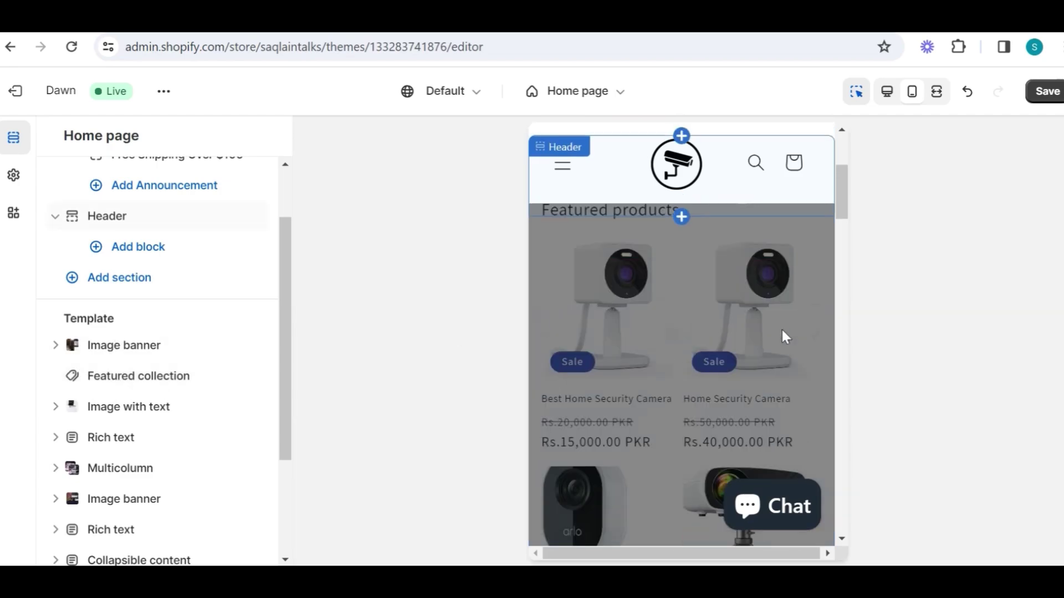
pyautogui.click(123, 375)
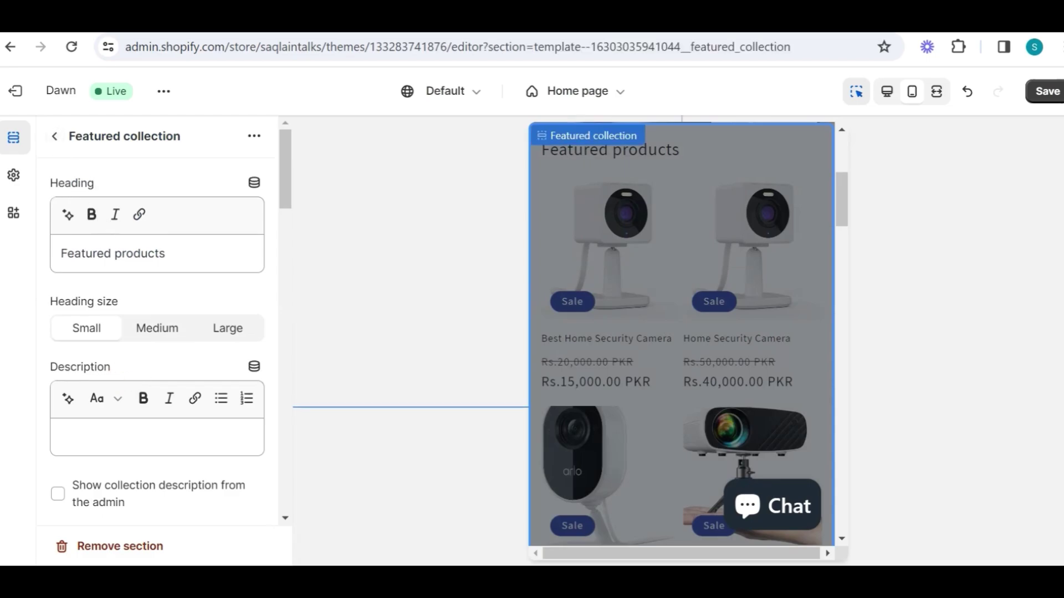
pyautogui.moveTo(61, 254); pyautogui.dragTo(165, 253)
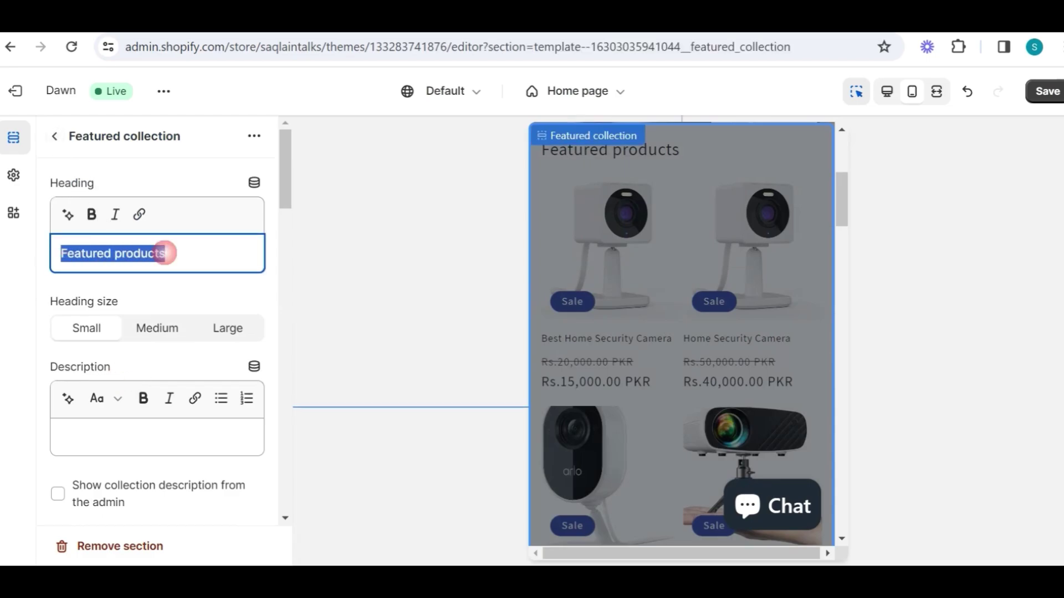
pyautogui.click(178, 253)
pyautogui.moveTo(119, 302); pyautogui.dragTo(51, 302)
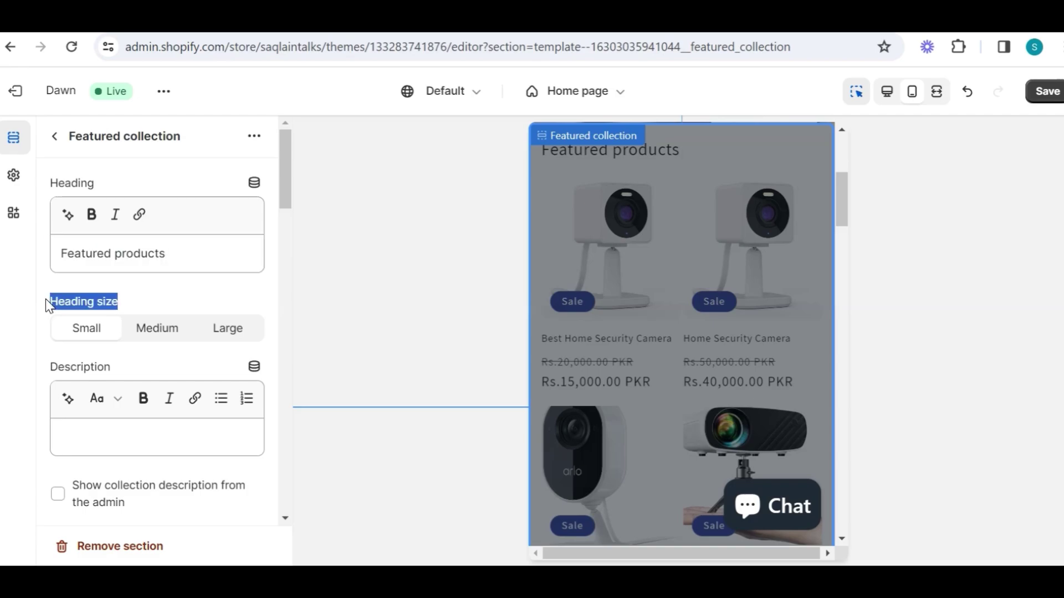
pyautogui.scroll(-3, 224, 345)
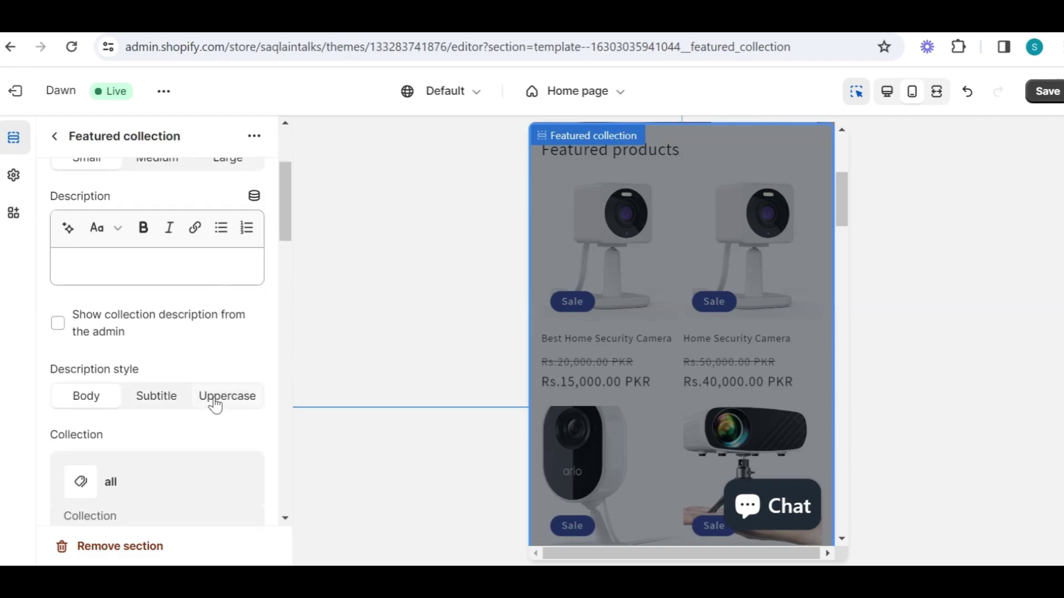
pyautogui.scroll(-3, 216, 406)
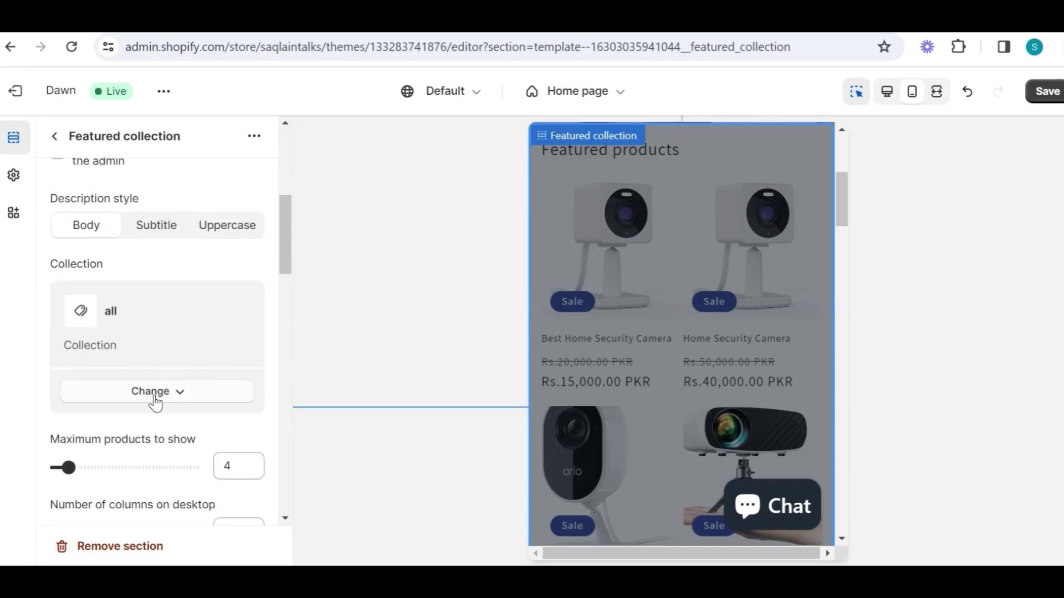
pyautogui.scroll(-2, 61, 395)
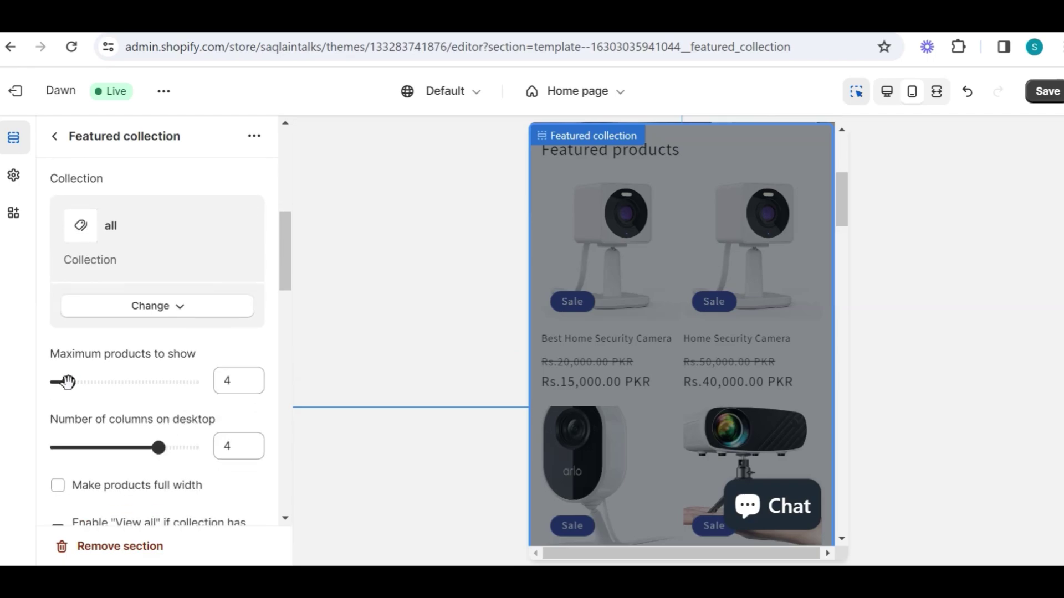
pyautogui.moveTo(67, 382)
pyautogui.mouseDown()
pyautogui.moveTo(133, 381)
pyautogui.moveTo(57, 382)
pyautogui.moveTo(68, 381)
pyautogui.mouseUp()
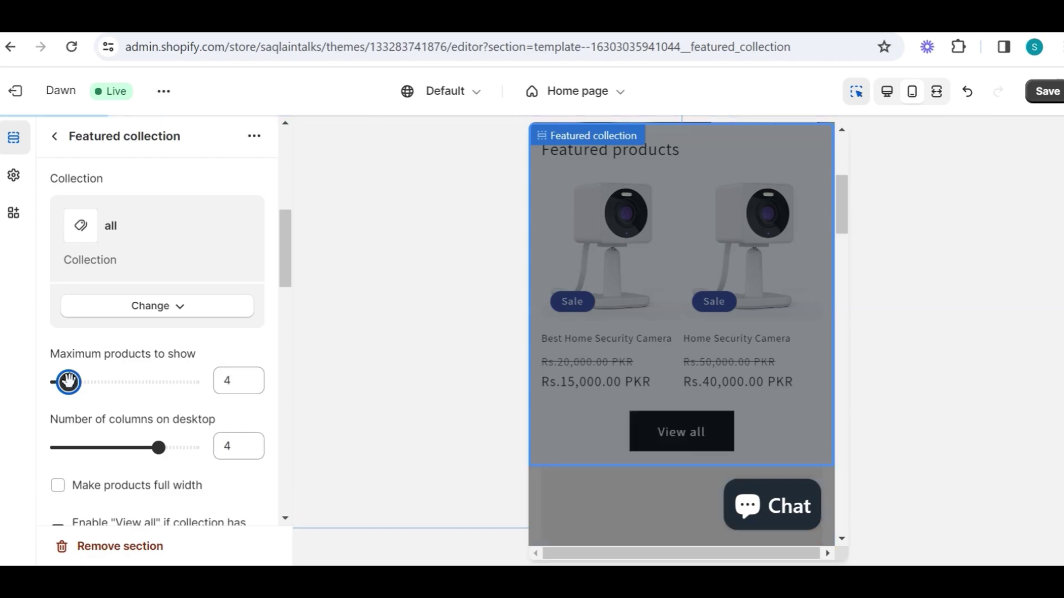
pyautogui.scroll(-2, 68, 381)
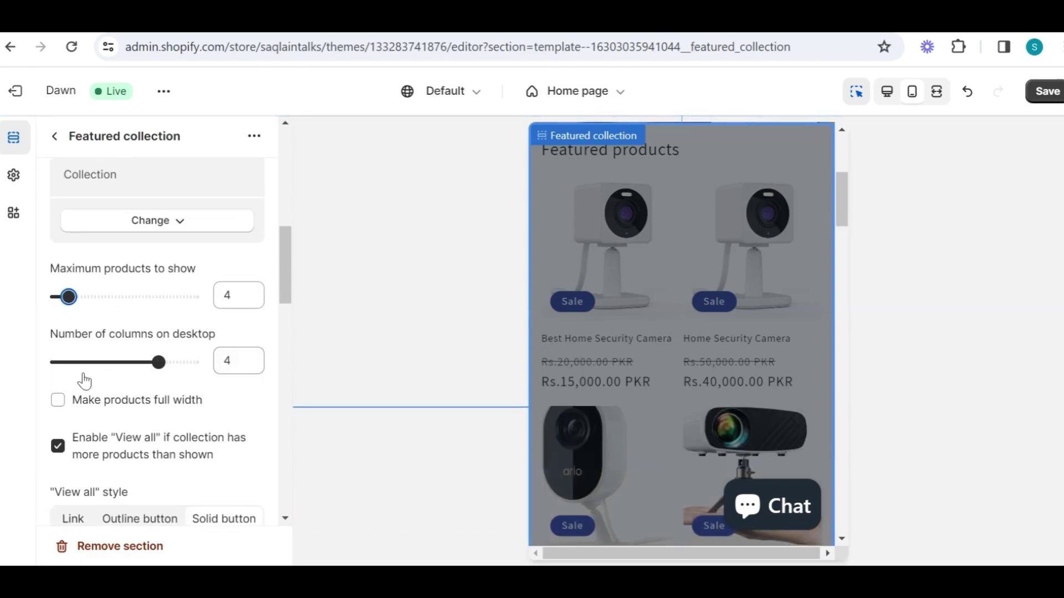
pyautogui.scroll(-2, 244, 405)
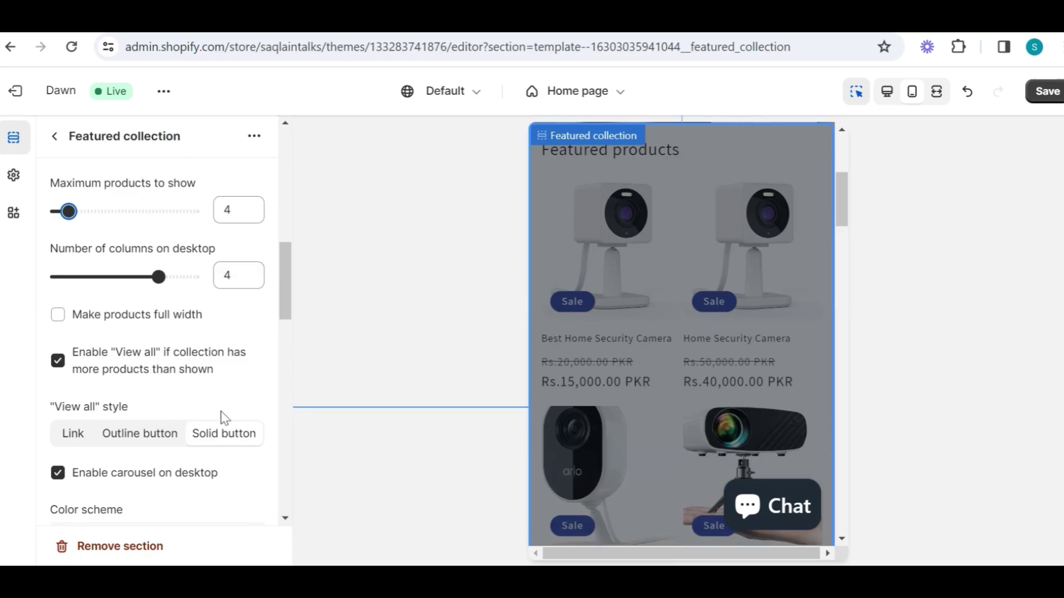
pyautogui.scroll(-2, 224, 418)
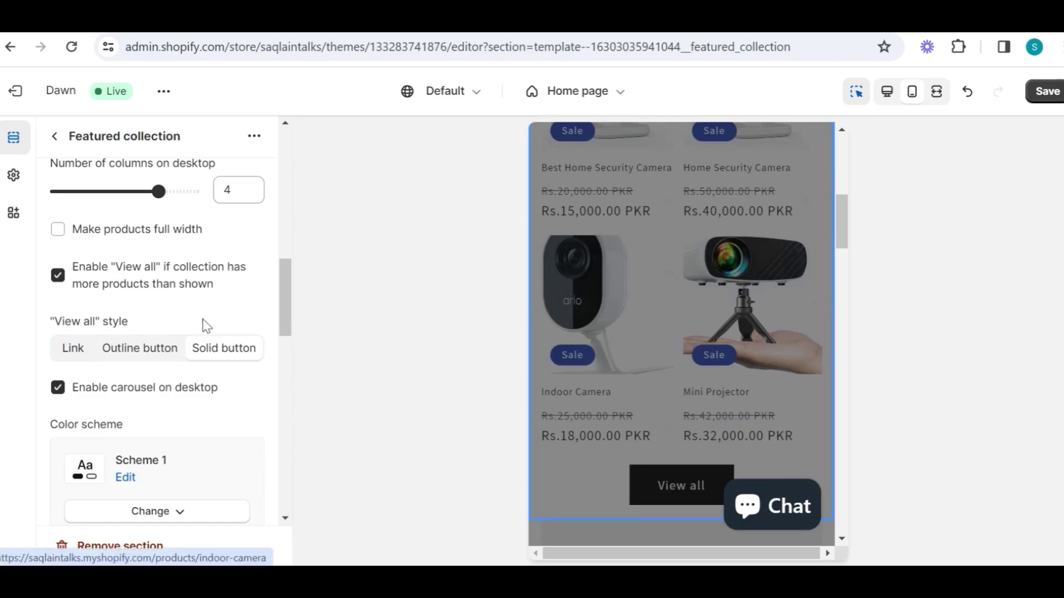
pyautogui.click(73, 348)
pyautogui.scroll(-2, 282, 344)
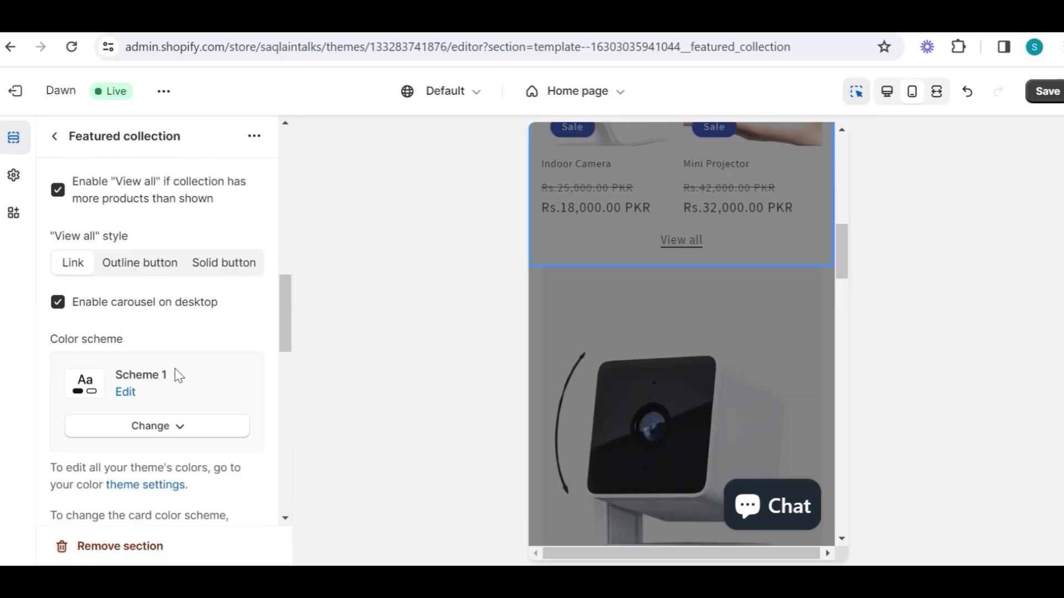
pyautogui.scroll(-1, 222, 368)
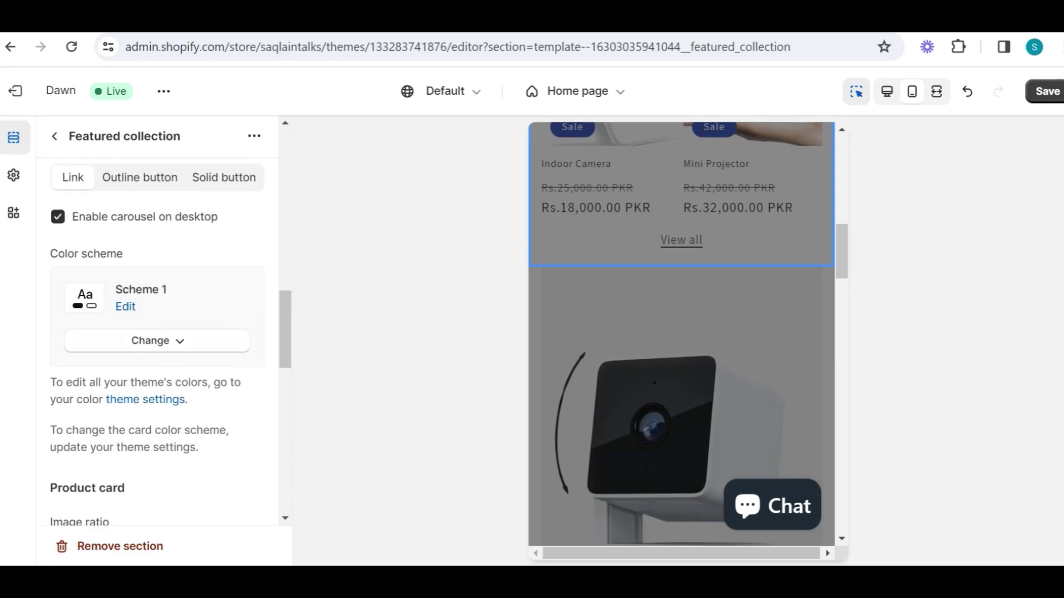
pyautogui.scroll(-2, 218, 356)
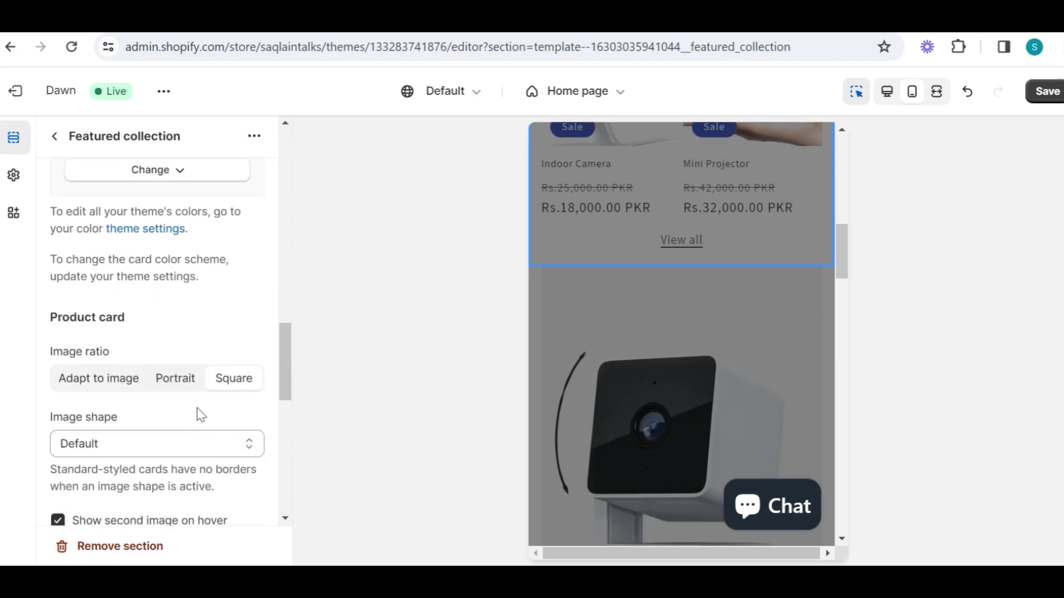
pyautogui.scroll(-3, 201, 415)
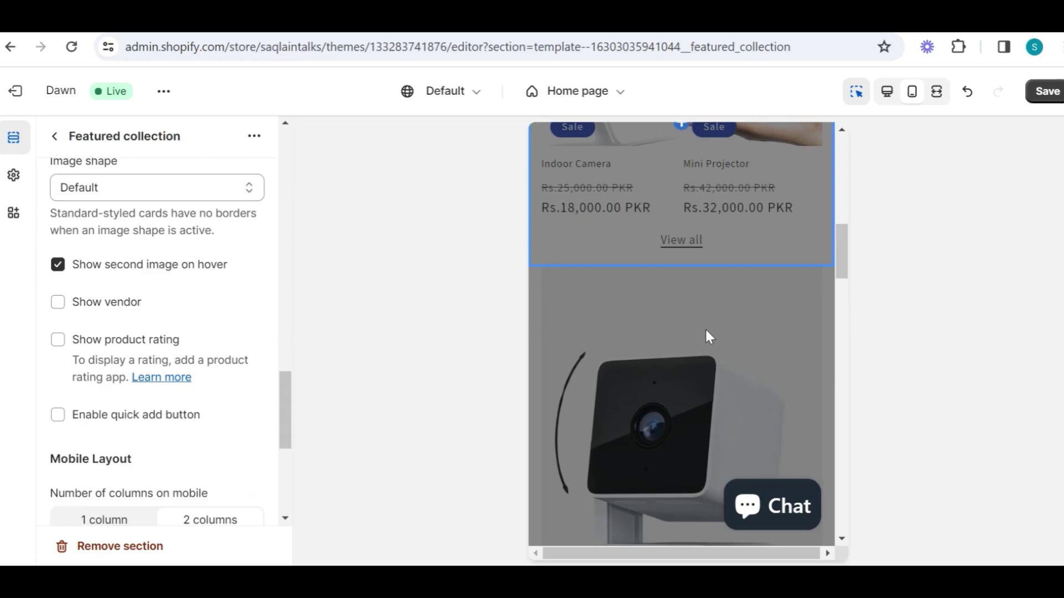
pyautogui.scroll(4, 709, 337)
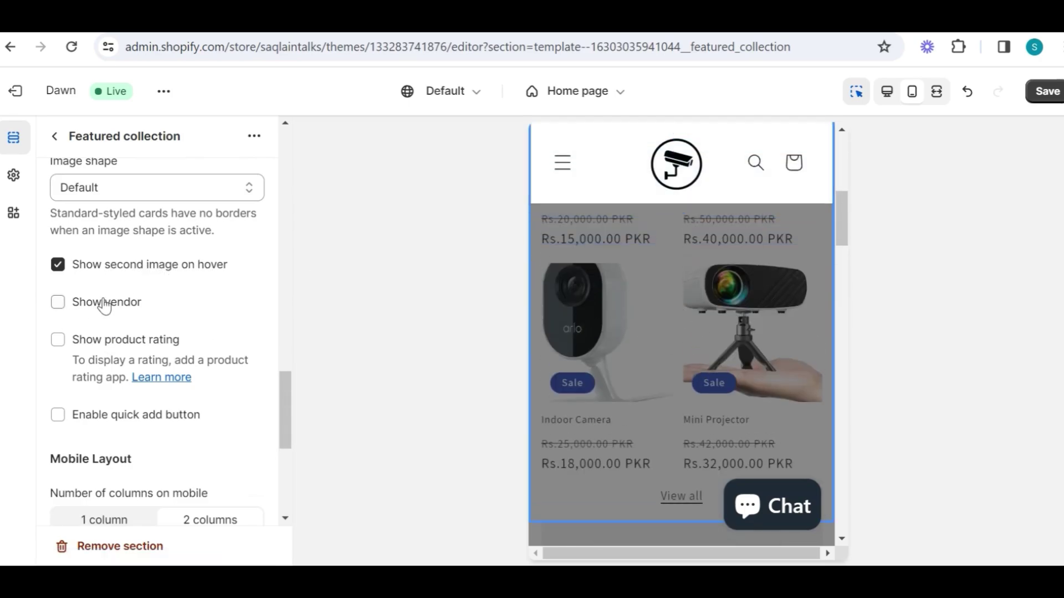
pyautogui.click(99, 348)
pyautogui.click(155, 344)
pyautogui.scroll(-3, 239, 345)
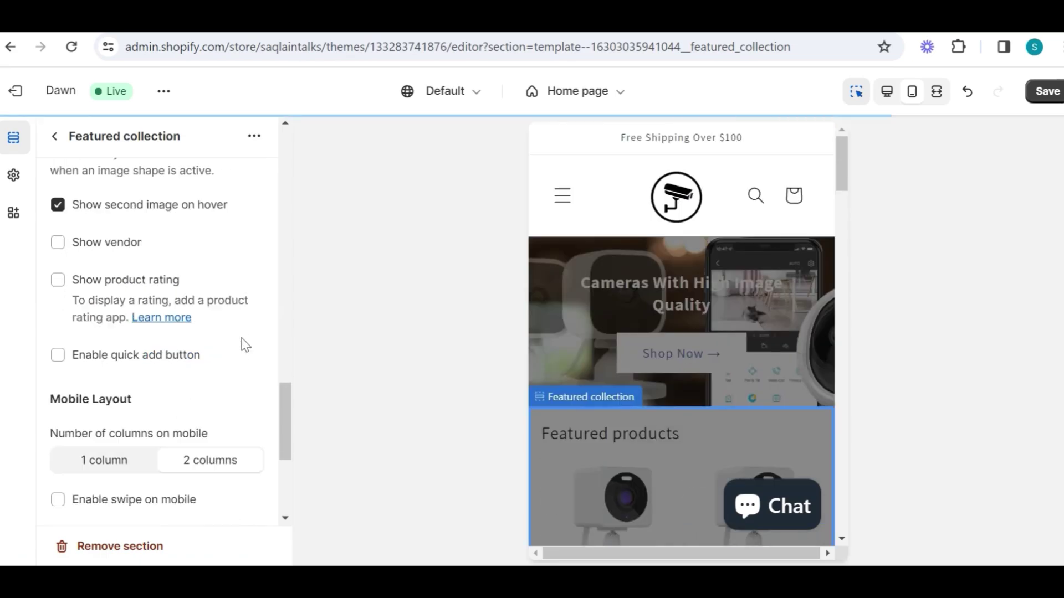
pyautogui.click(87, 252)
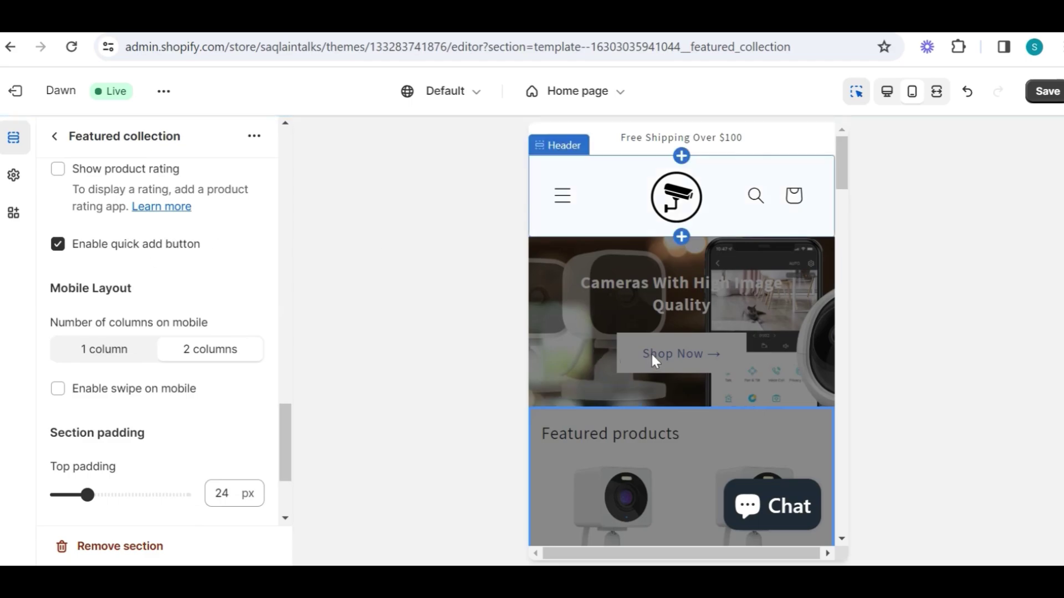
pyautogui.scroll(-8, 700, 344)
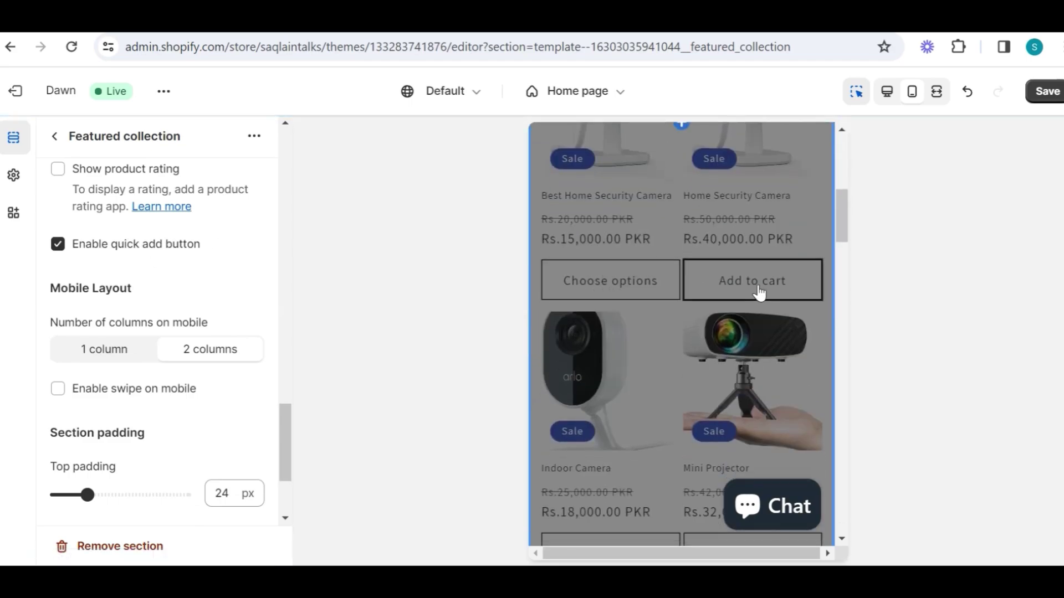
pyautogui.scroll(-3, 631, 361)
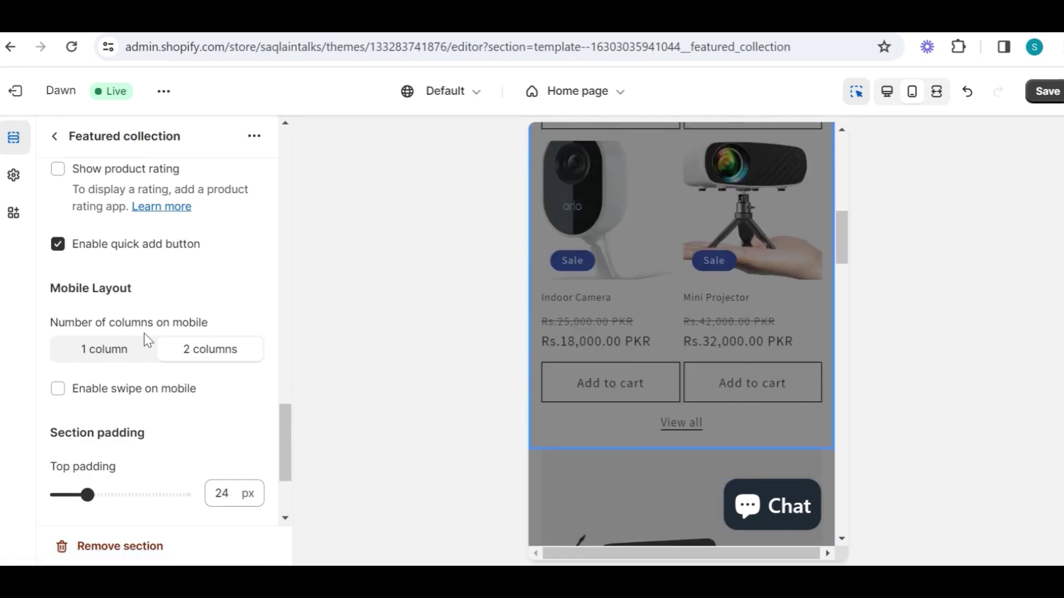
pyautogui.scroll(-2, 157, 327)
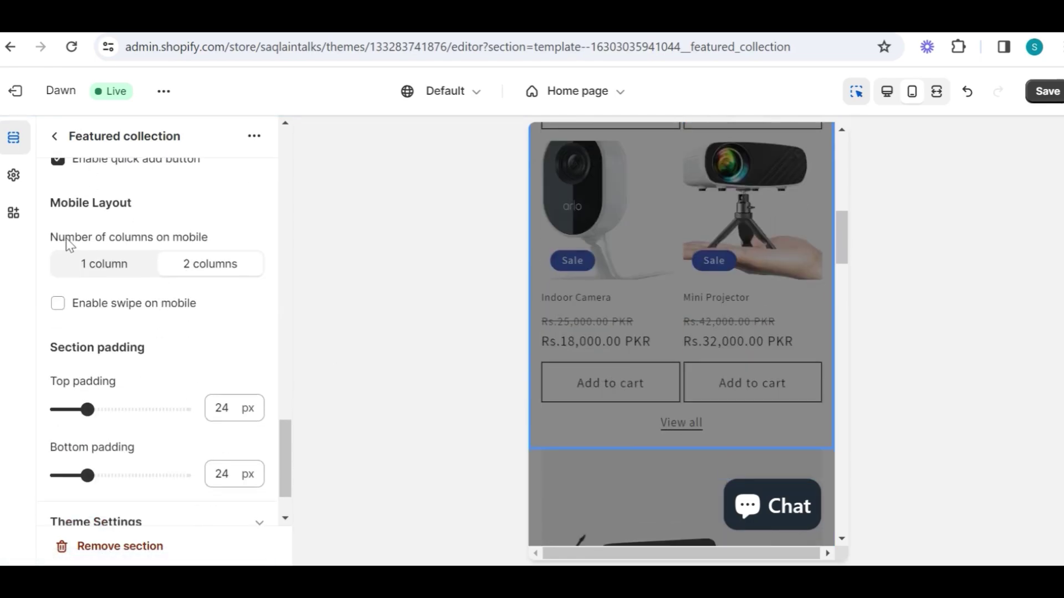
# Step: Try 1 column on mobile, settle on 2 columns, and tick Enable swipe on mobile
pyautogui.click(97, 272)
pyautogui.click(209, 270)
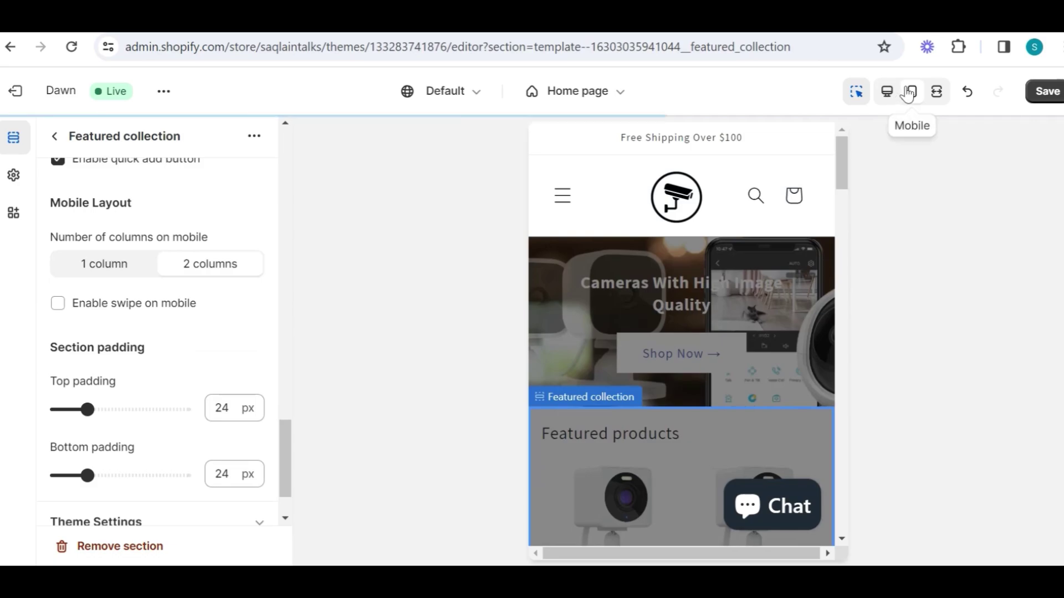
pyautogui.click(110, 273)
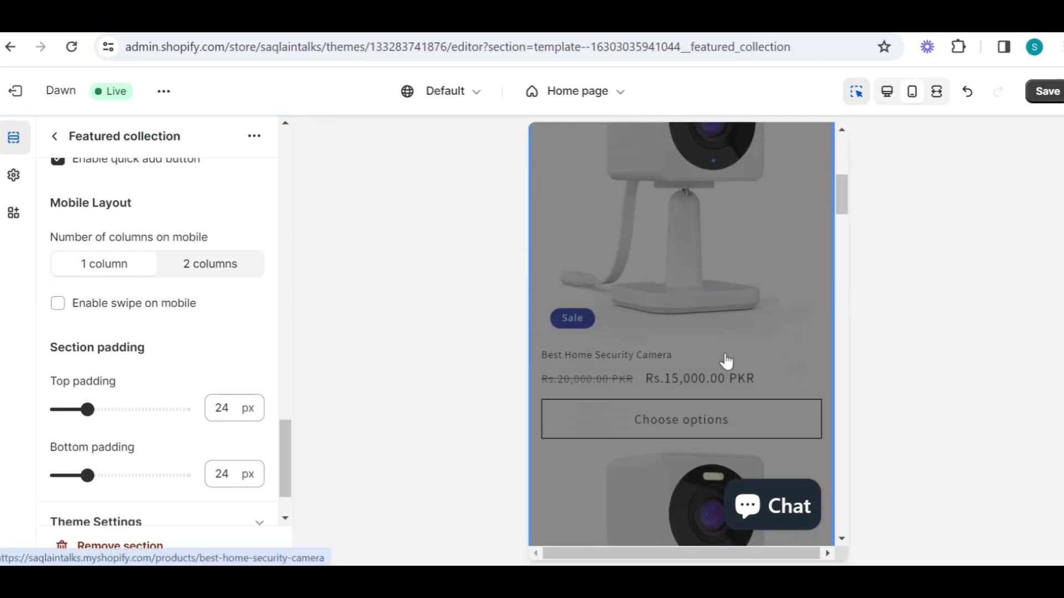
pyautogui.click(209, 264)
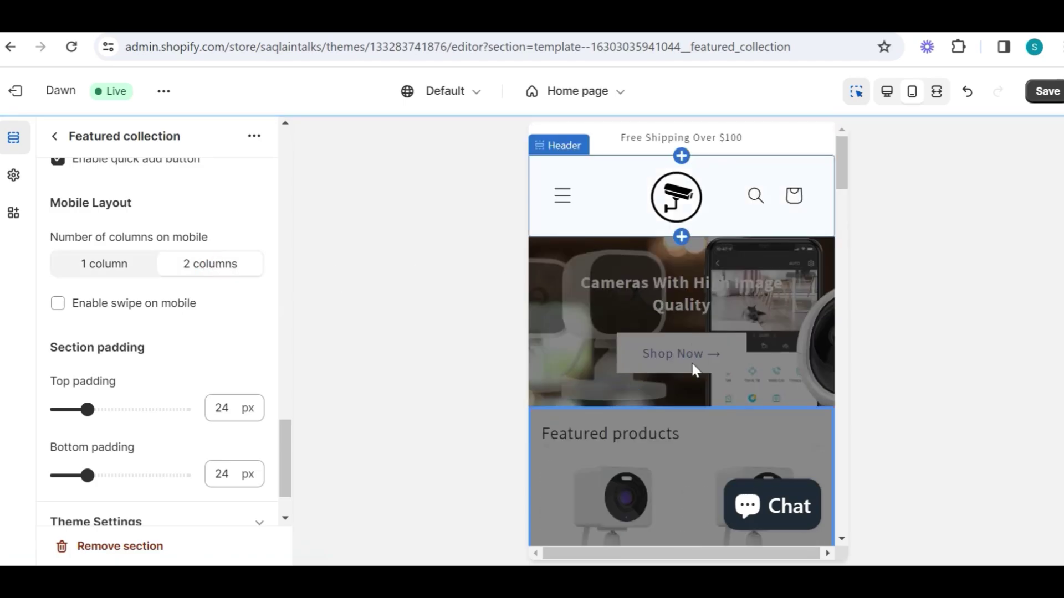
pyautogui.scroll(-5, 636, 338)
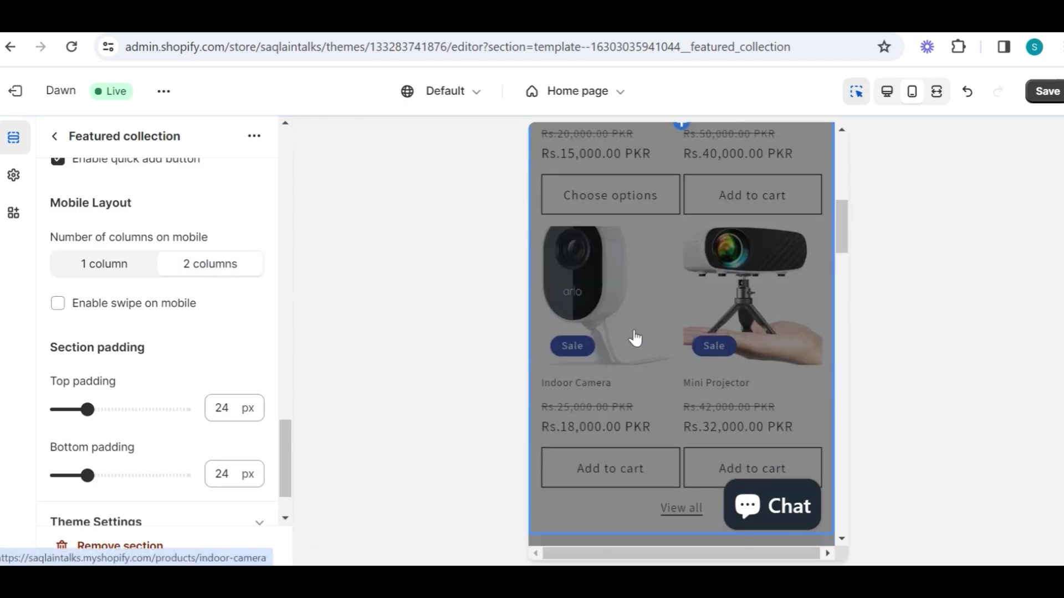
pyautogui.click(100, 308)
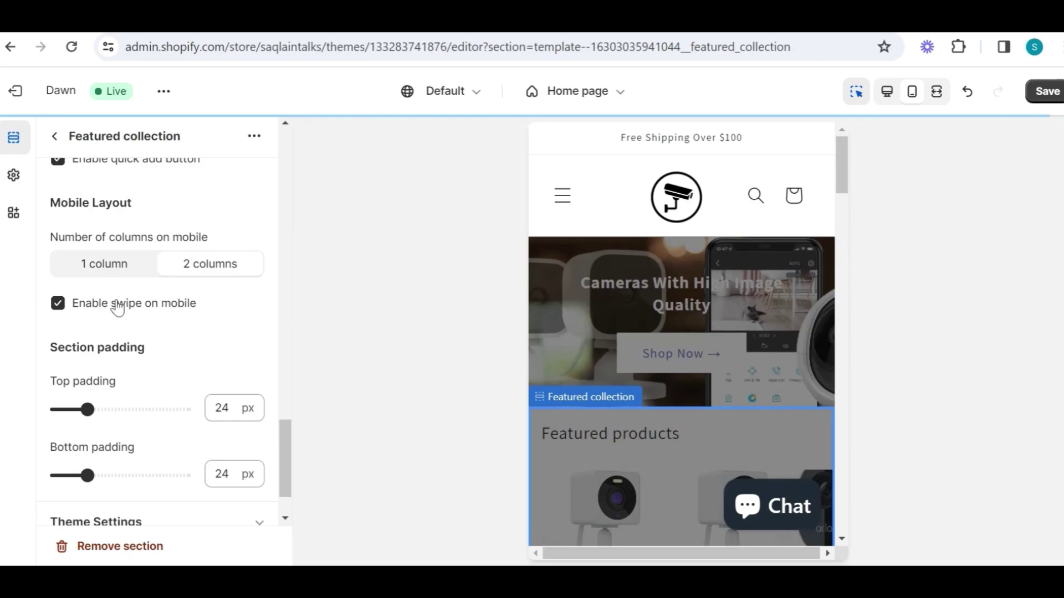
pyautogui.scroll(-1, 687, 374)
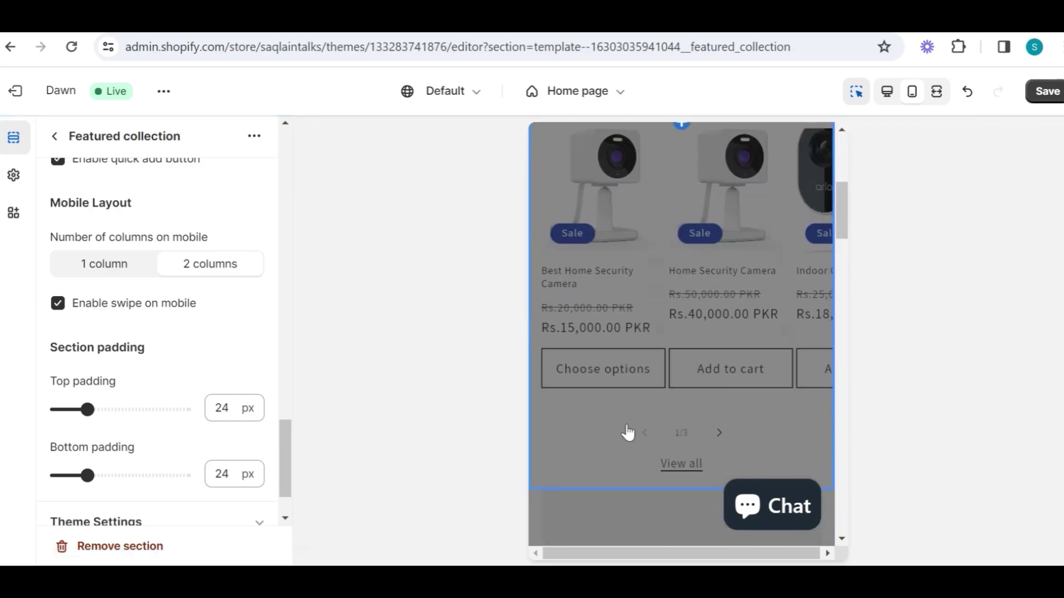
pyautogui.scroll(-1, 138, 373)
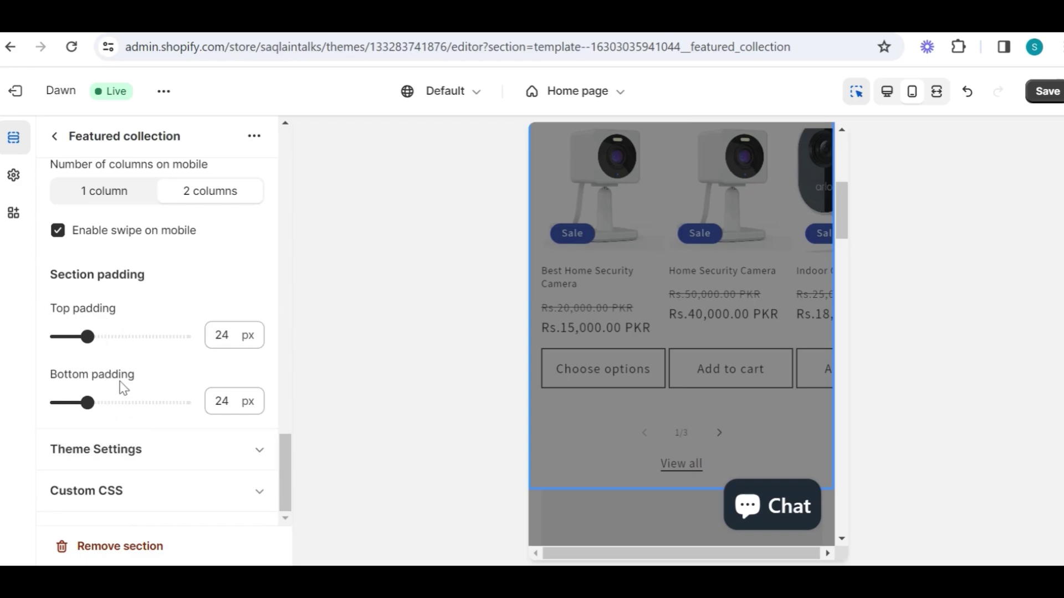
# Step: Leave the Featured collection settings for the home page section list and collapse the Image banner's blocks
pyautogui.click(62, 146)
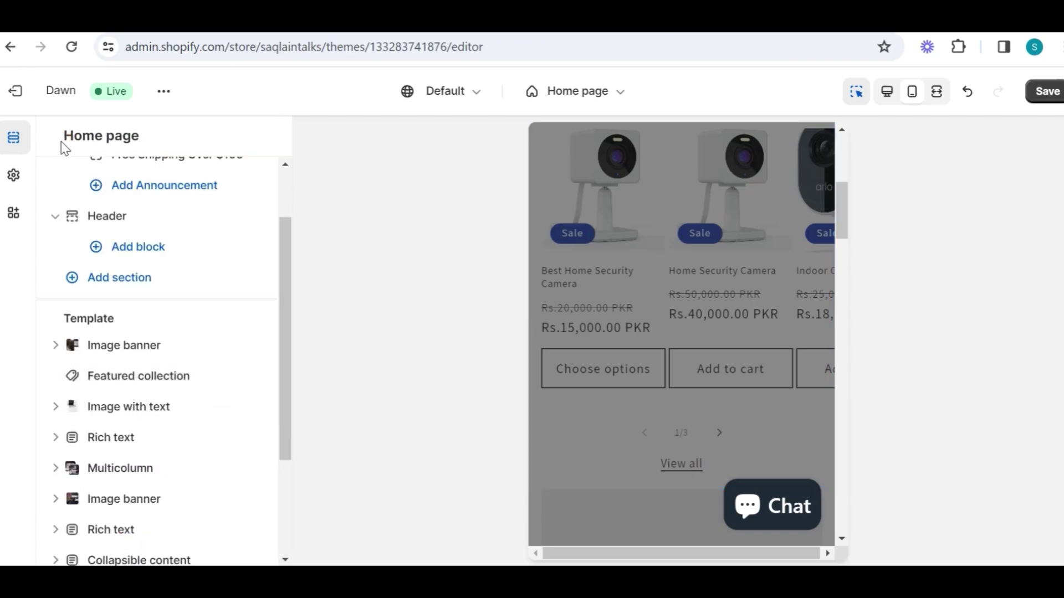
pyautogui.click(116, 371)
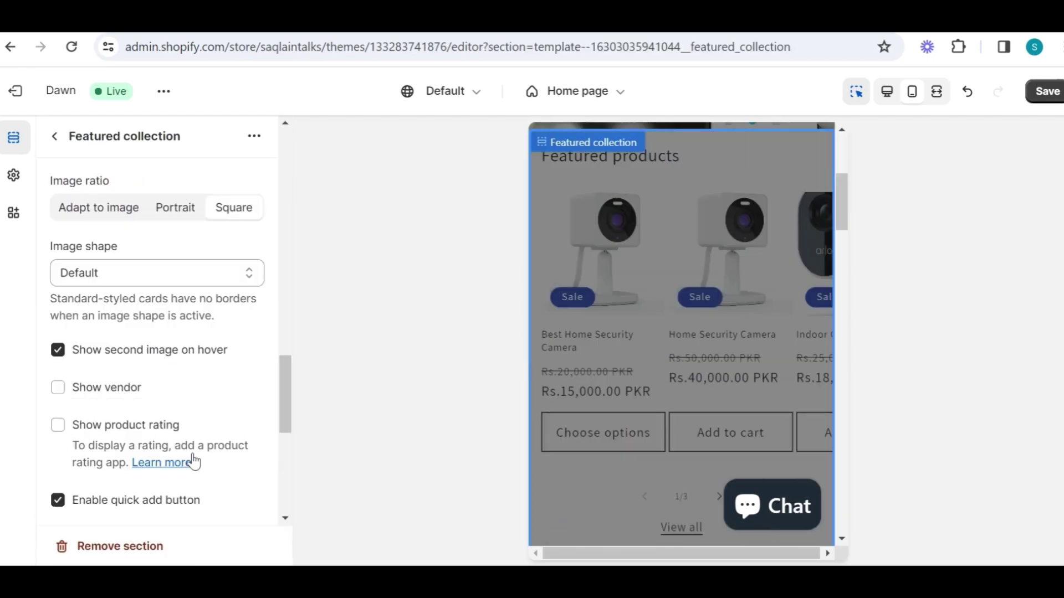
pyautogui.scroll(-7, 194, 461)
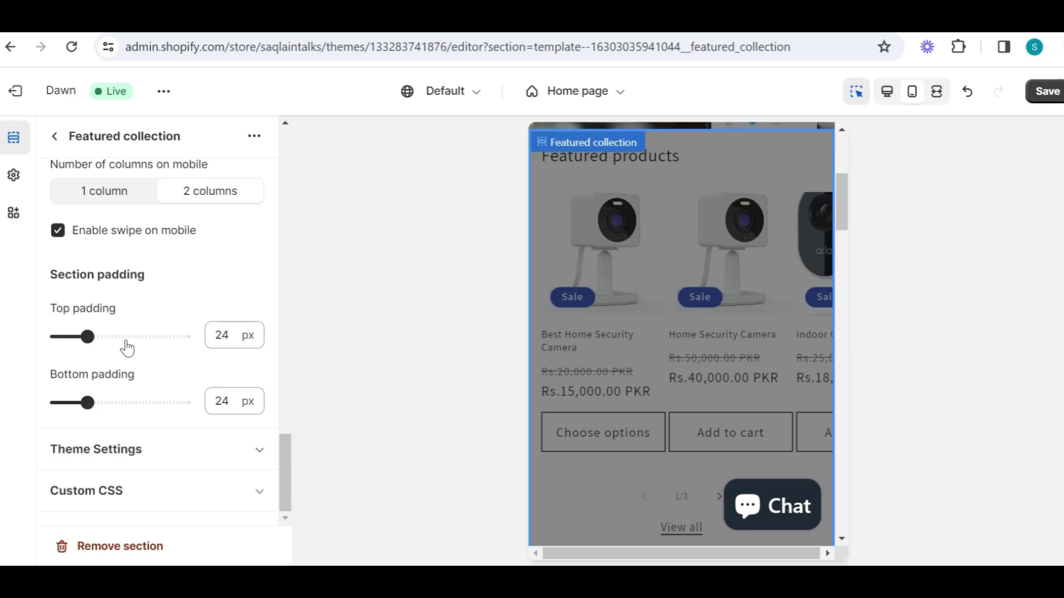
pyautogui.click(54, 136)
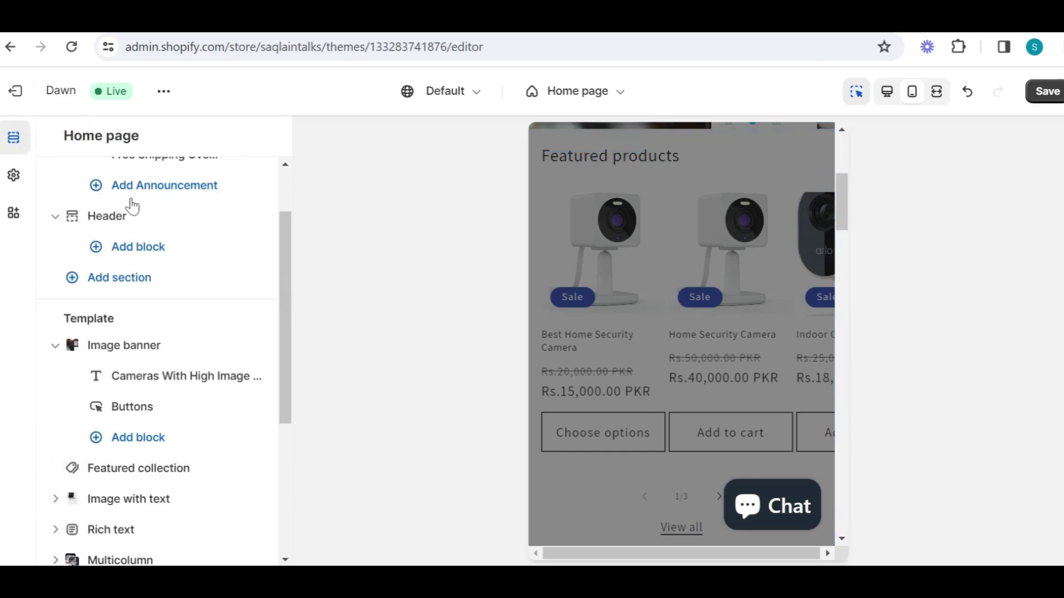
pyautogui.scroll(-2, 166, 388)
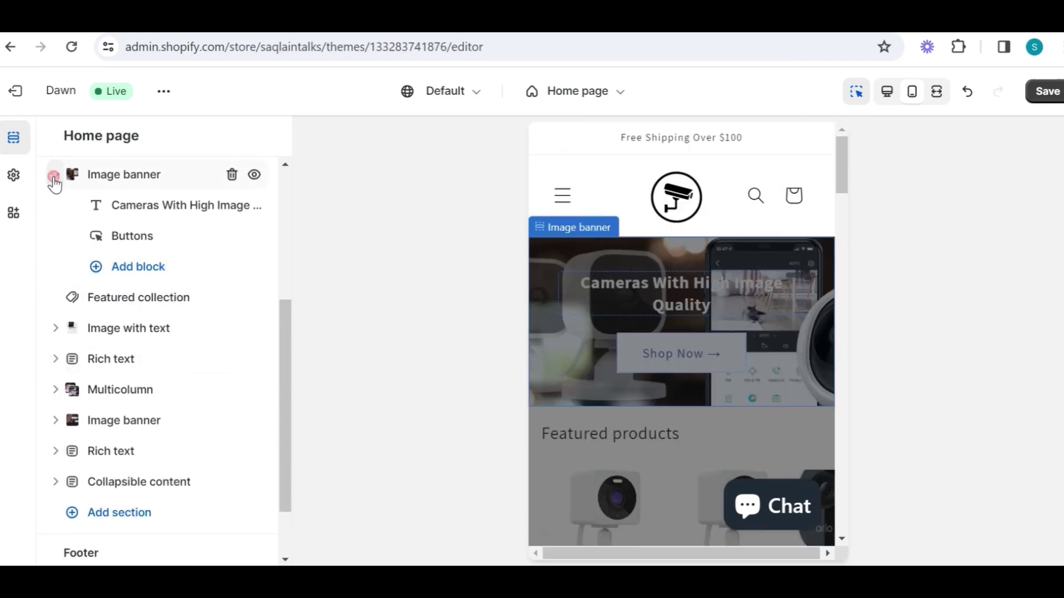
pyautogui.click(52, 175)
pyautogui.moveTo(169, 257)
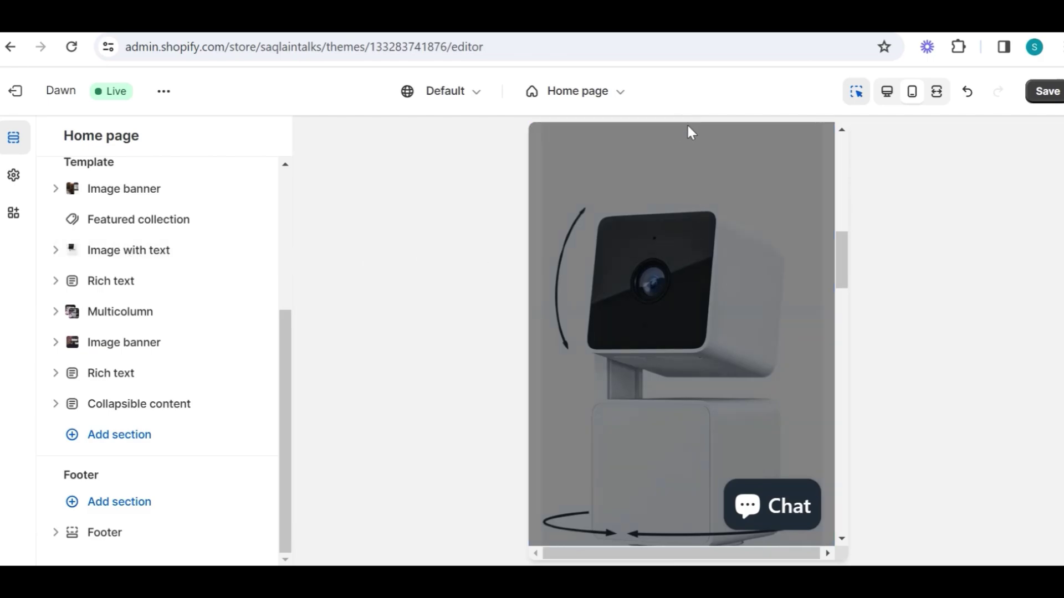
pyautogui.scroll(2, 690, 181)
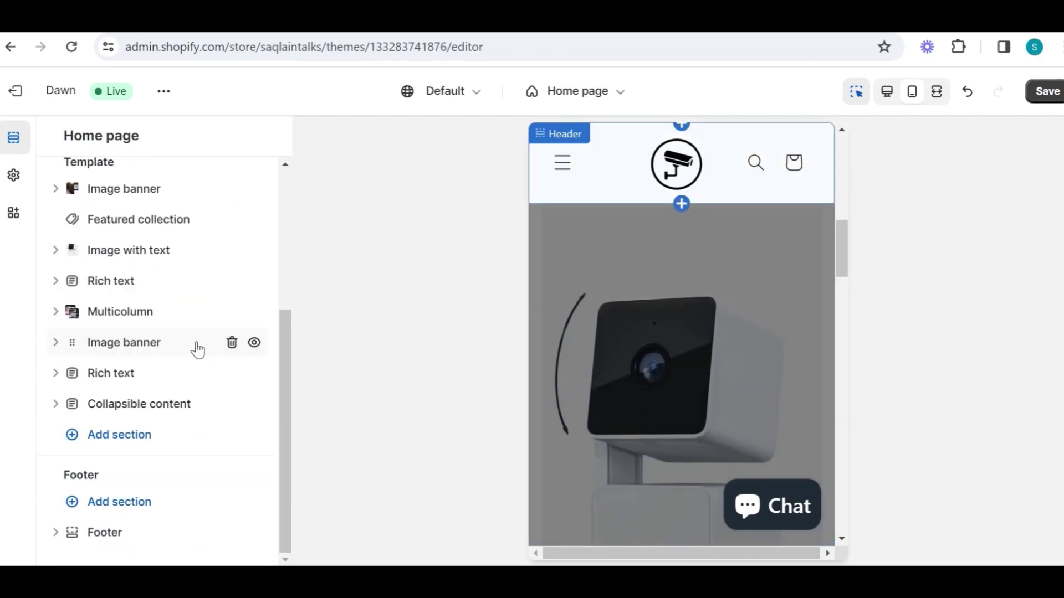
# Step: Browse the Add section list without adding anything, then drag the lower Rich text section upward
pyautogui.click(133, 440)
pyautogui.scroll(-3, 397, 380)
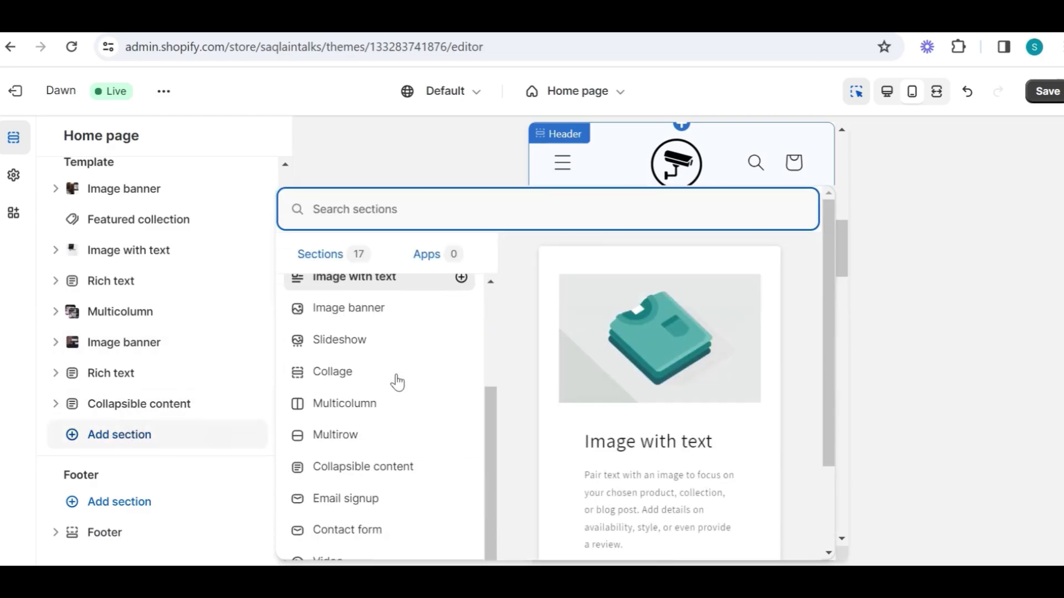
pyautogui.scroll(2, 377, 333)
pyautogui.click(332, 147)
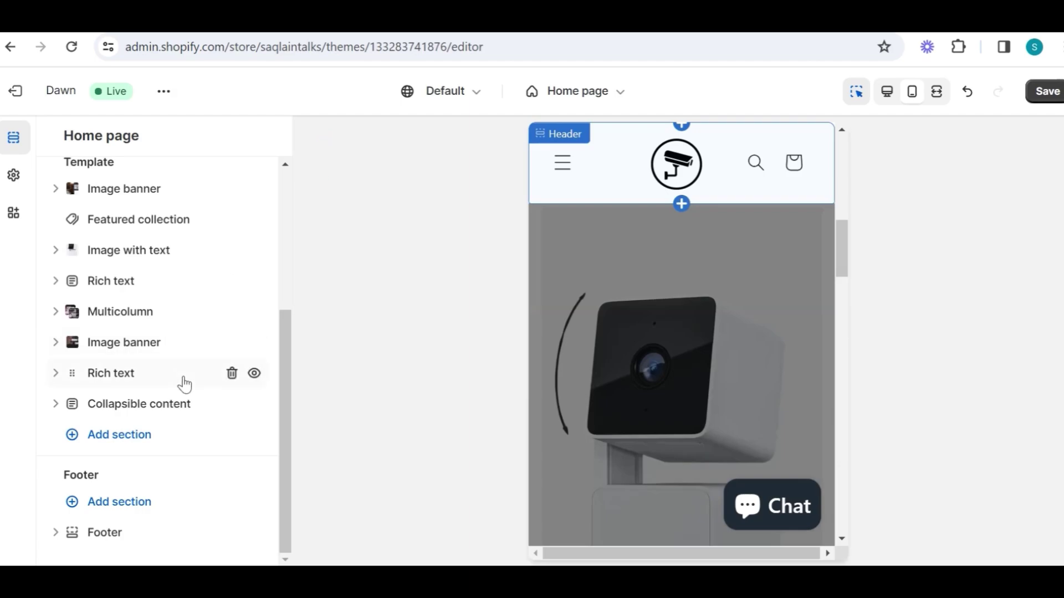
pyautogui.scroll(2, 186, 388)
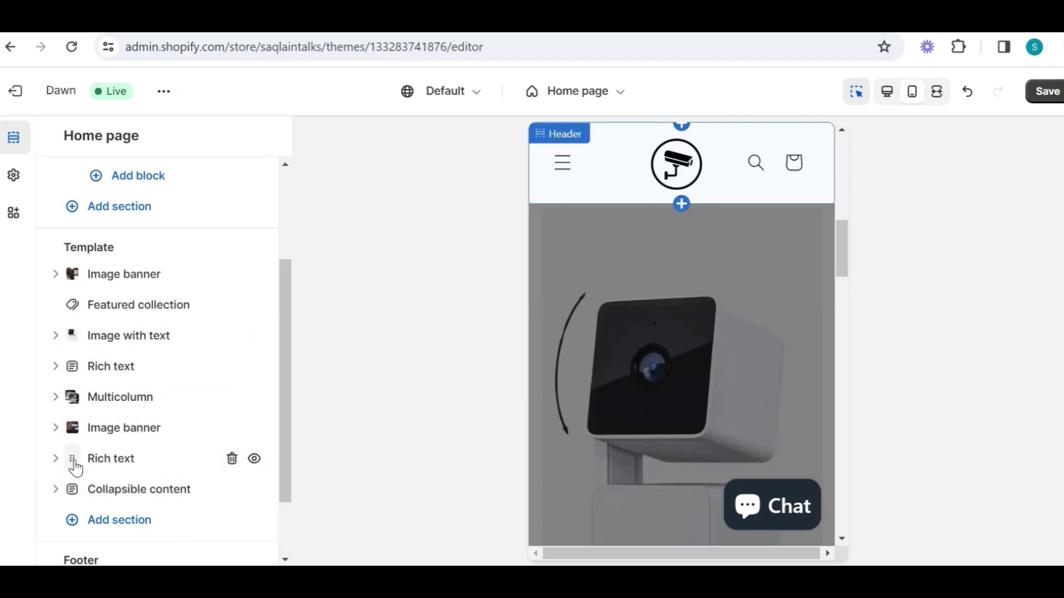
pyautogui.moveTo(76, 468)
pyautogui.mouseDown()
pyautogui.moveTo(71, 420)
pyautogui.moveTo(72, 449)
pyautogui.mouseUp()
# Step: Drop the Rich text section into its new position and take a first look at Image with text settings
pyautogui.click(148, 338)
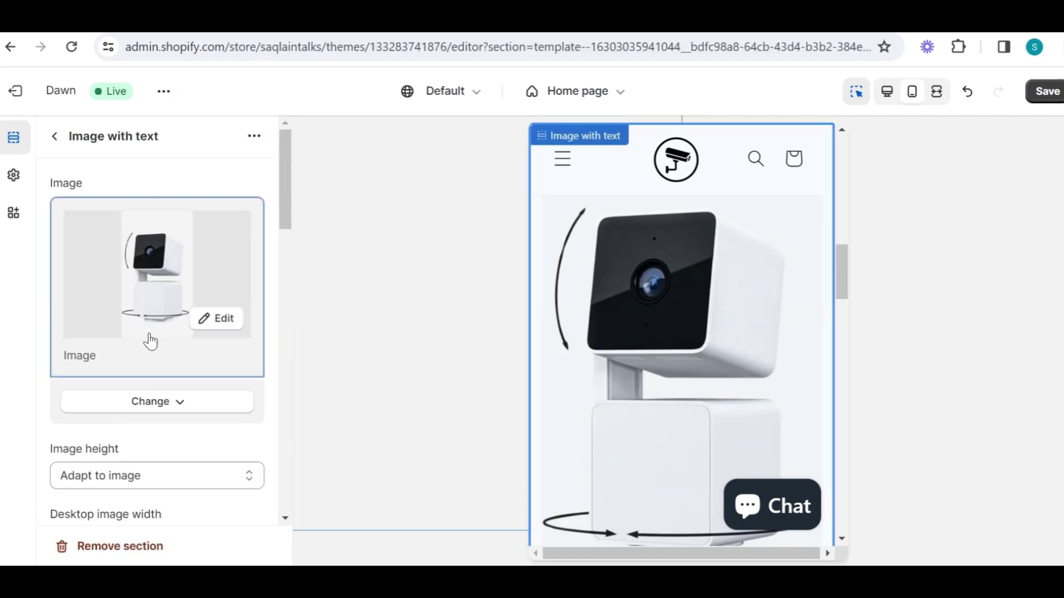
pyautogui.click(55, 142)
pyautogui.scroll(-5, 700, 348)
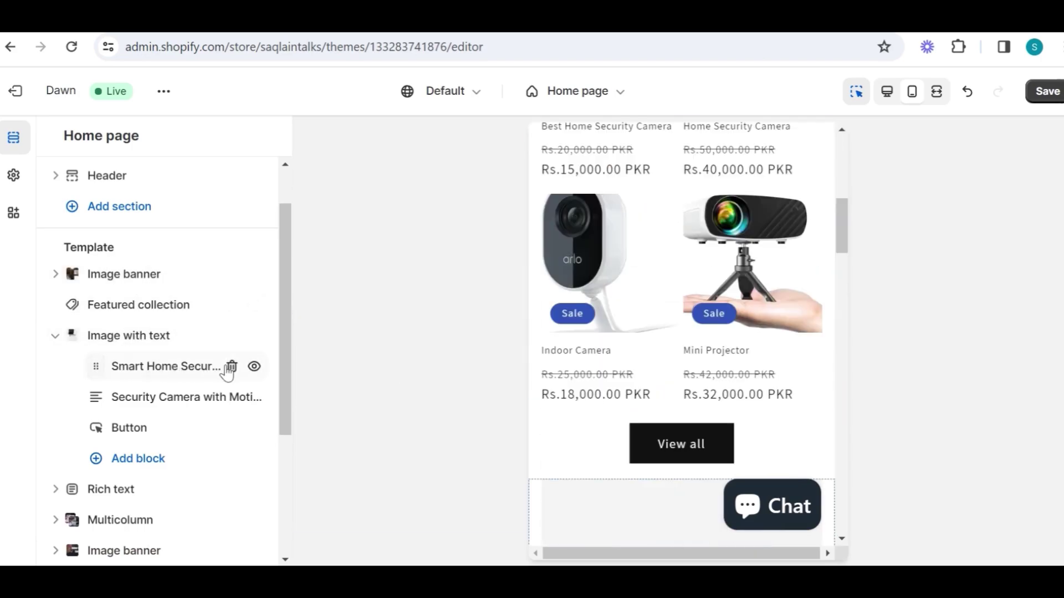
pyautogui.click(143, 344)
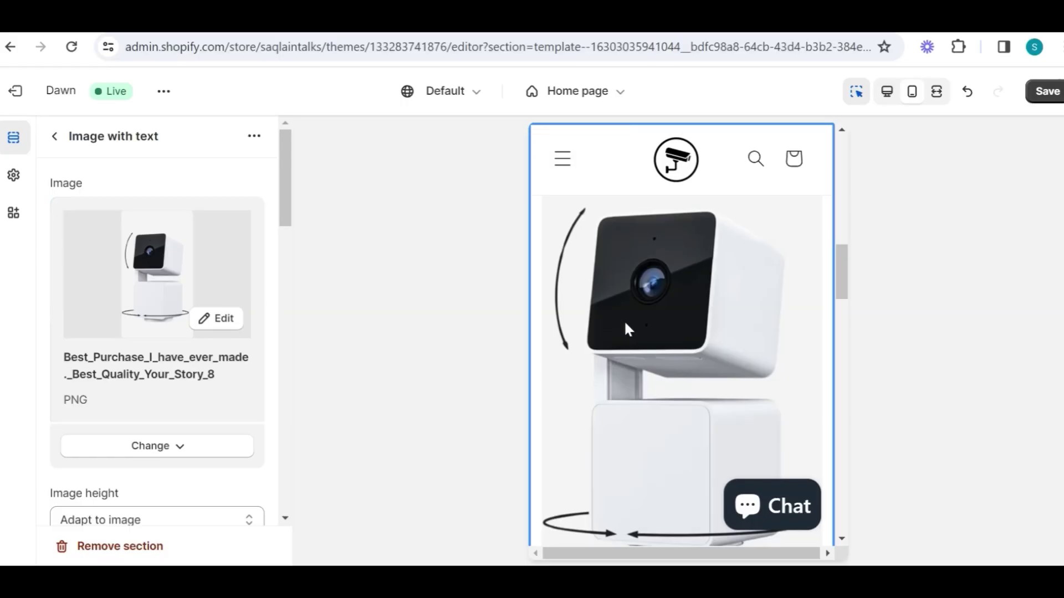
pyautogui.scroll(-2, 636, 329)
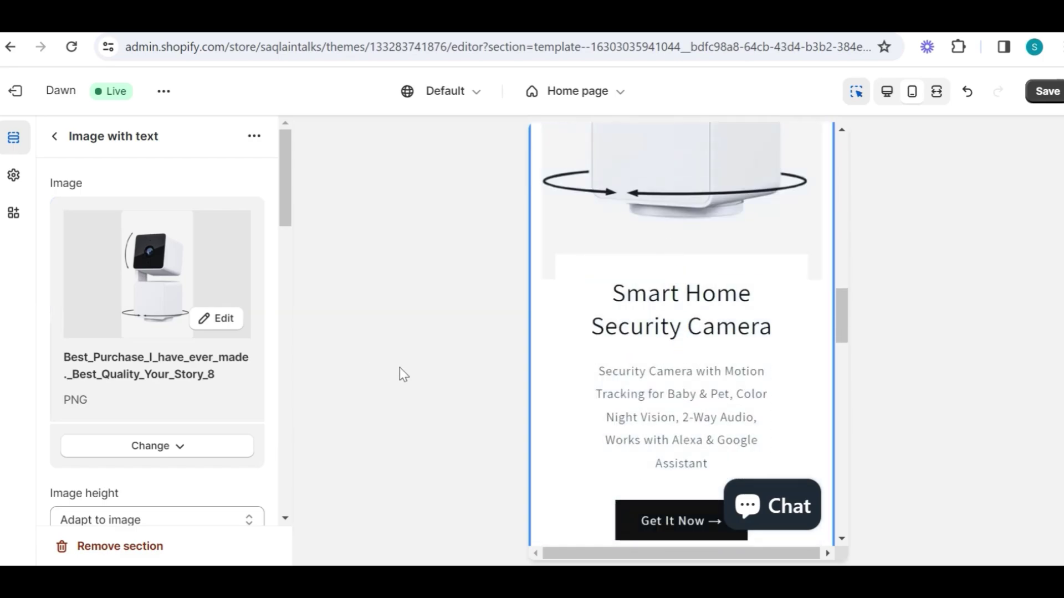
pyautogui.scroll(-2, 665, 333)
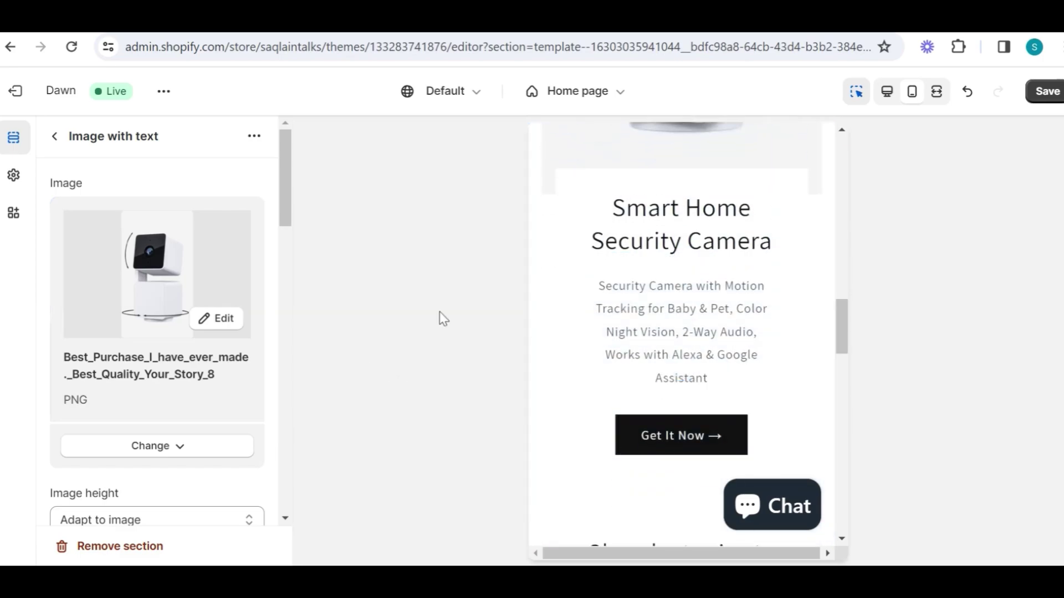
pyautogui.click(56, 140)
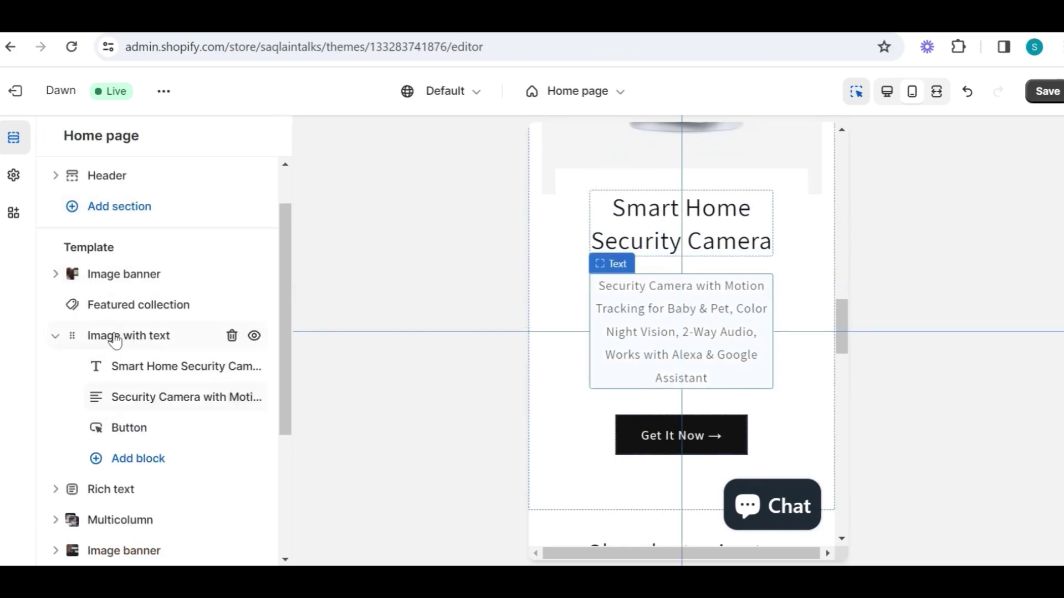
# Step: Scroll through the full Image with text settings panel, then return to the section list
pyautogui.click(148, 347)
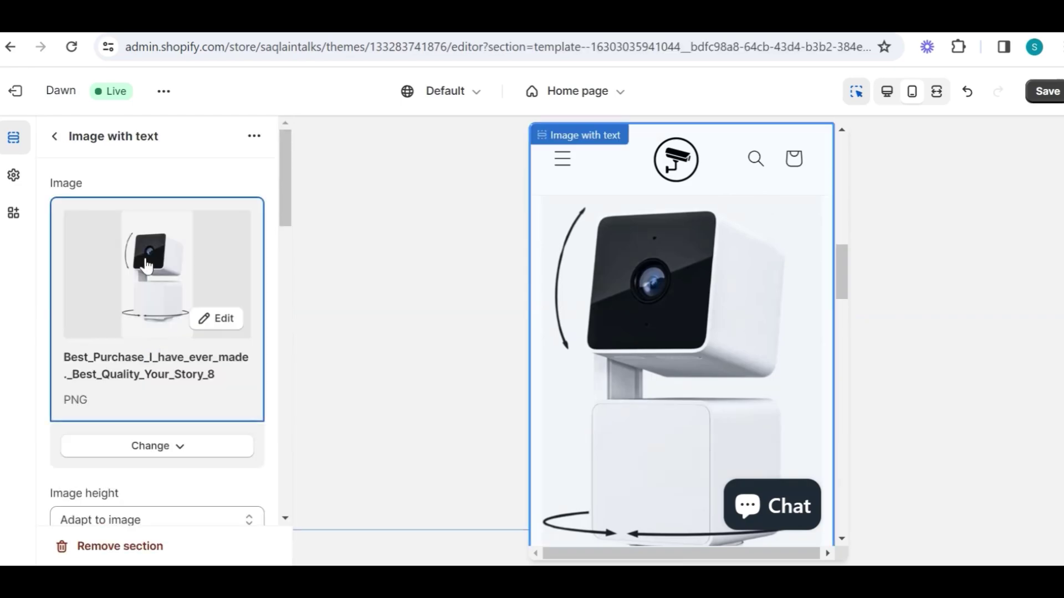
pyautogui.scroll(-3, 697, 349)
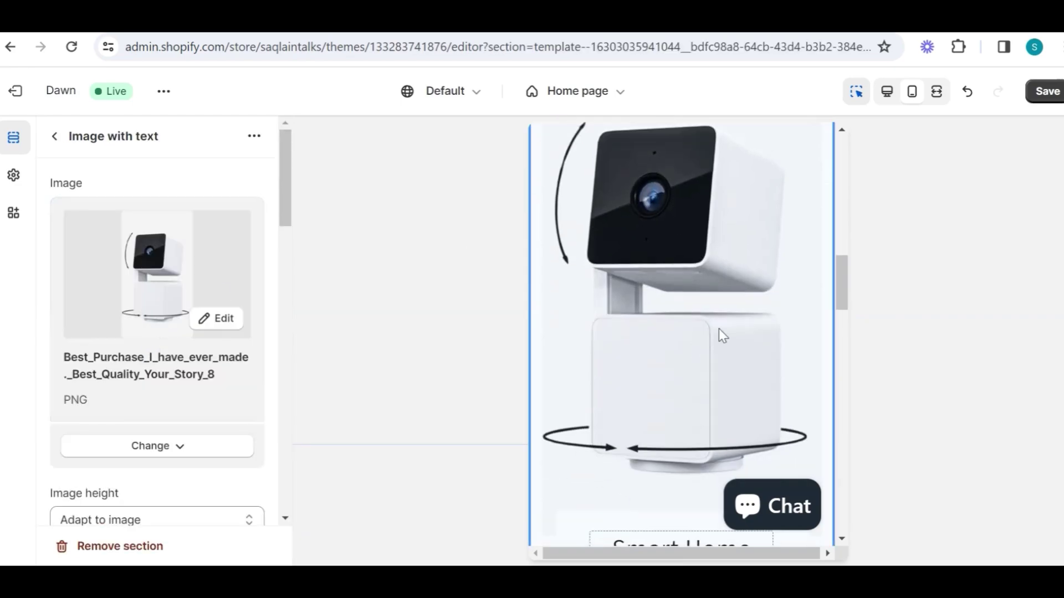
pyautogui.scroll(-3, 720, 334)
pyautogui.scroll(5, 718, 305)
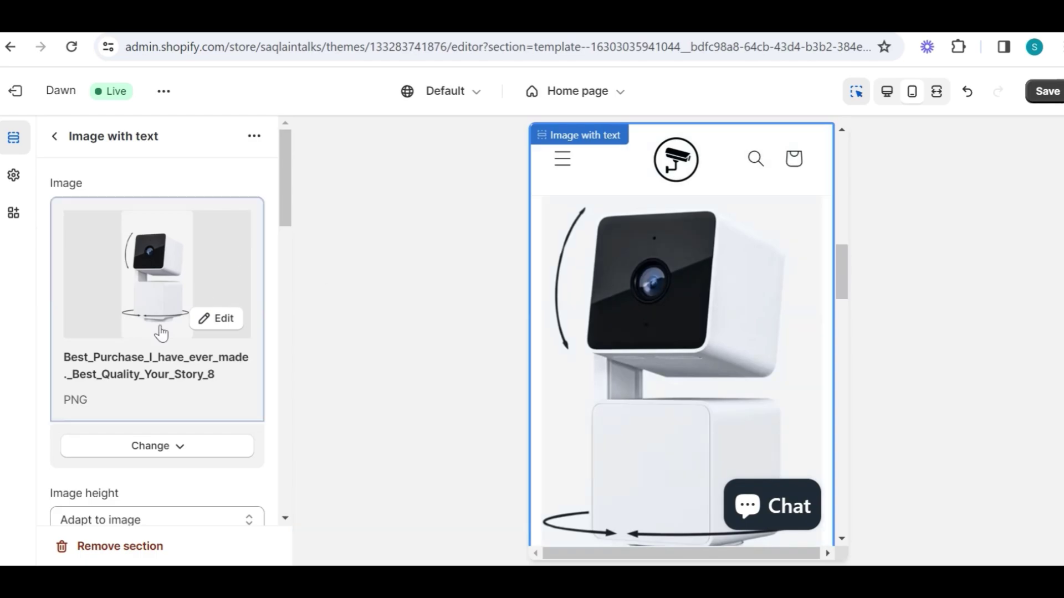
pyautogui.scroll(-5, 161, 333)
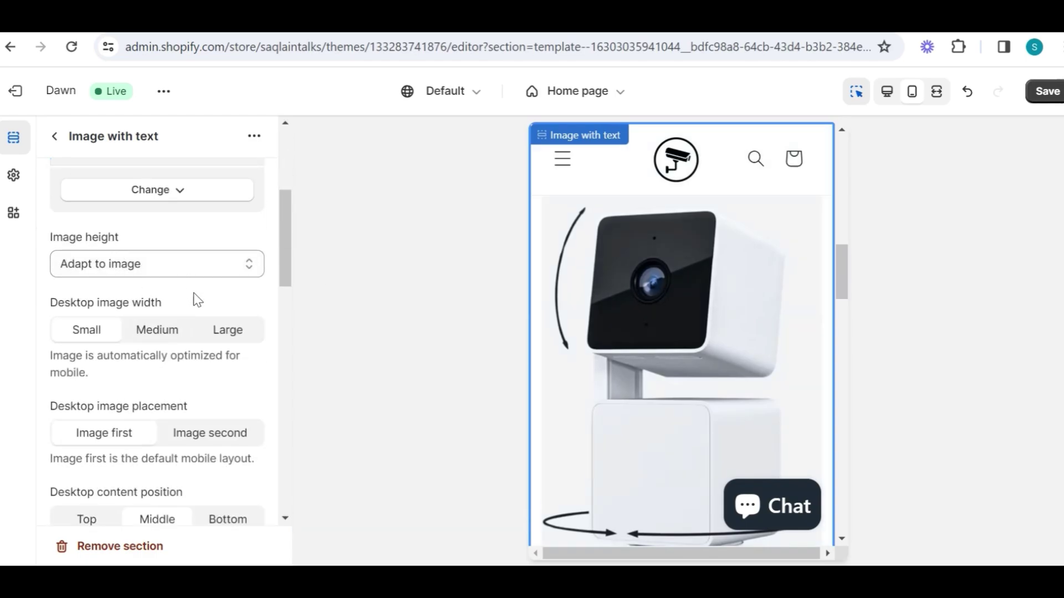
pyautogui.scroll(-3, 195, 302)
pyautogui.scroll(-1, 166, 370)
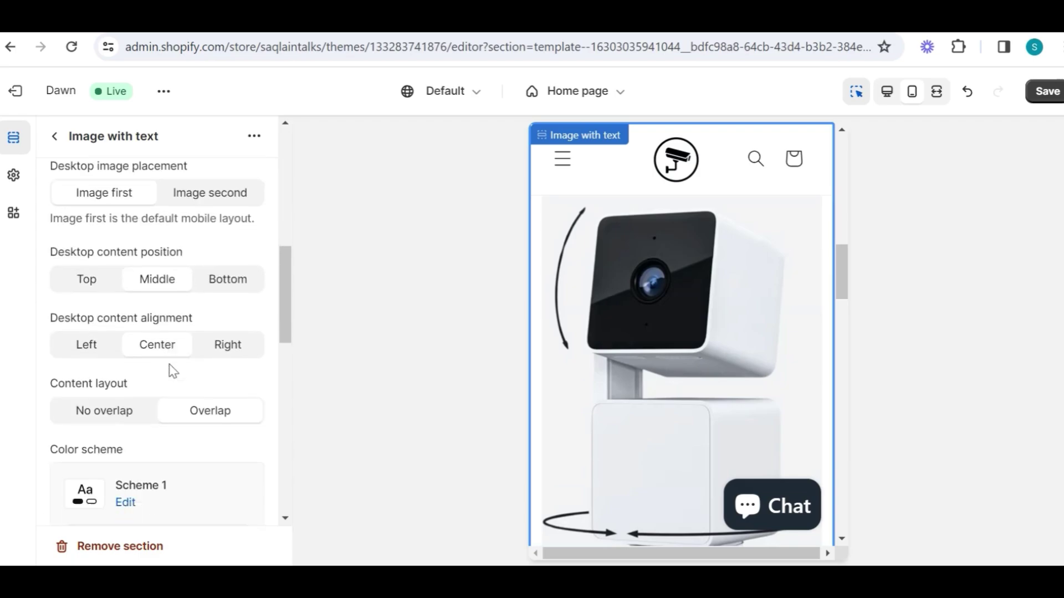
pyautogui.scroll(-2, 177, 355)
pyautogui.scroll(-10, 171, 365)
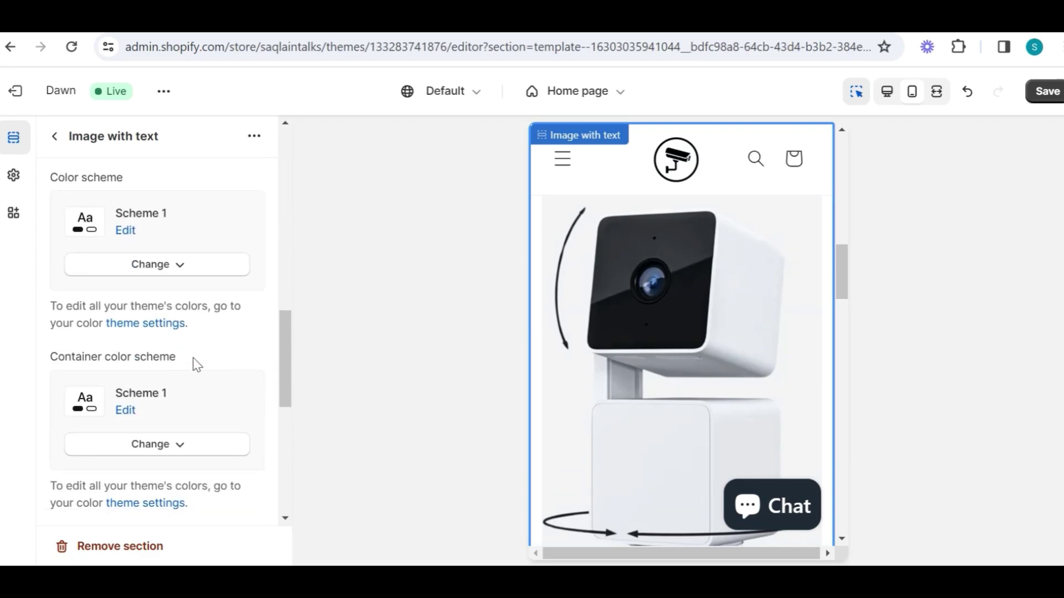
pyautogui.scroll(-2, 205, 360)
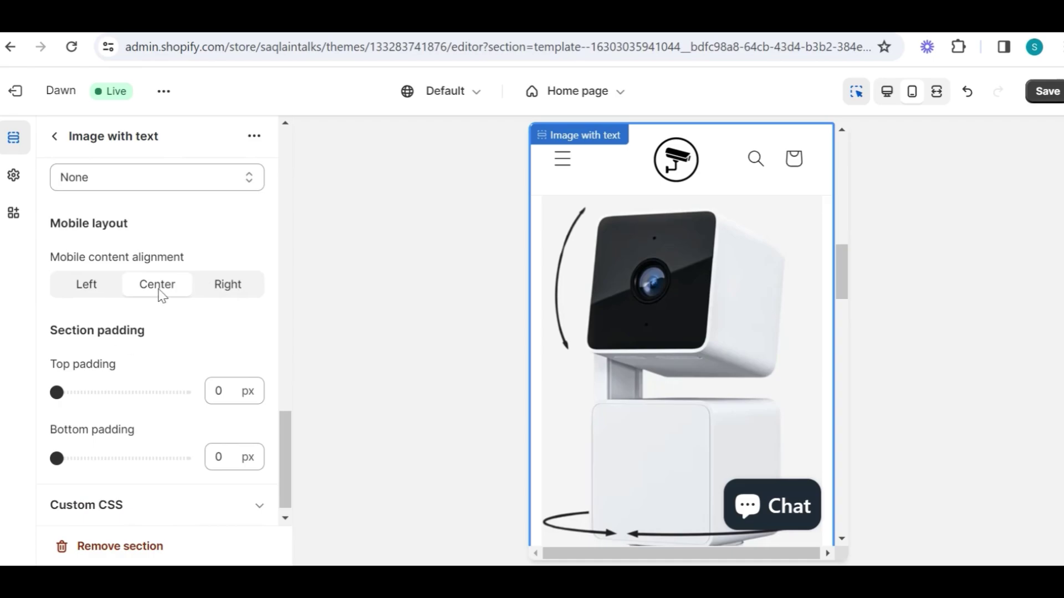
pyautogui.scroll(2, 127, 333)
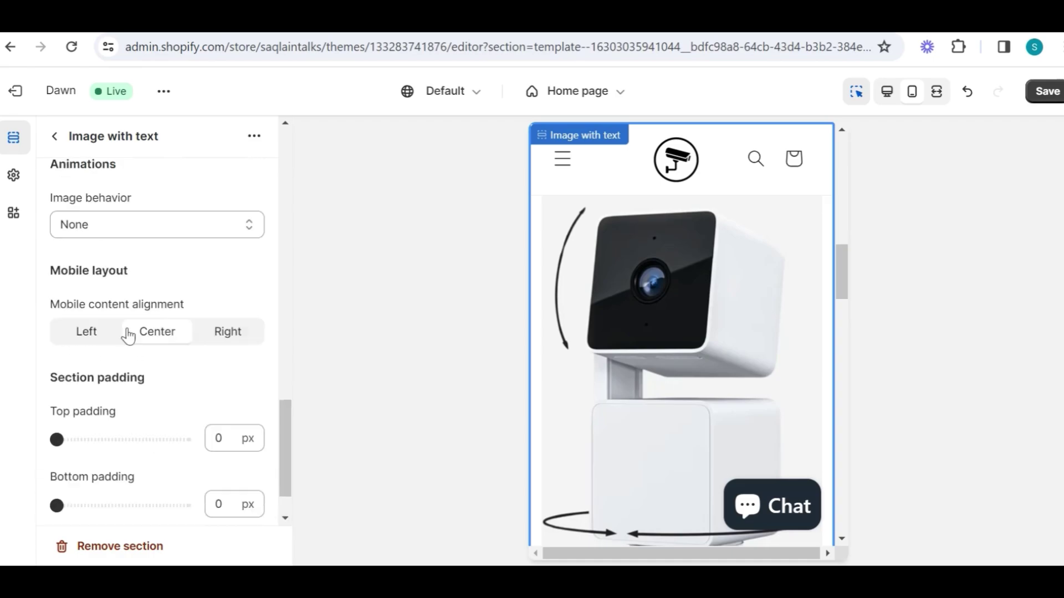
pyautogui.click(55, 136)
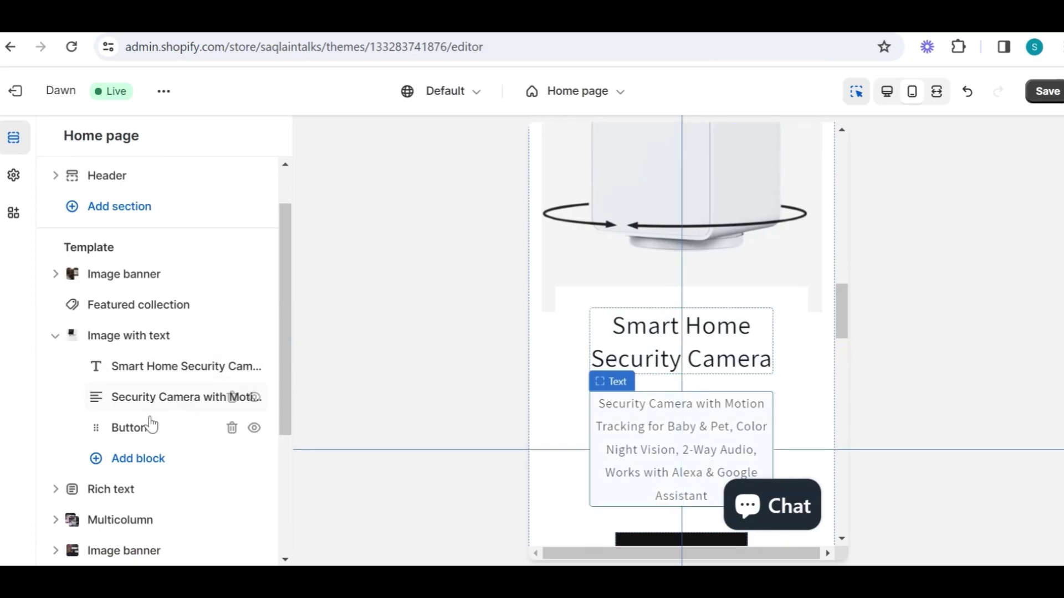
# Step: Open the Customer Reviews Multicolumn settings from the list and preview, then switch to desktop width
pyautogui.scroll(-2, 133, 360)
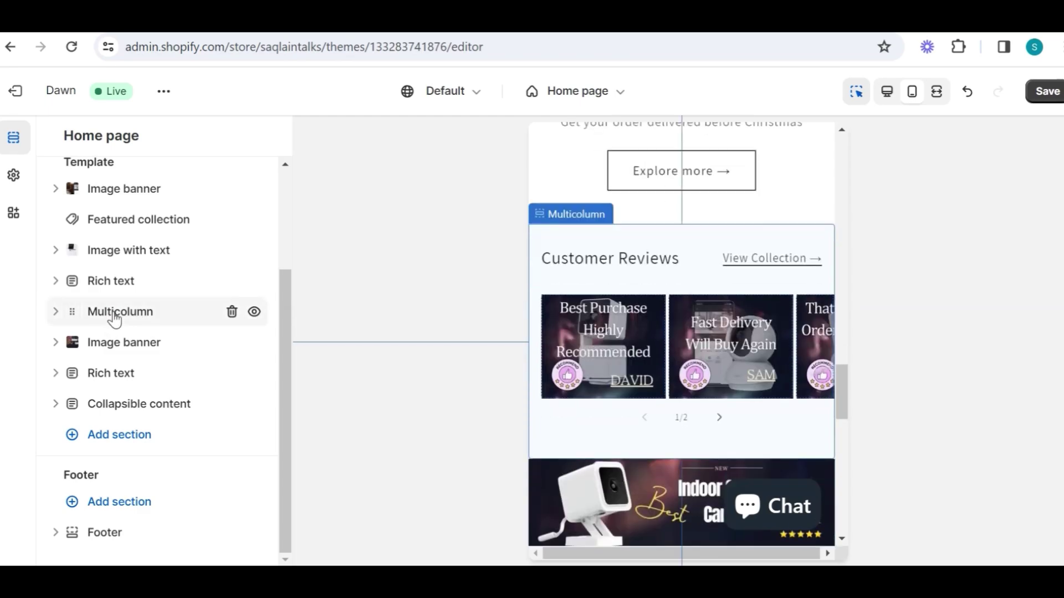
pyautogui.click(115, 316)
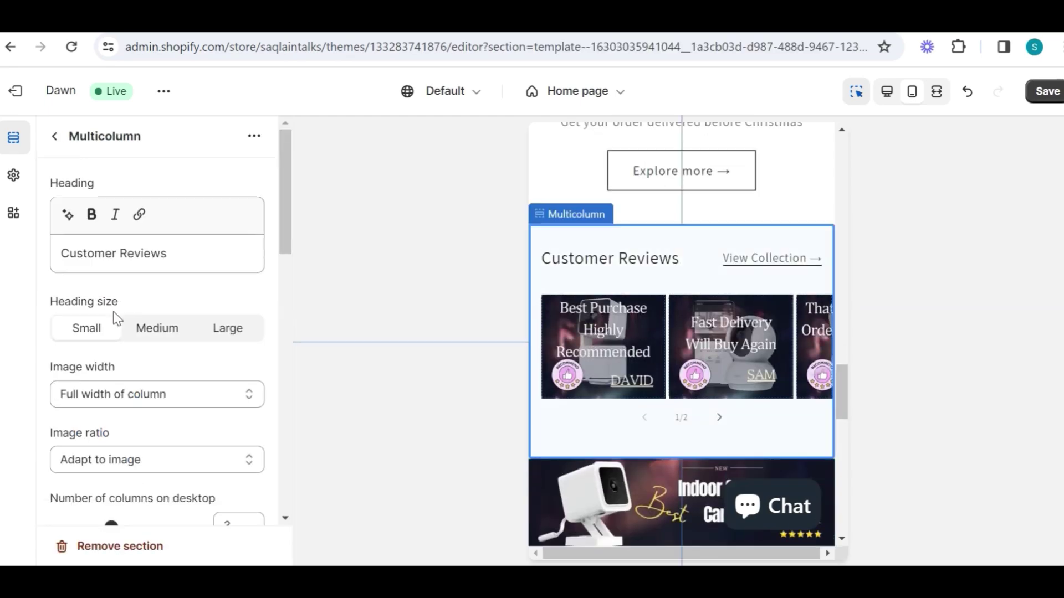
pyautogui.click(54, 137)
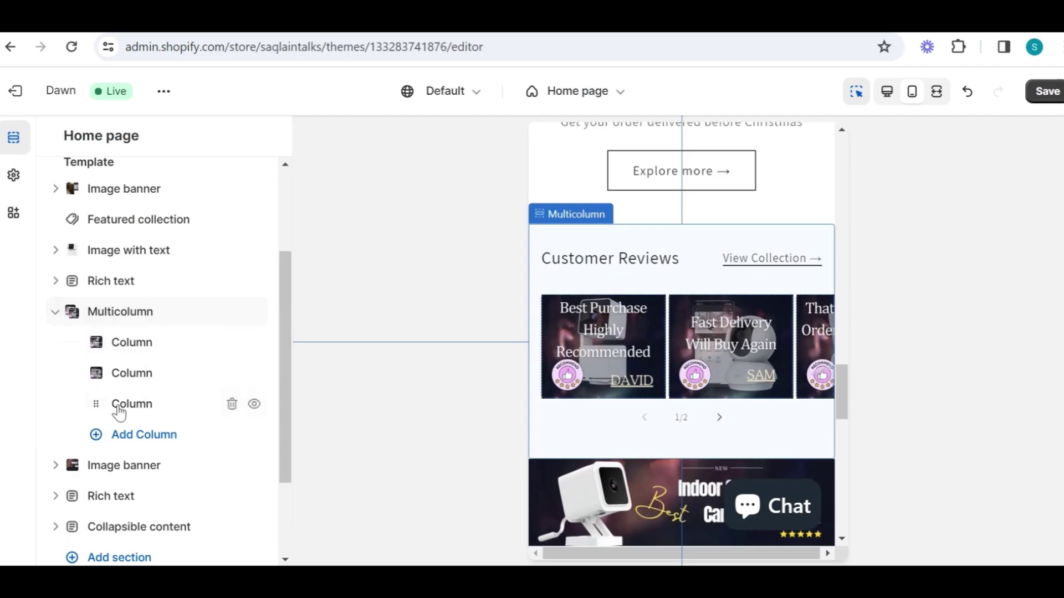
pyautogui.click(720, 422)
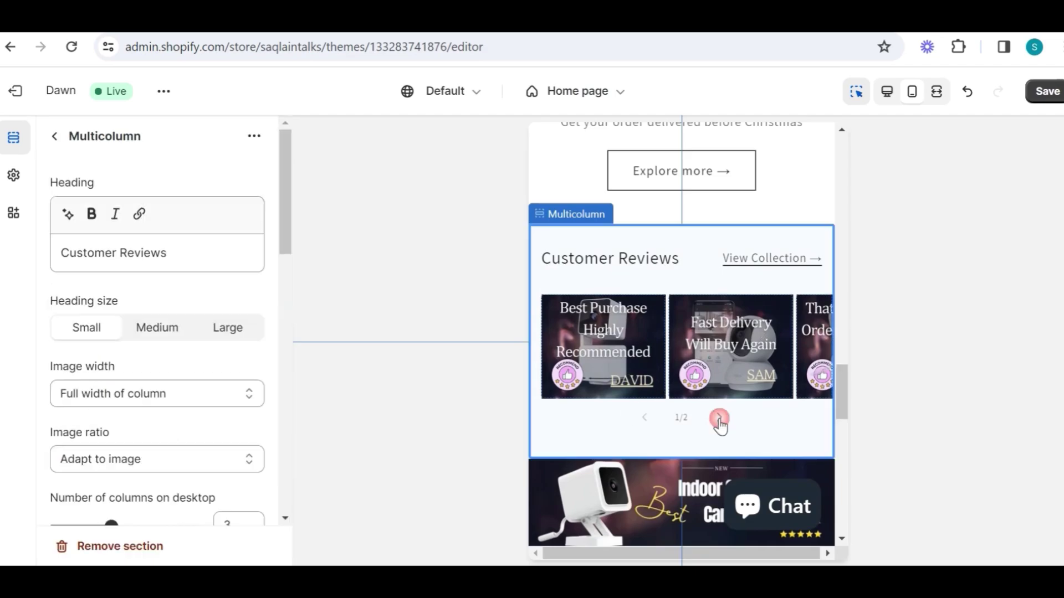
pyautogui.click(887, 91)
pyautogui.scroll(-1, 775, 294)
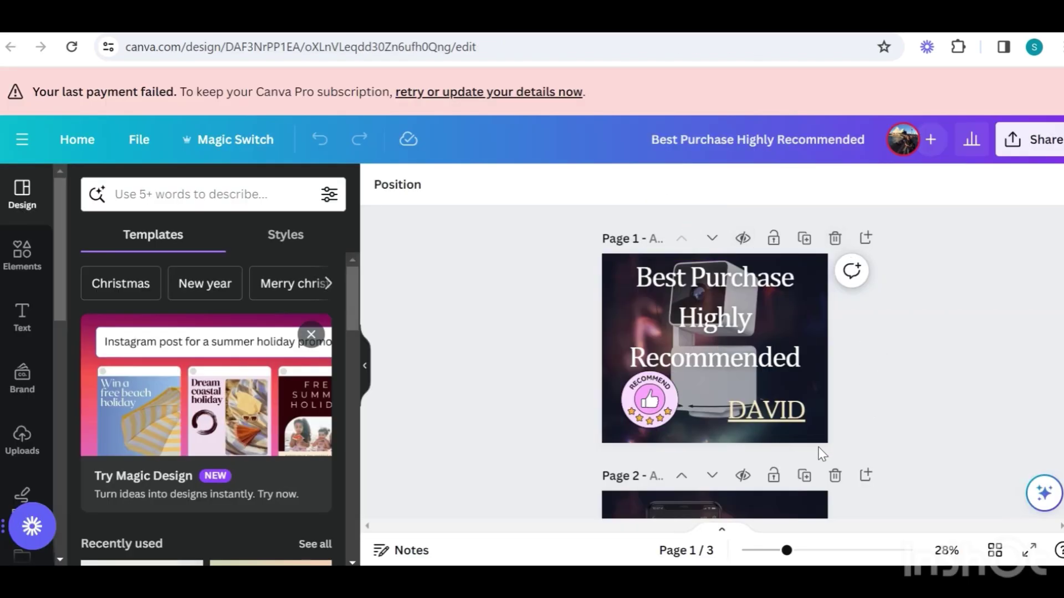
# Step: Scroll to Page 3 of the review design and open Share > Download
pyautogui.scroll(-5, 716, 398)
pyautogui.scroll(-5, 716, 398)
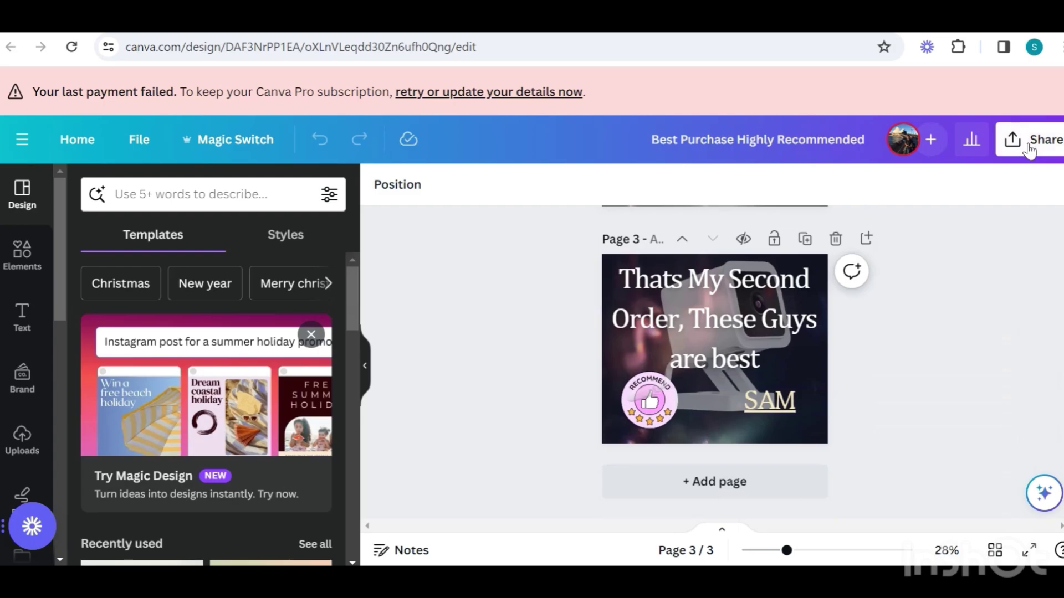
pyautogui.click(1029, 141)
pyautogui.scroll(-2, 842, 375)
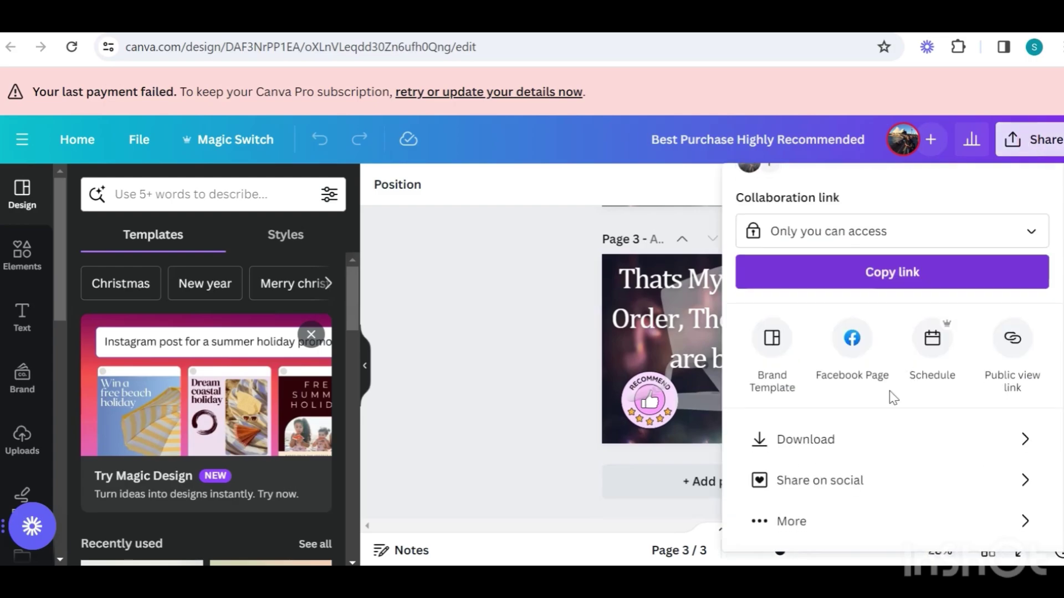
pyautogui.click(854, 446)
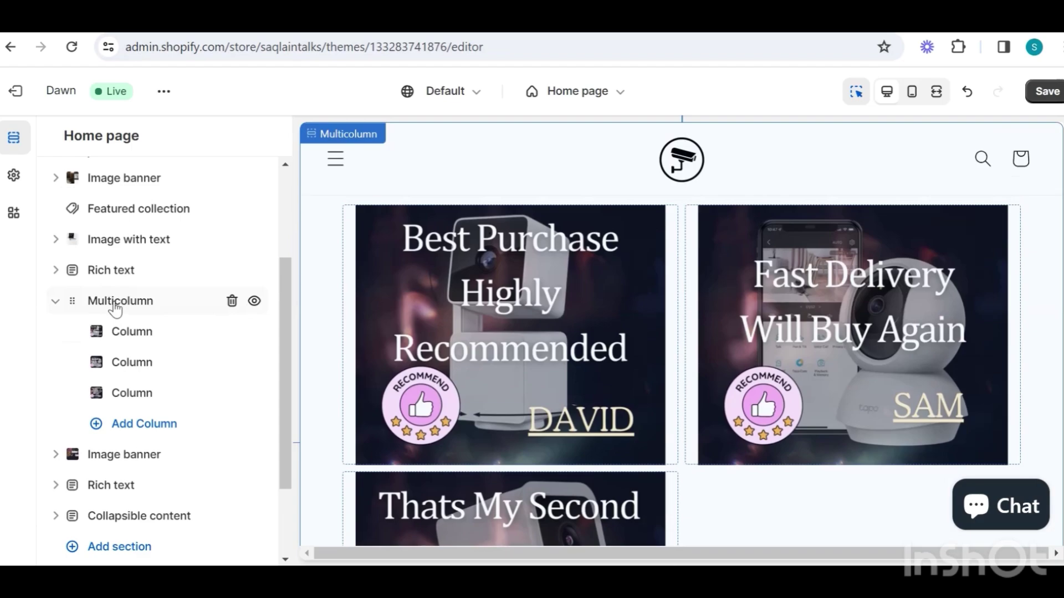
# Step: Open Multicolumn settings, select the Customer Reviews heading, and scroll through the column layout options
pyautogui.click(98, 304)
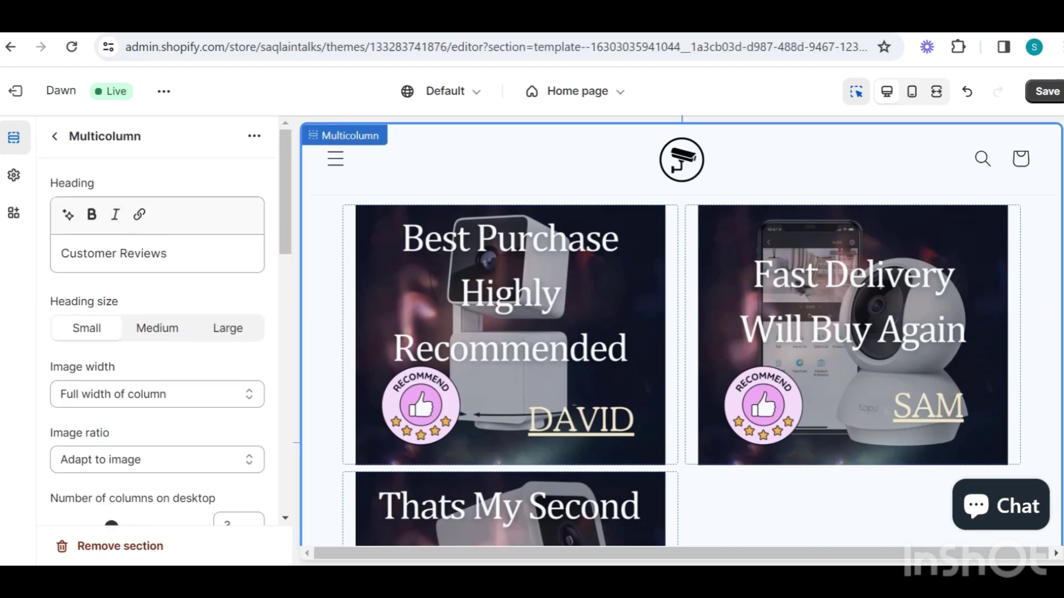
pyautogui.click(166, 253)
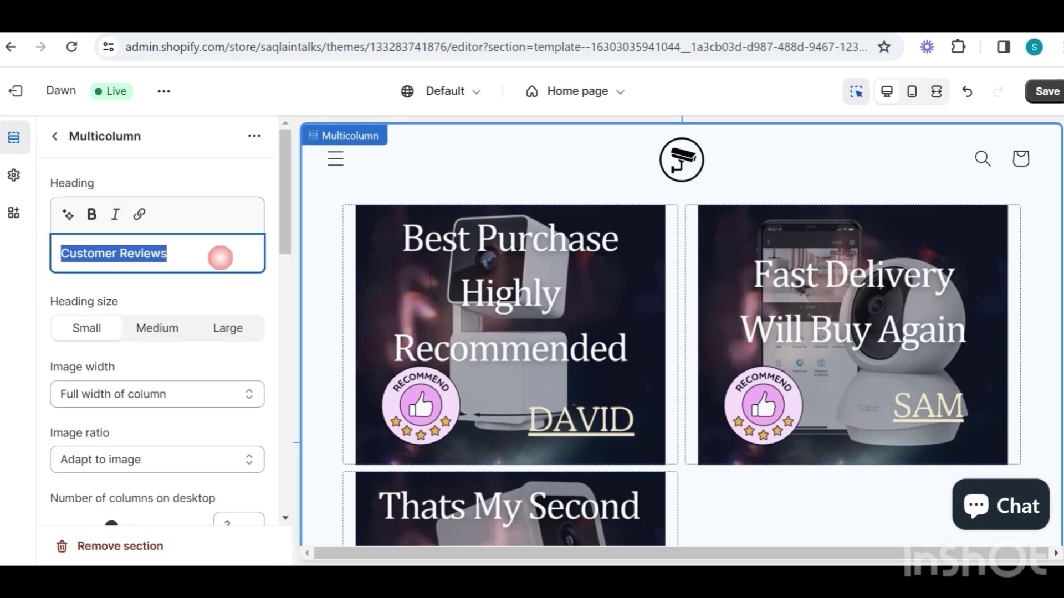
pyautogui.scroll(2, 633, 270)
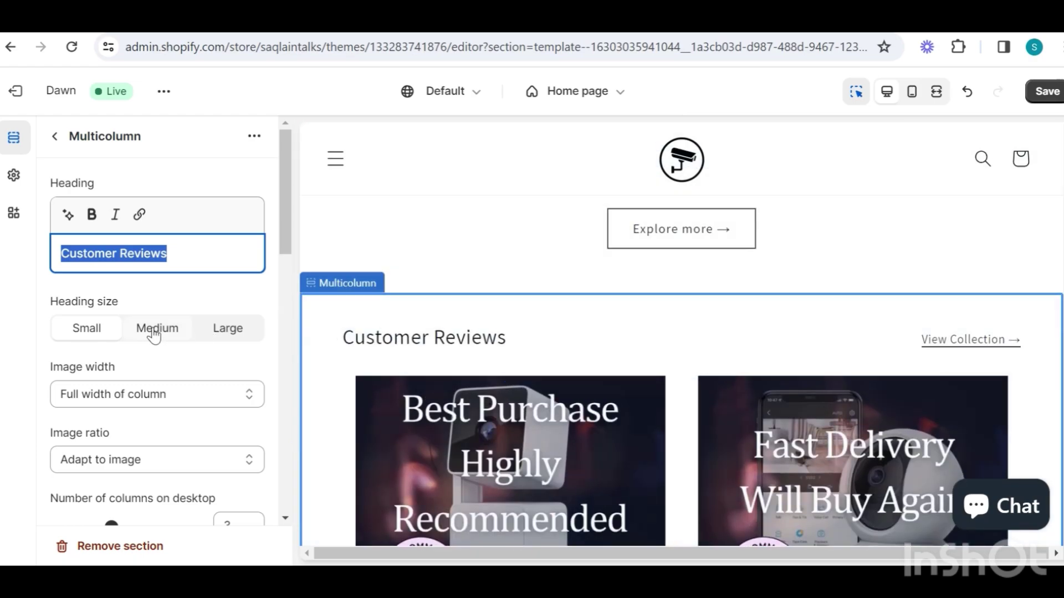
pyautogui.scroll(-2, 139, 396)
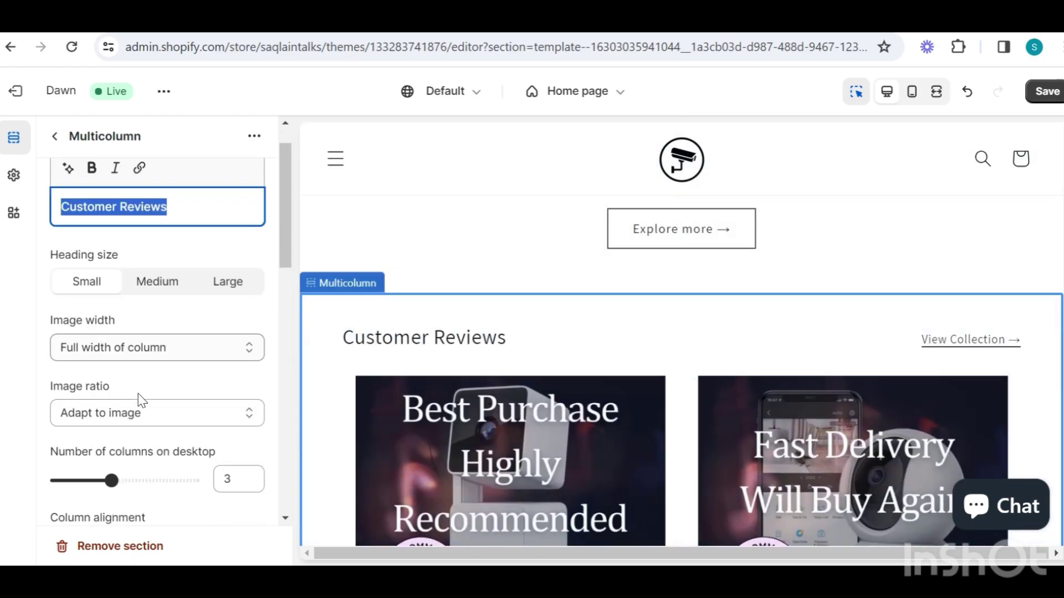
pyautogui.scroll(-2, 161, 383)
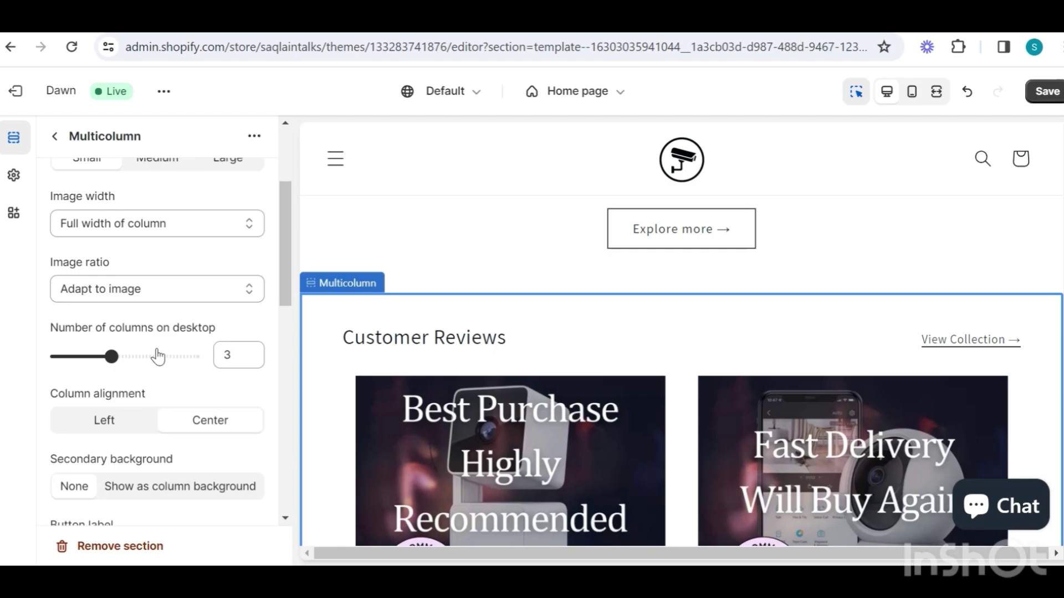
pyautogui.scroll(-10, 166, 369)
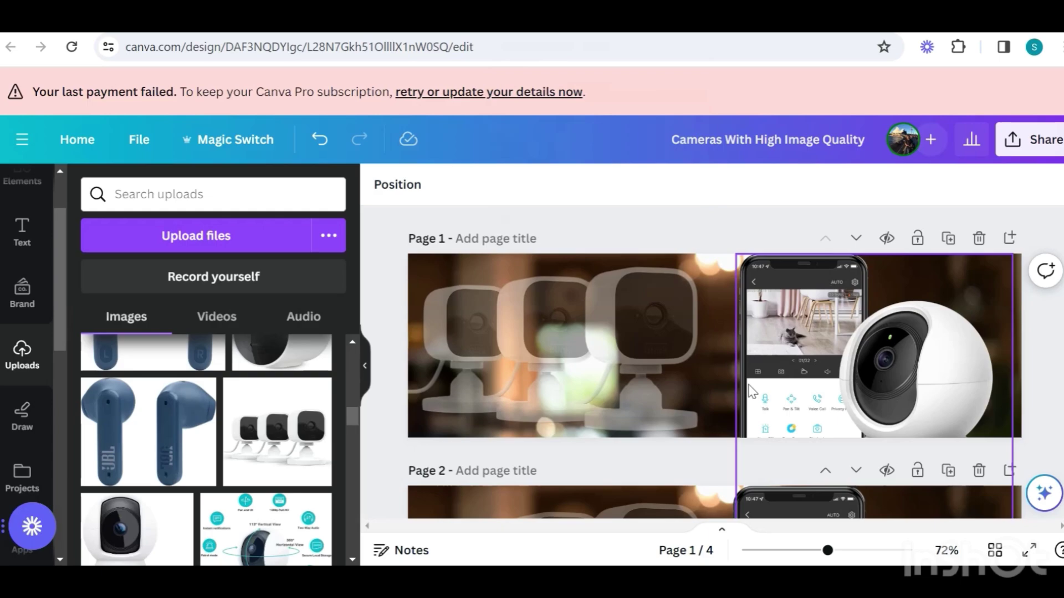
# Step: Scroll to Page 4 of the banner design and search Design templates for 'security camera'
pyautogui.scroll(-5, 763, 388)
pyautogui.scroll(-5, 764, 388)
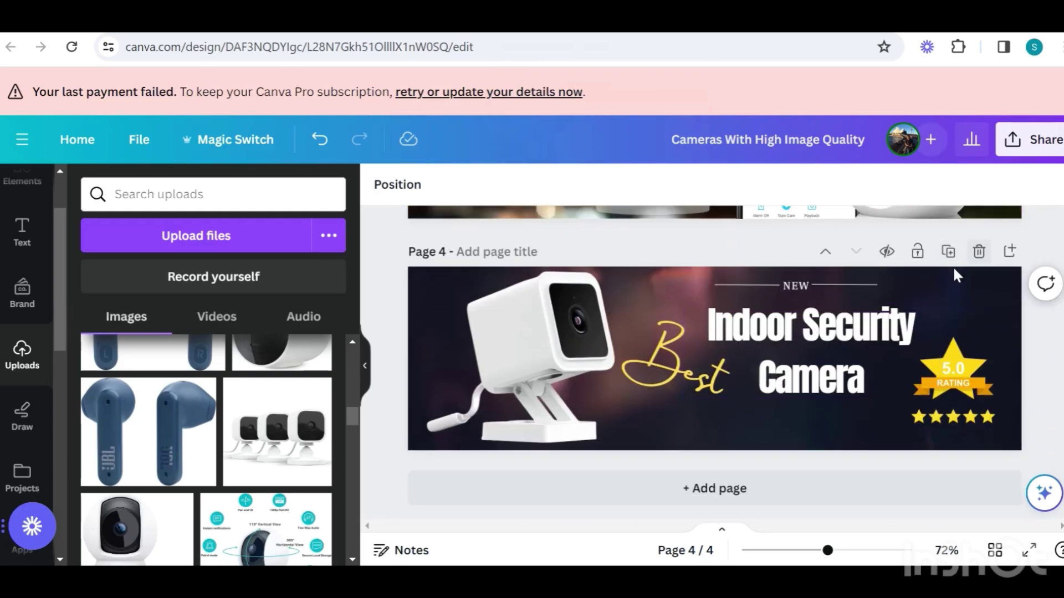
pyautogui.scroll(2, 22, 222)
pyautogui.click(22, 208)
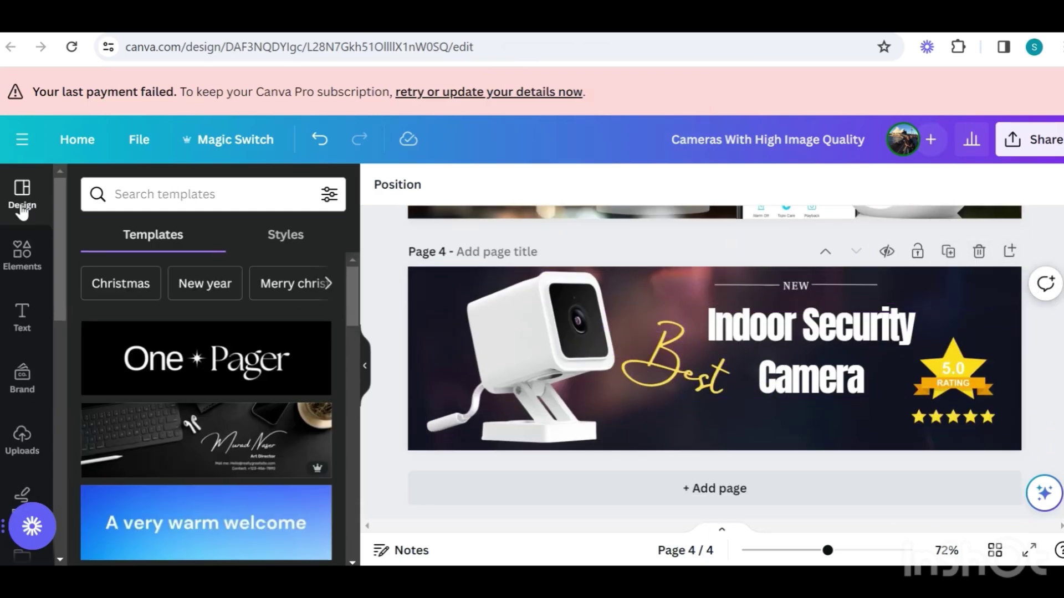
pyautogui.click(166, 194)
pyautogui.click(145, 268)
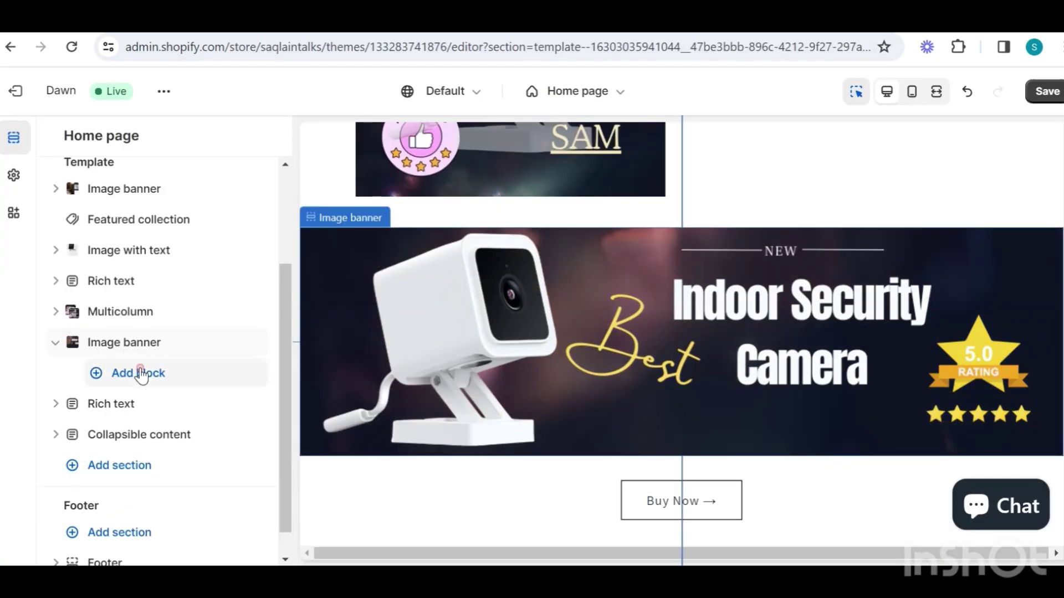
pyautogui.click(139, 372)
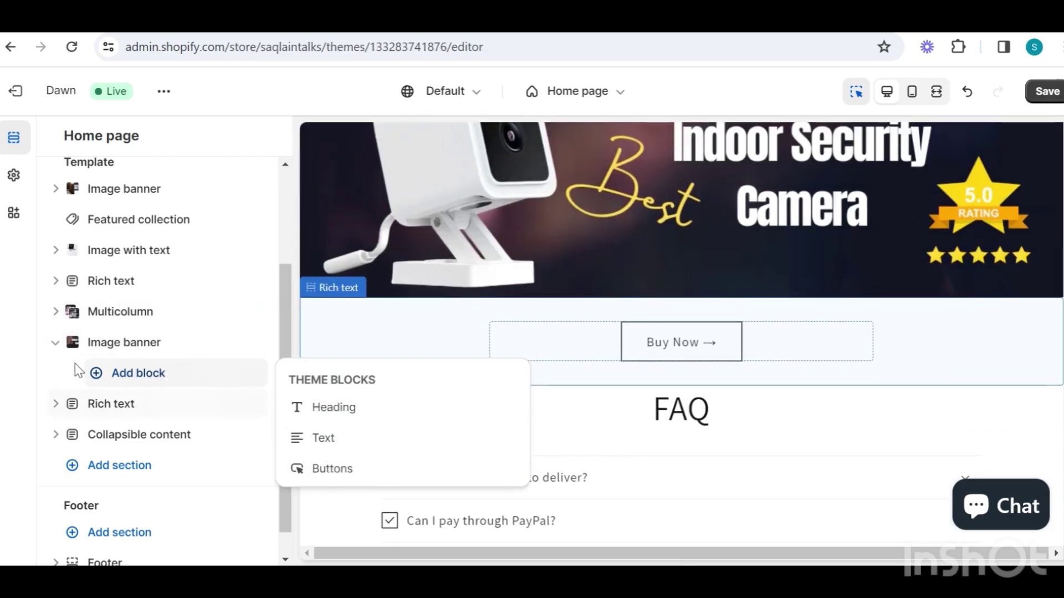
# Step: Collapse the Image banner's blocks and check the Rich text section's settings and block options
pyautogui.click(55, 342)
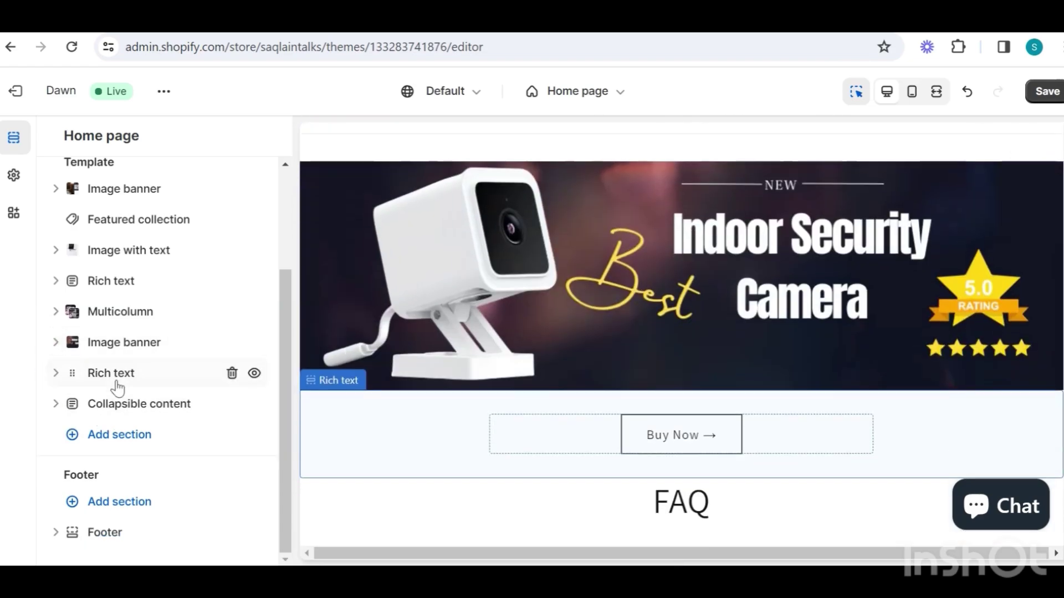
pyautogui.click(117, 386)
pyautogui.click(56, 136)
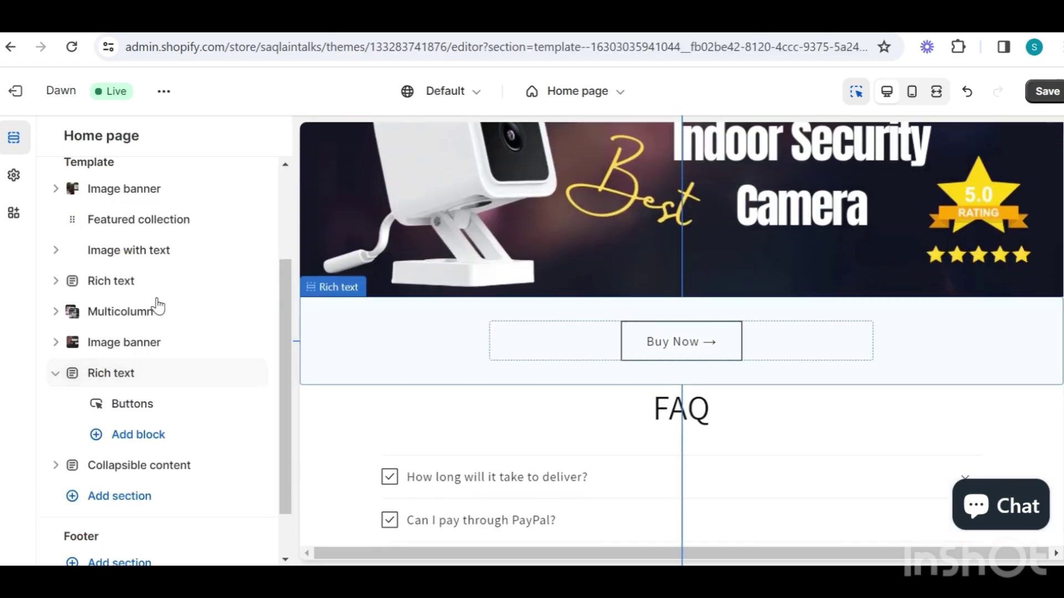
pyautogui.click(136, 434)
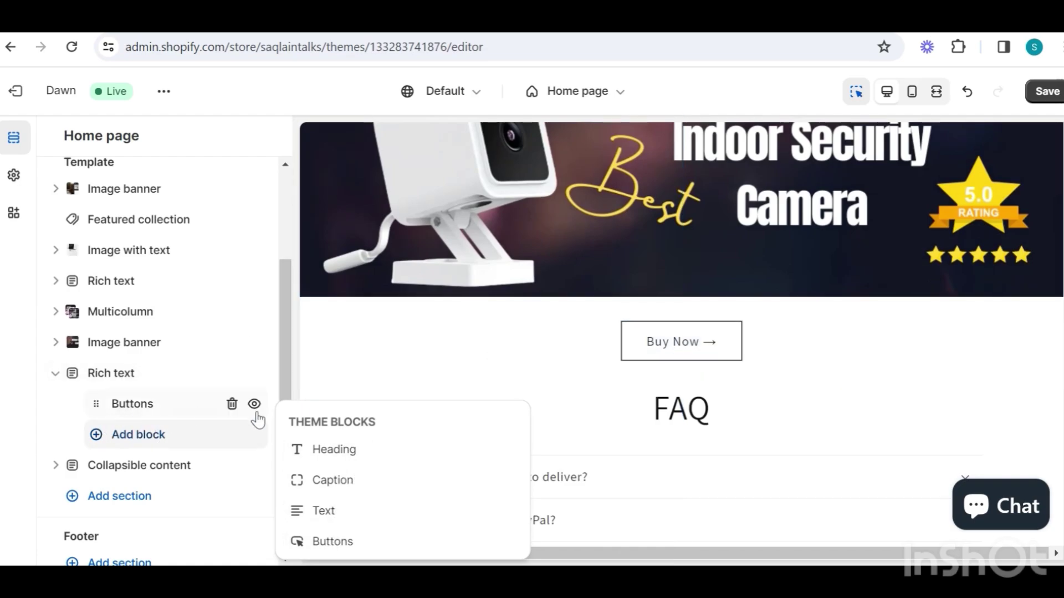
# Step: Review the Rich text settings and Buttons block, then open the FAQ Collapsible content section
pyautogui.click(104, 376)
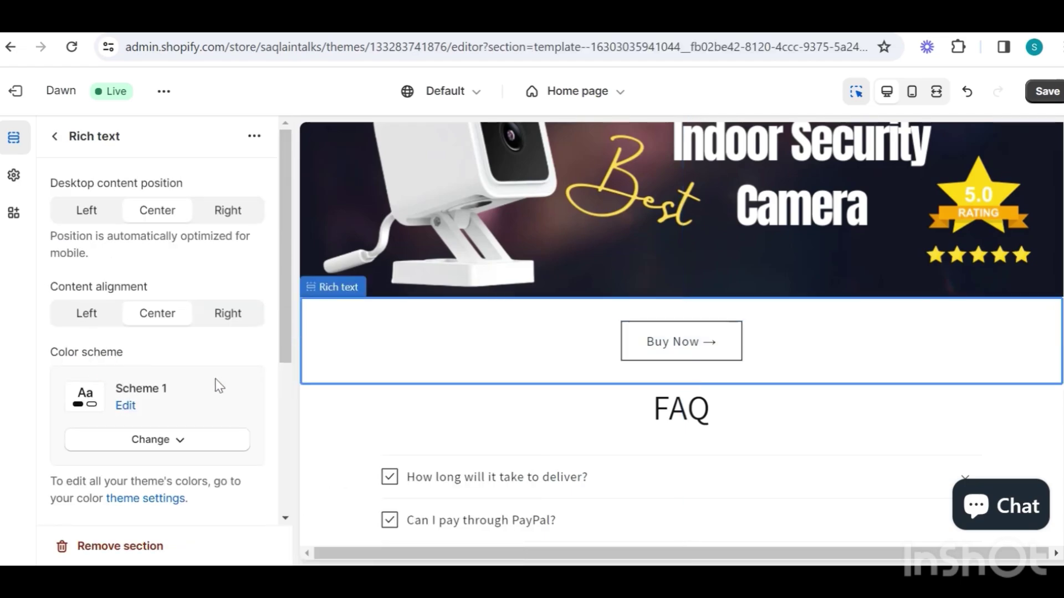
pyautogui.scroll(-5, 213, 393)
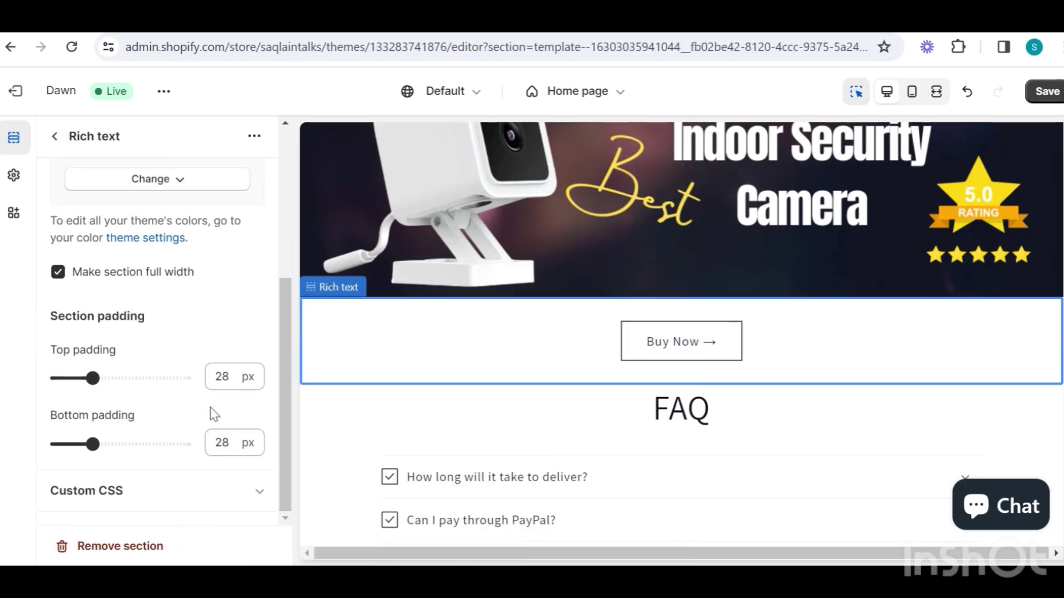
pyautogui.click(55, 137)
pyautogui.click(132, 403)
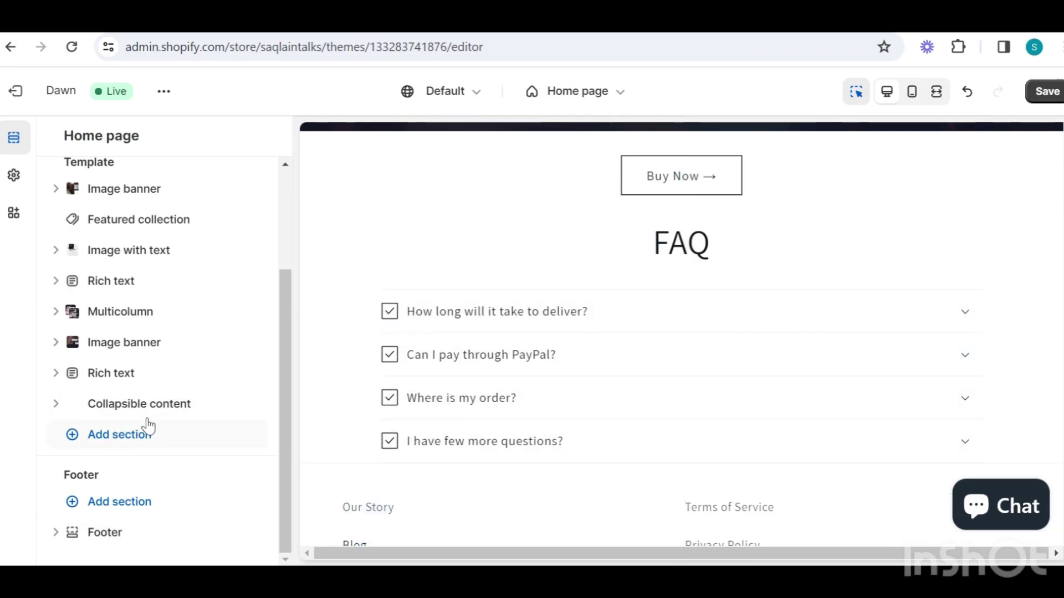
pyautogui.click(109, 409)
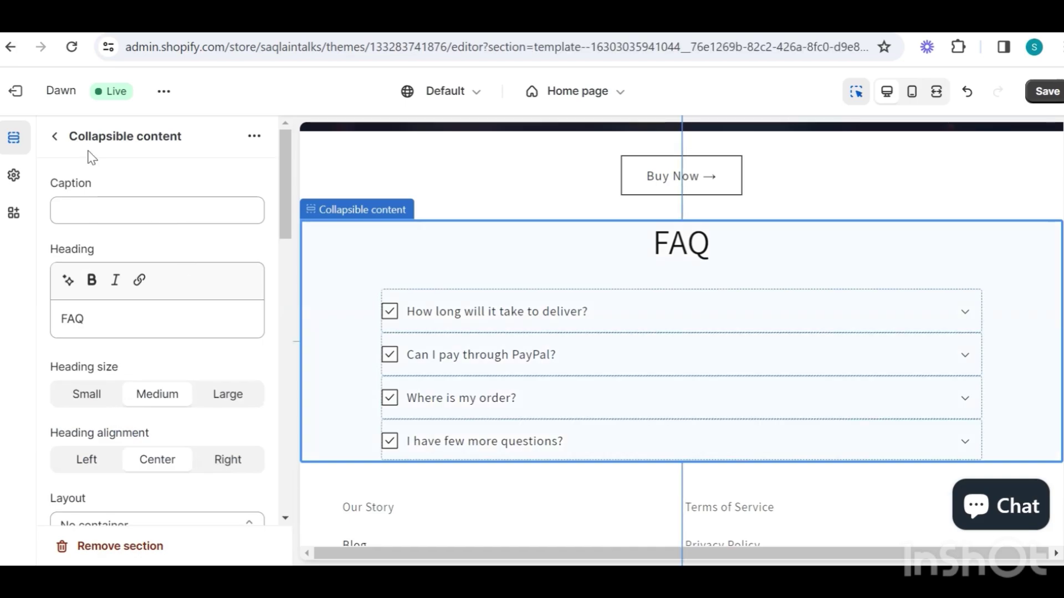
pyautogui.click(52, 143)
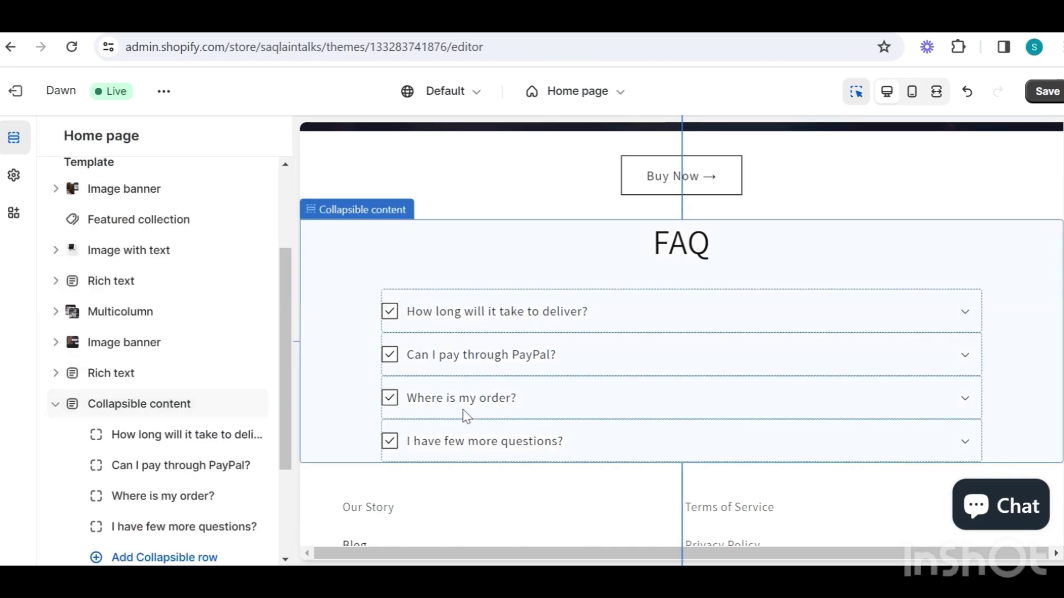
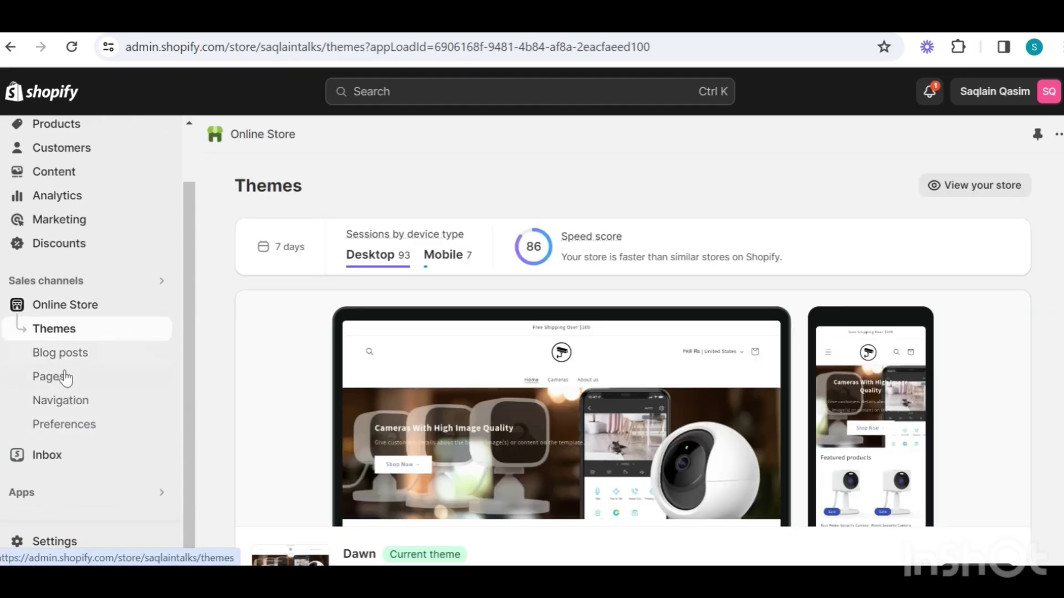
# Step: Go from the online store's Pages list into Settings and open Policies
pyautogui.click(60, 383)
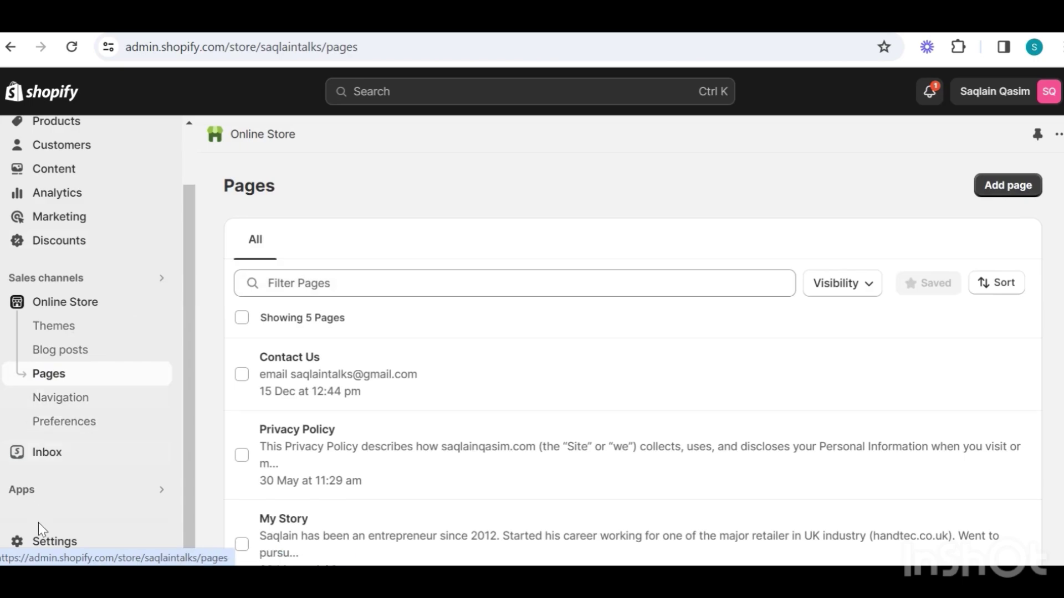
pyautogui.click(58, 541)
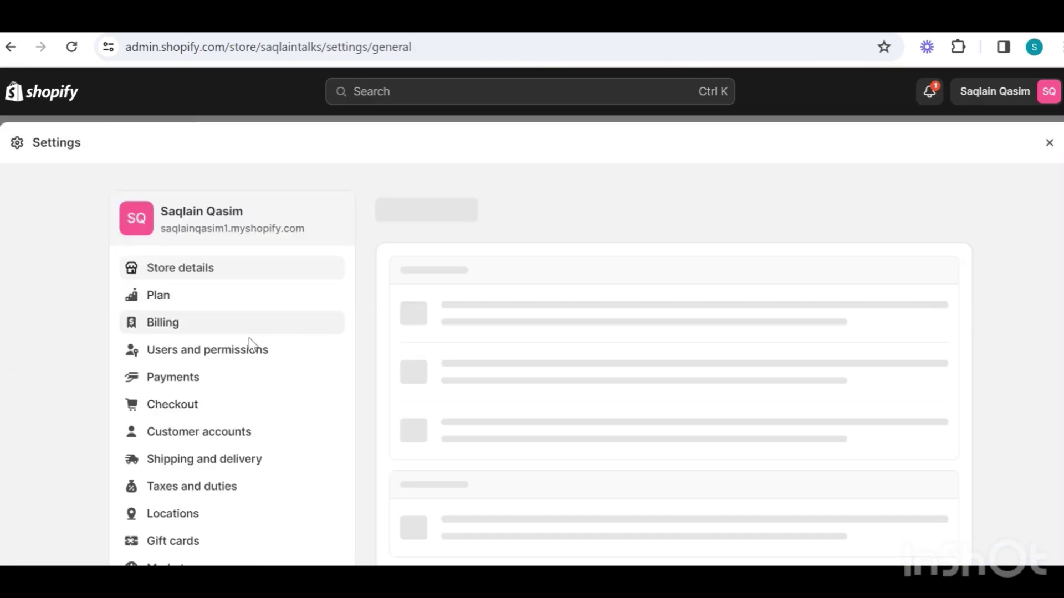
pyautogui.scroll(-6, 255, 421)
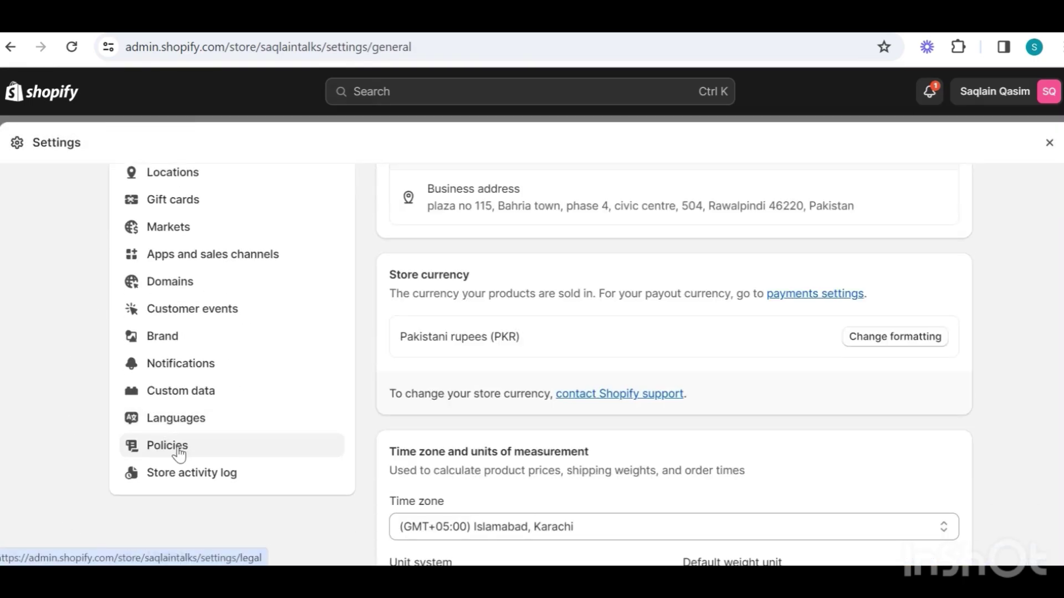
pyautogui.click(178, 448)
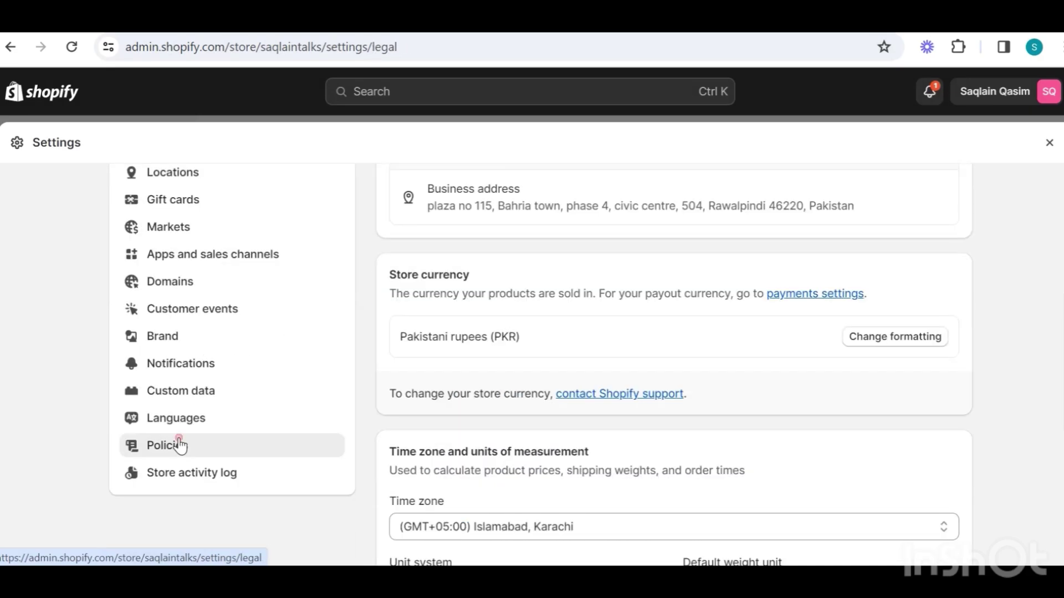
pyautogui.click(178, 442)
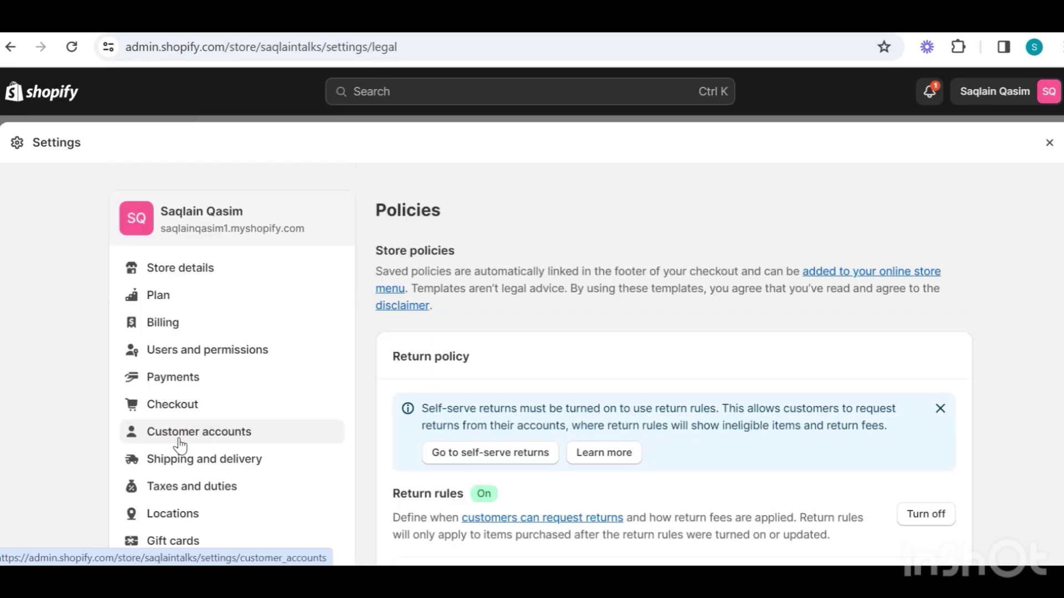
# Step: Scroll through the Return, Privacy, Terms of service and empty Shipping policy editors
pyautogui.scroll(-3, 470, 394)
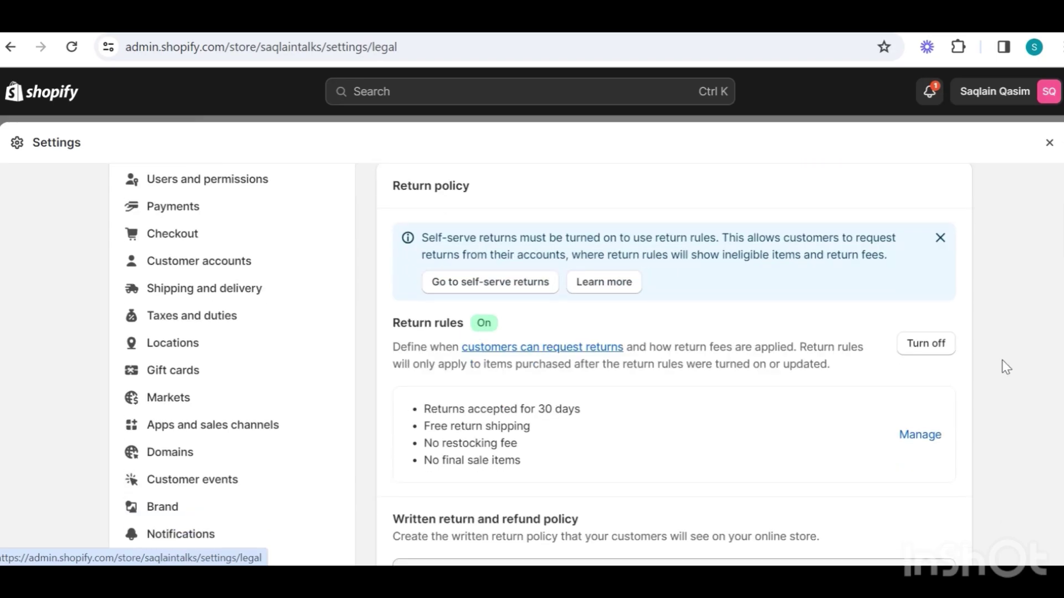
pyautogui.scroll(-8, 1031, 368)
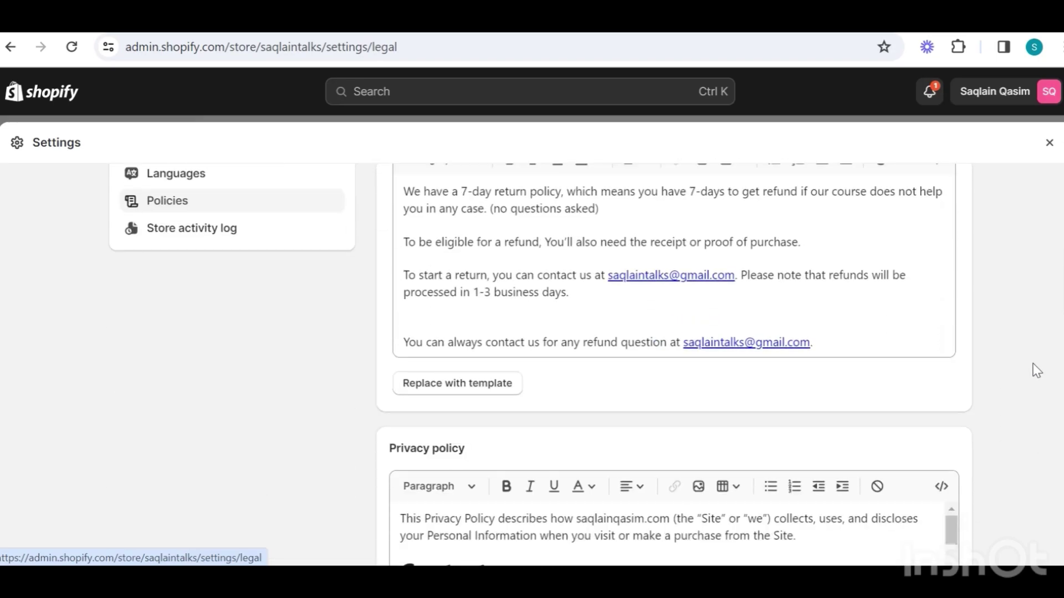
pyautogui.scroll(-3, 1037, 370)
pyautogui.scroll(-11, 674, 366)
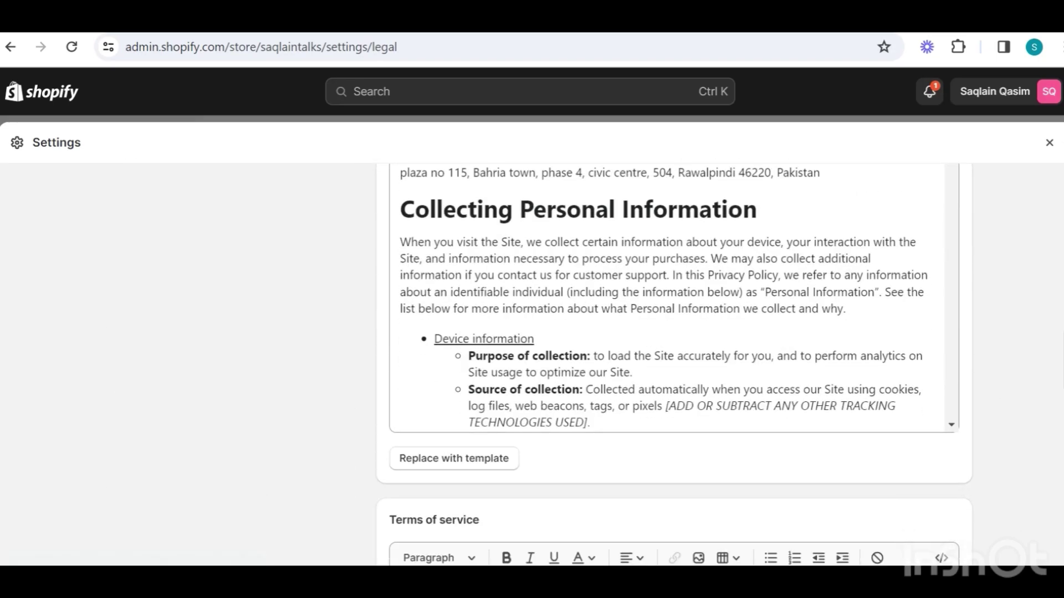
pyautogui.scroll(-5, 564, 437)
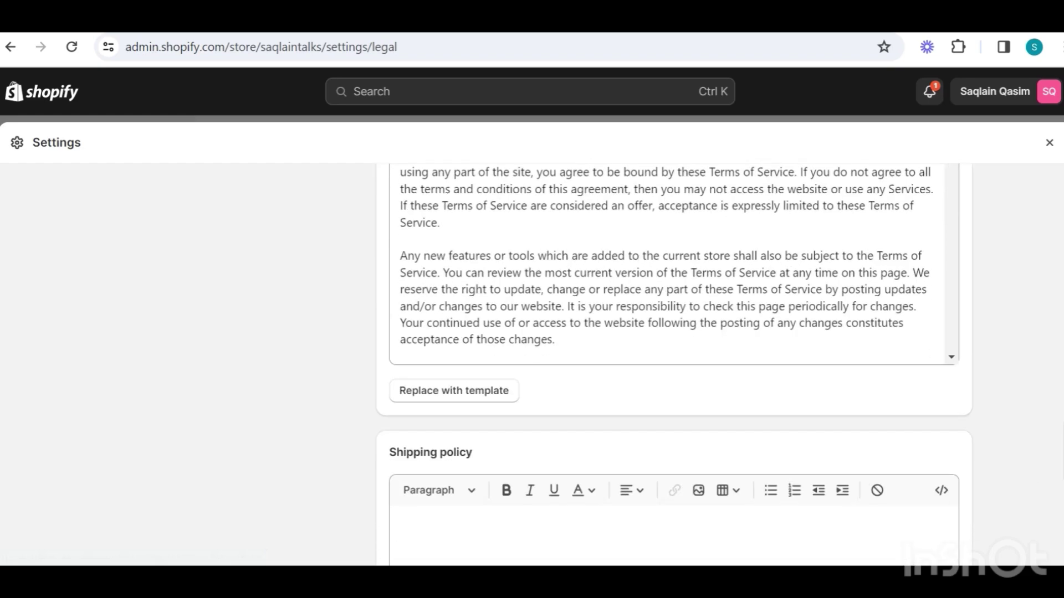
pyautogui.scroll(-3, 1018, 387)
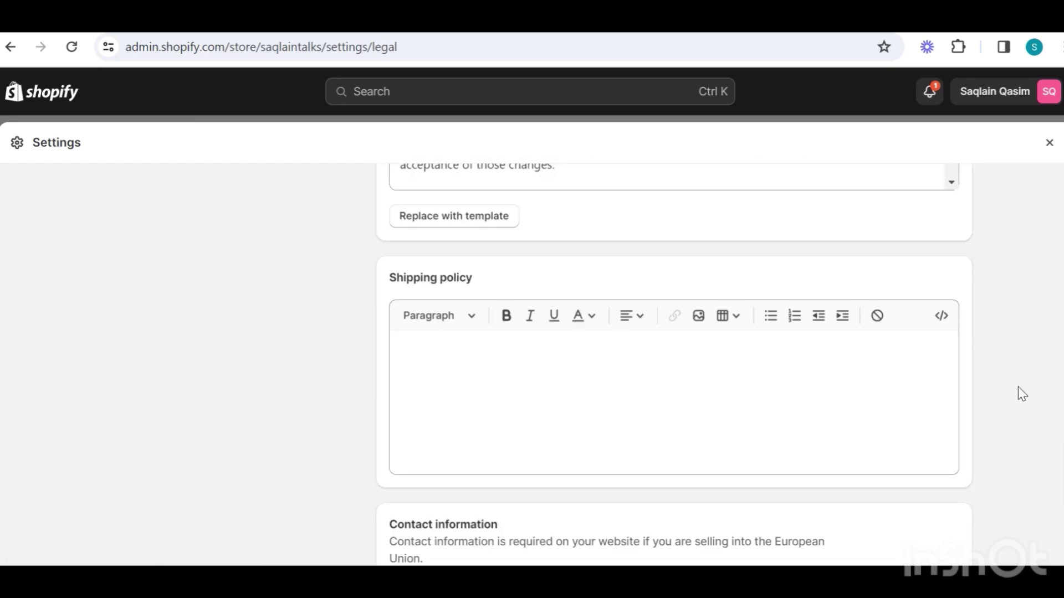
pyautogui.scroll(-6, 1018, 387)
pyautogui.scroll(10, 1019, 387)
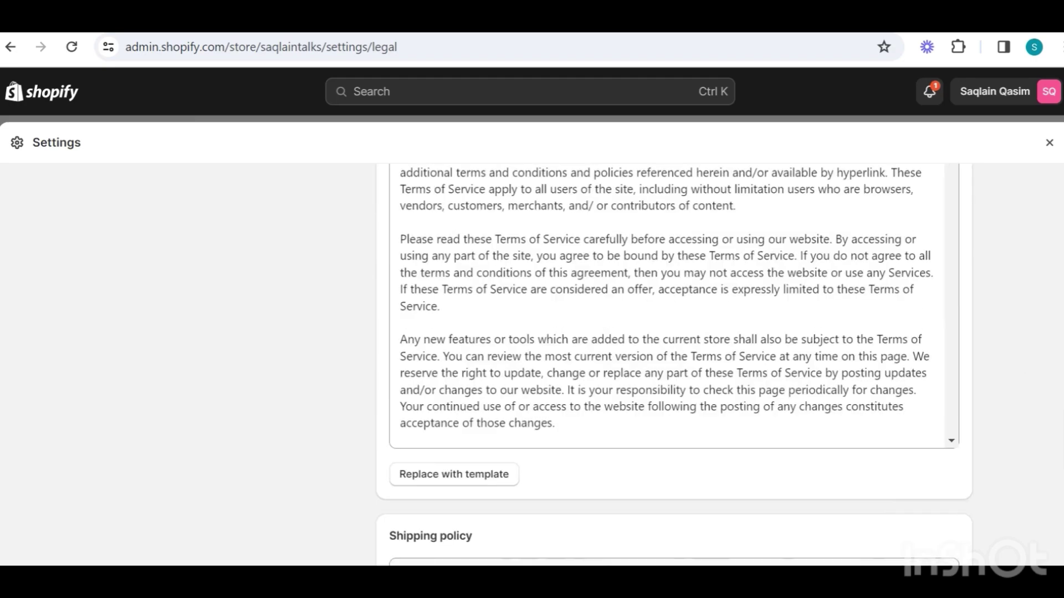
# Step: Close Settings and browse the store's Pages list
pyautogui.click(1048, 144)
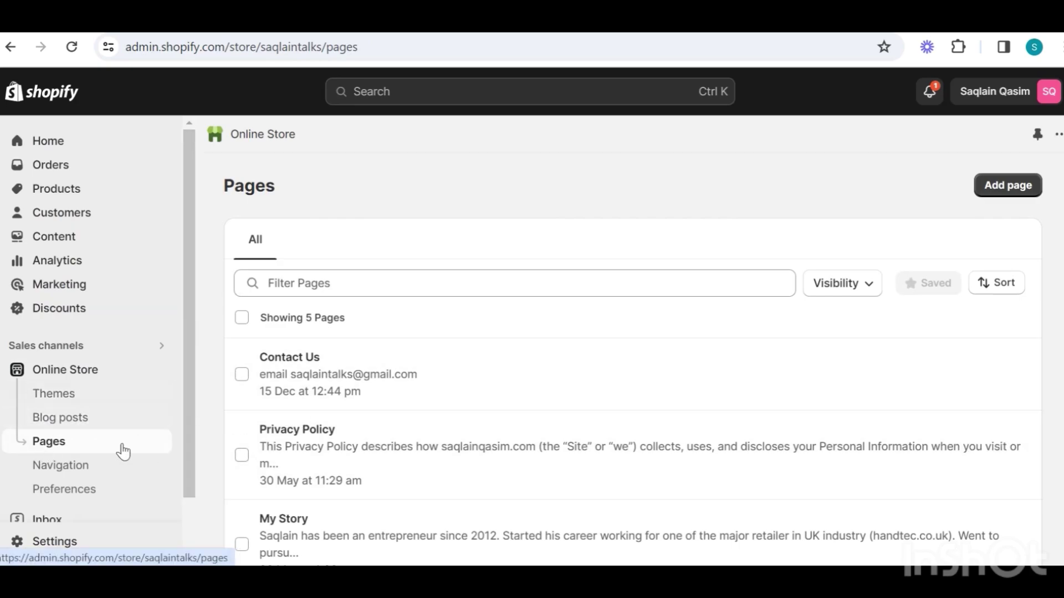
pyautogui.scroll(-3, 368, 413)
pyautogui.scroll(2, 380, 408)
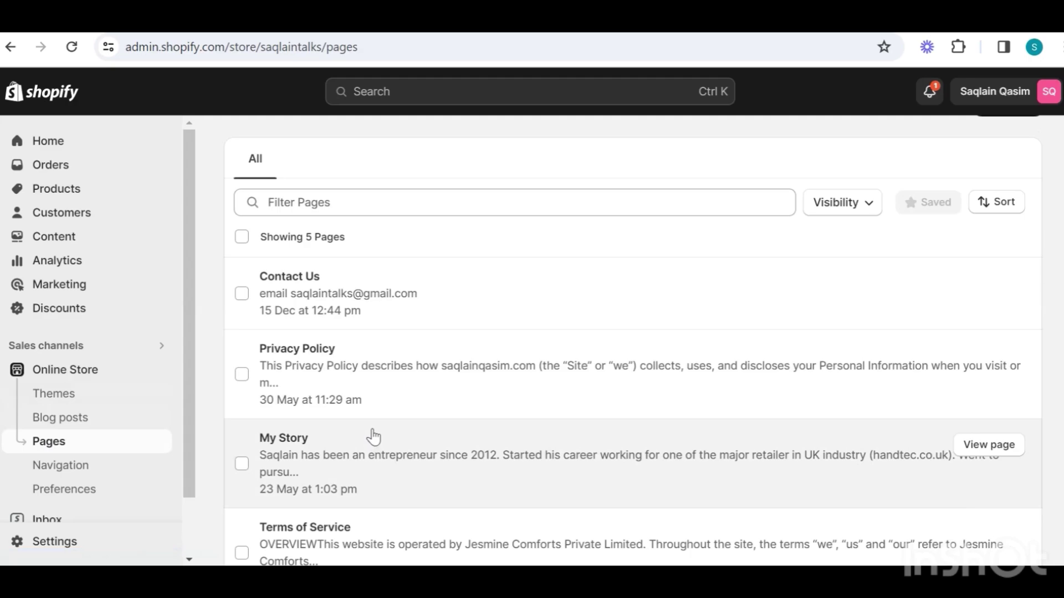
pyautogui.scroll(-2, 342, 332)
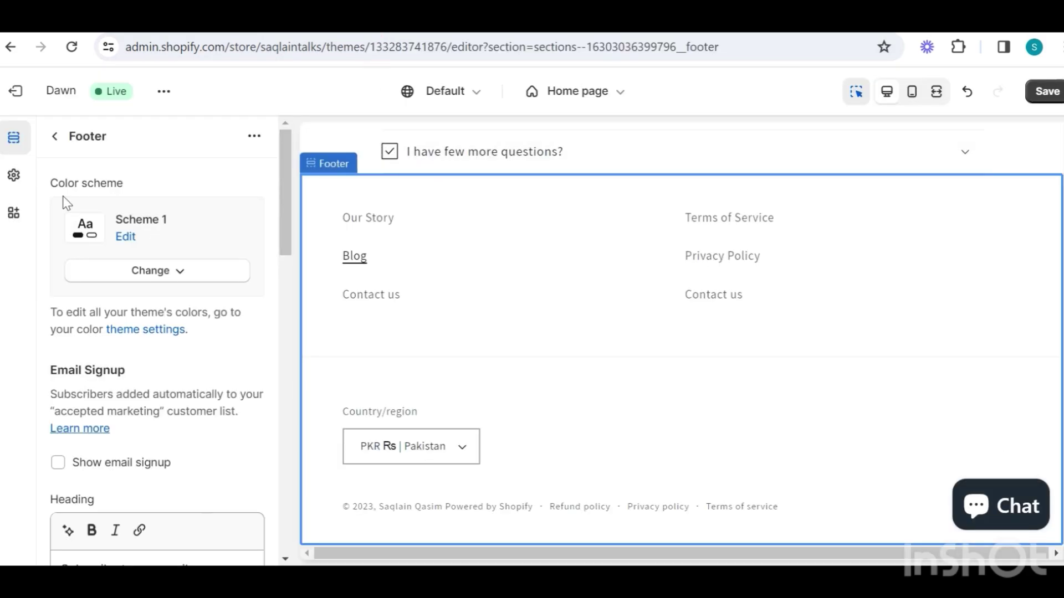
pyautogui.click(56, 142)
pyautogui.scroll(-2, 213, 482)
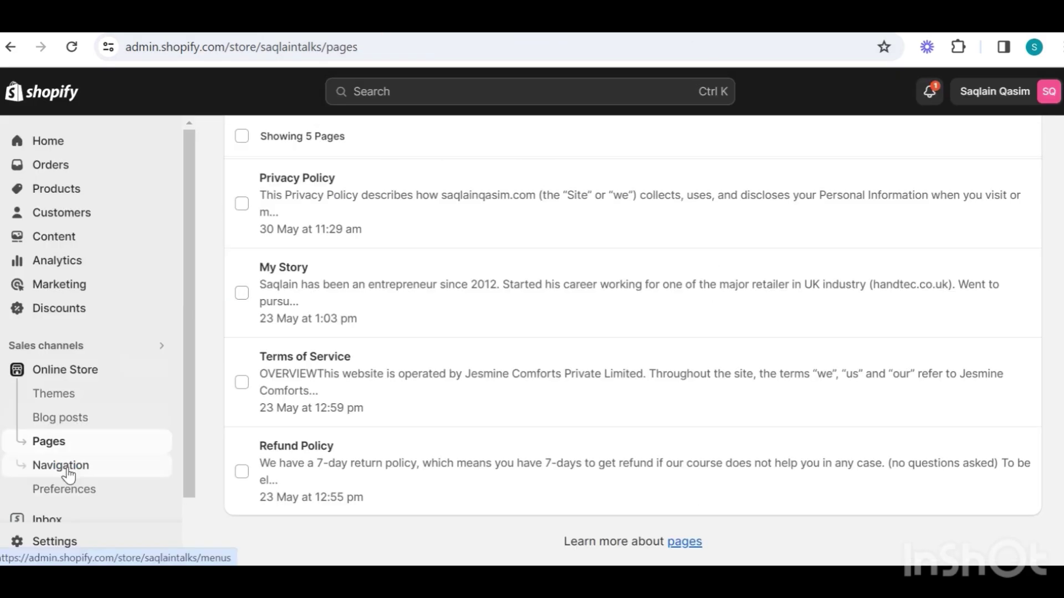
# Step: Open Navigation and highlight the About and Company menu names
pyautogui.click(67, 471)
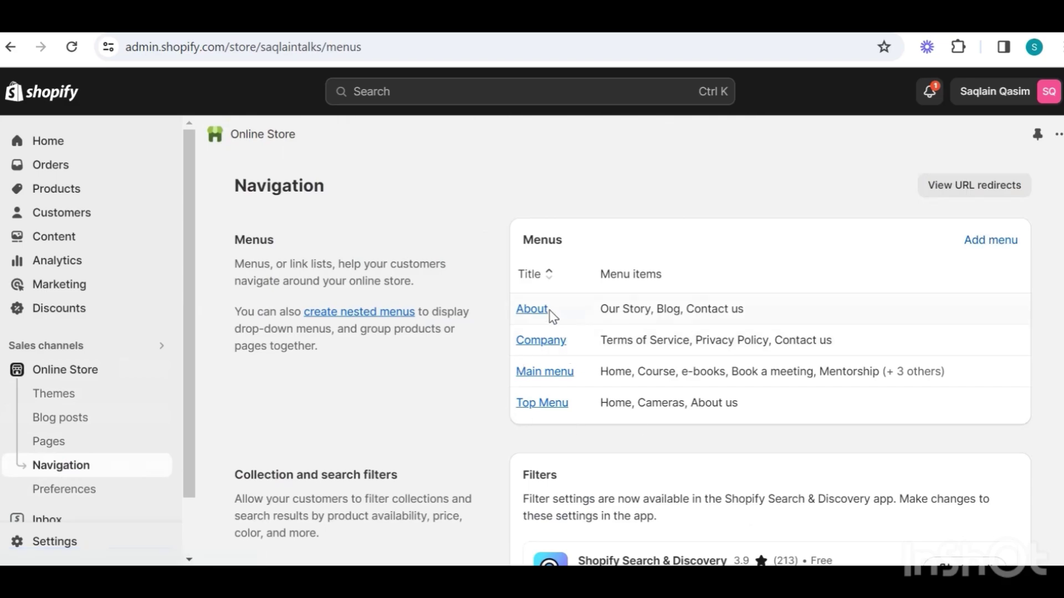
pyautogui.moveTo(549, 310); pyautogui.dragTo(515, 316)
pyautogui.moveTo(566, 340); pyautogui.dragTo(515, 348)
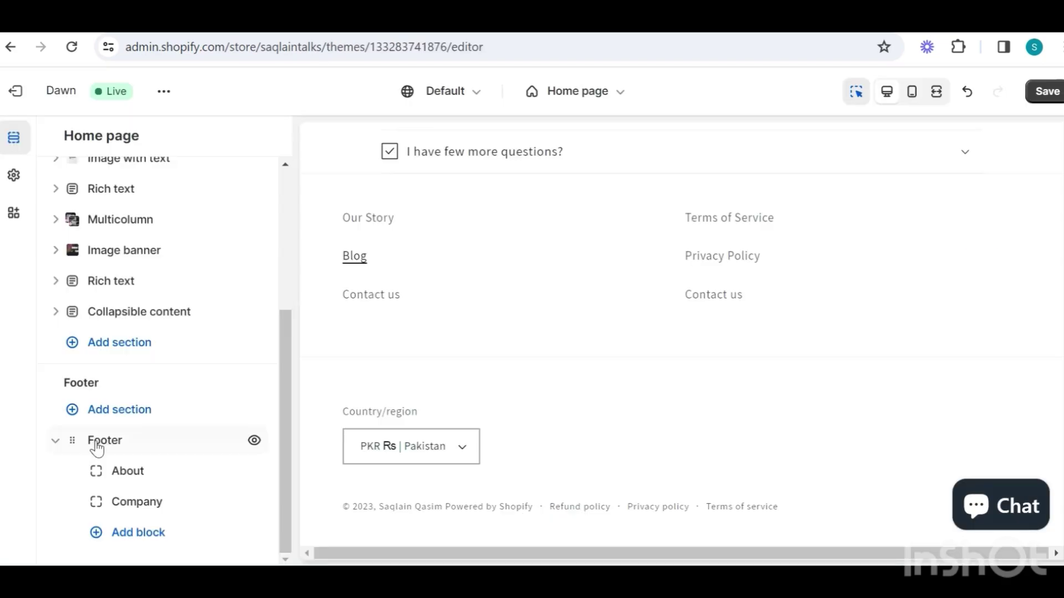
# Step: Inspect the About and Company footer blocks and the Add block list, then view the live store
pyautogui.click(120, 536)
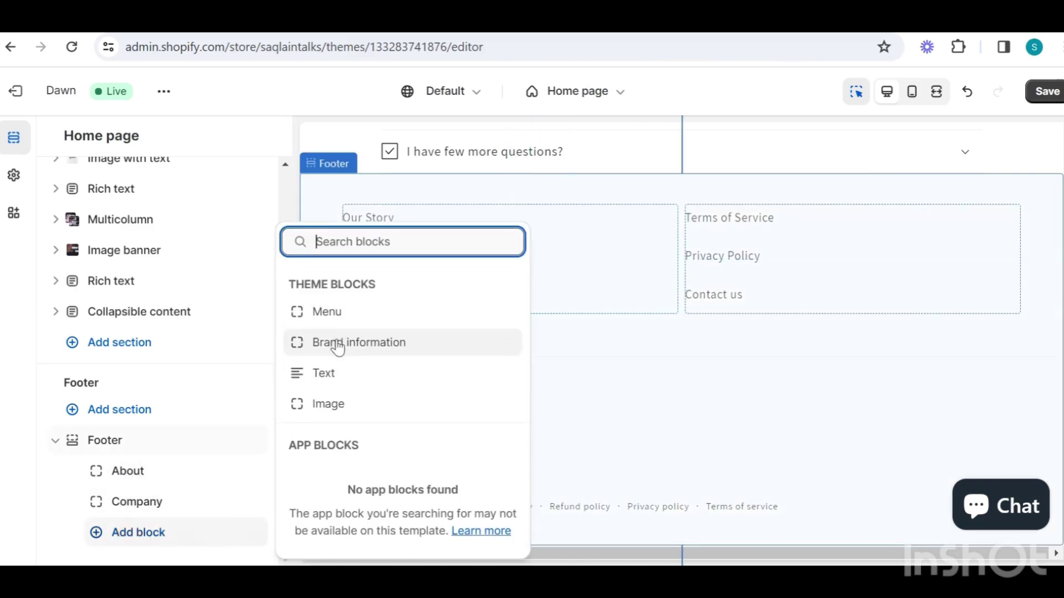
pyautogui.click(138, 478)
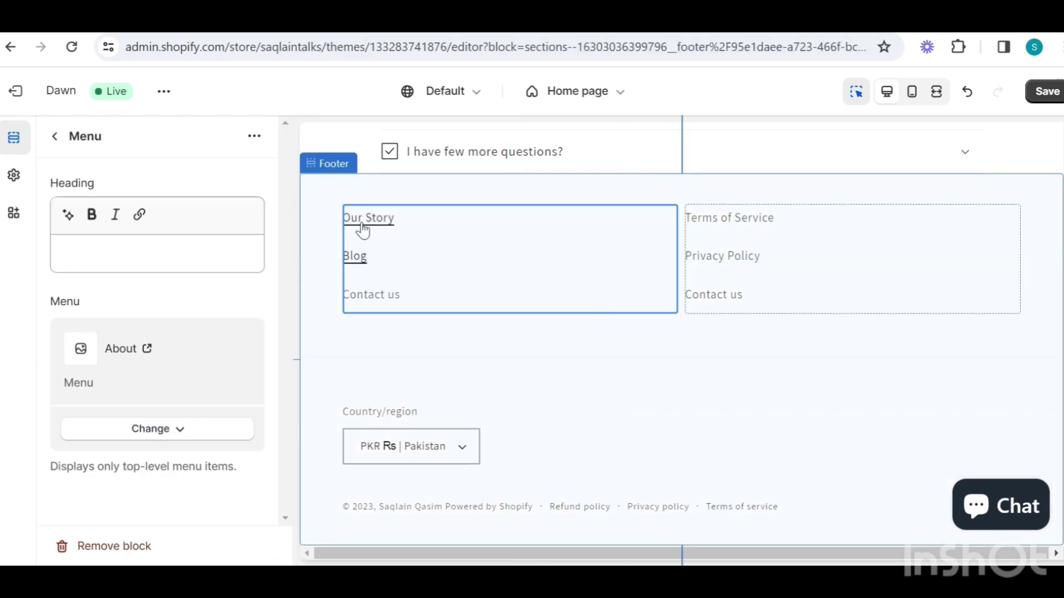
pyautogui.click(56, 137)
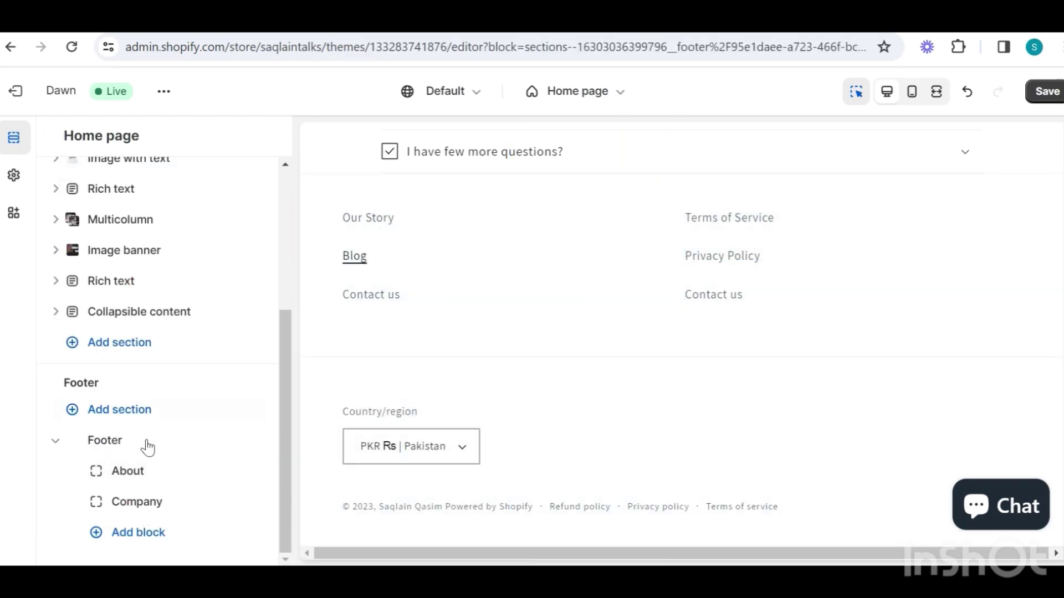
pyautogui.click(130, 502)
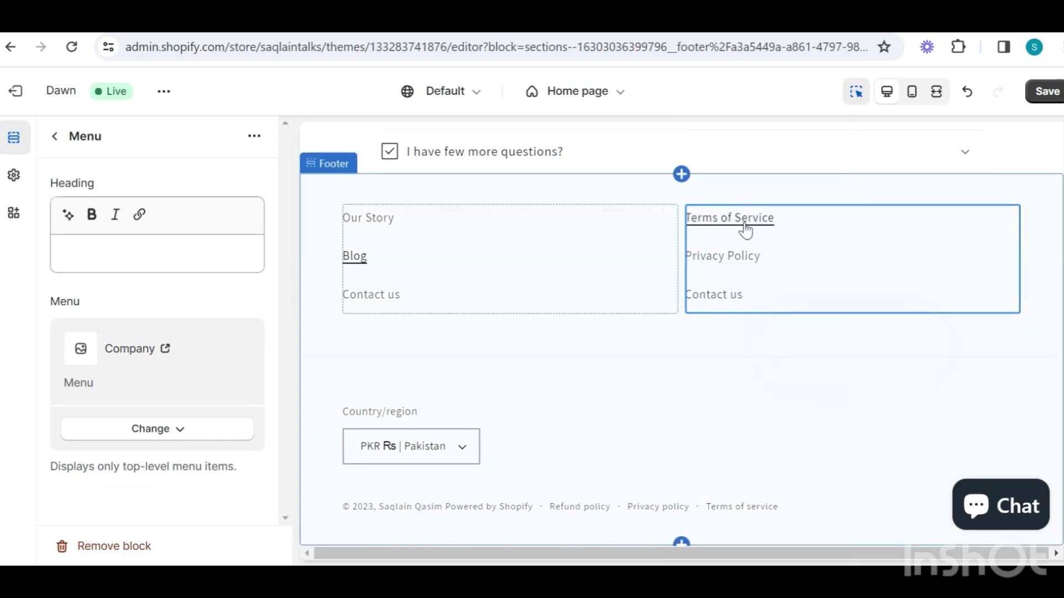
pyautogui.click(56, 137)
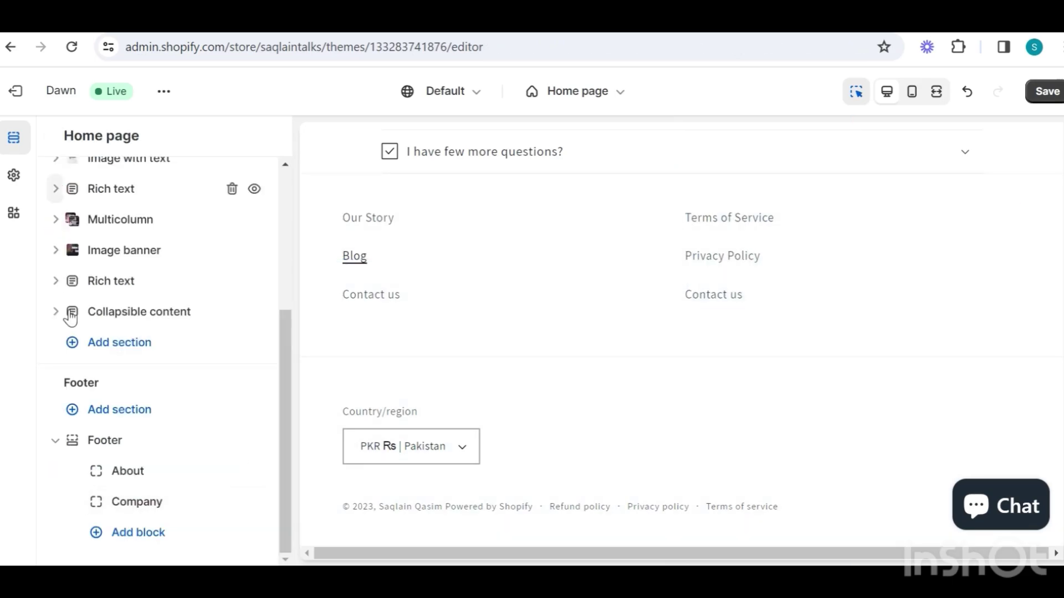
pyautogui.click(140, 533)
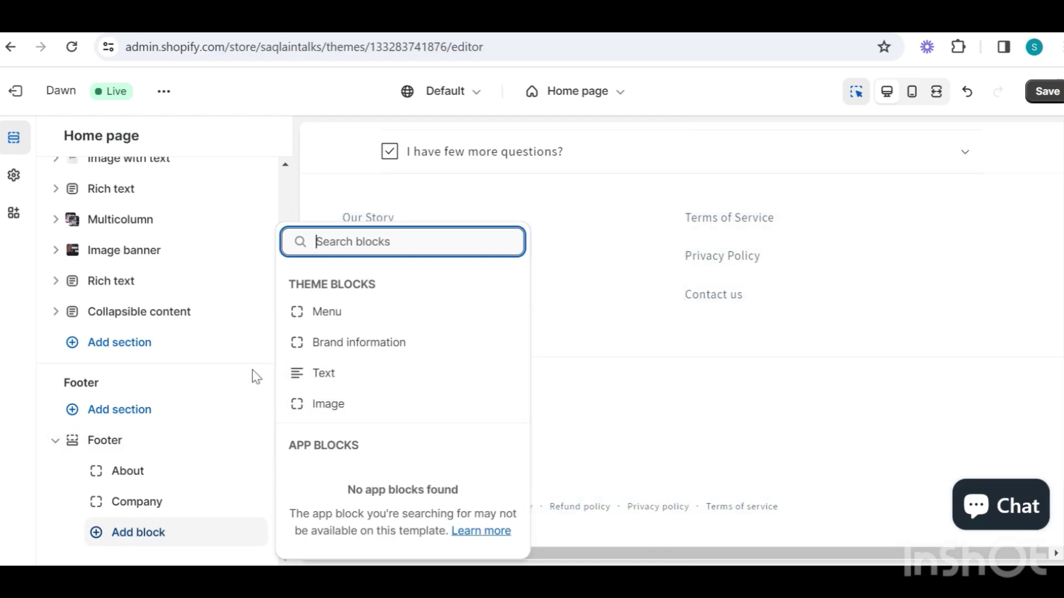
pyautogui.click(978, 335)
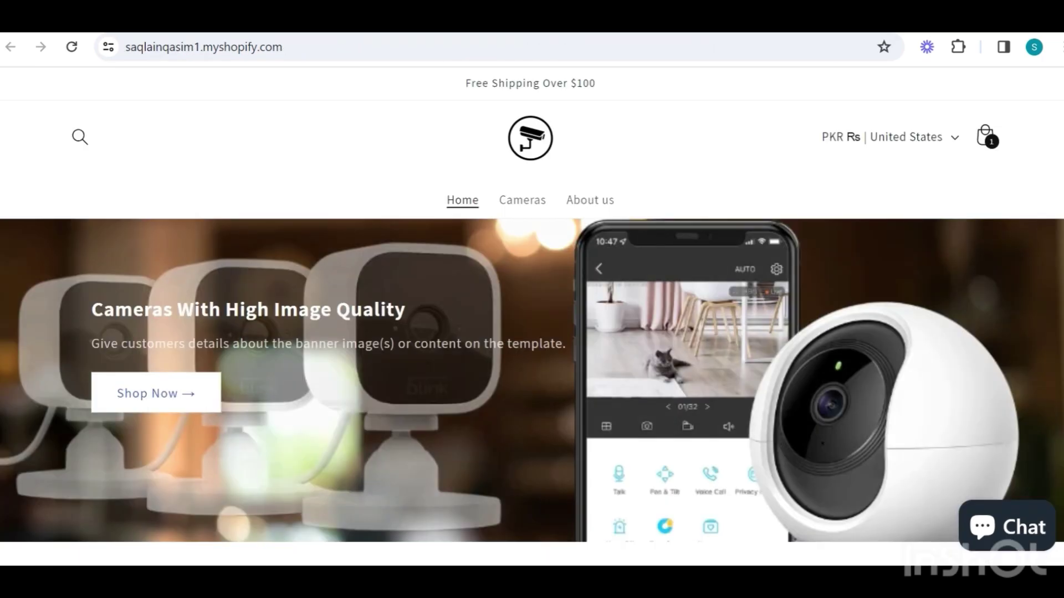
# Step: Scroll the theme's home page preview from the banner down to the footer
pyautogui.scroll(-5, 532, 305)
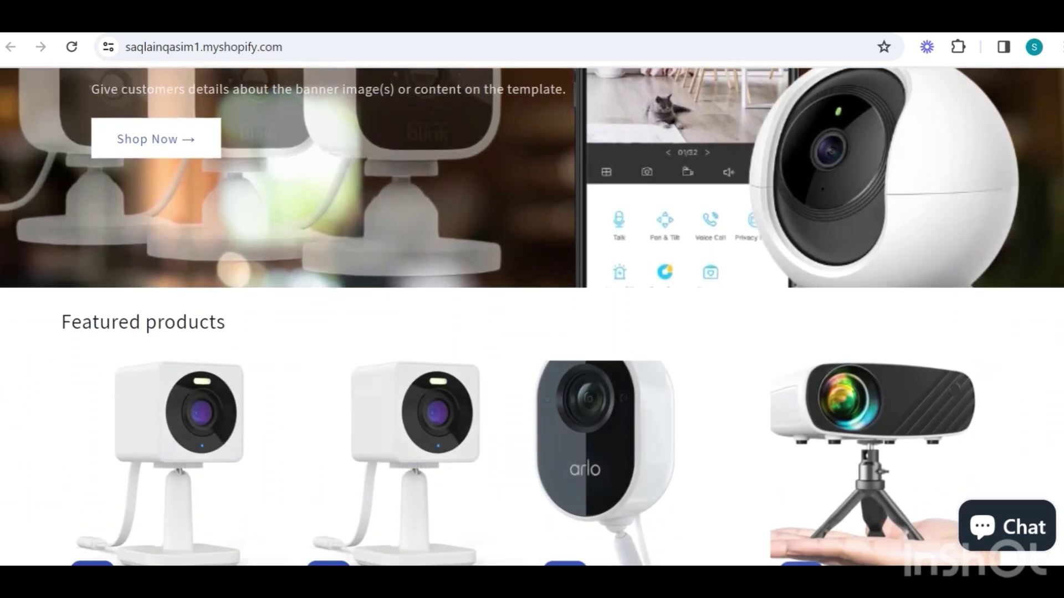
pyautogui.scroll(-9, 531, 305)
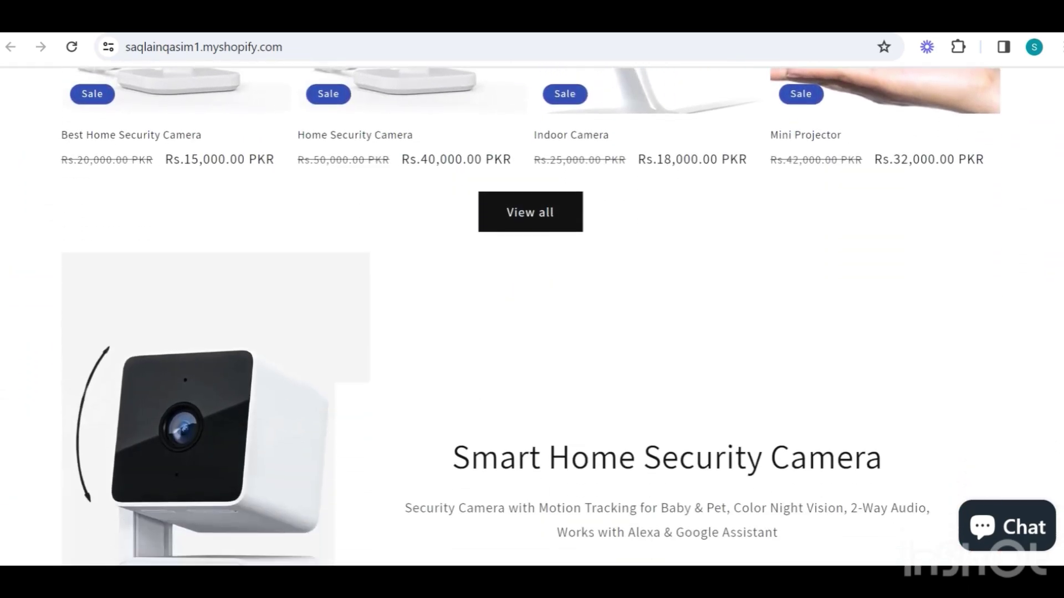
pyautogui.scroll(-10, 532, 305)
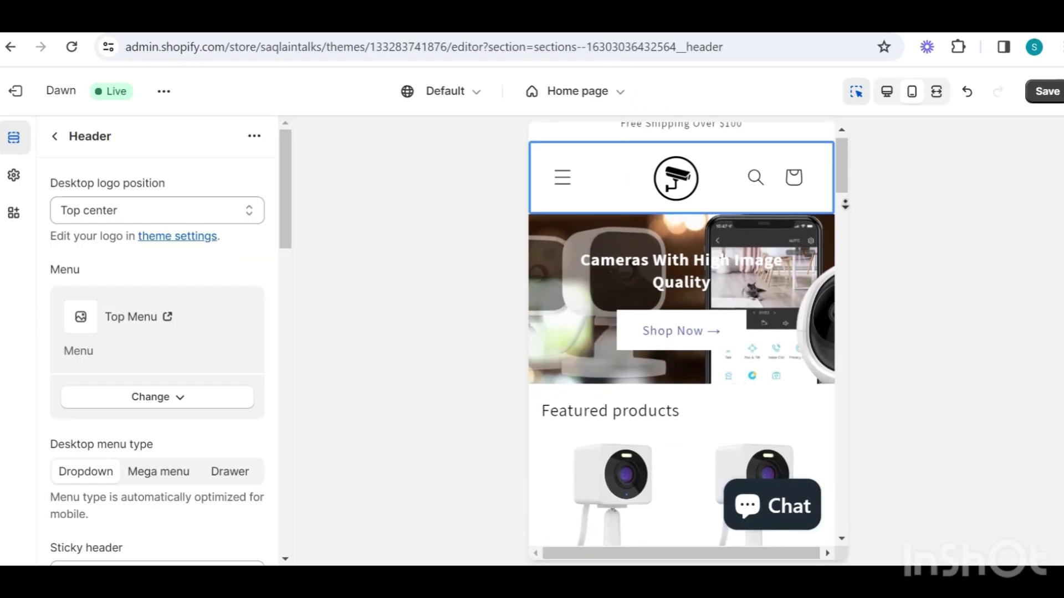
pyautogui.scroll(-3, 682, 332)
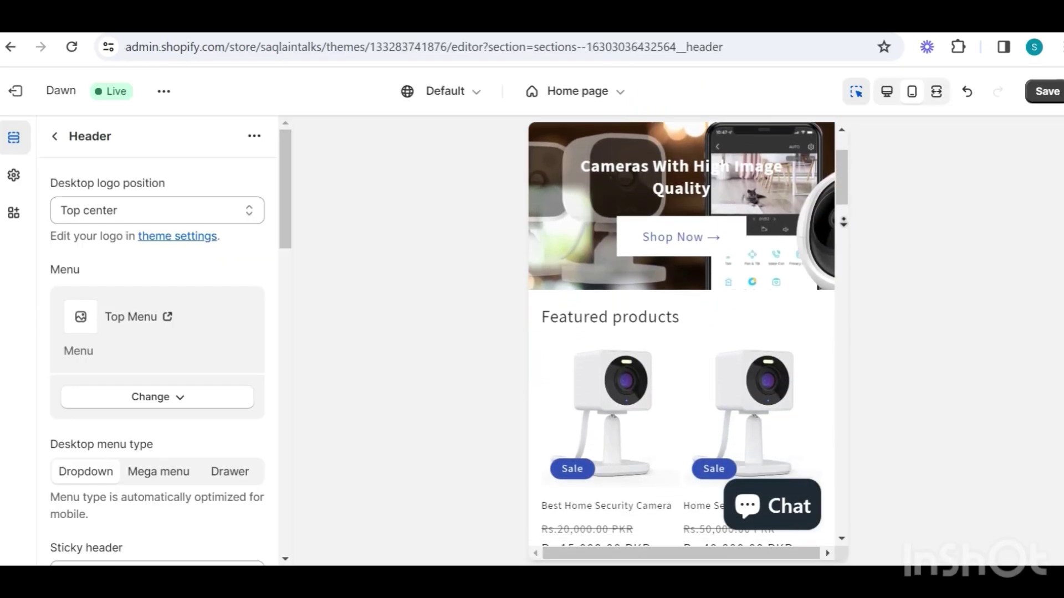
pyautogui.scroll(-6, 681, 332)
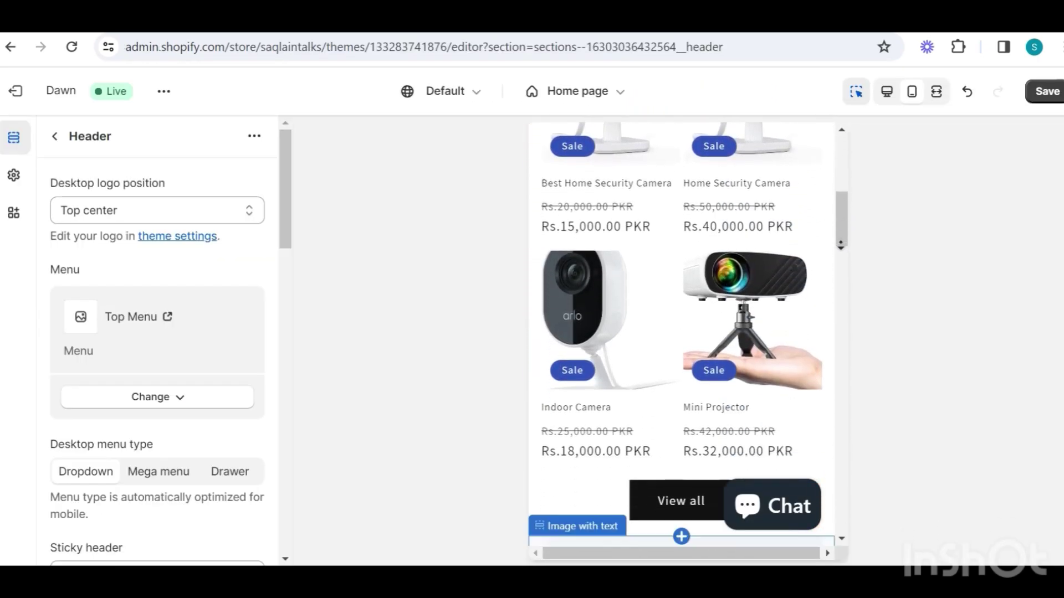
pyautogui.scroll(-10, 681, 332)
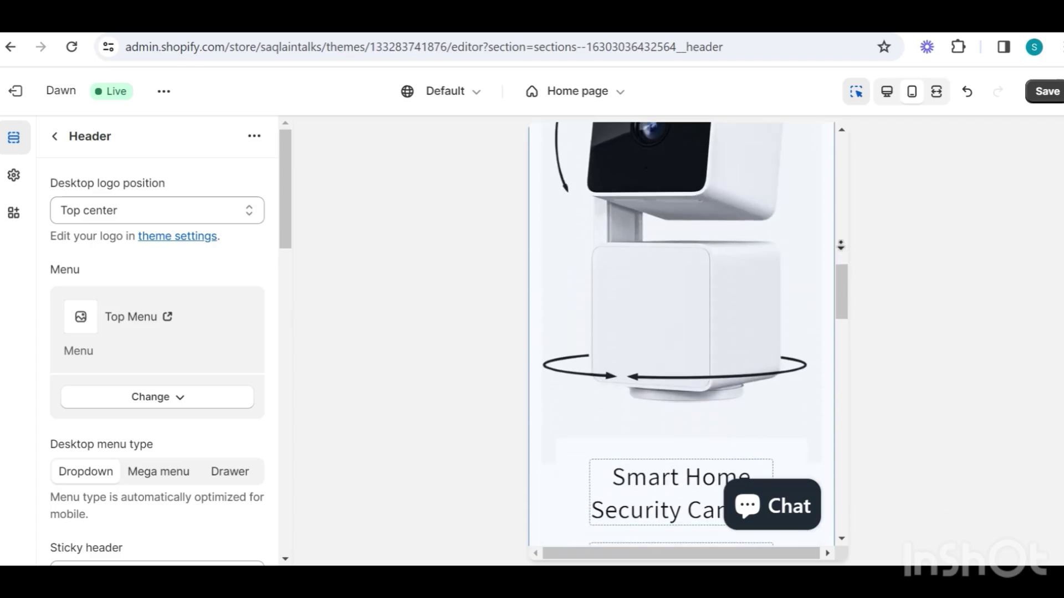
pyautogui.scroll(-10, 682, 333)
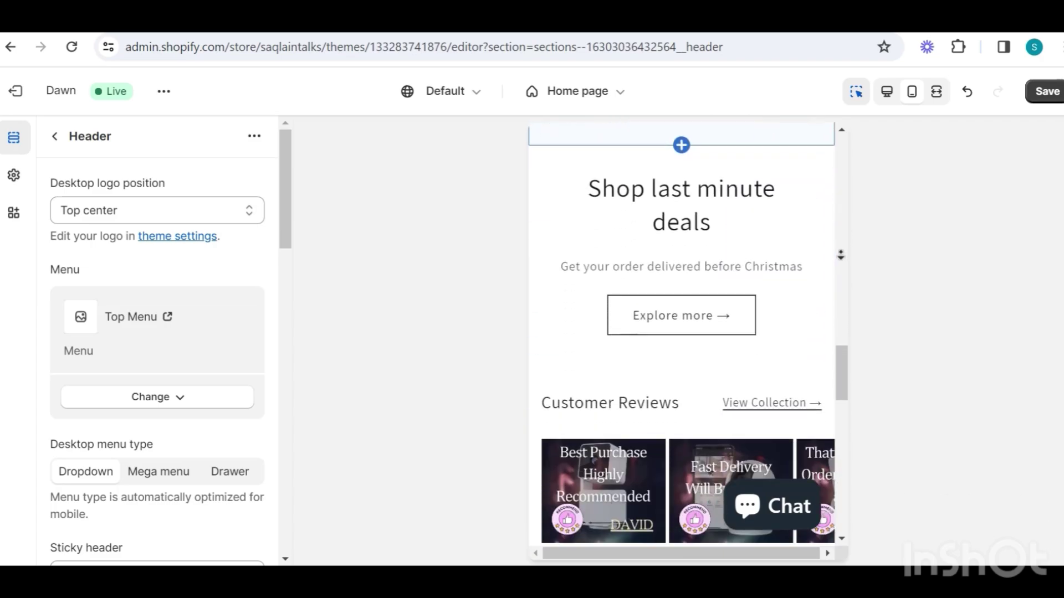
pyautogui.scroll(-13, 682, 333)
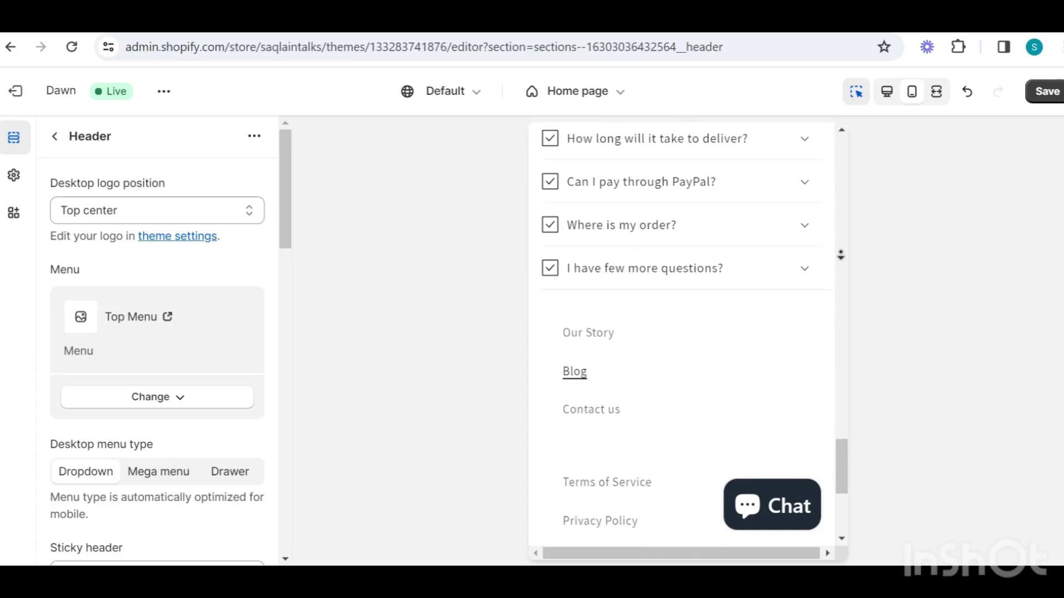
pyautogui.scroll(-5, 682, 333)
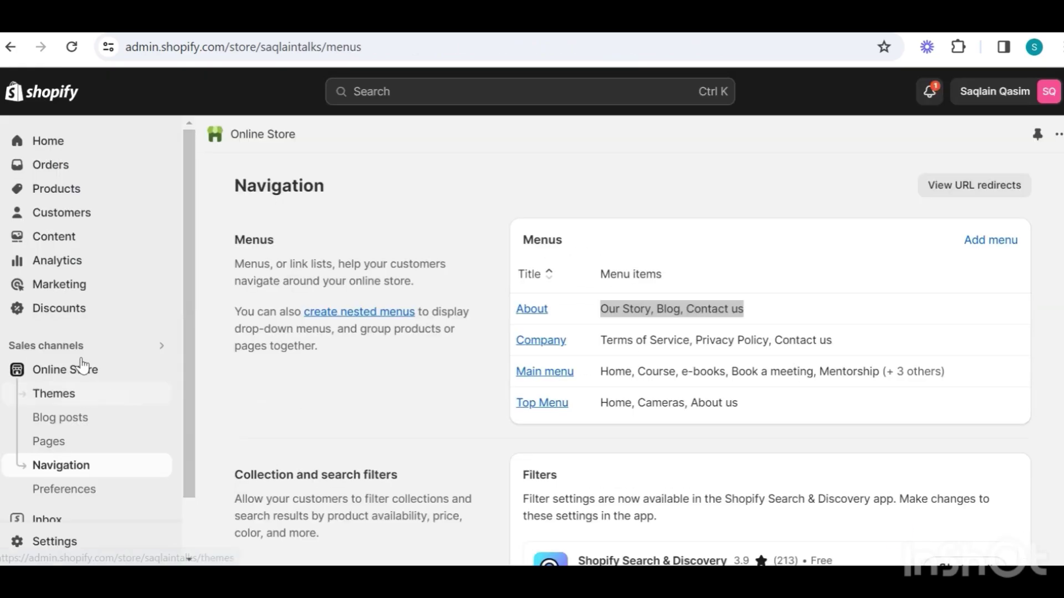
# Step: Go from the admin Home to Settings > Billing and view the current plan
pyautogui.click(83, 144)
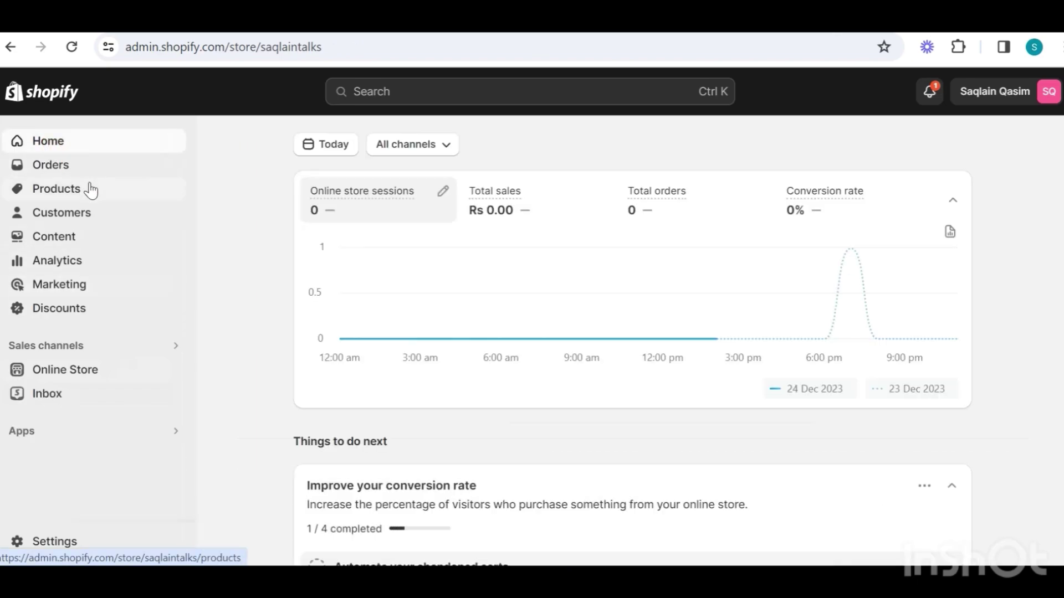
pyautogui.scroll(-6, 156, 384)
pyautogui.click(56, 542)
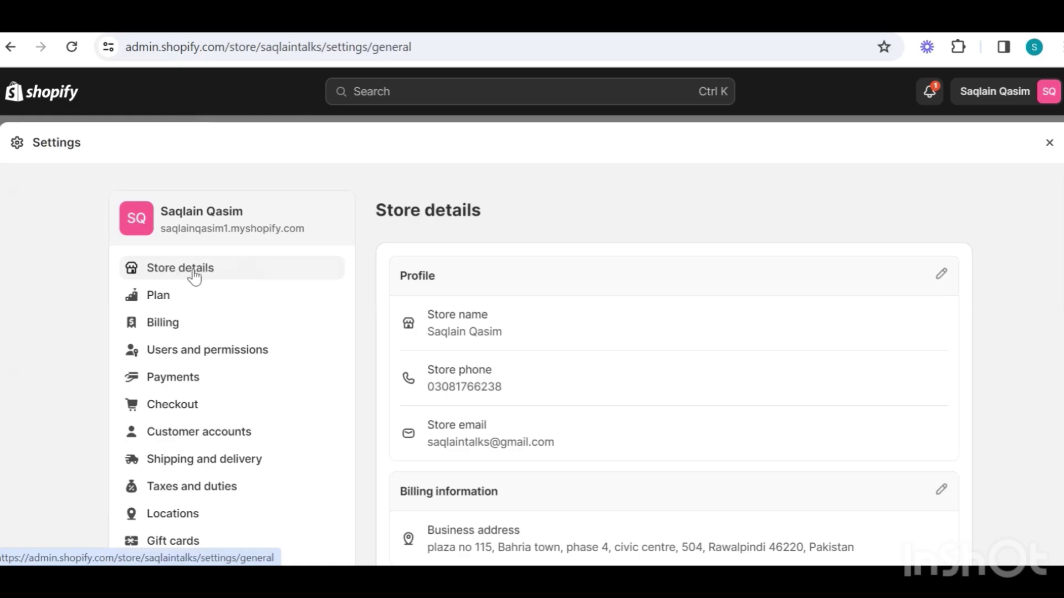
pyautogui.scroll(-4, 846, 357)
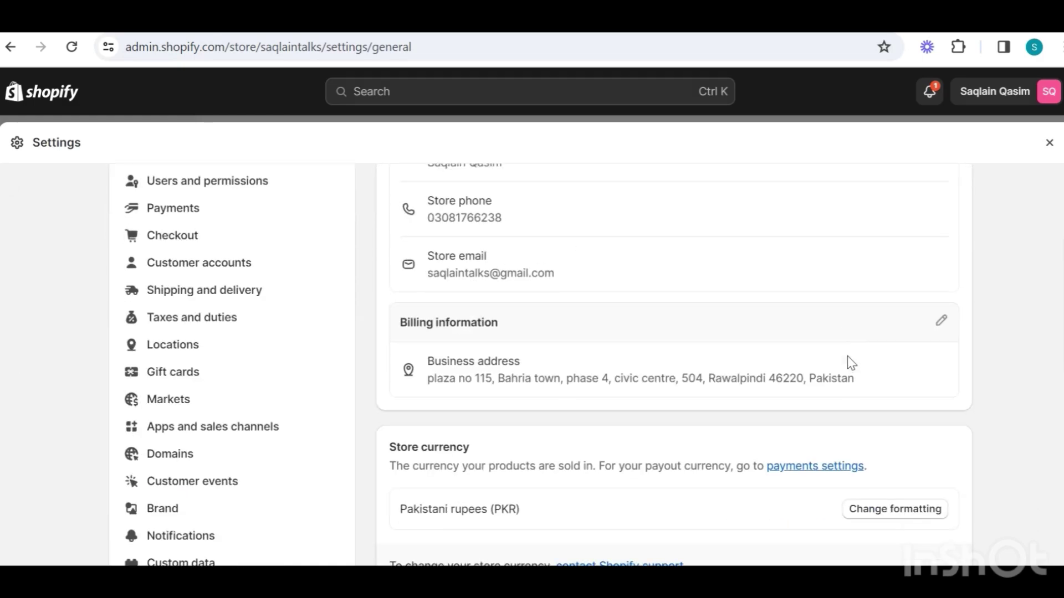
pyautogui.scroll(4, 846, 356)
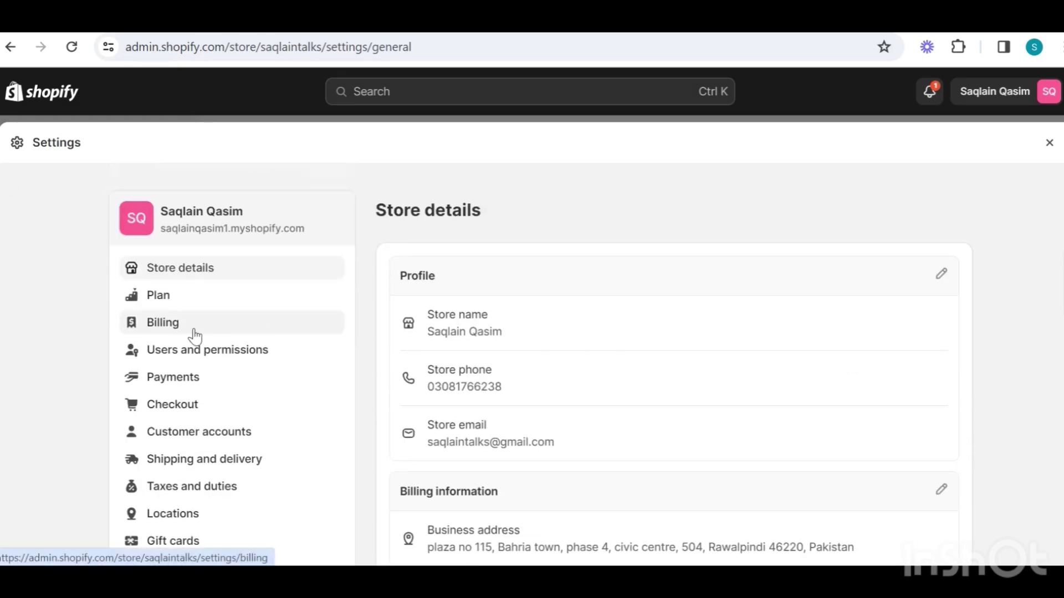
pyautogui.click(176, 331)
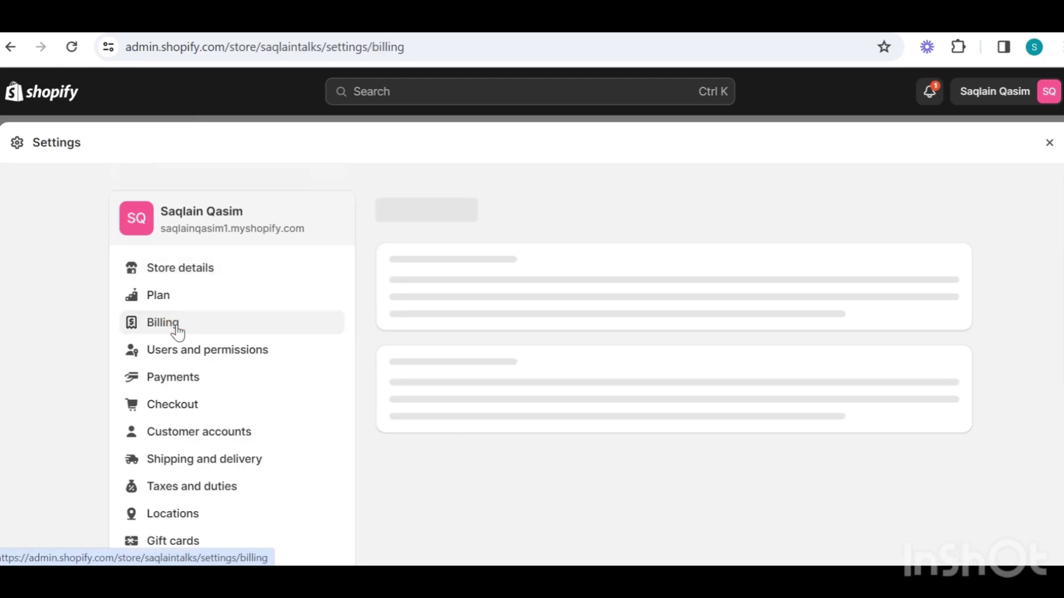
pyautogui.click(161, 297)
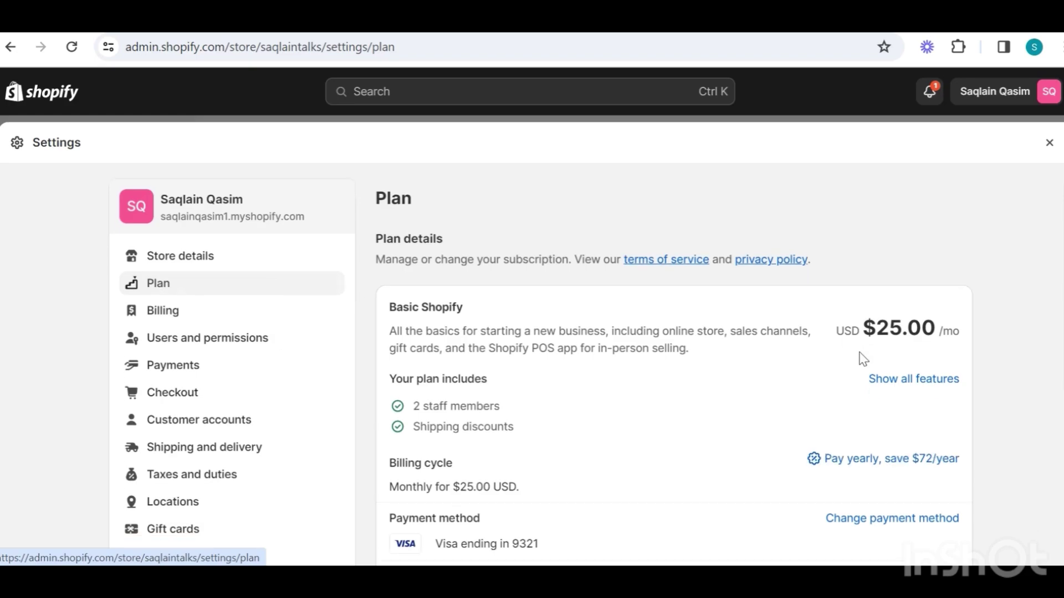
# Step: Compare all features of the $19, $49 and $299 USD/month plans, noting International pricing
pyautogui.scroll(-1, 862, 359)
pyautogui.click(911, 306)
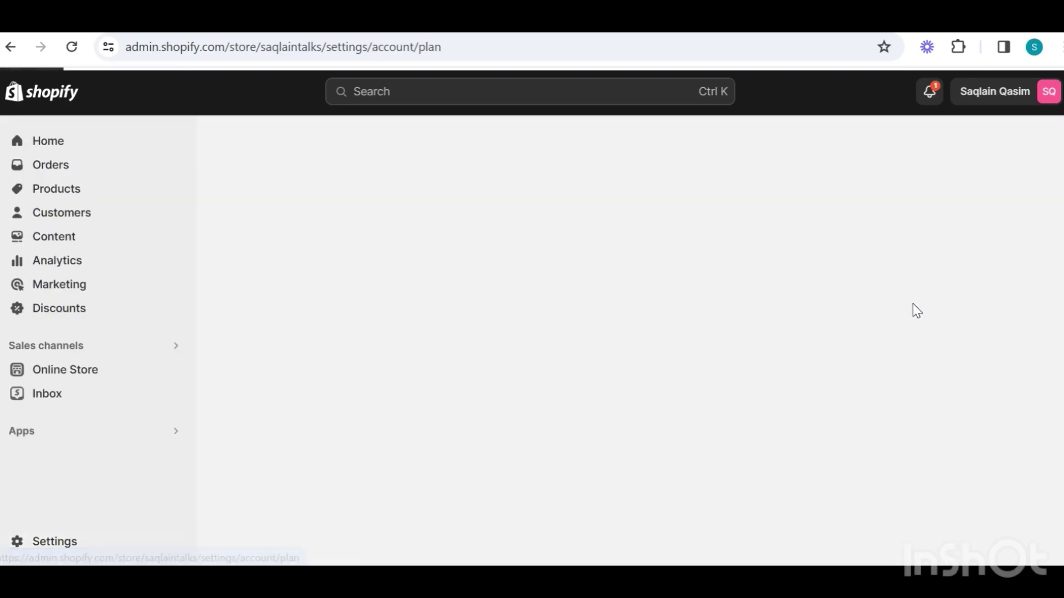
pyautogui.scroll(-4, 790, 329)
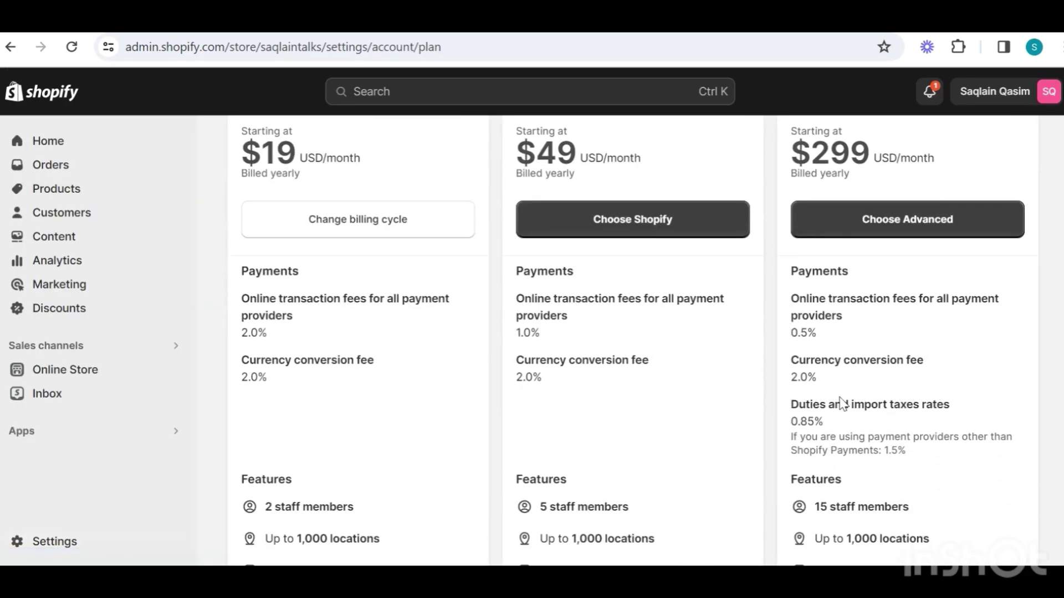
pyautogui.scroll(-3, 819, 380)
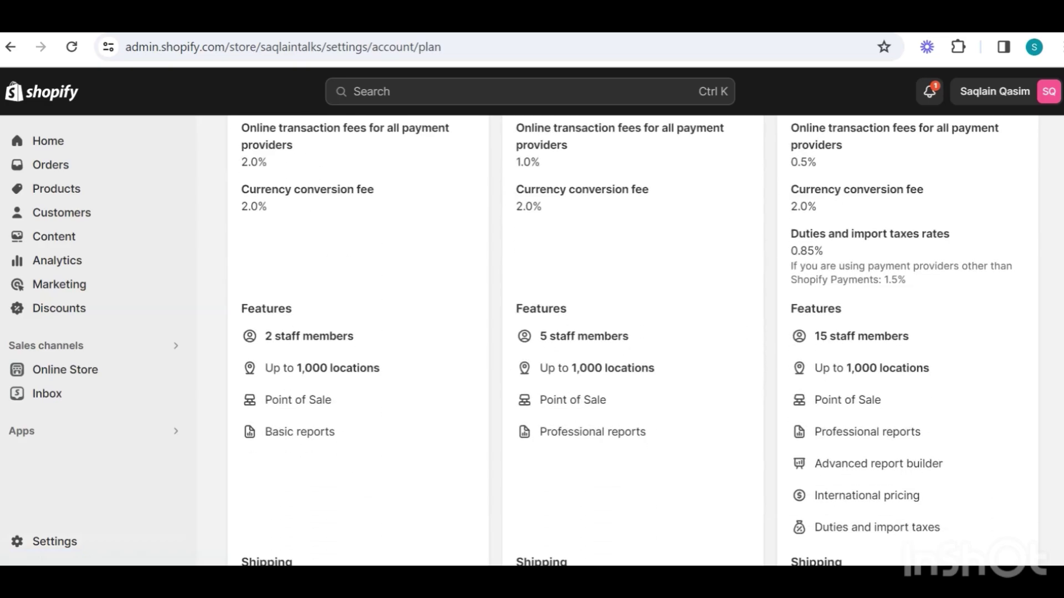
pyautogui.scroll(-3, 877, 352)
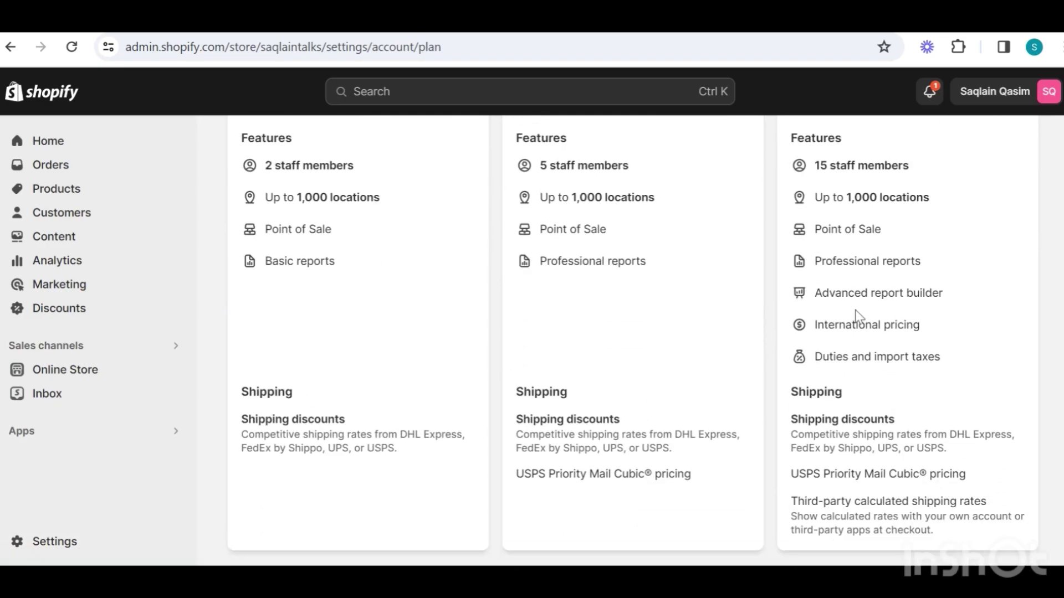
pyautogui.moveTo(921, 325); pyautogui.dragTo(824, 326)
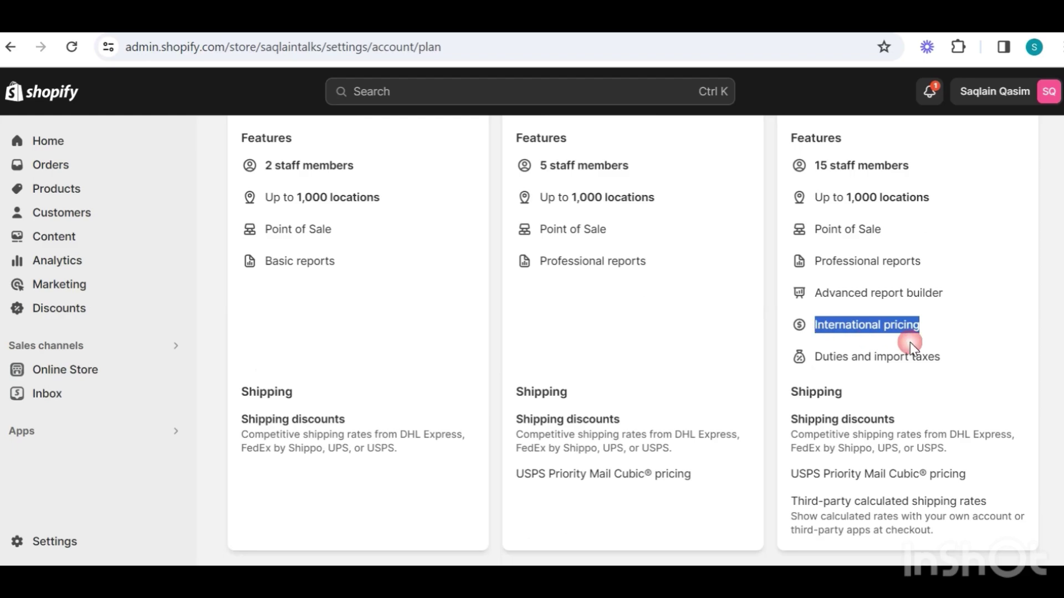
pyautogui.moveTo(947, 299); pyautogui.dragTo(813, 294)
pyautogui.scroll(5, 776, 297)
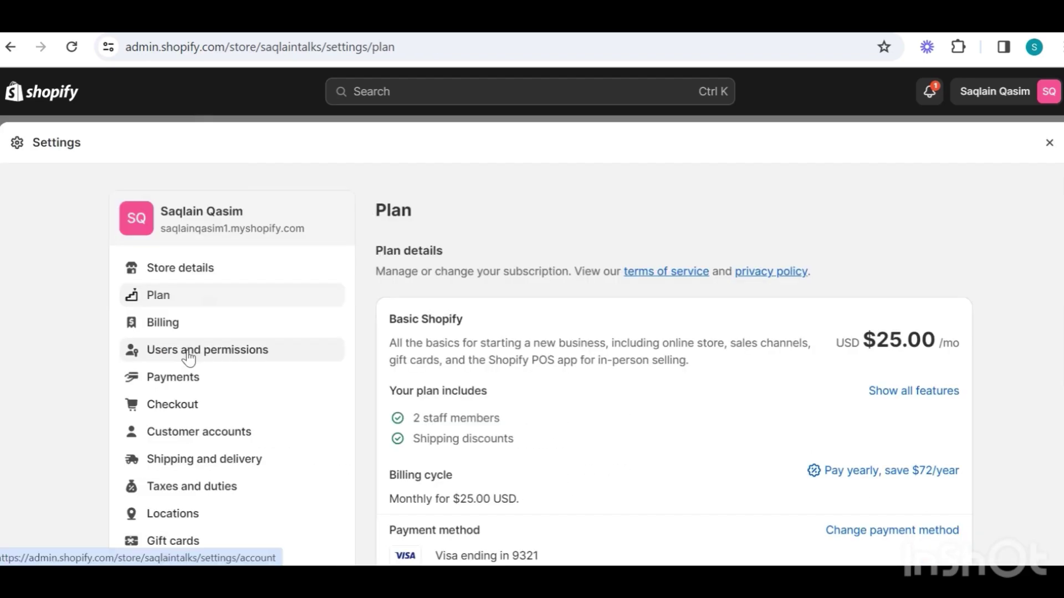
# Step: Review the Users and permissions settings
pyautogui.click(188, 359)
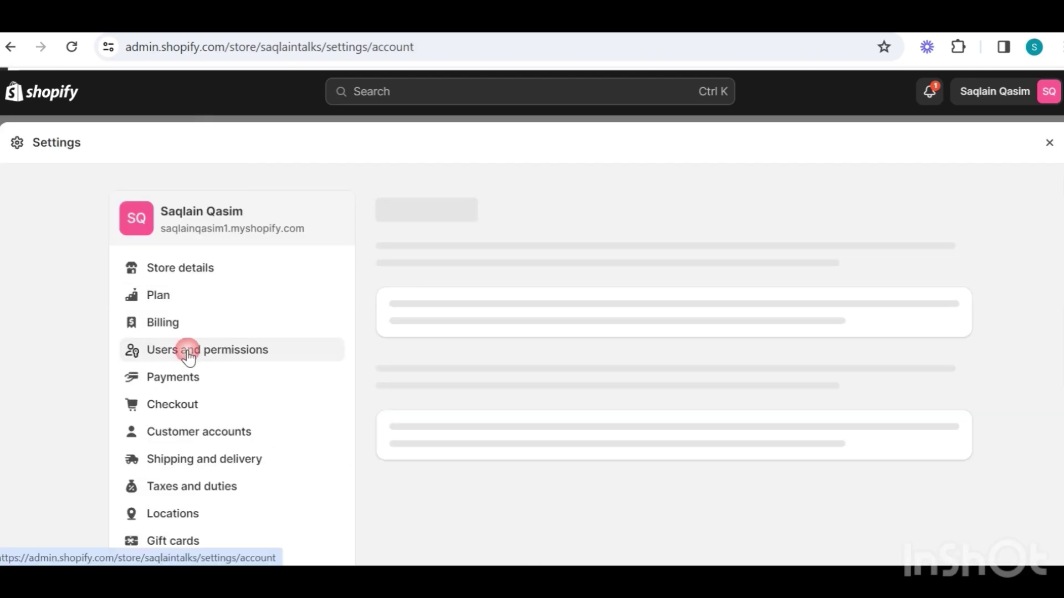
pyautogui.scroll(-3, 690, 342)
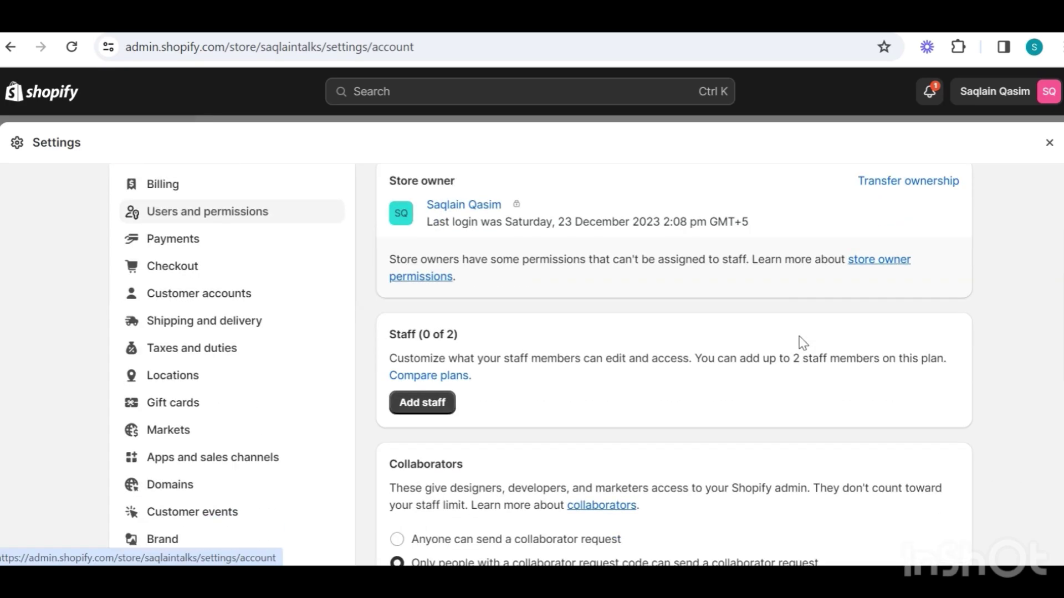
pyautogui.scroll(3, 443, 360)
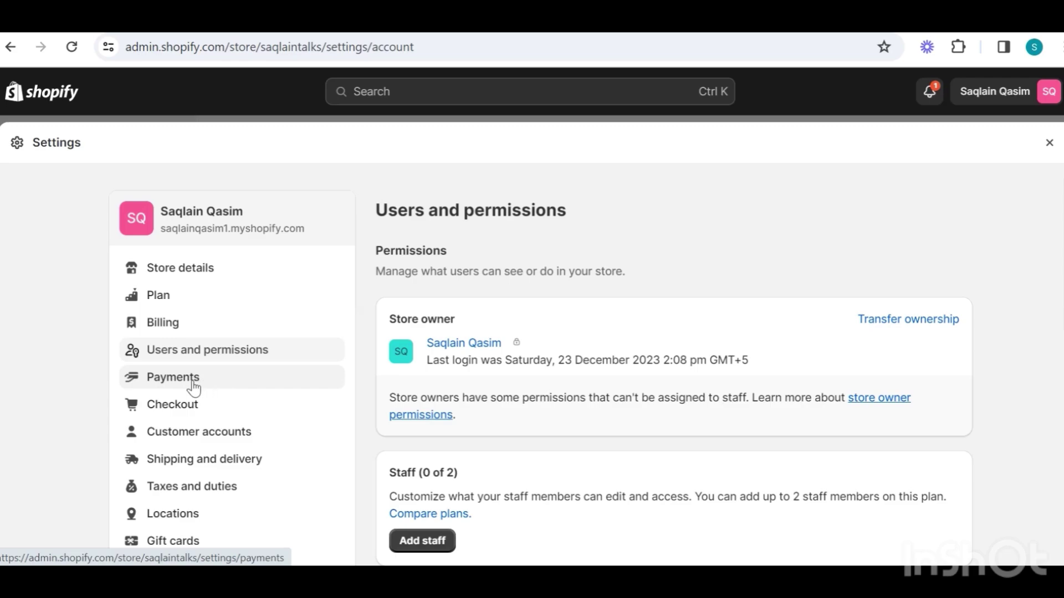
# Step: Browse the Payments settings and start adding a new payment method before leaving for Checkout
pyautogui.click(184, 383)
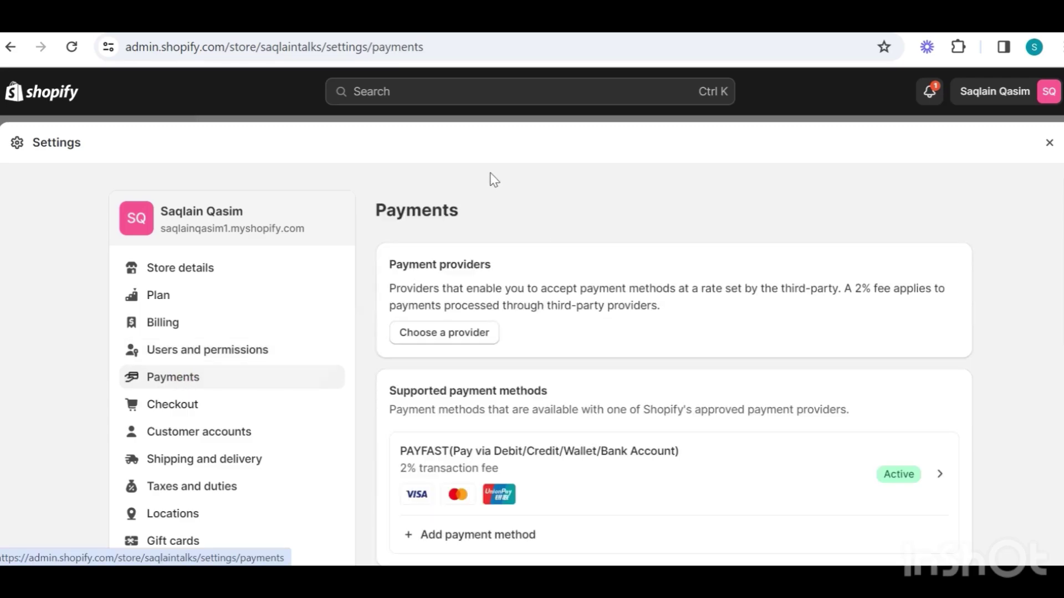
pyautogui.scroll(-2, 703, 396)
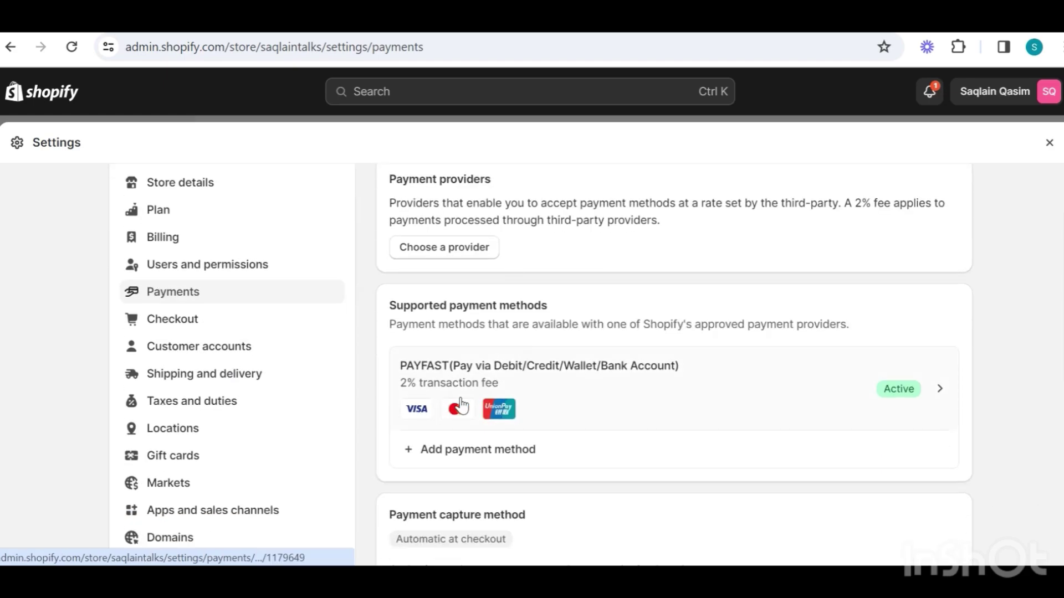
pyautogui.scroll(2, 476, 229)
pyautogui.scroll(-6, 755, 252)
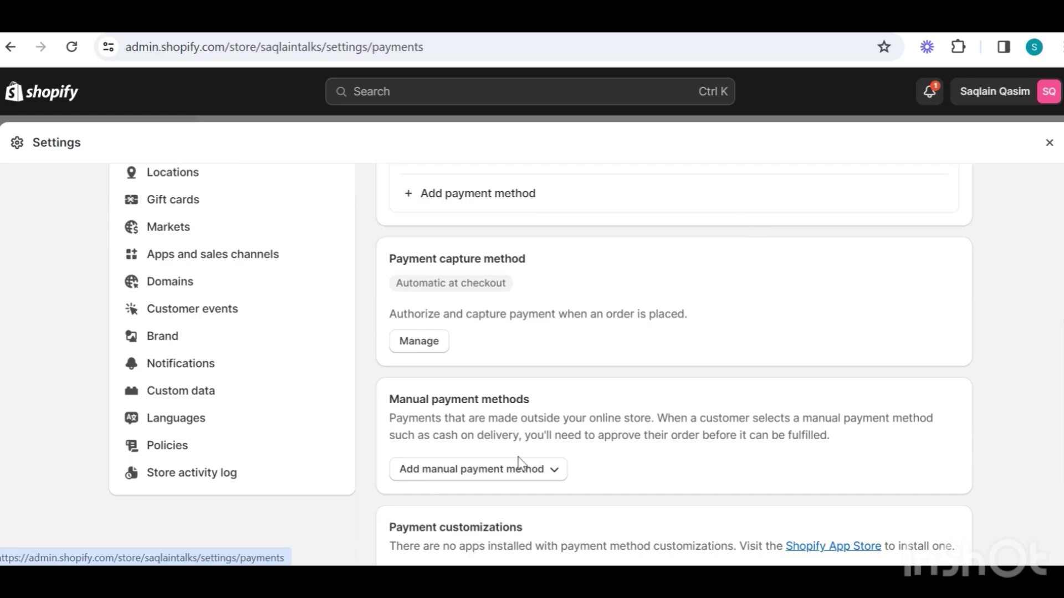
pyautogui.scroll(3, 463, 331)
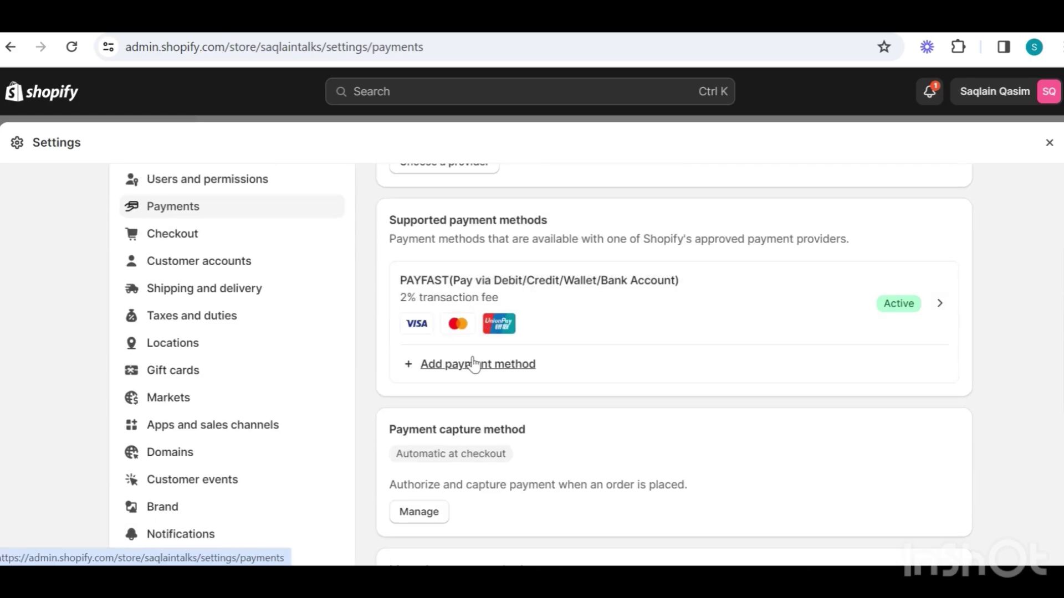
pyautogui.scroll(-6, 873, 368)
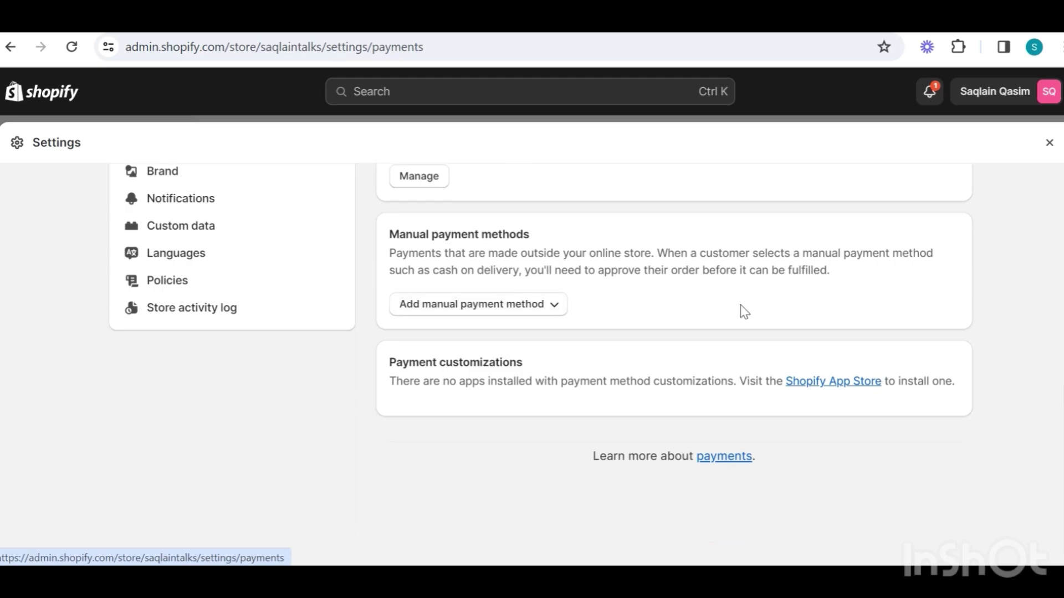
pyautogui.scroll(7, 742, 309)
pyautogui.click(501, 452)
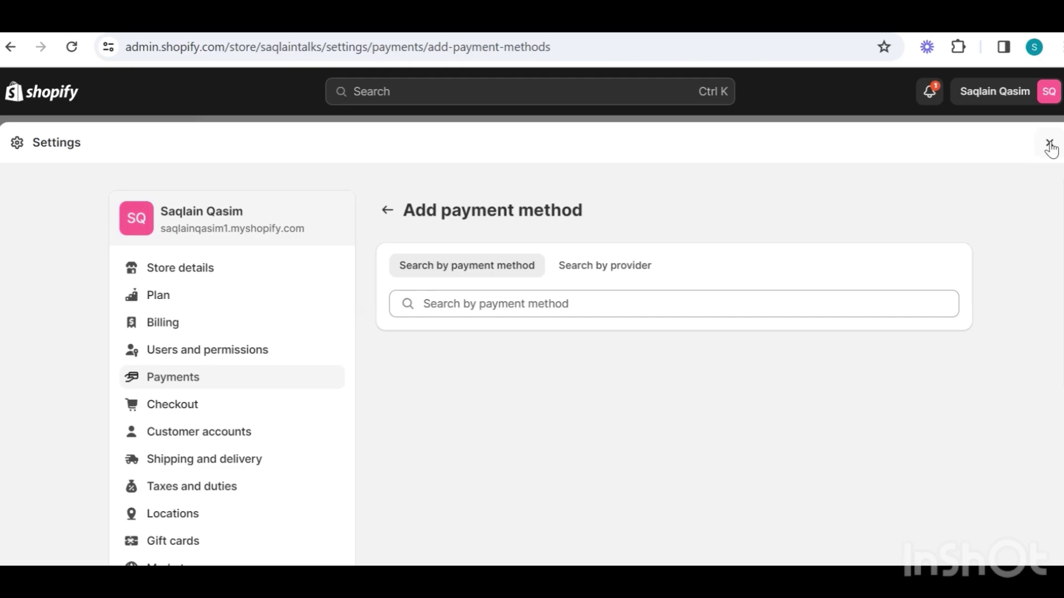
pyautogui.click(181, 415)
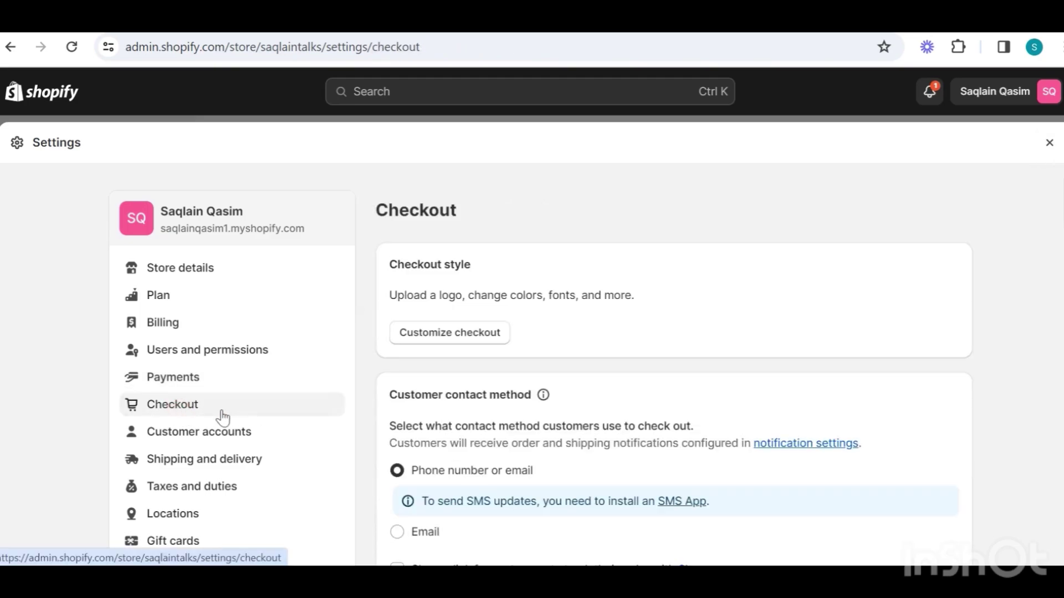
# Step: Scroll the Checkout options and toggle 'Show tipping at checkout' off and back on
pyautogui.scroll(-6, 871, 382)
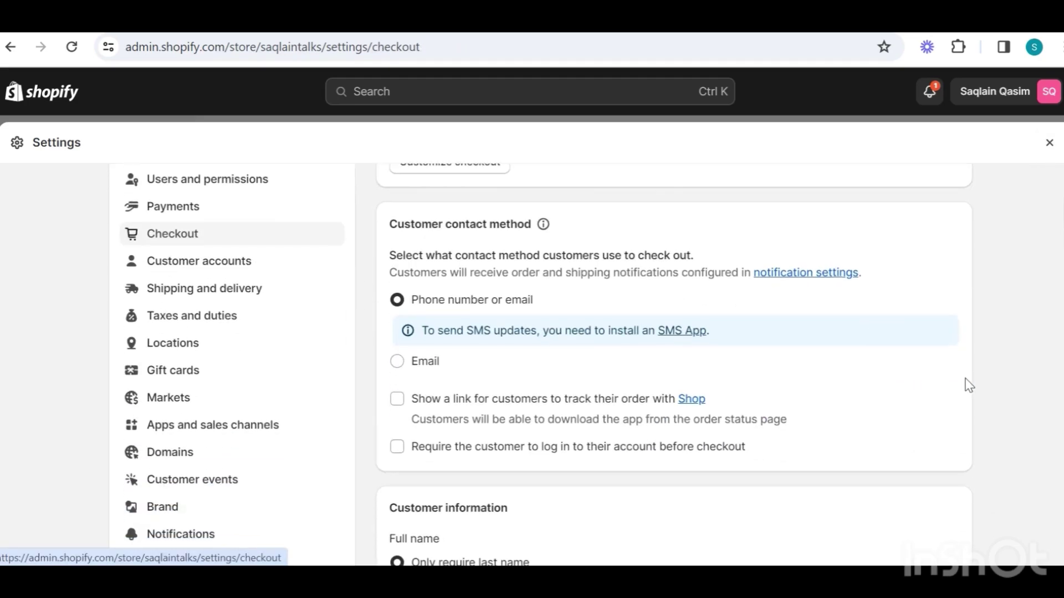
pyautogui.scroll(-8, 996, 386)
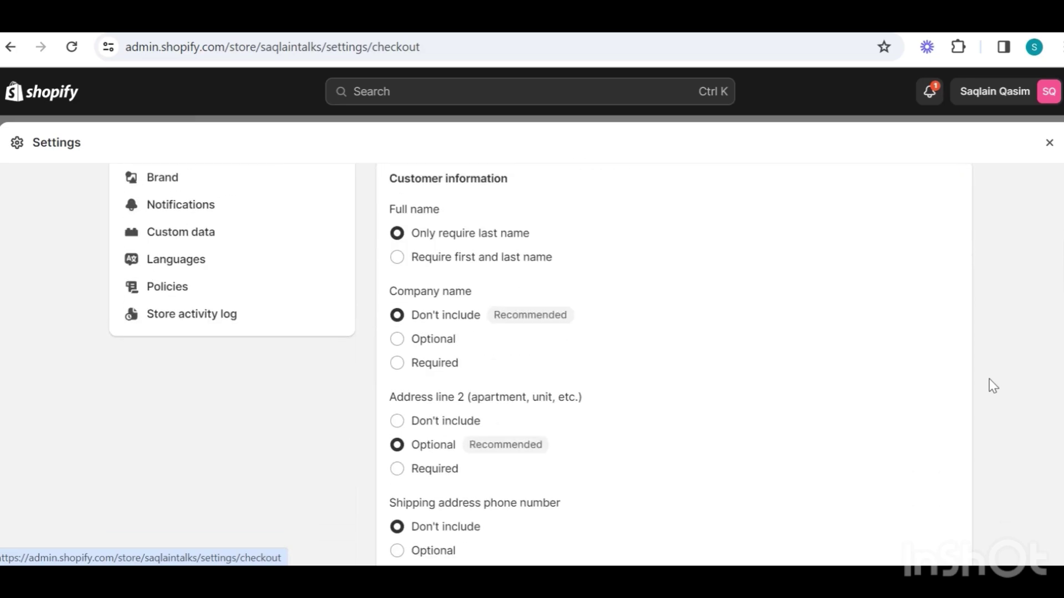
pyautogui.scroll(-6, 993, 386)
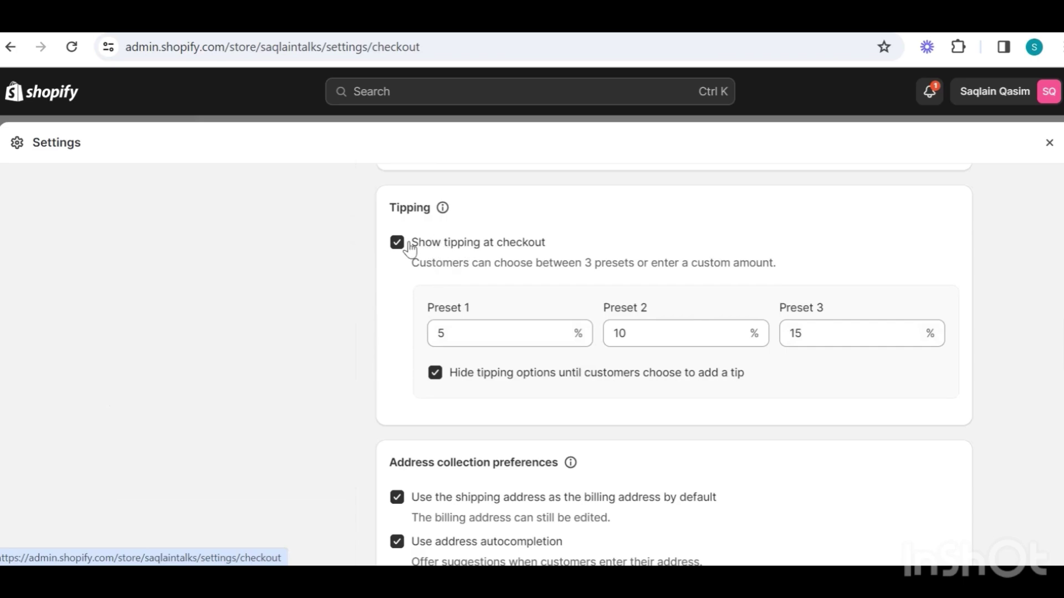
pyautogui.click(399, 248)
pyautogui.click(432, 249)
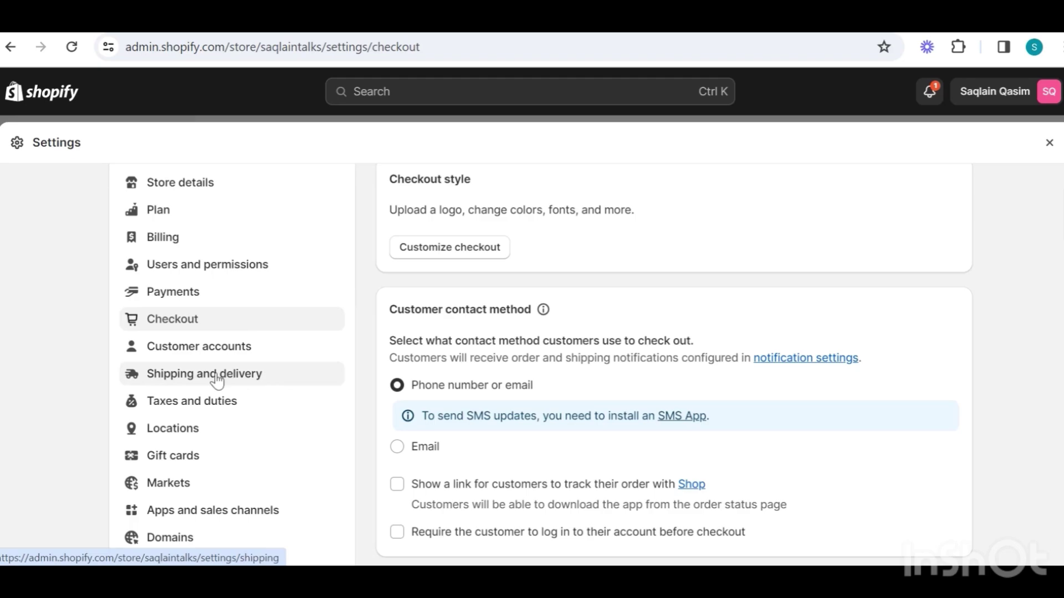
# Step: Browse the Shipping and delivery settings with Domestic and Rest of World general rates
pyautogui.click(214, 375)
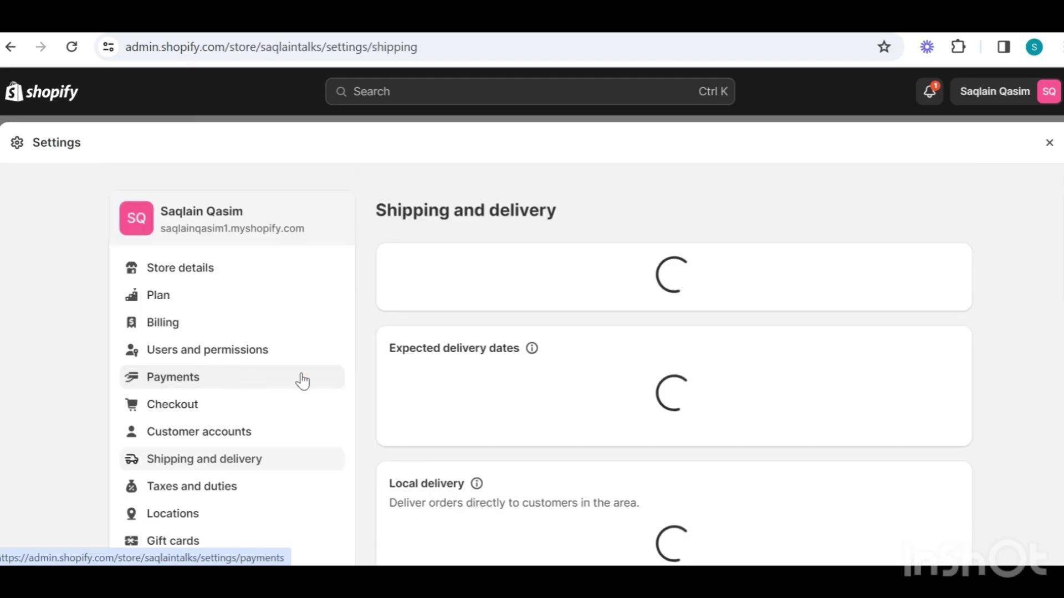
pyautogui.scroll(-2, 800, 385)
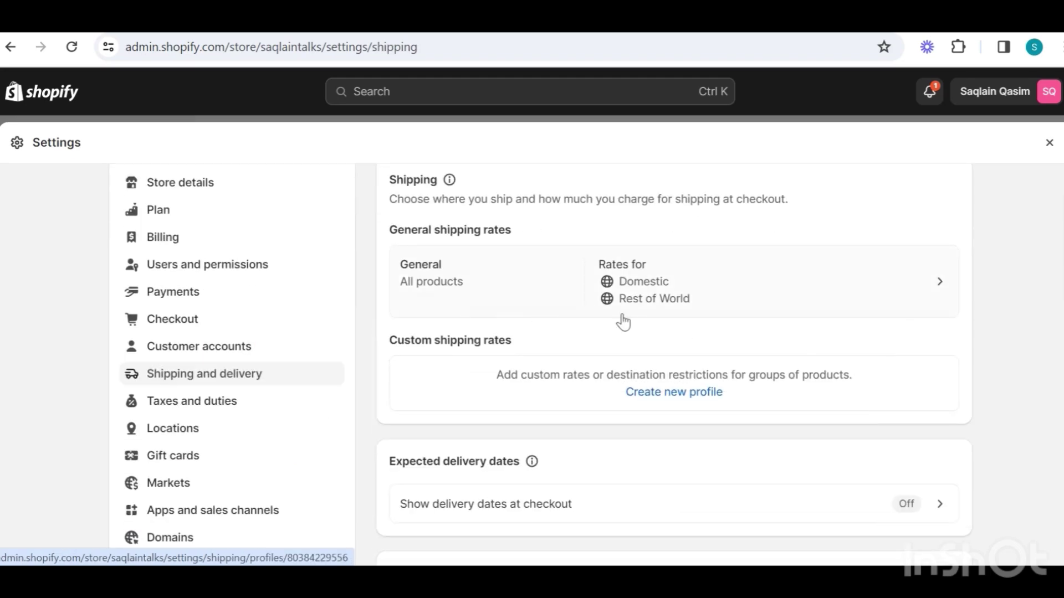
pyautogui.scroll(-3, 869, 349)
pyautogui.scroll(-2, 867, 350)
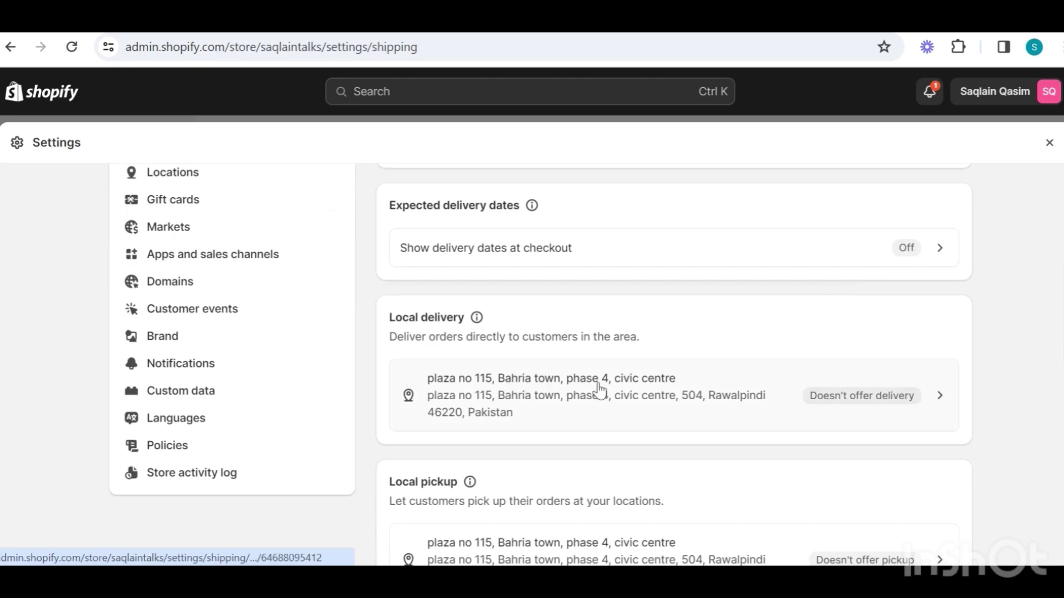
pyautogui.scroll(-4, 871, 389)
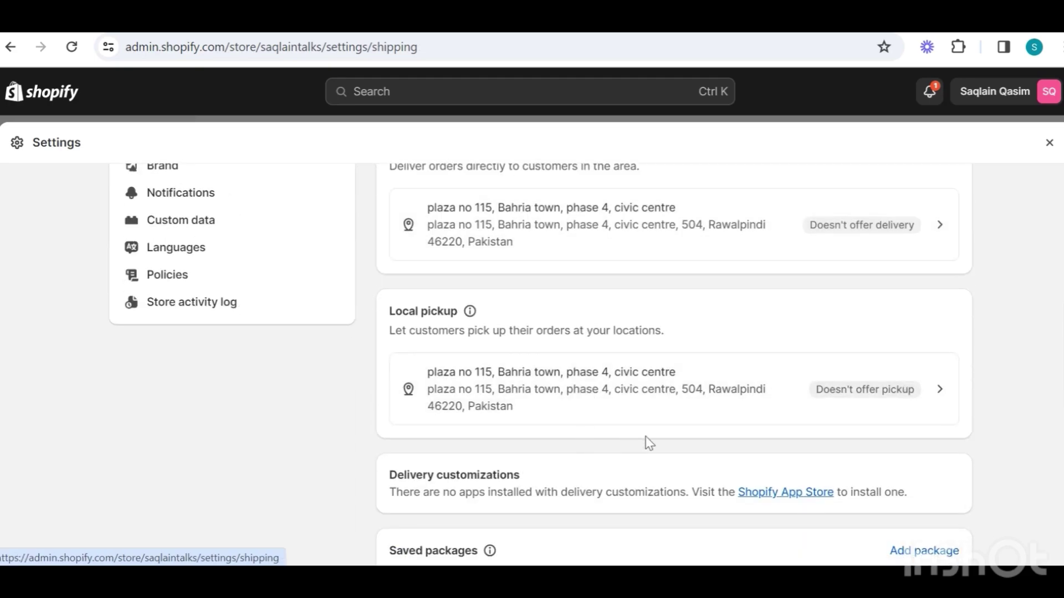
pyautogui.scroll(4, 646, 442)
pyautogui.scroll(6, 646, 442)
pyautogui.scroll(-3, 643, 439)
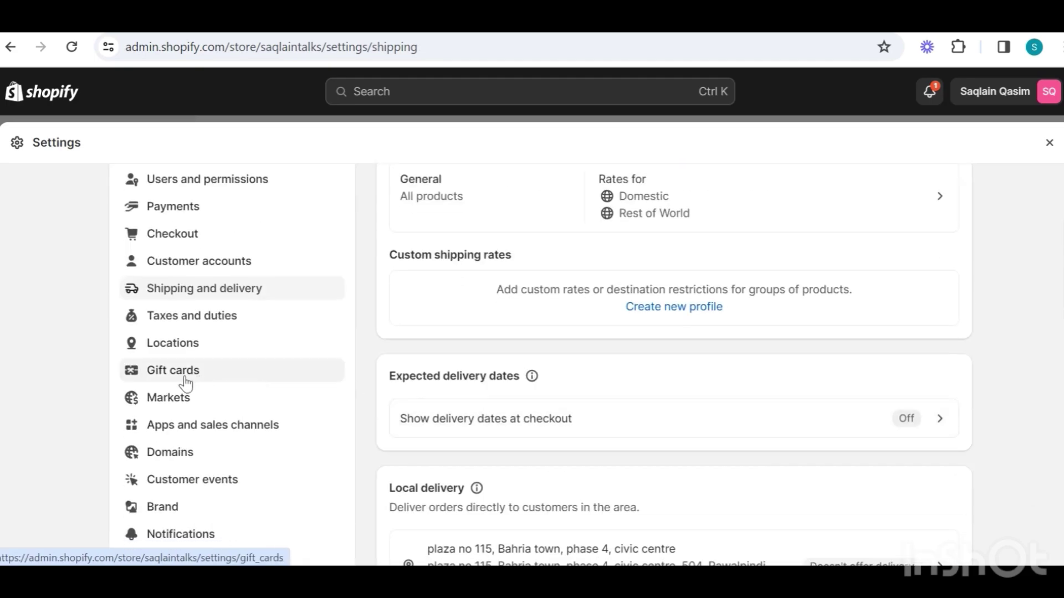
# Step: Review the three installed apps and sales channels
pyautogui.click(171, 424)
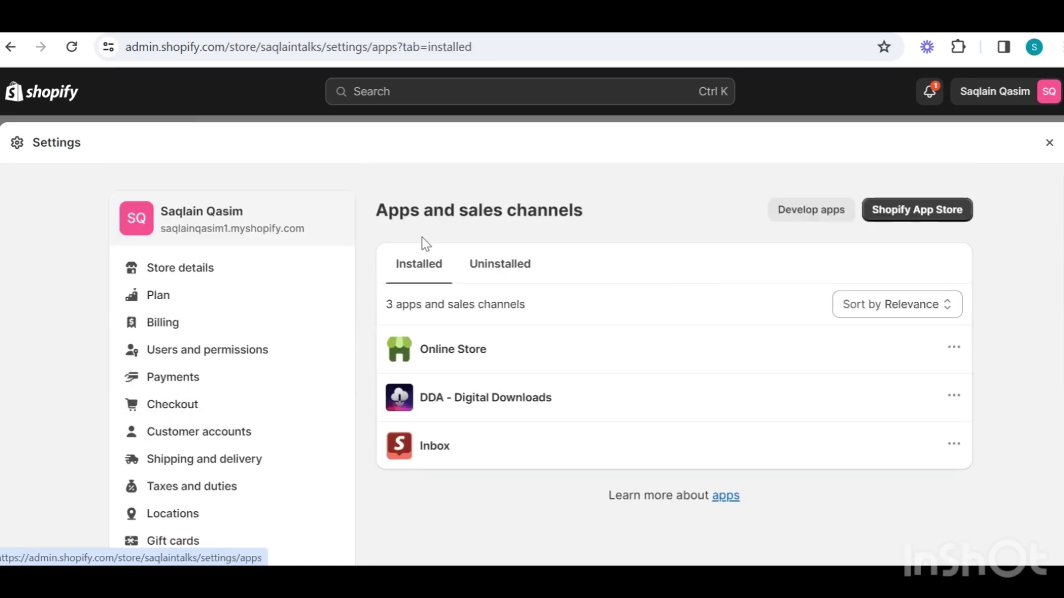
pyautogui.scroll(-3, 290, 444)
pyautogui.scroll(3, 482, 426)
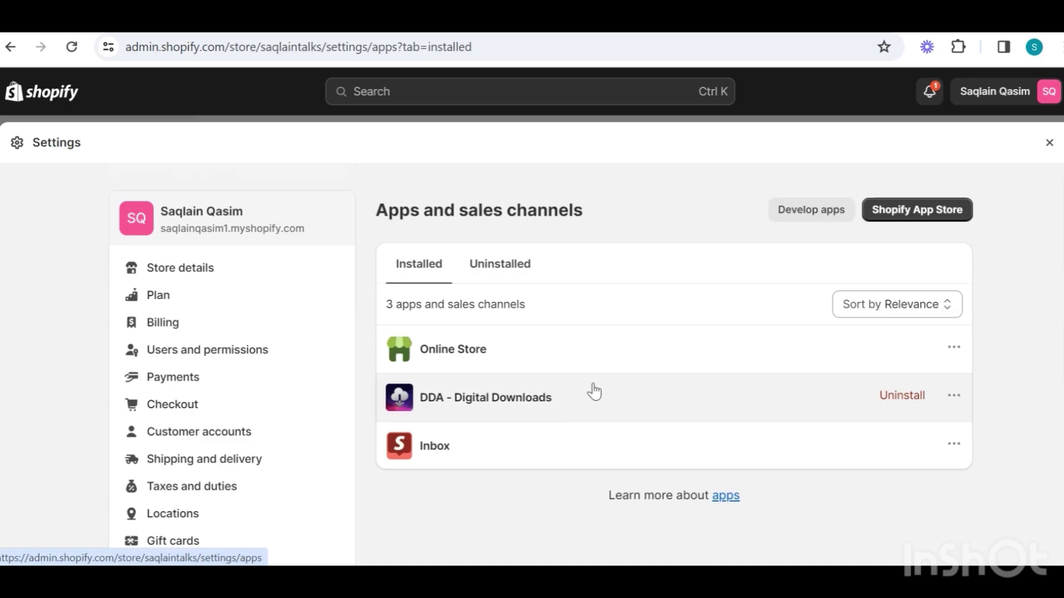
# Step: Browse the popular and trending apps in the Shopify App Store
pyautogui.click(921, 221)
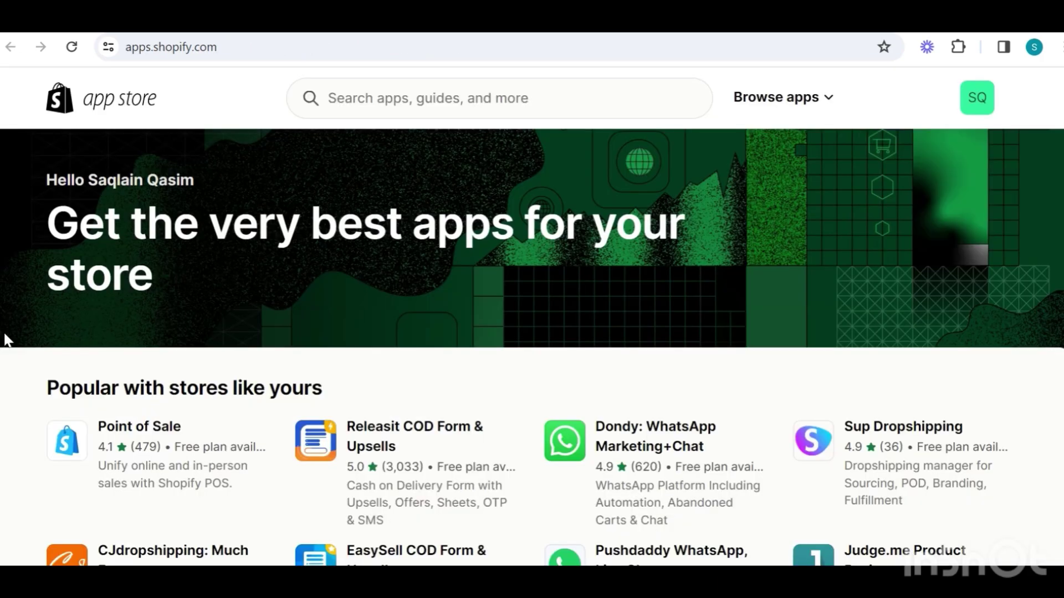
pyautogui.scroll(-3, 72, 336)
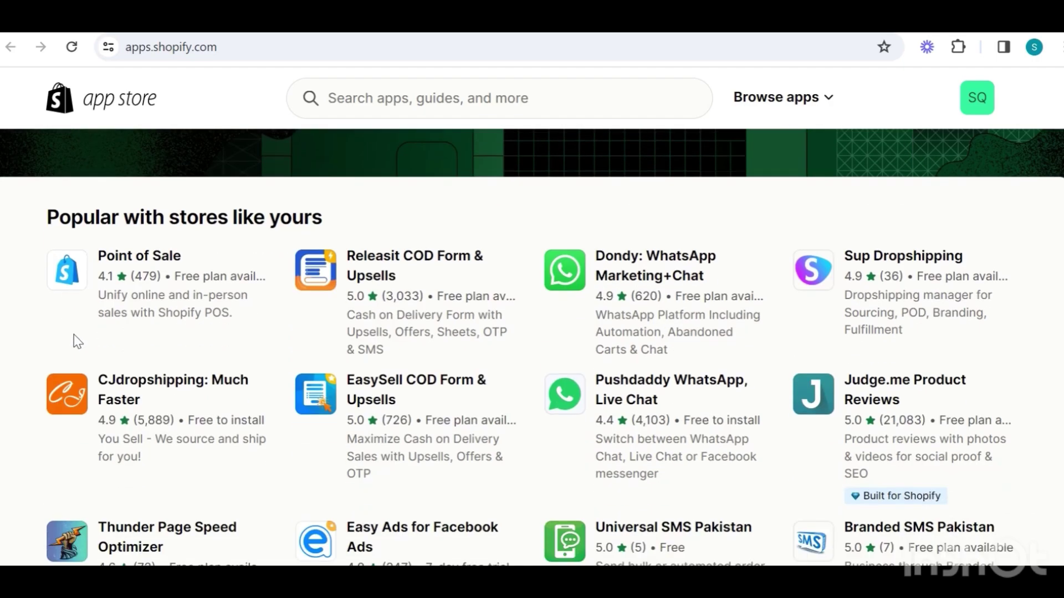
pyautogui.scroll(-3, 991, 344)
pyautogui.scroll(-8, 1022, 337)
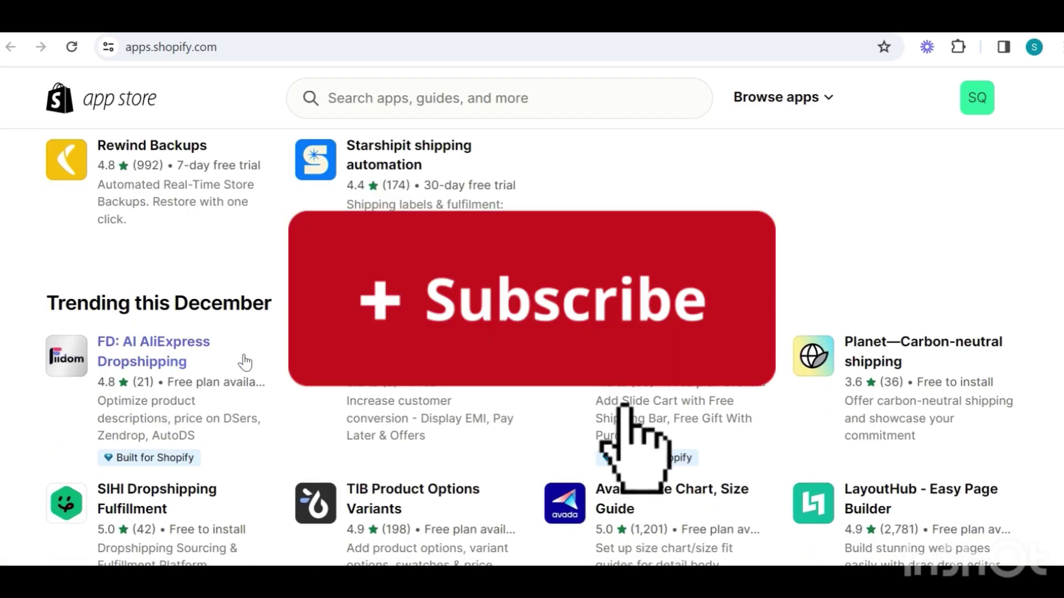
pyautogui.scroll(-3, 840, 367)
pyautogui.scroll(-3, 839, 367)
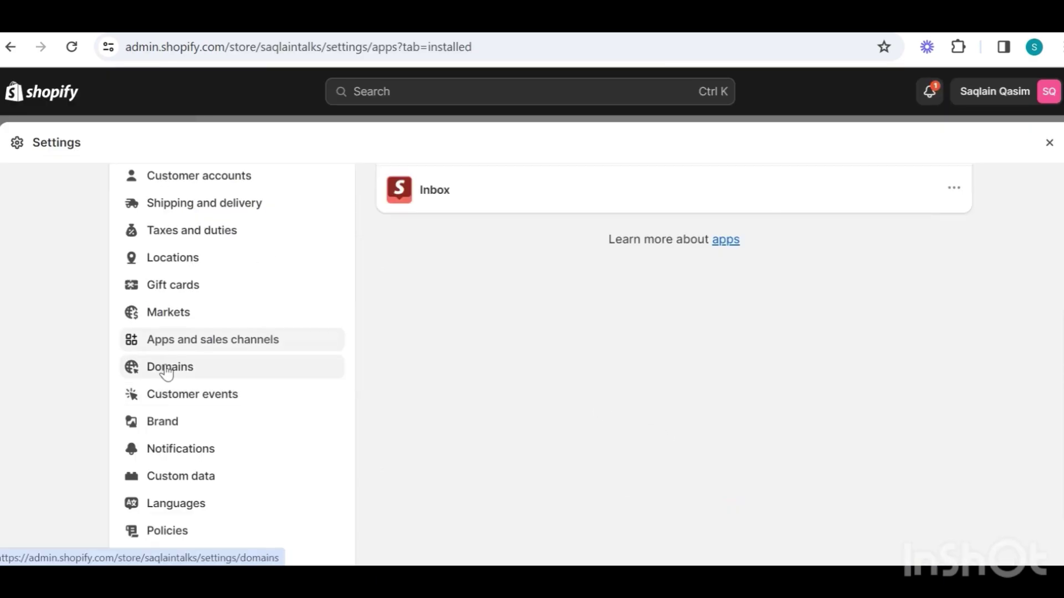
# Step: Check the four store domains, view the Connect existing domain form, and go back
pyautogui.click(195, 369)
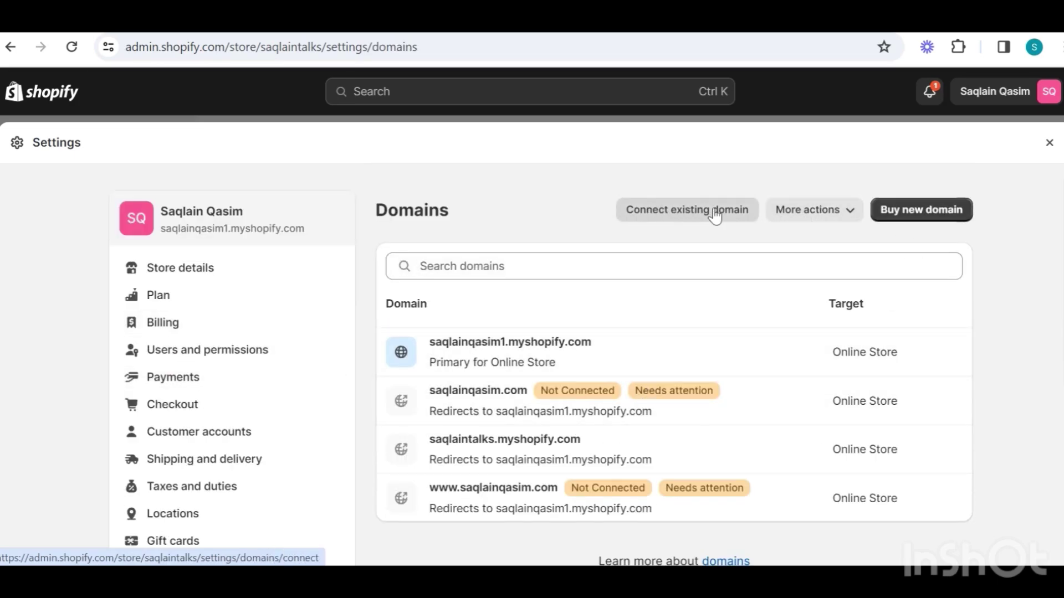
pyautogui.click(671, 216)
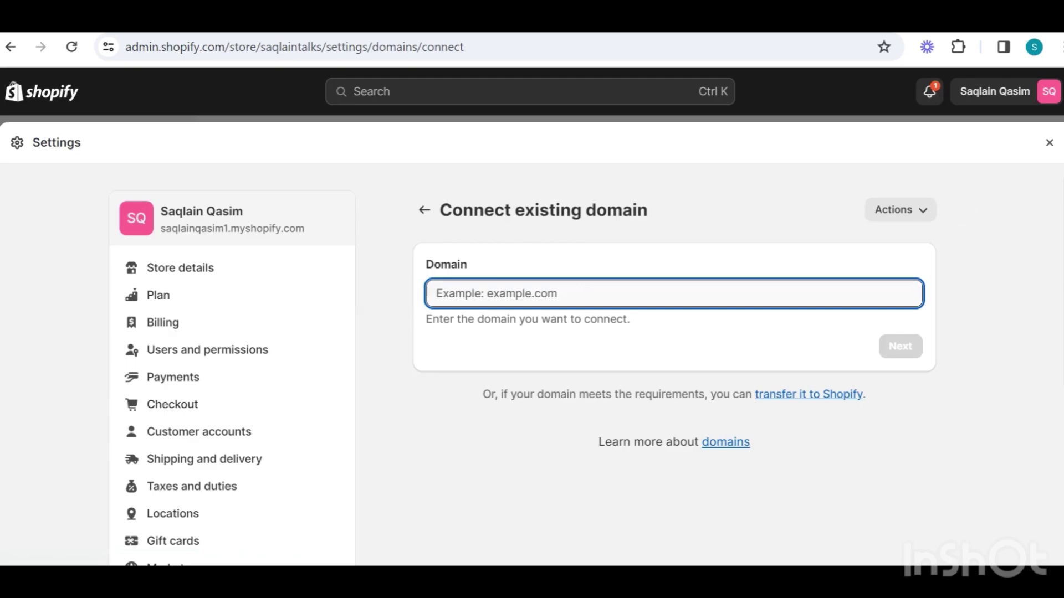
pyautogui.click(425, 210)
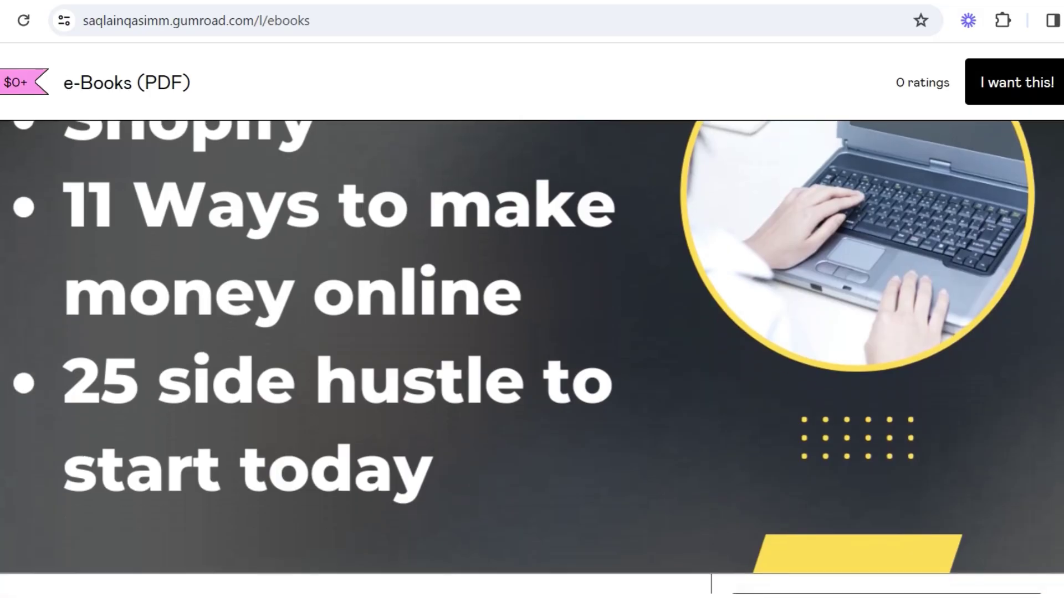
# Step: Enter a fair price for the e-Books (PDF) and start the Gumroad checkout at US$0
pyautogui.scroll(-5, 532, 332)
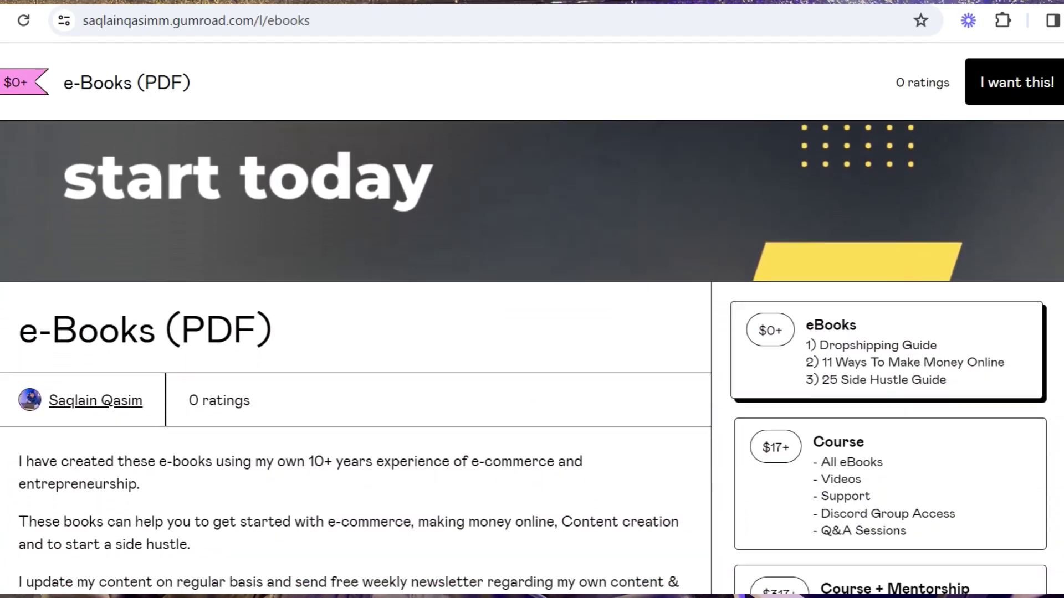
pyautogui.scroll(-10, 532, 333)
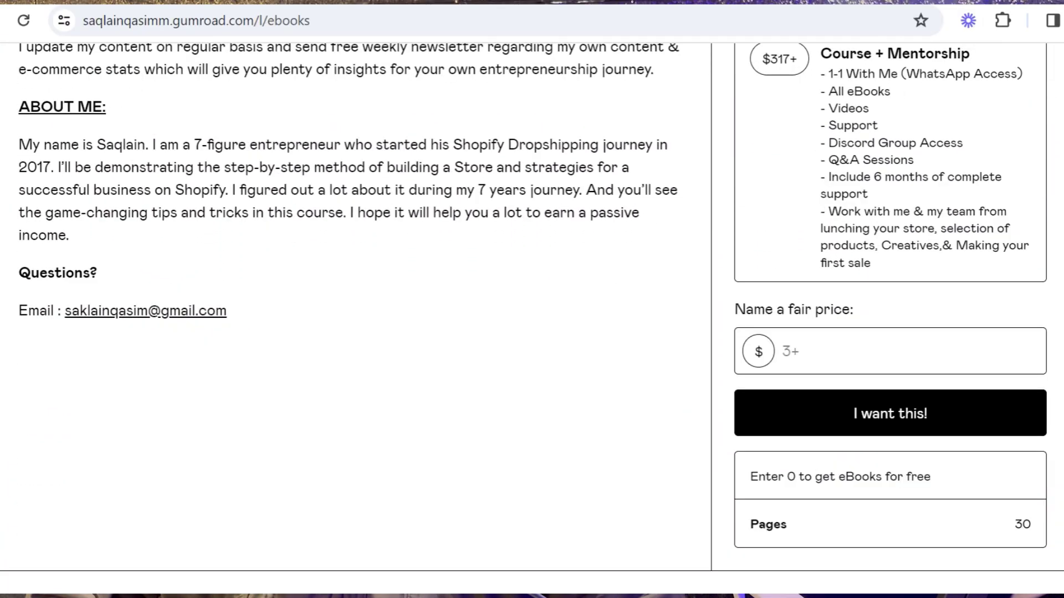
pyautogui.click(817, 350)
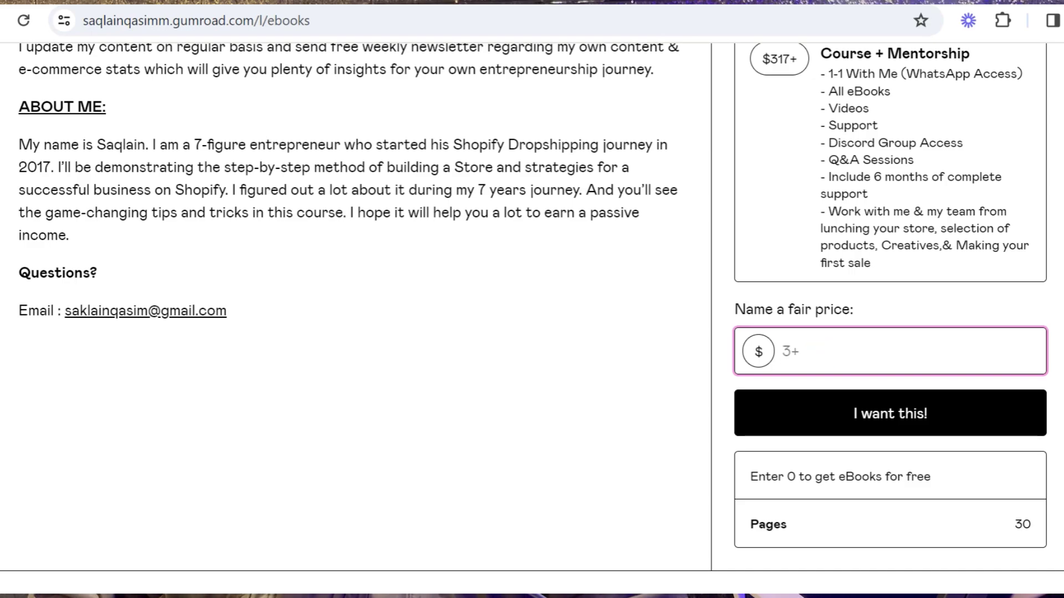
pyautogui.click(887, 413)
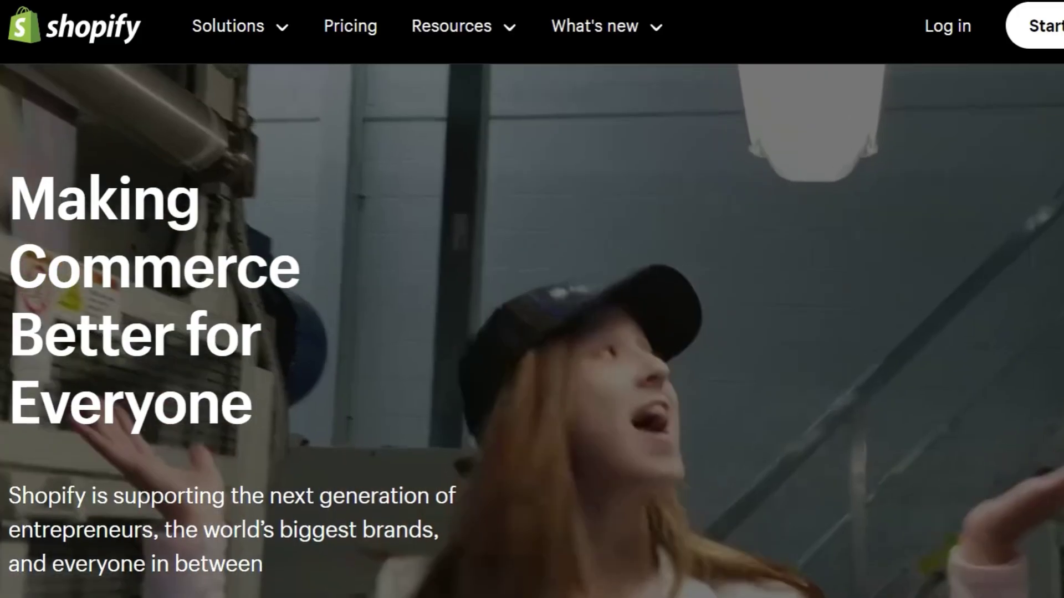
# Step: Scroll through the point-of-sale features on Shopify's public homepage
pyautogui.scroll(-5, 895, 361)
pyautogui.scroll(-20, 896, 361)
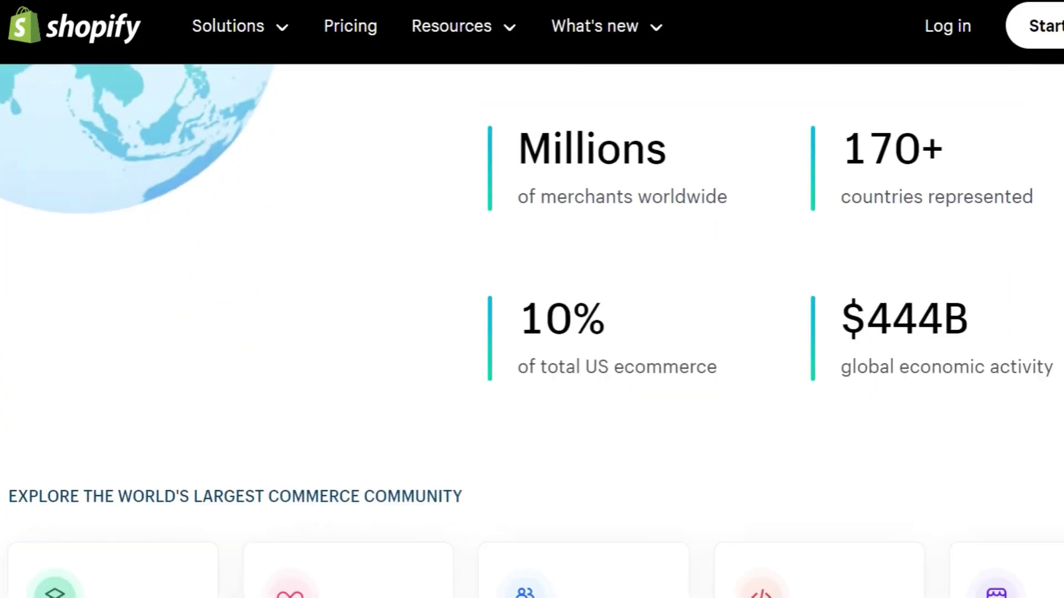
pyautogui.scroll(-20, 532, 331)
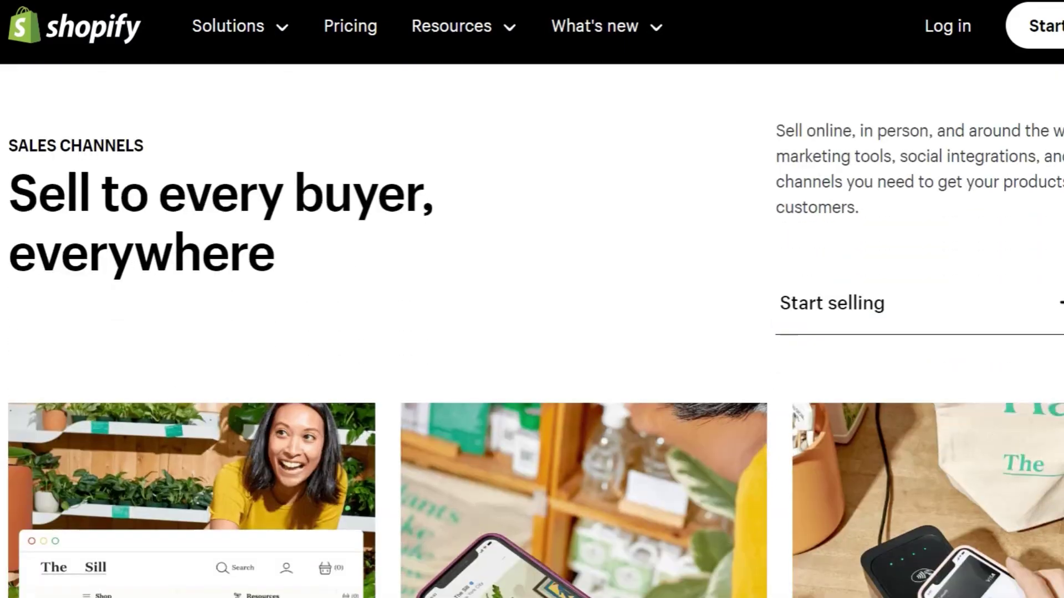
pyautogui.scroll(-20, 532, 331)
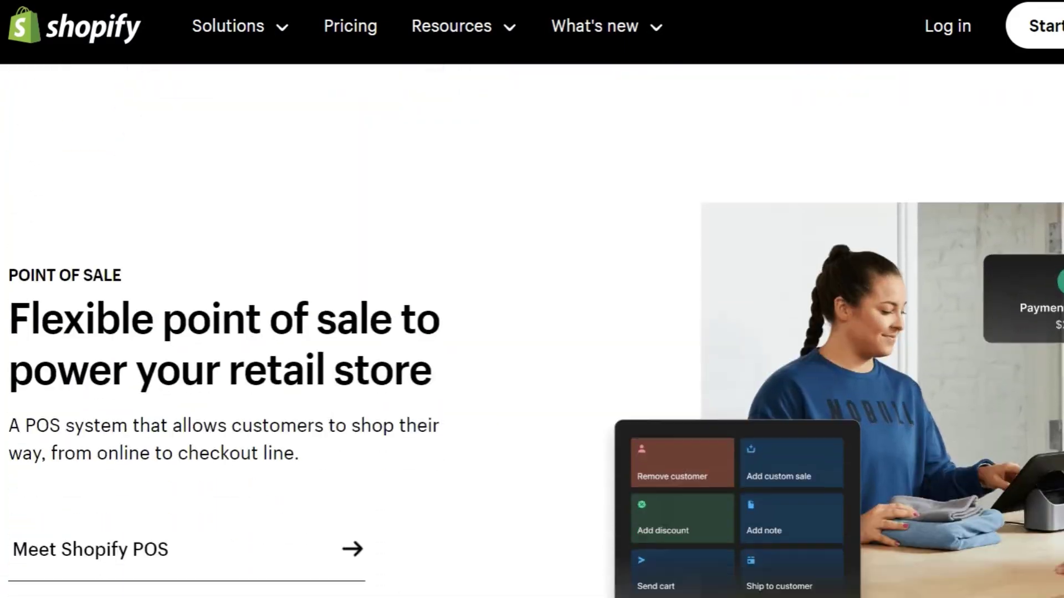